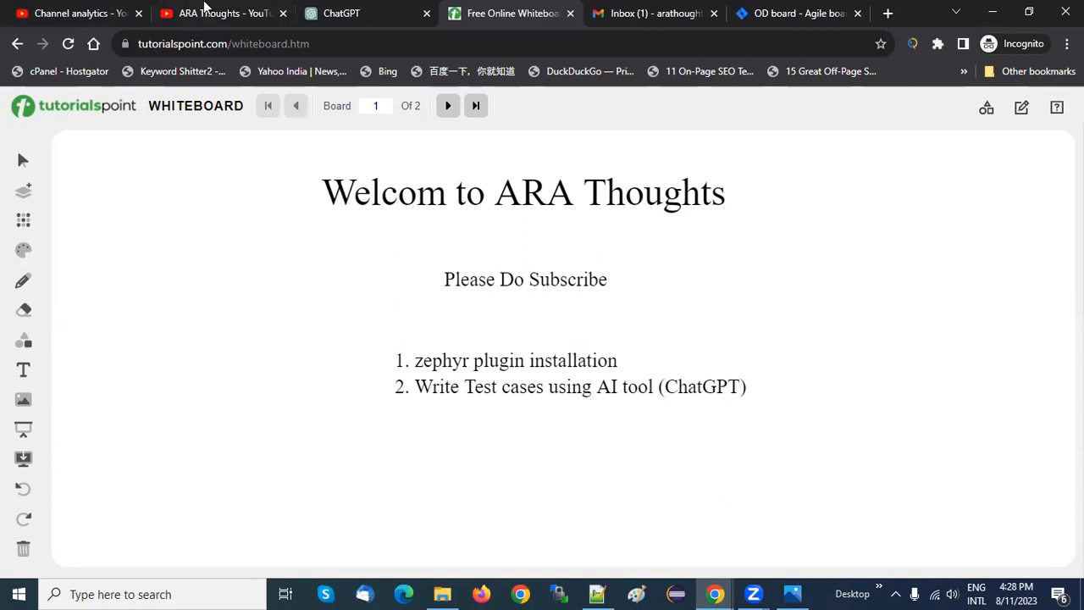
Look at the ARA Thoughts channel's video list on YouTube and return to the whiteboard agenda
left_click(229, 11)
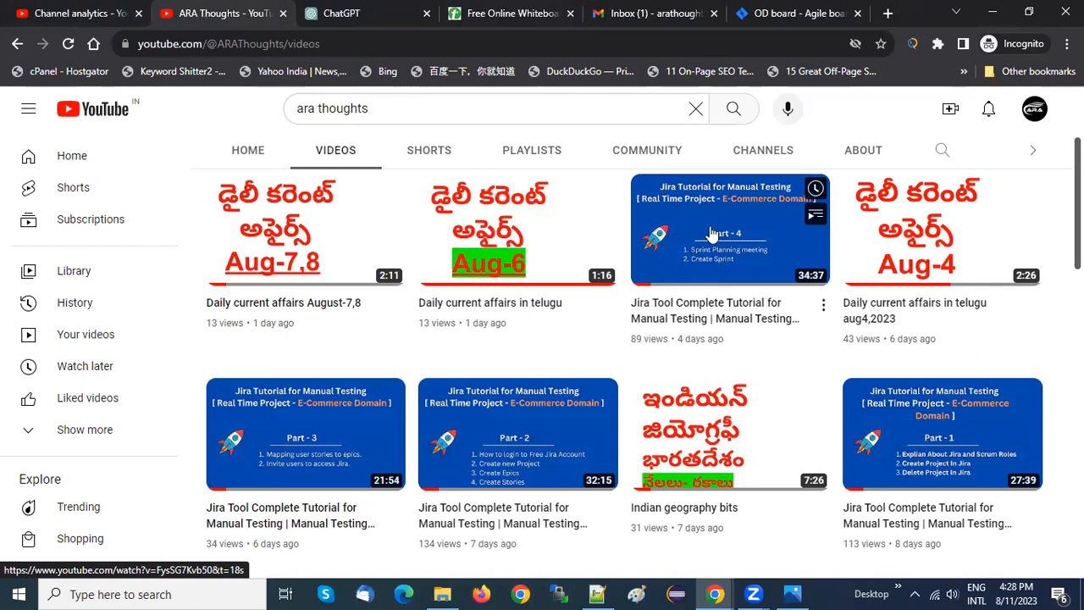
left_click(496, 10)
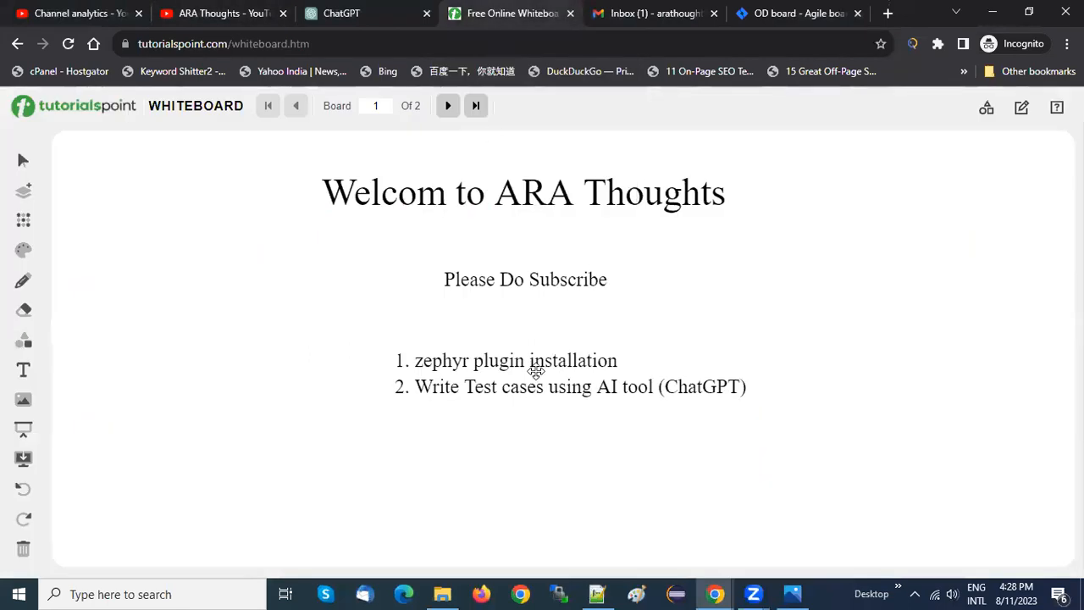
Switch to Notepad++ and review the tester task list and the developer task list, highlighting the lines being discussed
left_click(596, 594)
left_click_drag(154, 181, 28, 82)
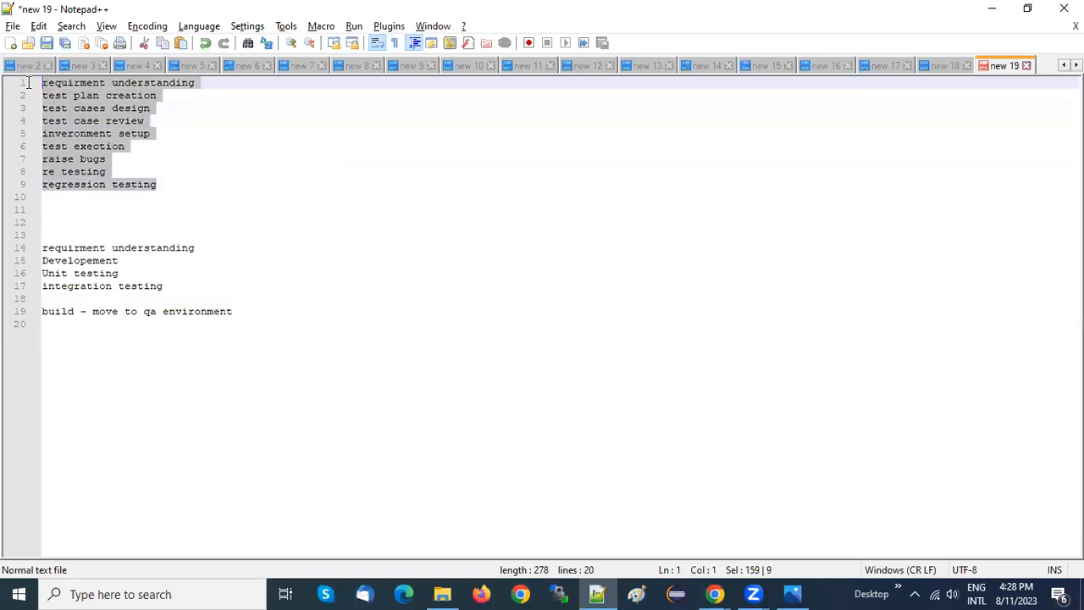
left_click_drag(174, 290, 21, 247)
left_click_drag(209, 184, 22, 82)
left_click(186, 182)
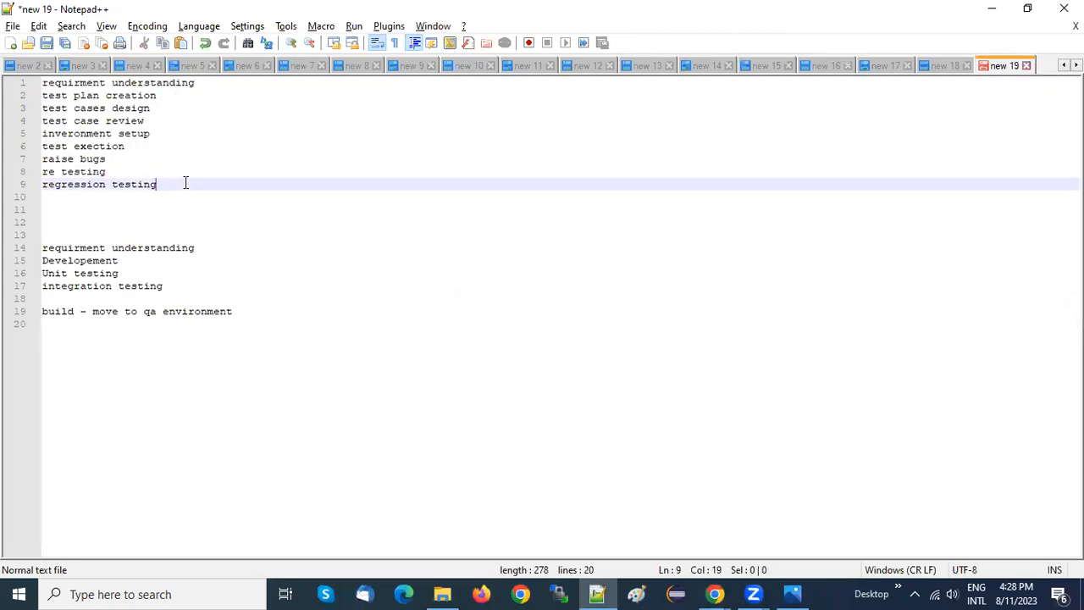
left_click(215, 84)
key("shift+Home")
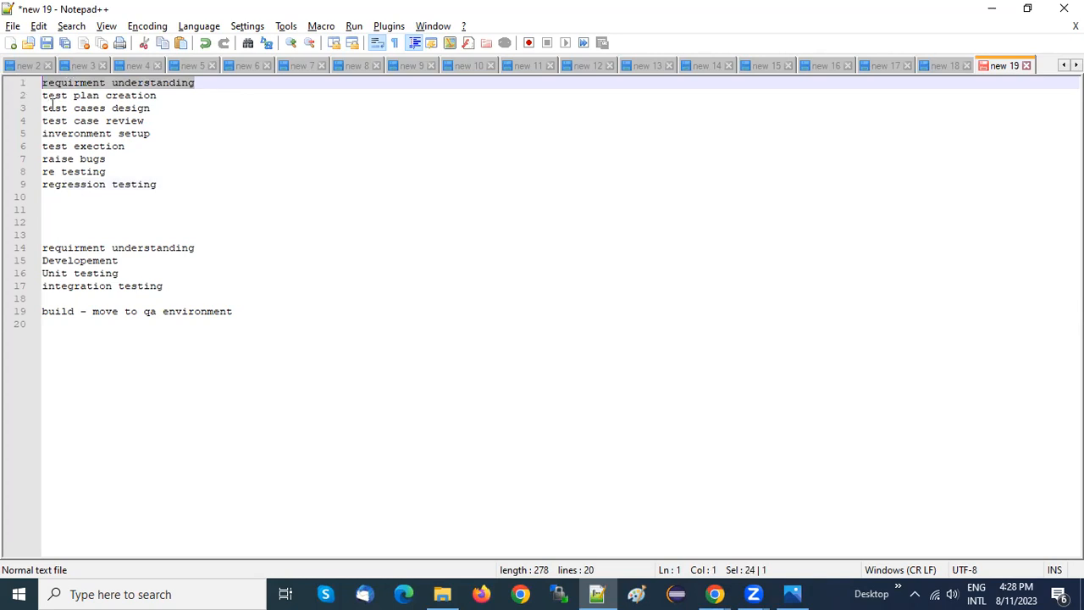
left_click(179, 97)
type("-")
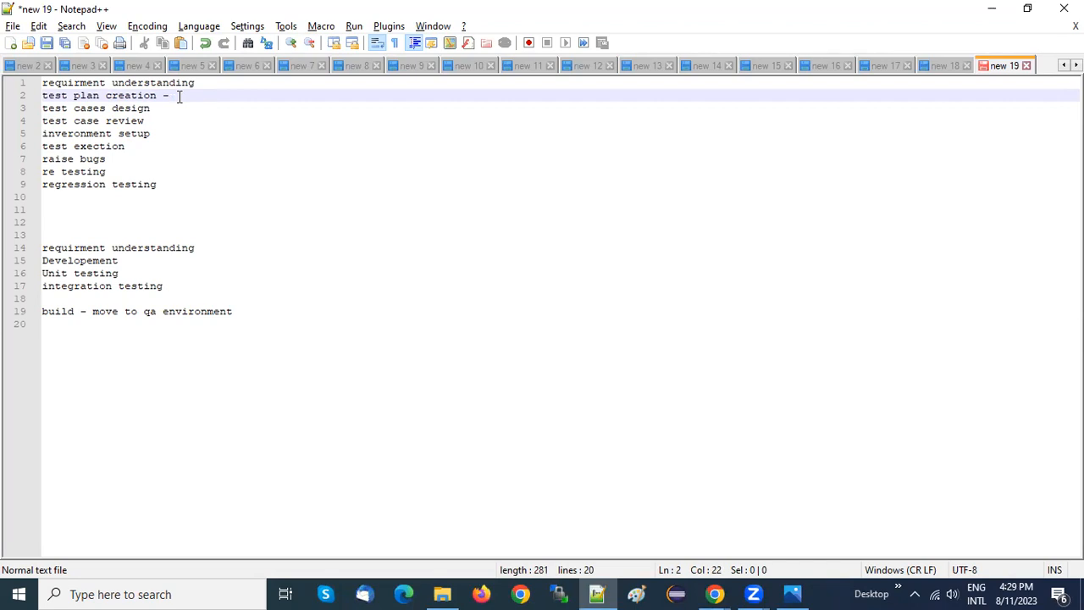
type("QA")
key("BackSpace")
key("BackSpace")
key("BackSpace")
key("BackSpace")
key("BackSpace")
key("BackSpace")
Highlight the test case design and review lines in turn, and append a hyphen to the "inveronment setup" line
key("Down")
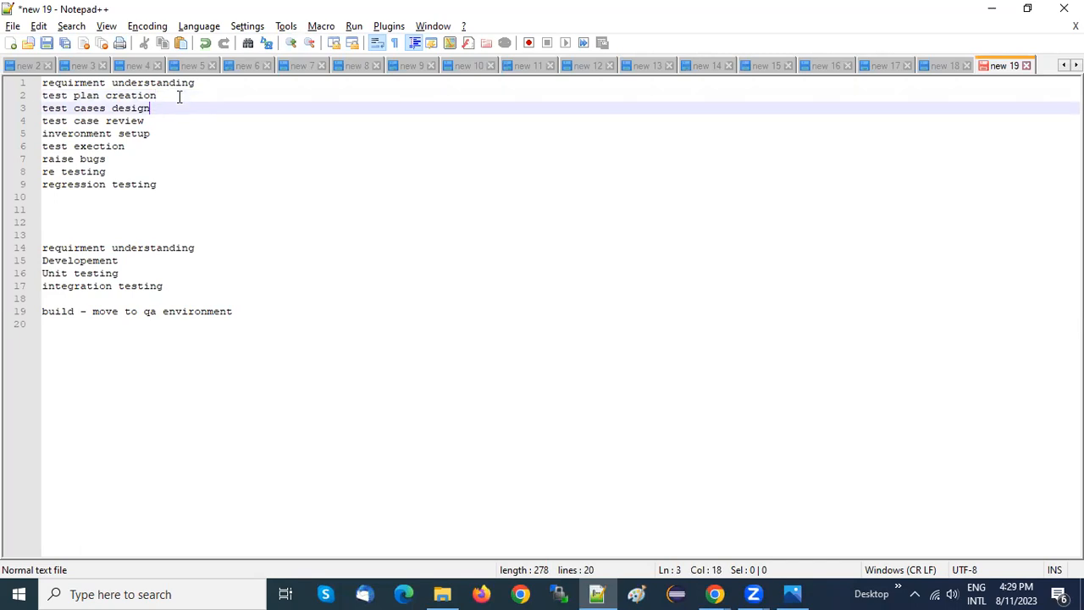
key("shift+Home")
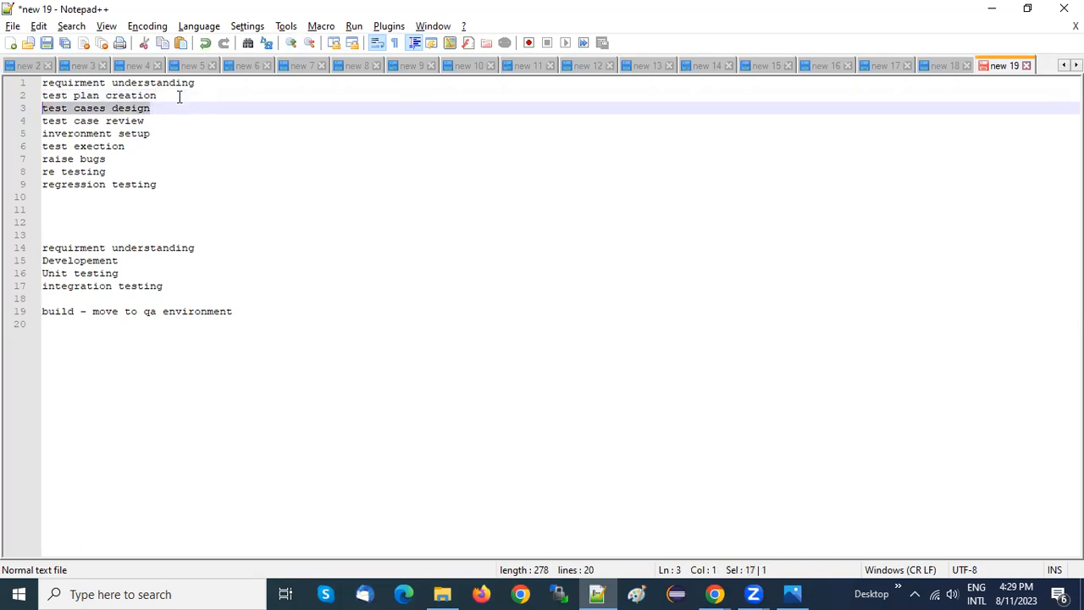
left_click(174, 118)
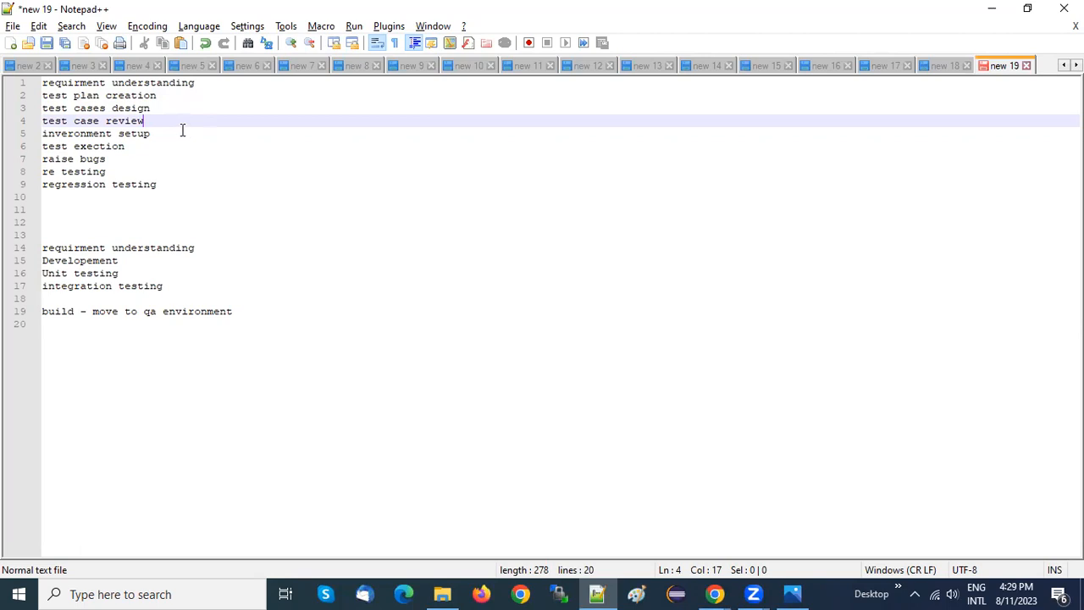
left_click_drag(157, 119, 33, 119)
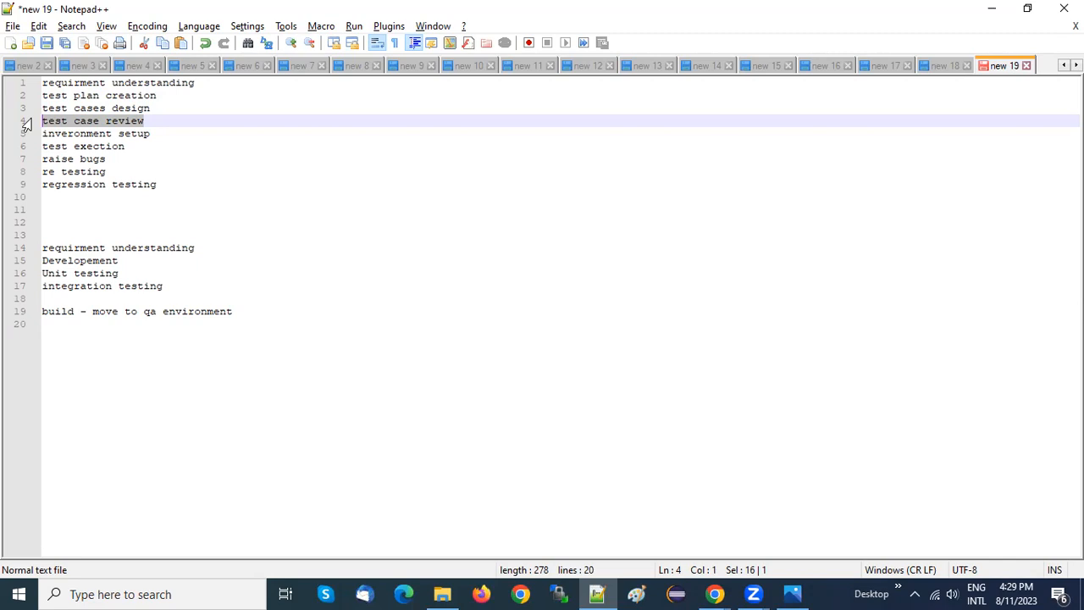
left_click_drag(184, 136, 20, 144)
key("Right")
type("-")
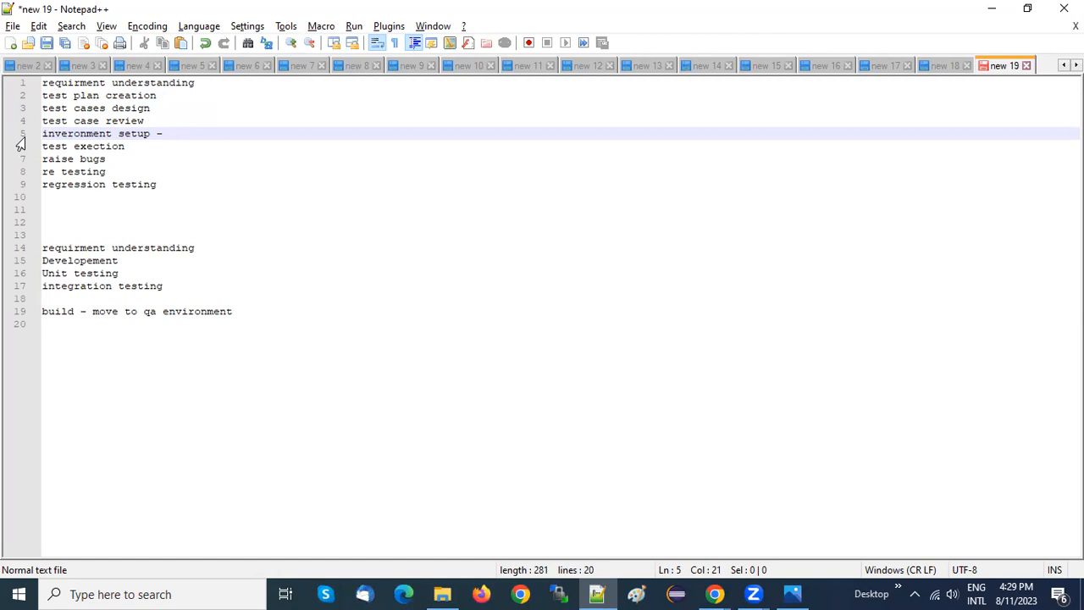
Highlight the remaining tester tasks from "test exection" onward and insert two blank lines below "regression testing"
left_click_drag(126, 146, 20, 154)
left_click_drag(132, 157, 21, 162)
left_click_drag(138, 173, 48, 173)
left_click_drag(163, 183, 19, 83)
left_click(191, 187)
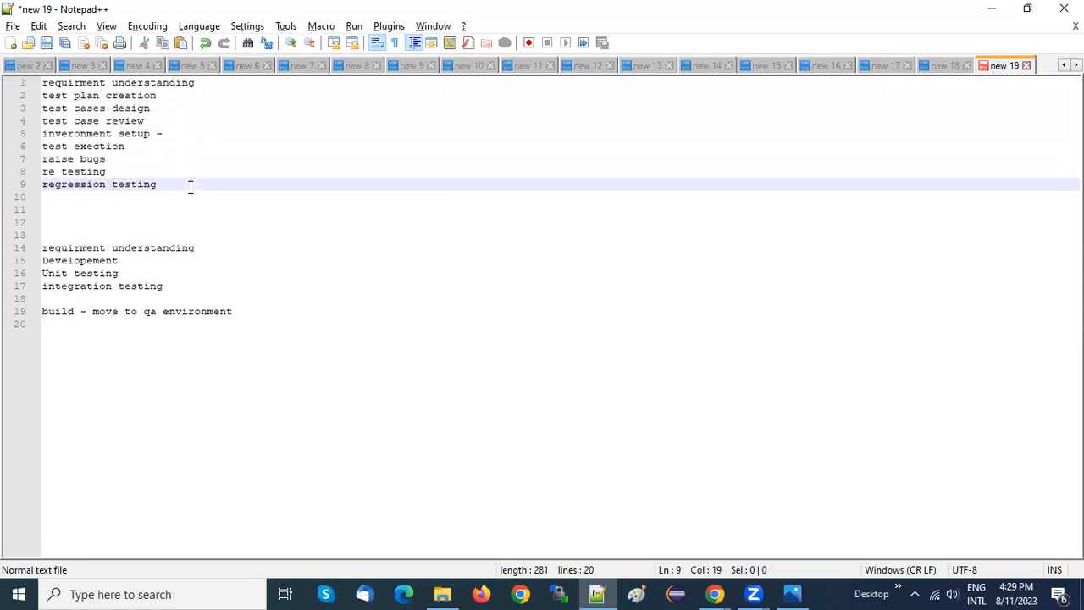
key("Return")
key("Return")
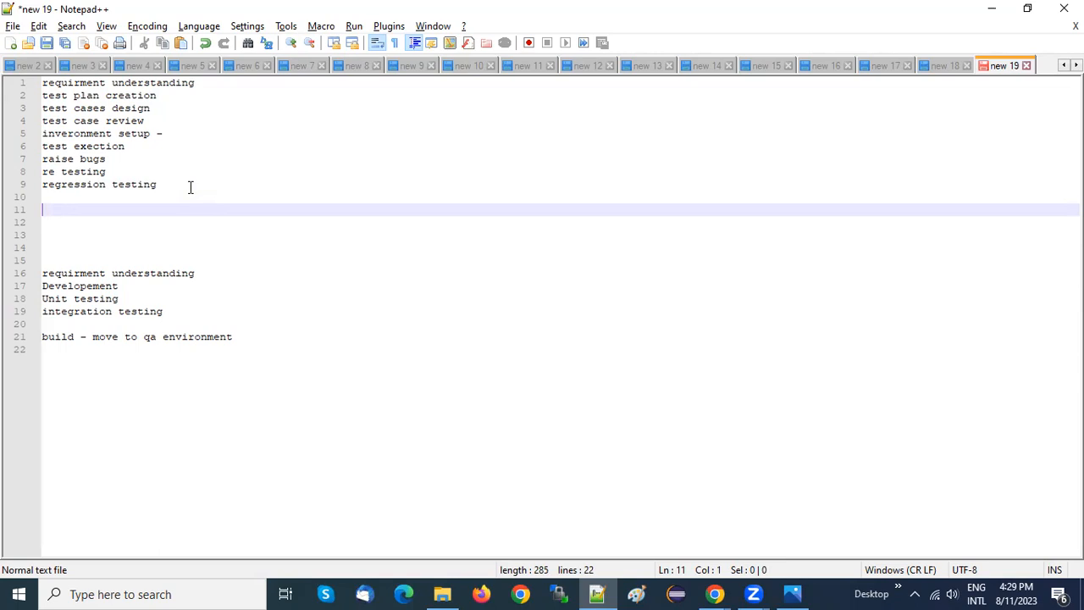
Compare the full tester task list with the developer list running from "requirment understanding" to "integration testing"
left_click_drag(191, 187, 34, 83)
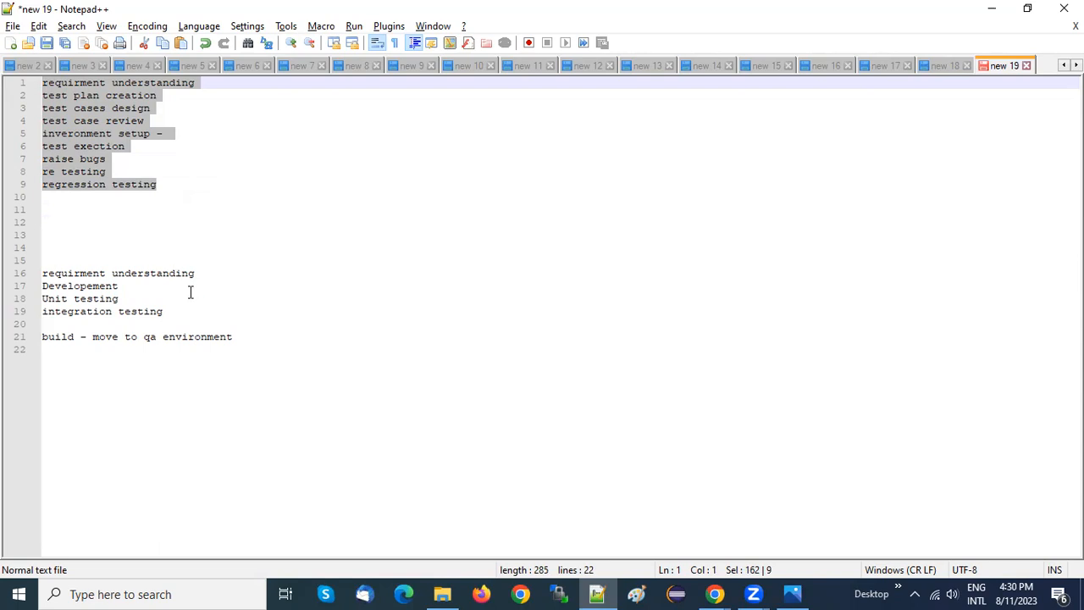
left_click_drag(195, 311, 19, 269)
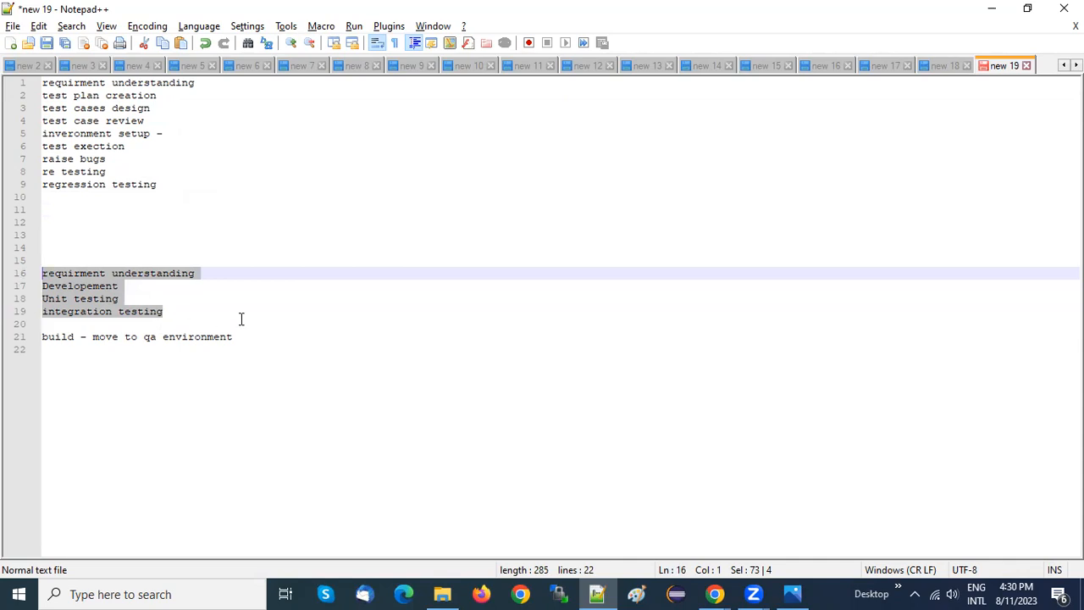
left_click(271, 319)
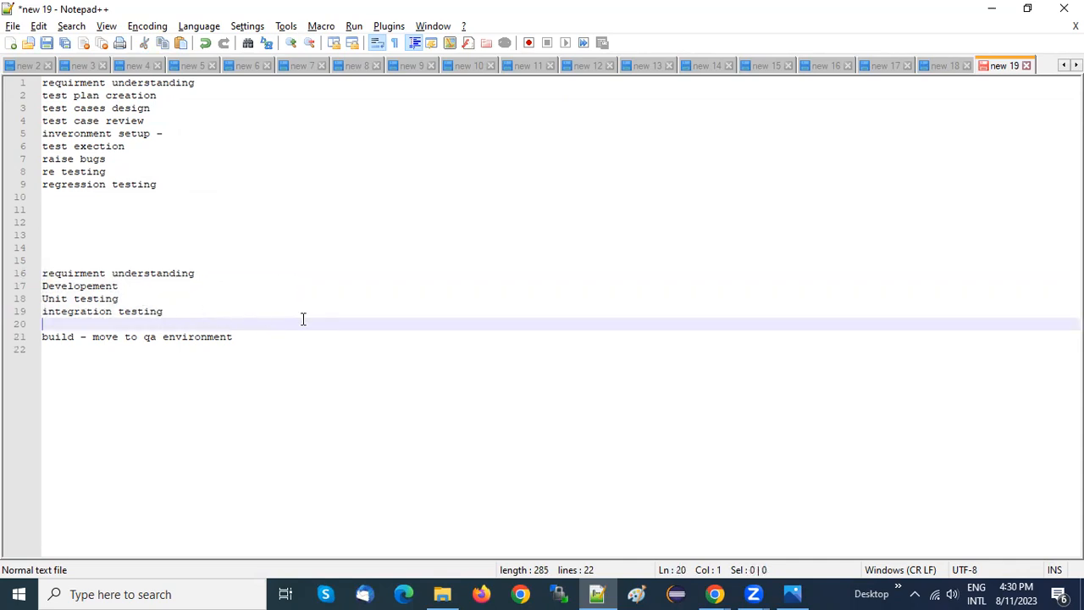
Switch to Chrome and review the whiteboard agenda alongside the earlier Jira tutorial videos on the YouTube channel page
key("alt+Tab")
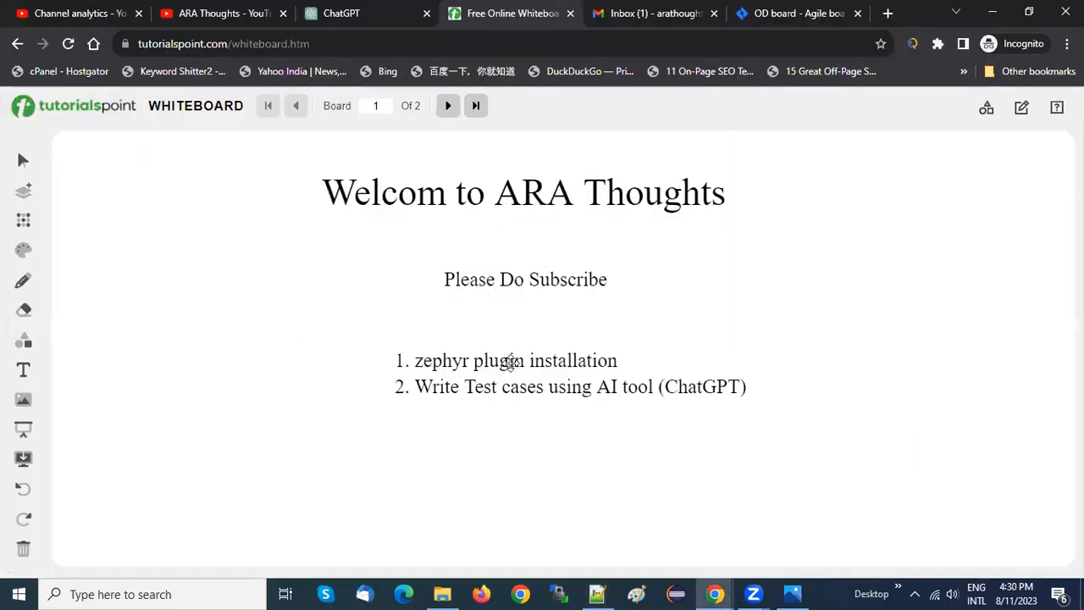
left_click(510, 362)
left_click(308, 298)
left_click(186, 10)
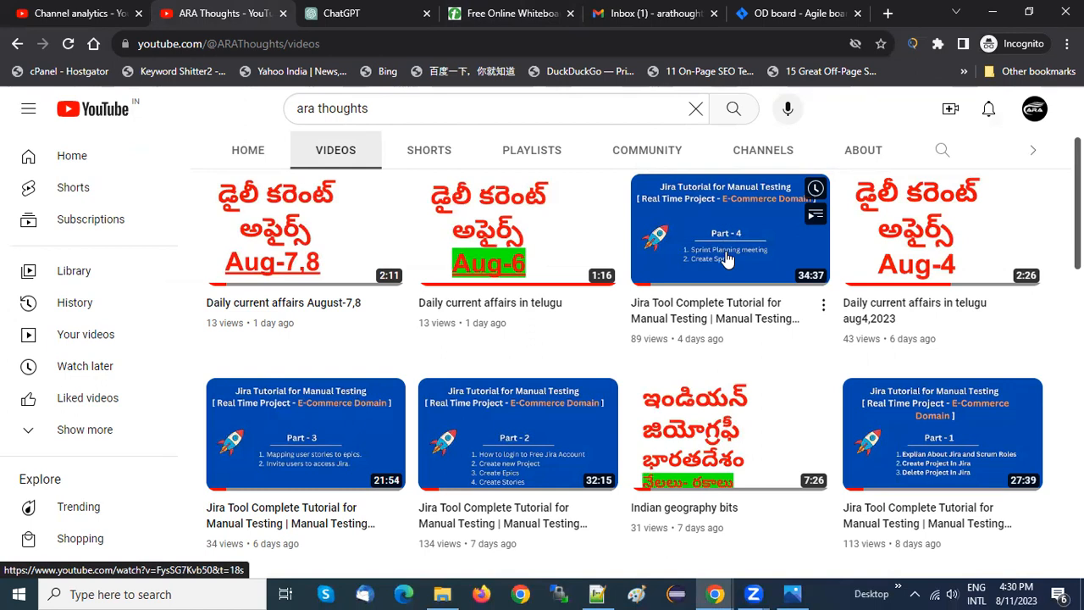
left_click(508, 13)
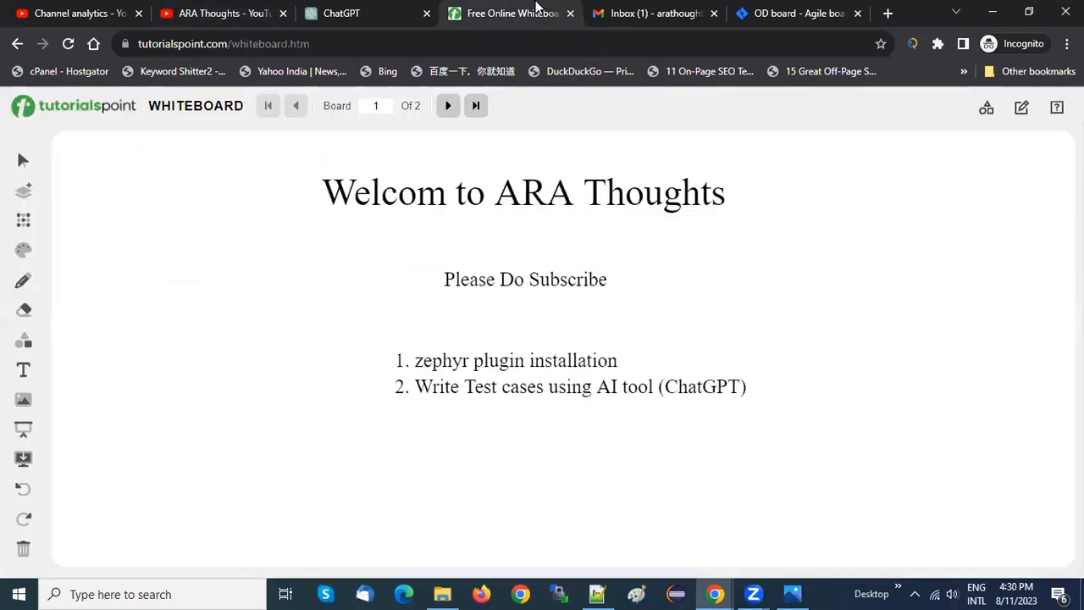
left_click(215, 12)
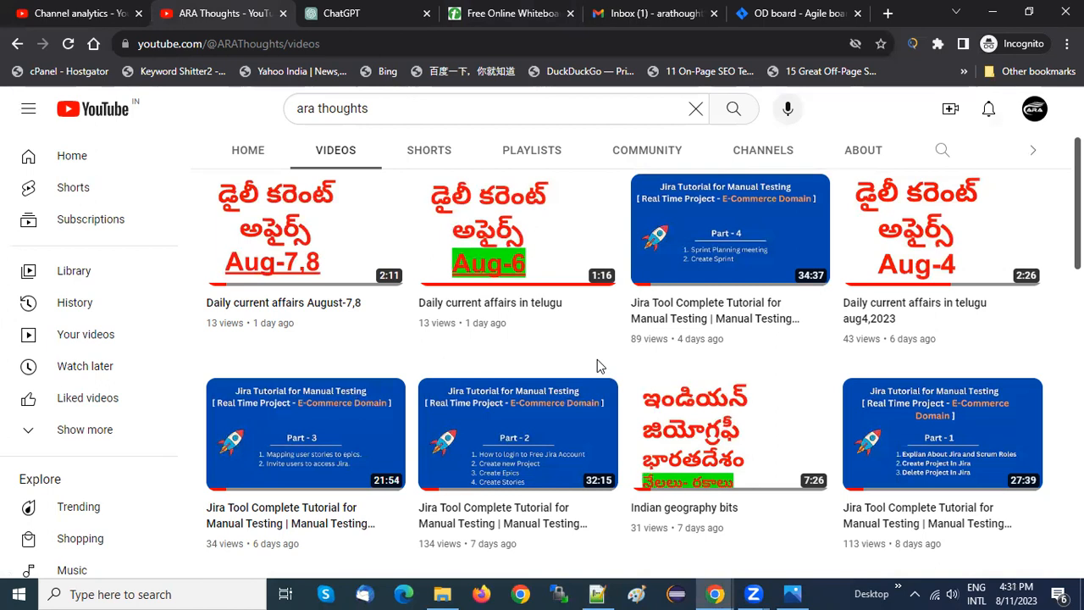
View the OD Sprint 1 board in Jira and select the two-item agenda text on the whiteboard
left_click(835, 13)
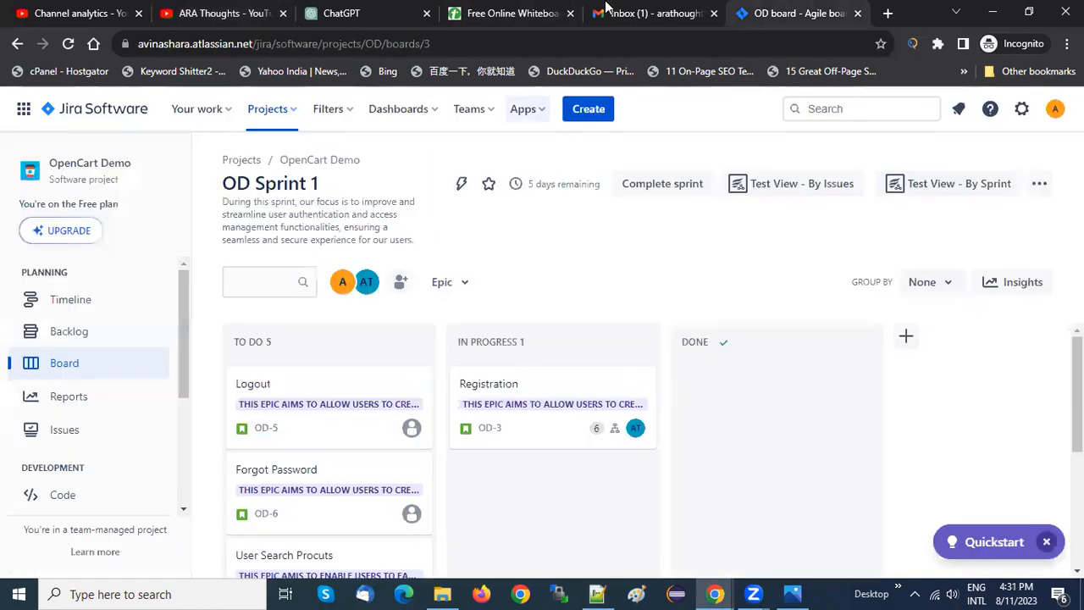
left_click(526, 8)
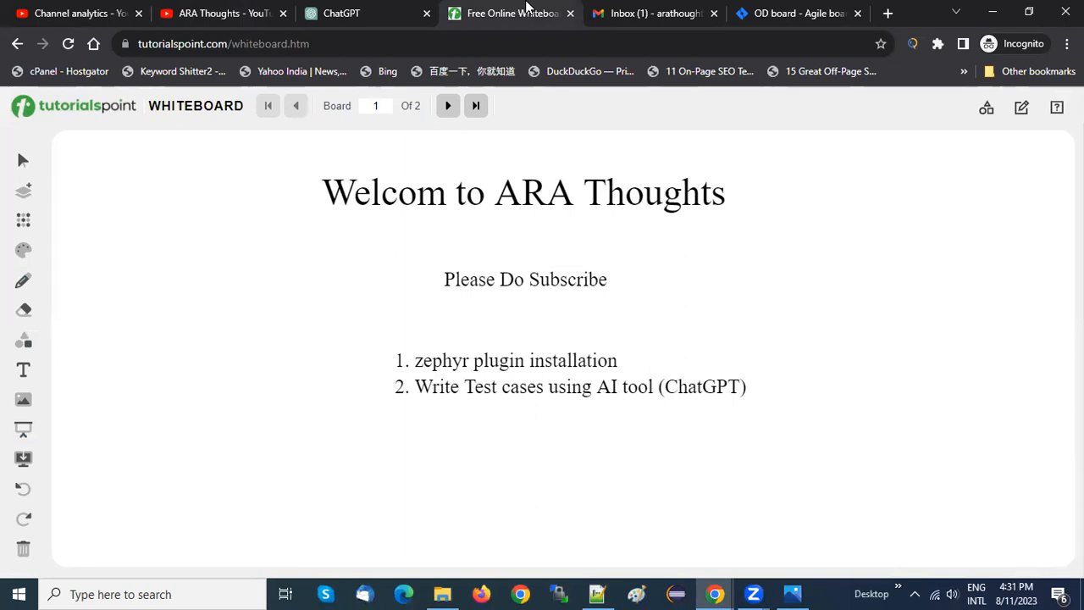
left_click(496, 363)
left_click(319, 299)
left_click(485, 365)
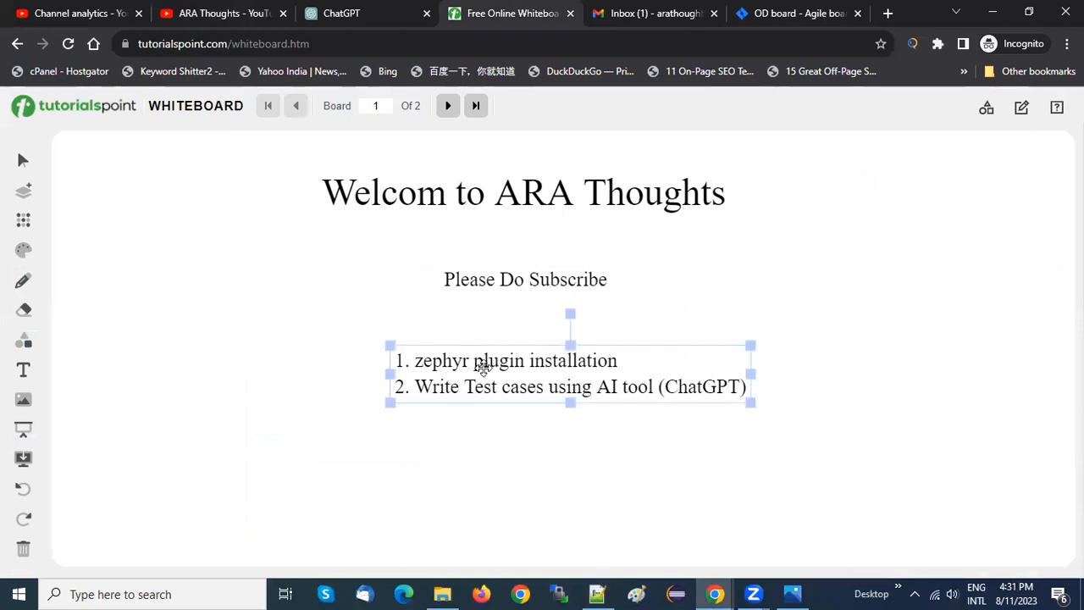
Open the OpenCart Demo project's backlog in Jira and examine the issues in OD Sprint 1
left_click(596, 593)
left_click(597, 594)
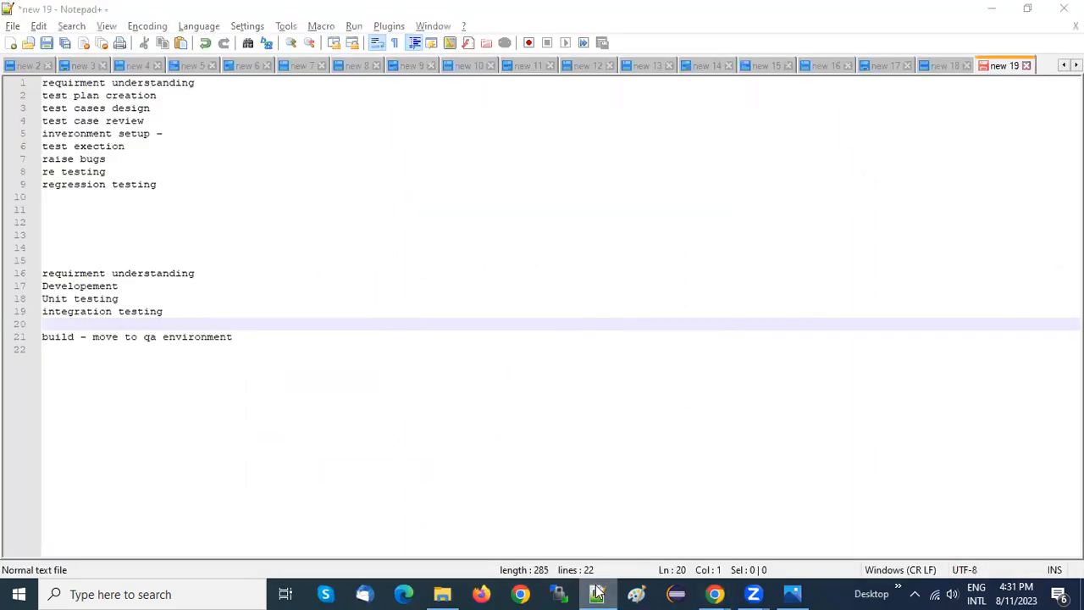
left_click(770, 9)
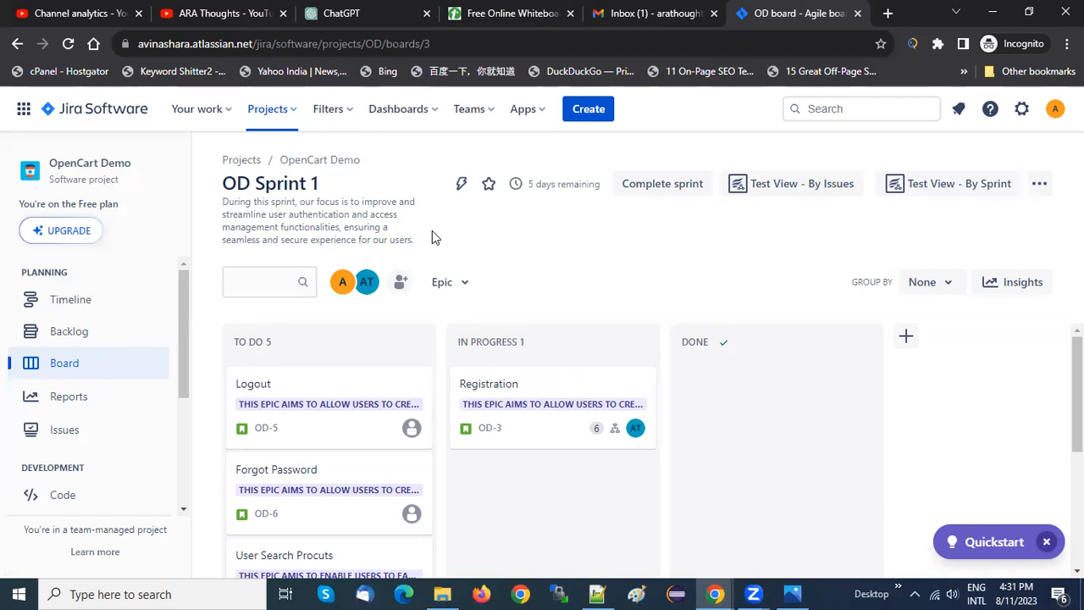
left_click(87, 336)
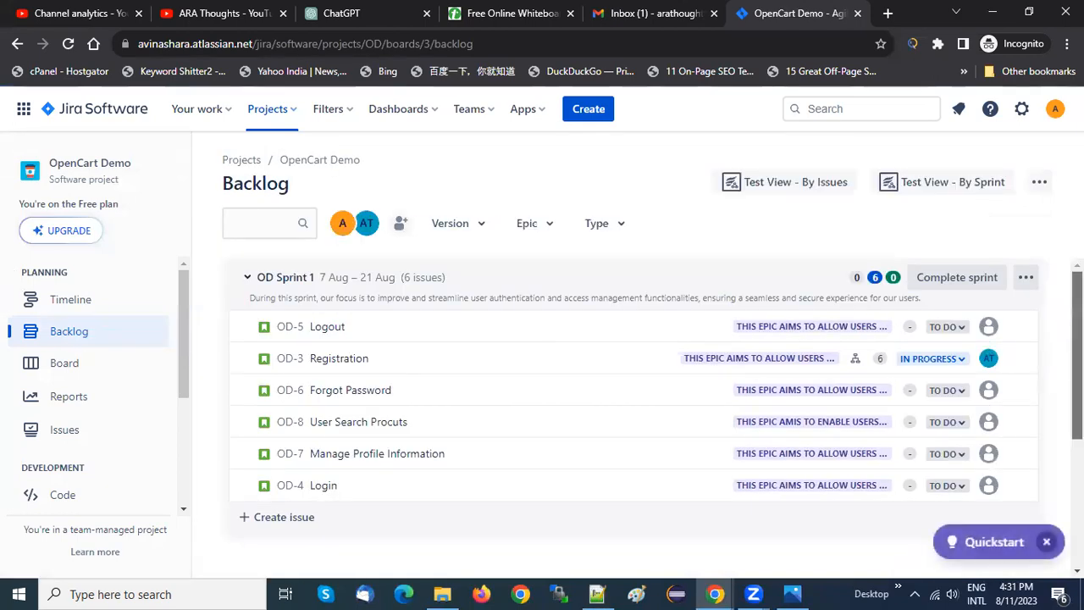
scroll(633, 398, "down", 3)
left_click_drag(1077, 471, 1077, 354)
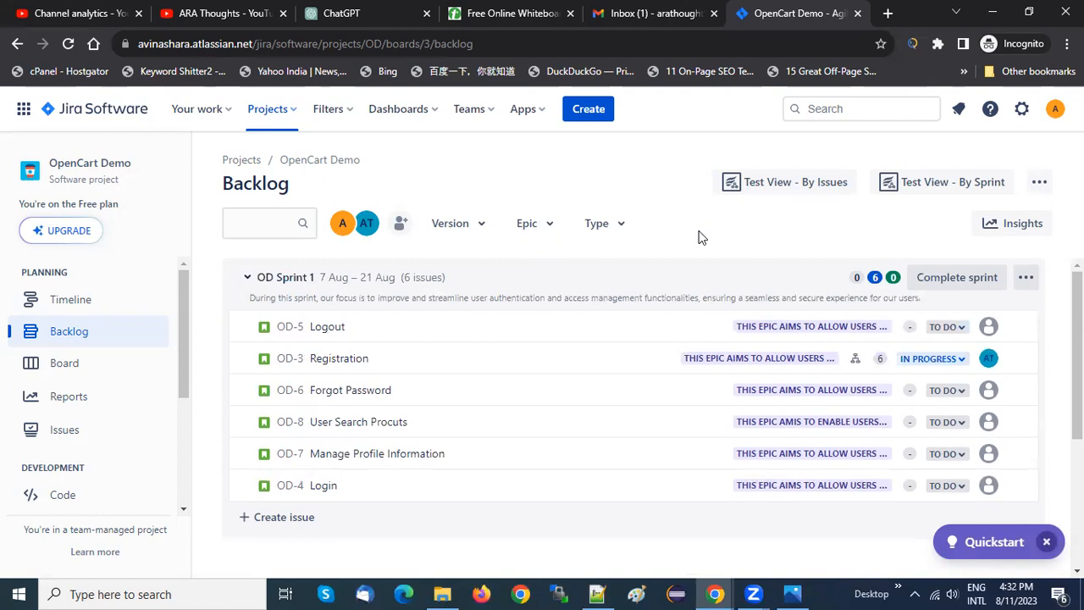
Check the channel's Jira tutorial parts on YouTube and return to the OpenCart Demo backlog
left_click(467, 8)
left_click(235, 9)
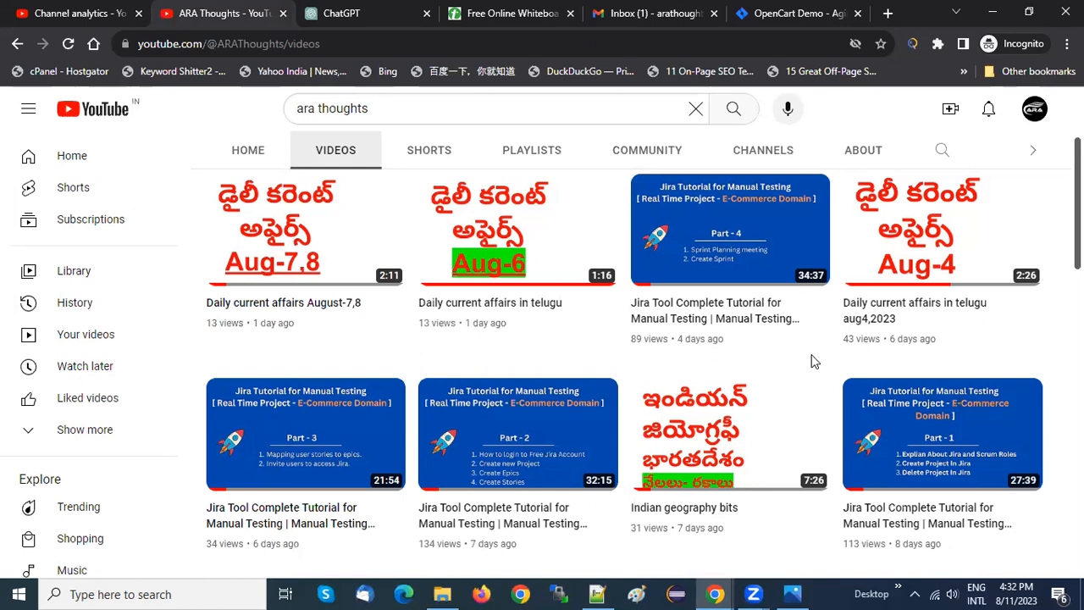
left_click(815, 10)
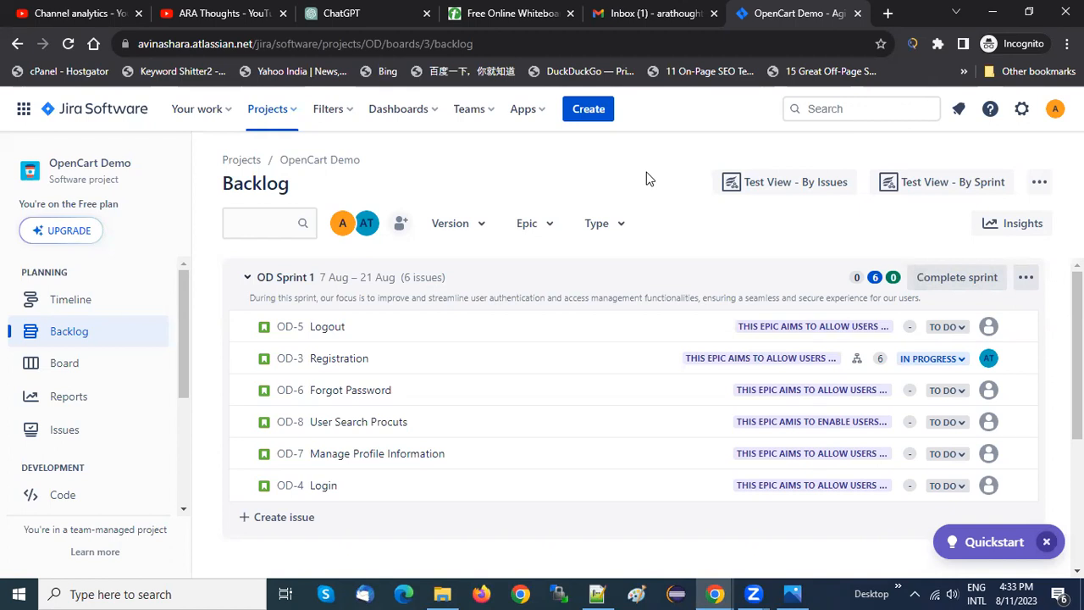
Switch to Notepad++ to review the whole tester task list and return to the Jira backlog in Chrome
key("alt+Tab")
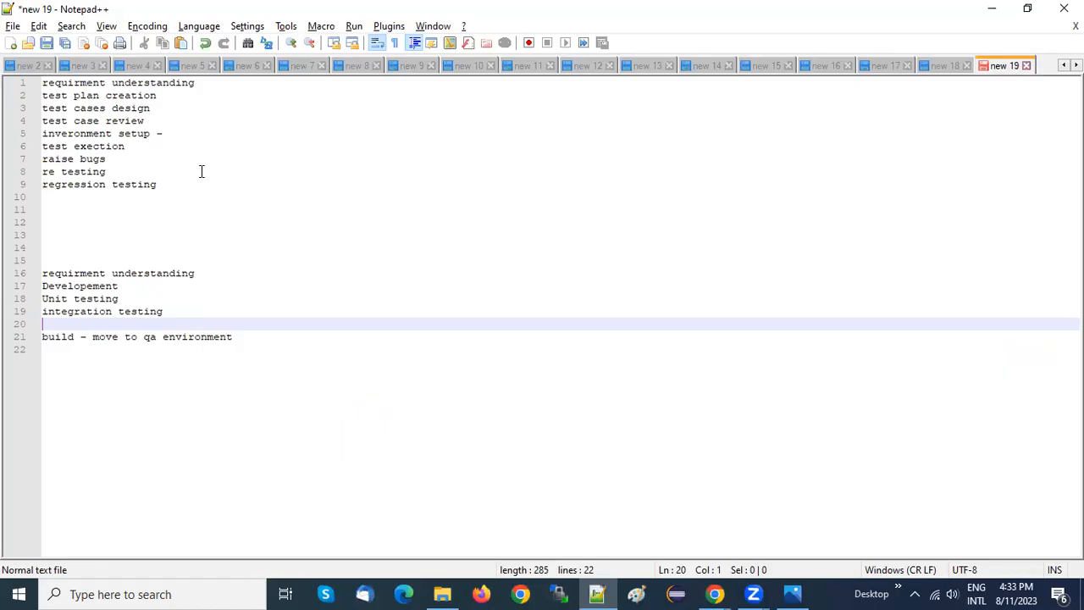
left_click_drag(193, 186, 28, 78)
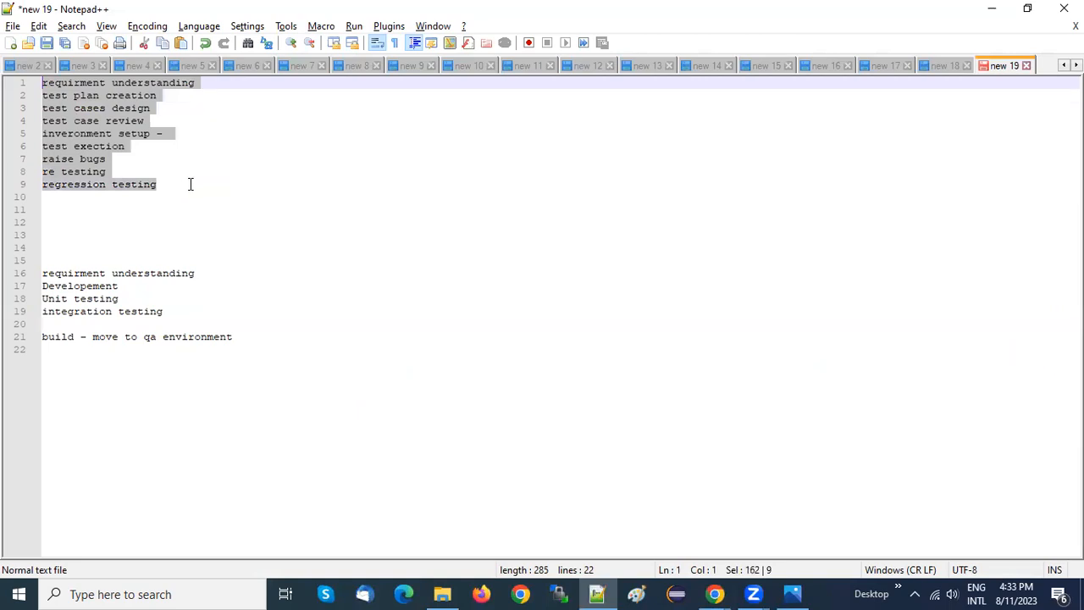
left_click(190, 184)
key("alt+Tab")
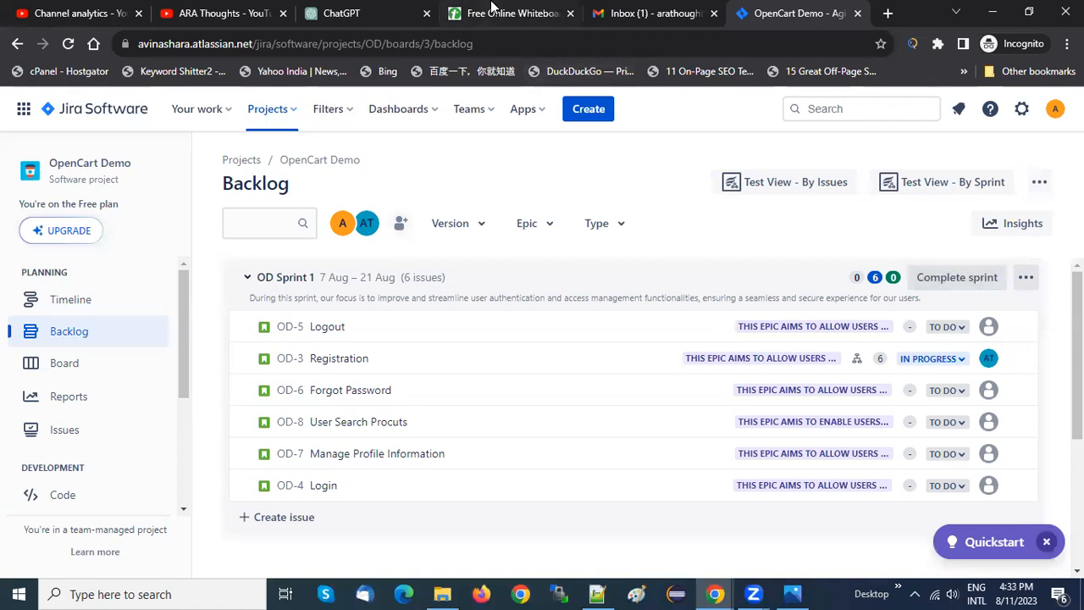
Glance at the YouTube video list and bring the whiteboard agenda back up with nothing selected
left_click(216, 12)
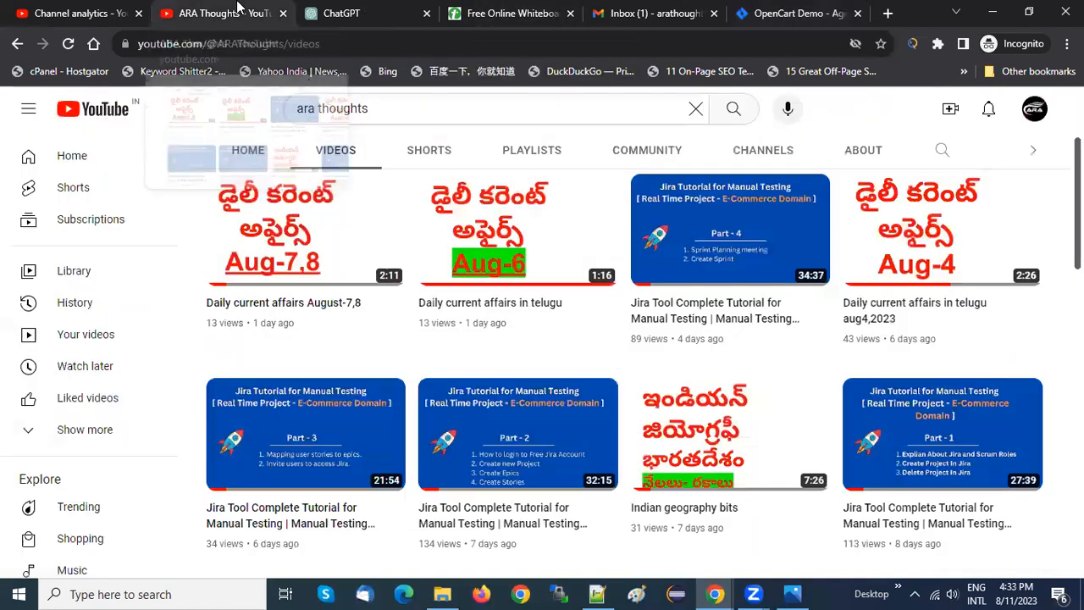
left_click(518, 14)
left_click(727, 276)
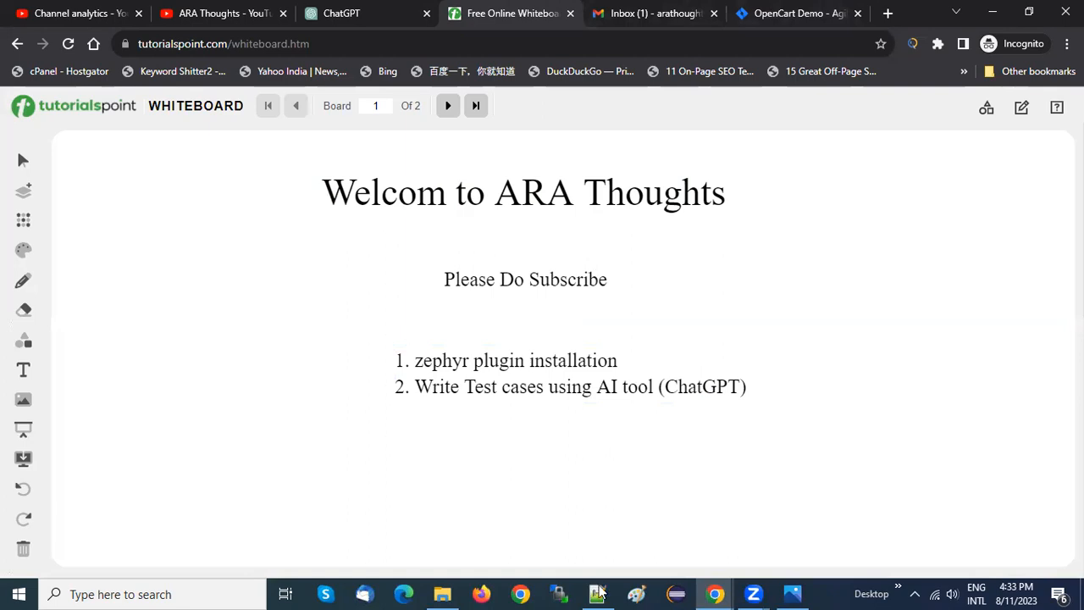
Return to the OpenCart Demo backlog and open the Registration story on its own page in a new tab
left_click(735, 10)
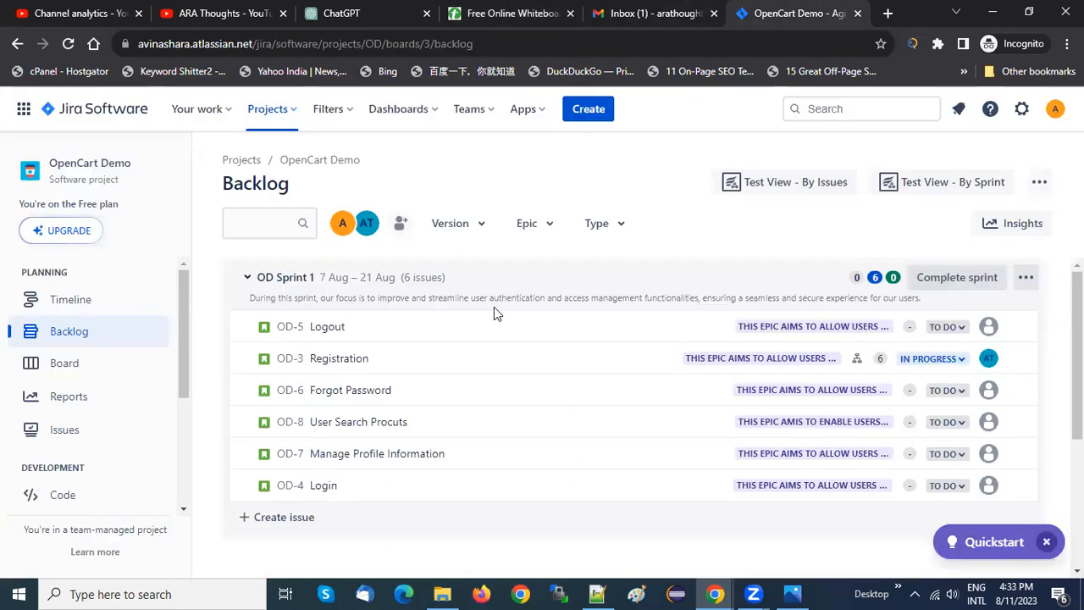
left_click(326, 359)
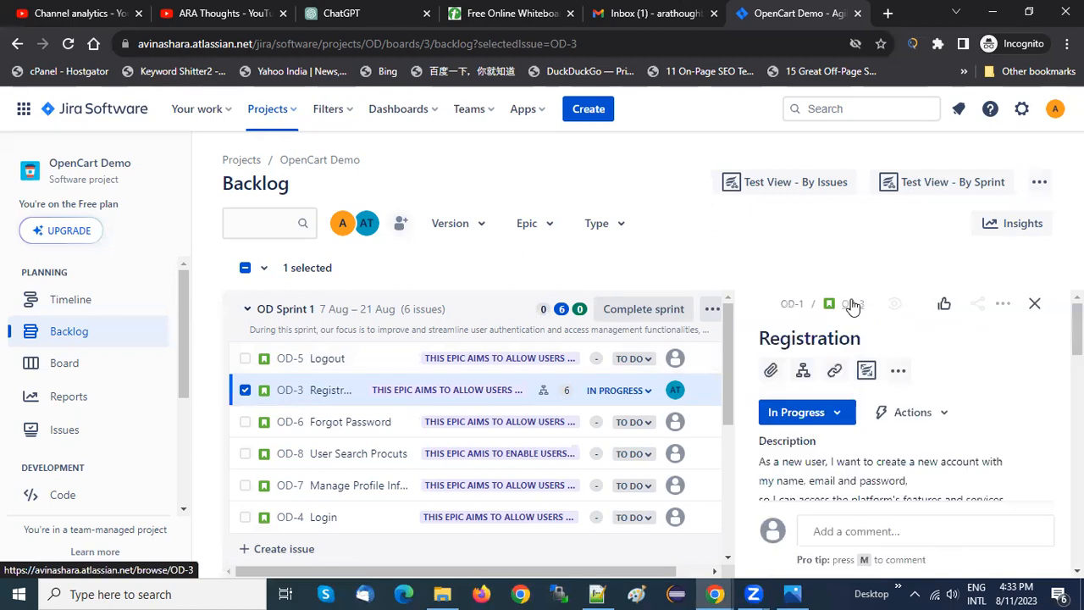
left_click(851, 304)
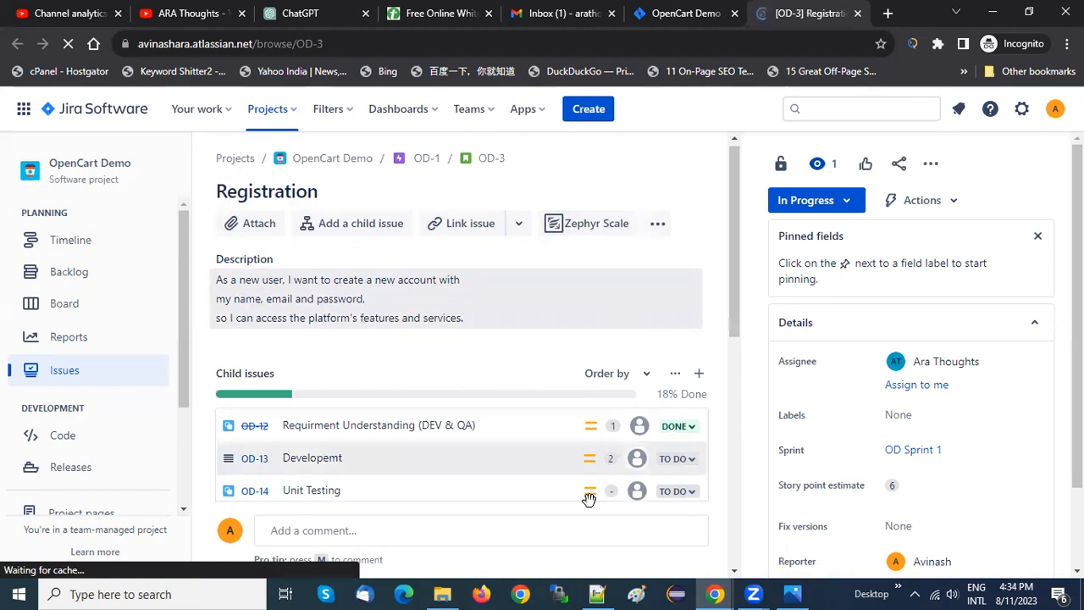
Switch to Notepad++ to review the developer and tester task lists, and return to the Registration story in Chrome
left_click(597, 592)
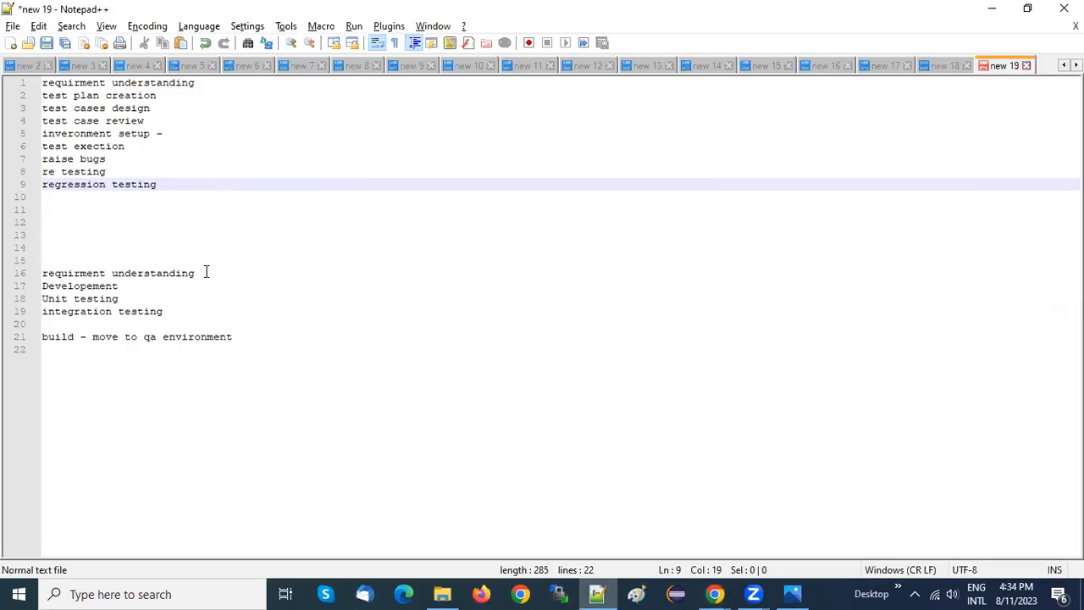
left_click_drag(203, 273, 71, 260)
left_click(85, 287)
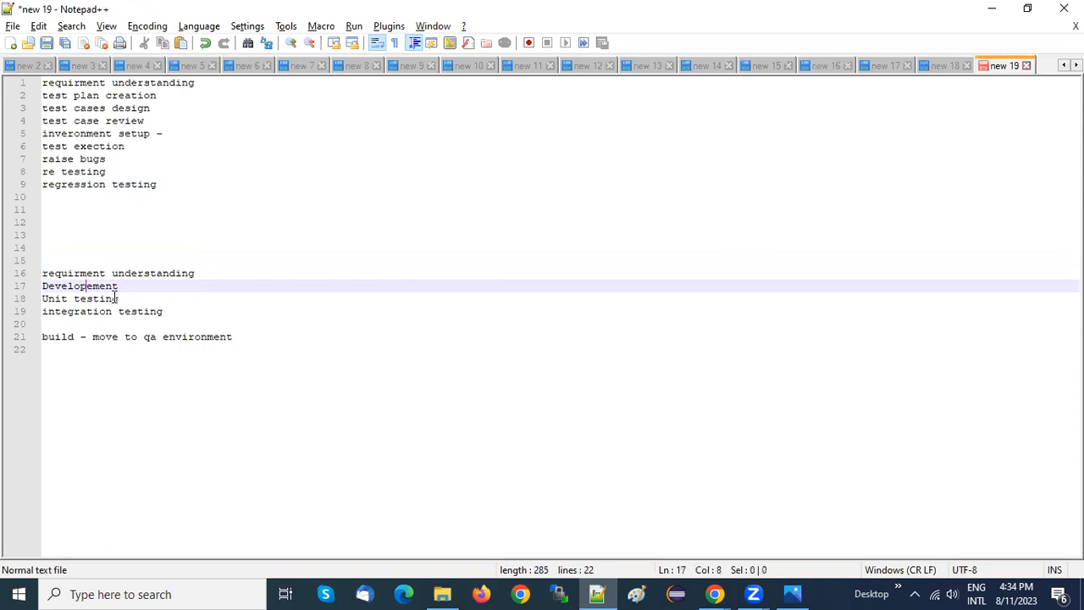
left_click(113, 299)
left_click(158, 313)
left_click(46, 273, "shift")
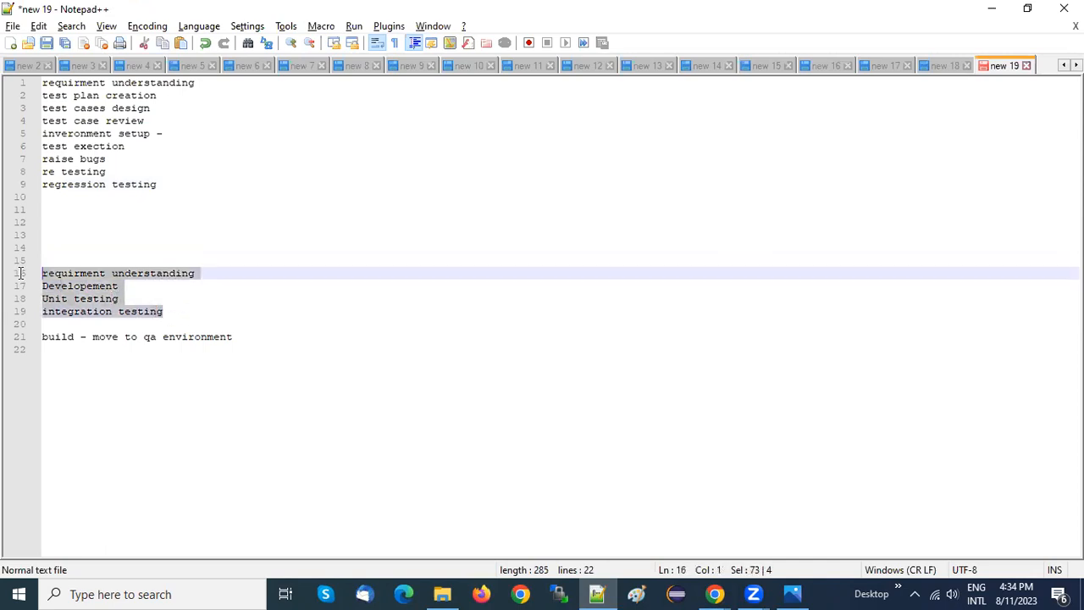
left_click_drag(193, 180, 28, 85)
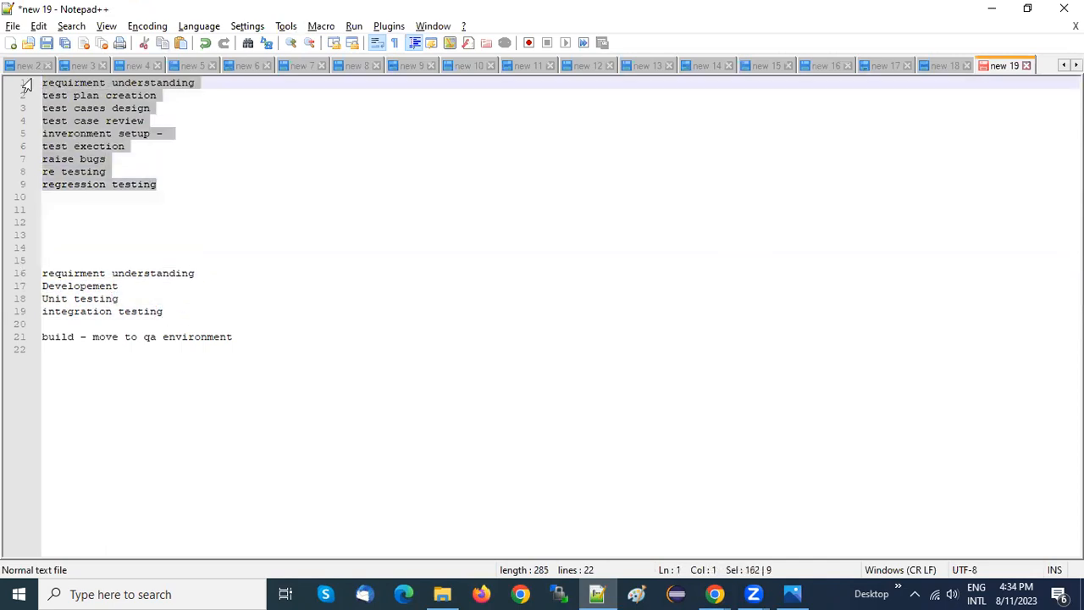
left_click(233, 177)
key("alt+Tab")
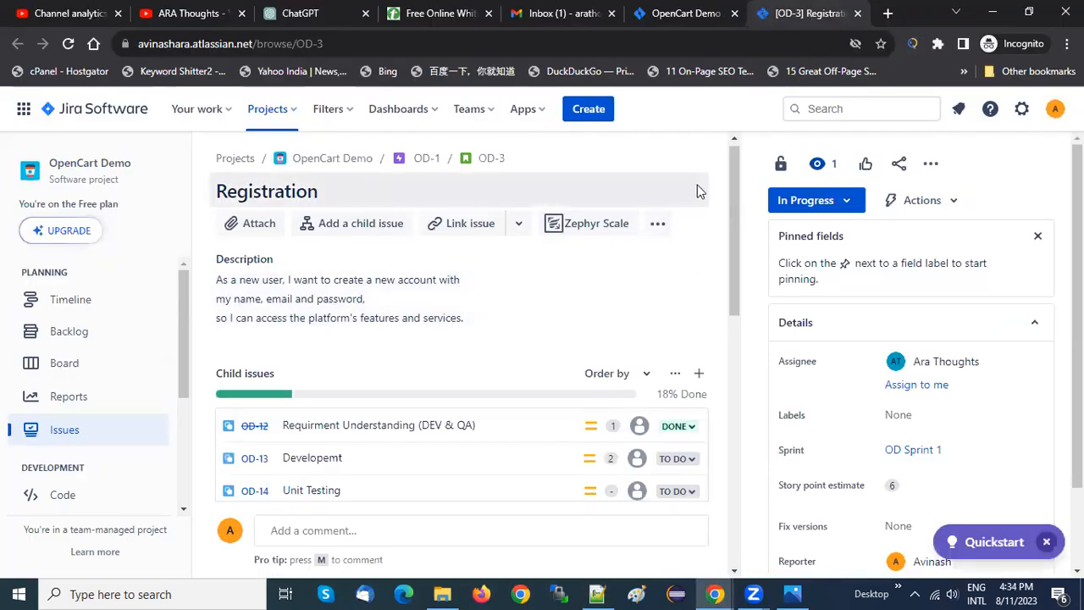
Examine the Registration story's child issues, from requirement understanding through test case creation and execution
mouse_move(735, 180)
left_mouse_down()
mouse_move(733, 310)
mouse_move(735, 167)
left_mouse_up()
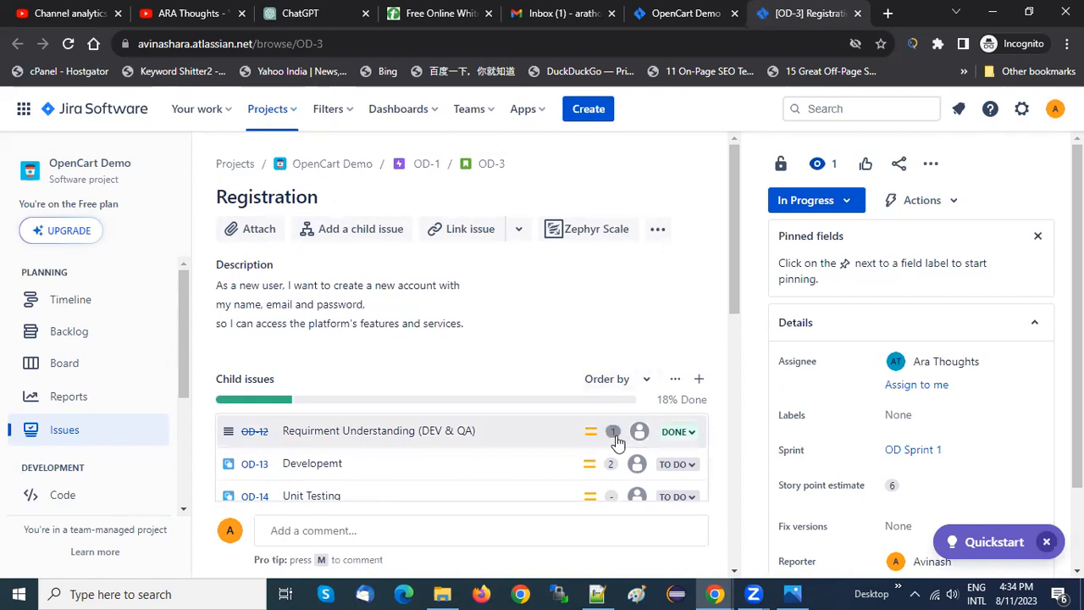
left_click_drag(737, 229, 735, 282)
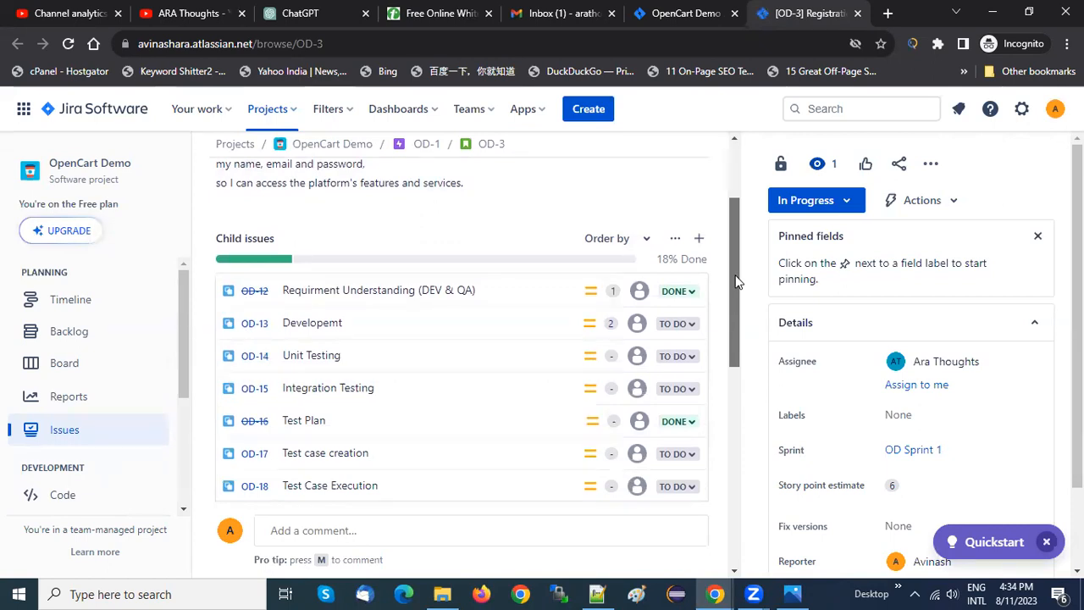
left_click_drag(735, 282, 733, 259)
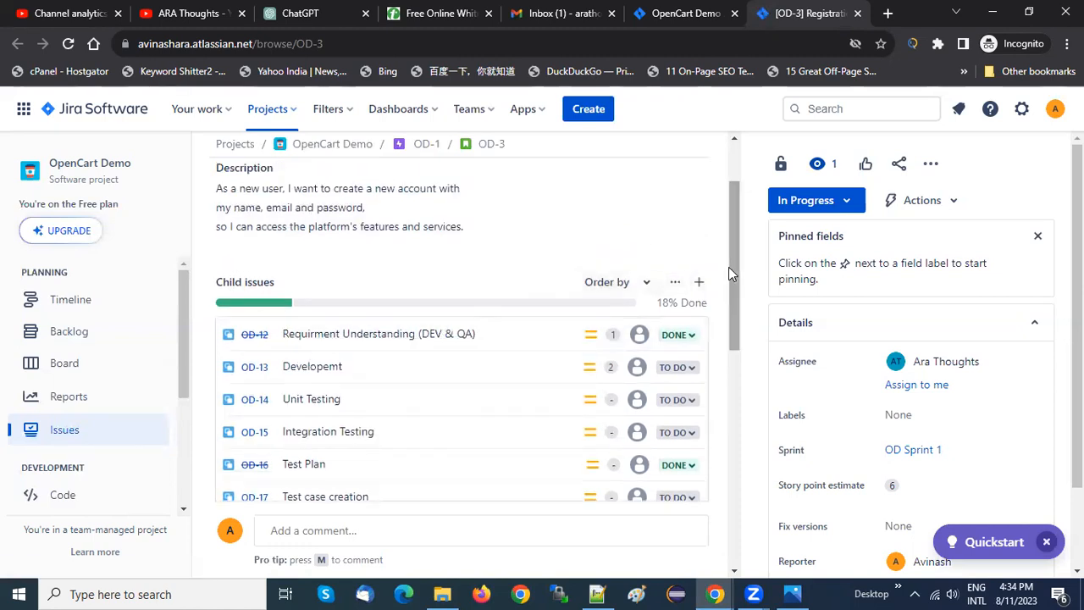
scroll(732, 267, "up", 2)
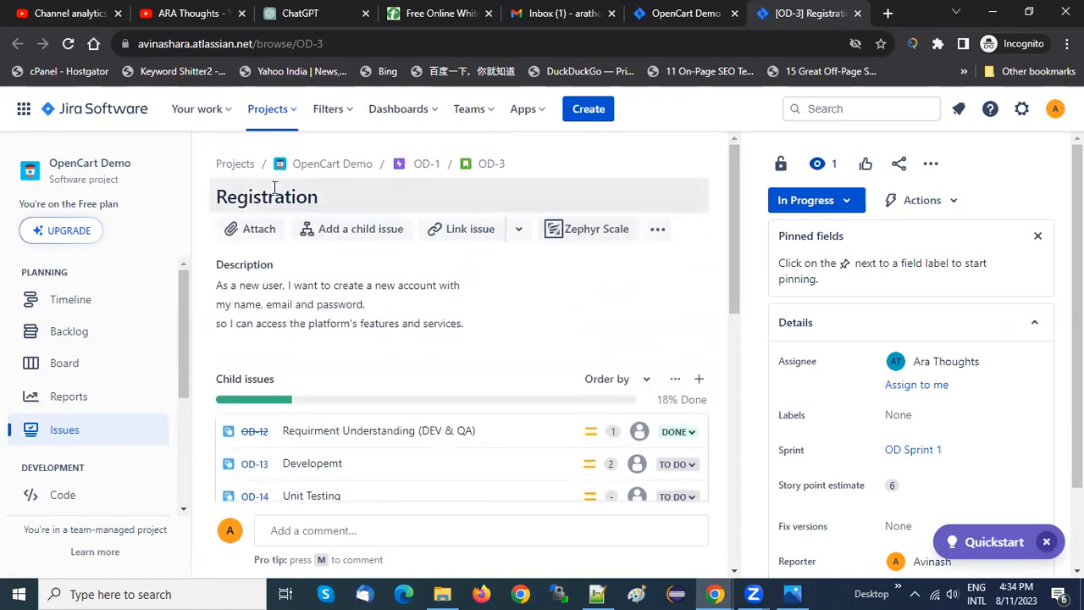
left_click_drag(735, 268, 732, 321)
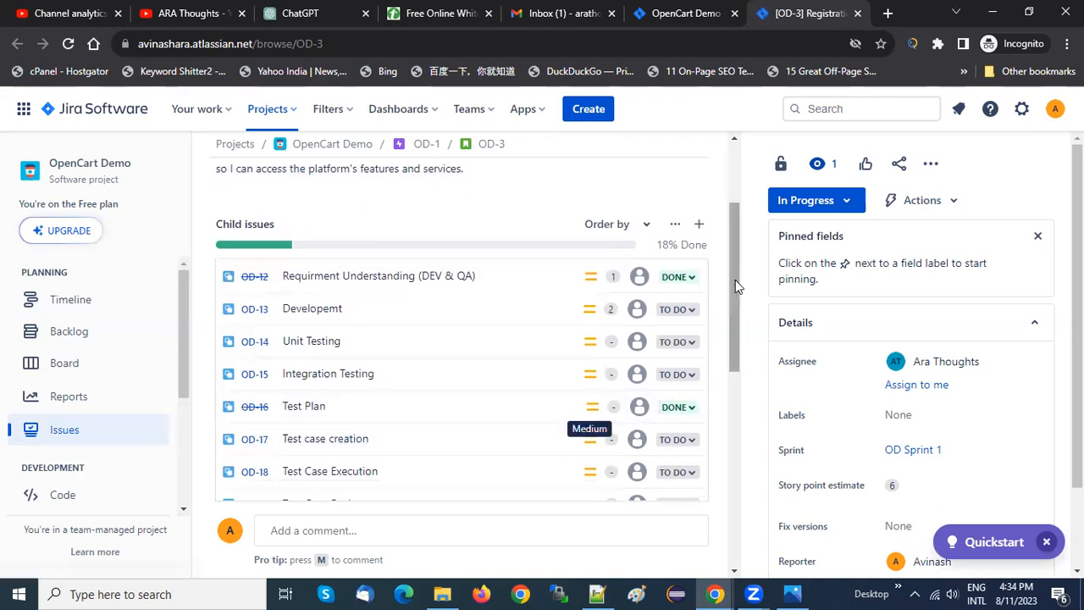
scroll(735, 279, "up", 2)
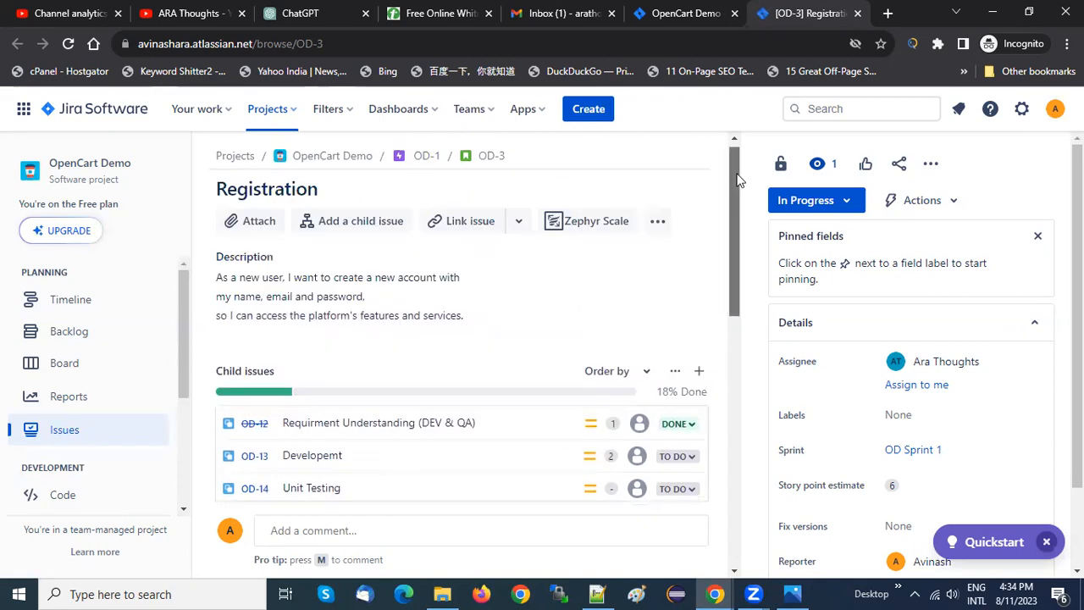
Check which issue types a new OpenCart Demo issue offers and close the form without creating anything
left_click(581, 116)
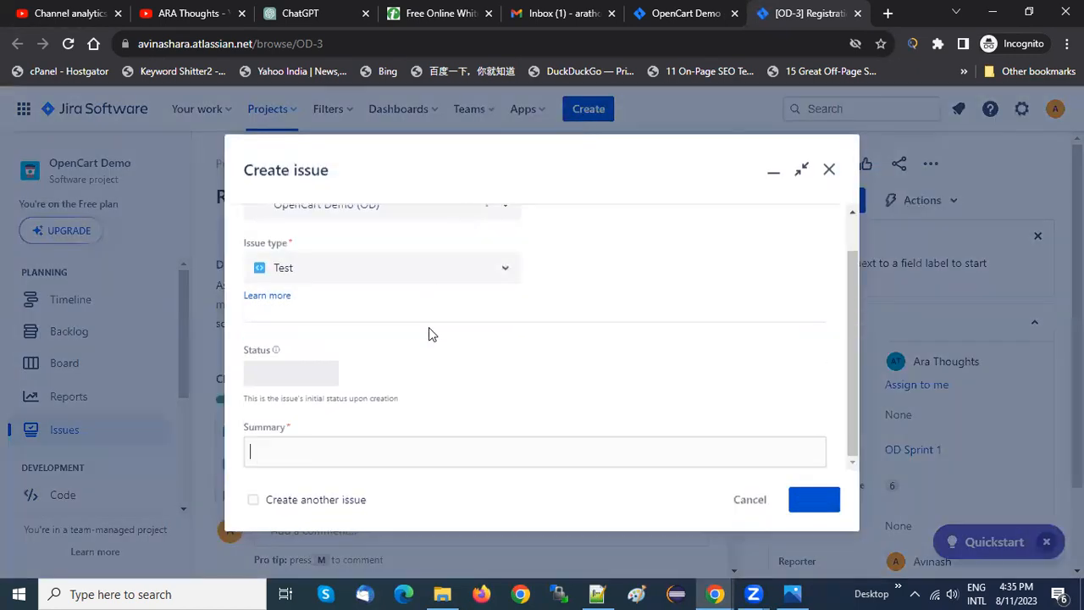
left_click(505, 271)
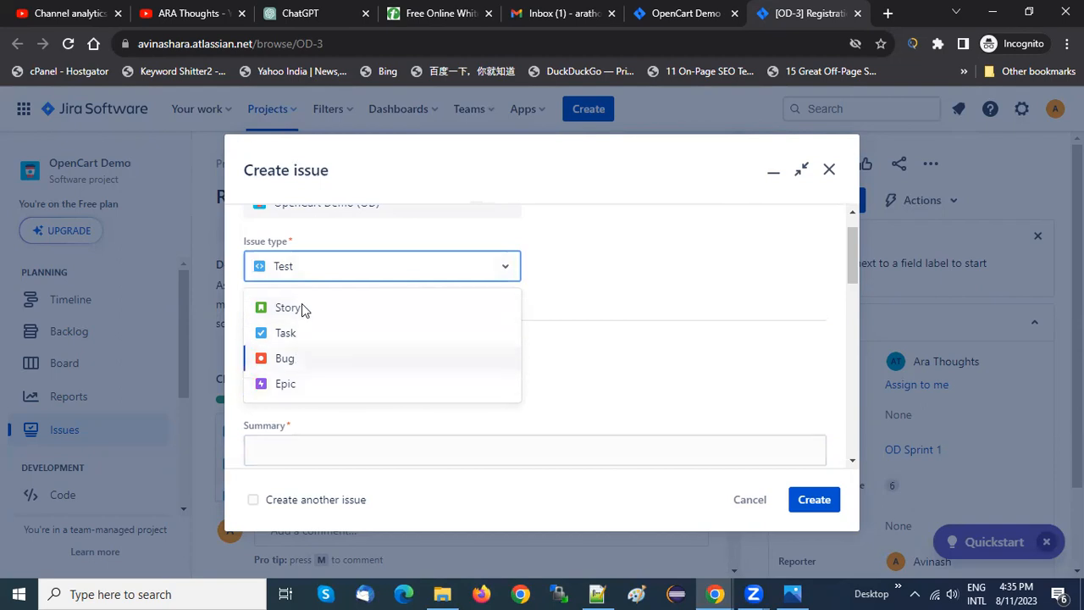
left_click(829, 171)
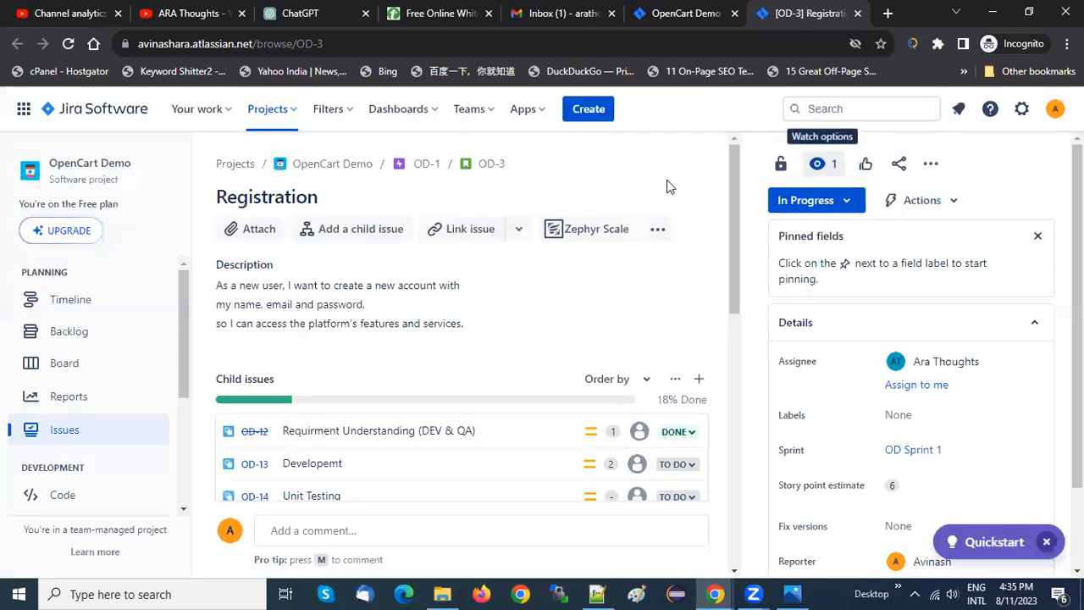
Explore more apps in the Atlassian Marketplace and search for "zephyer"
left_click(522, 109)
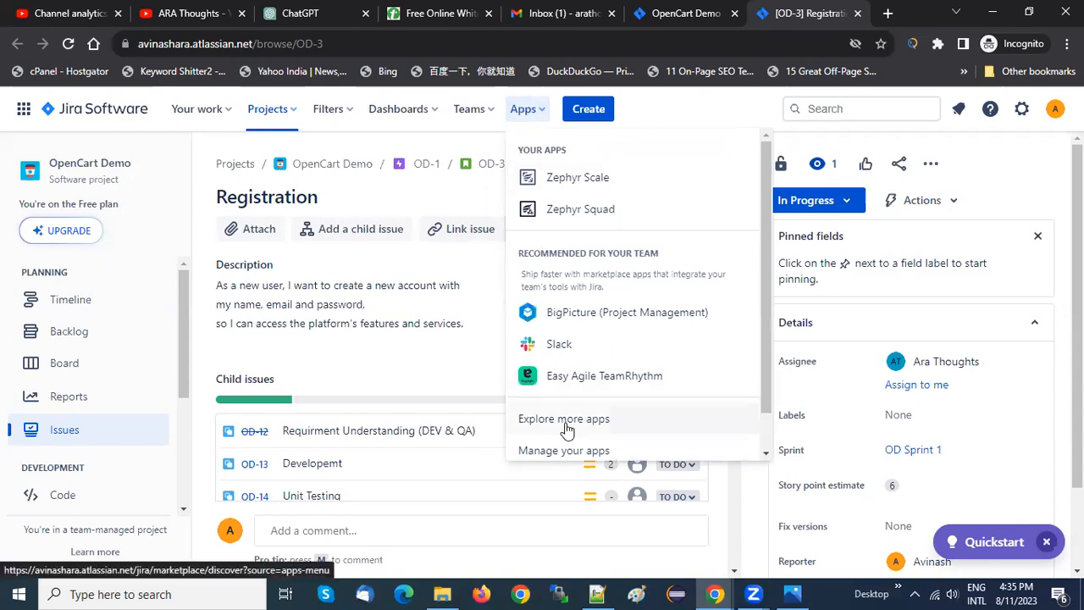
left_click(649, 427)
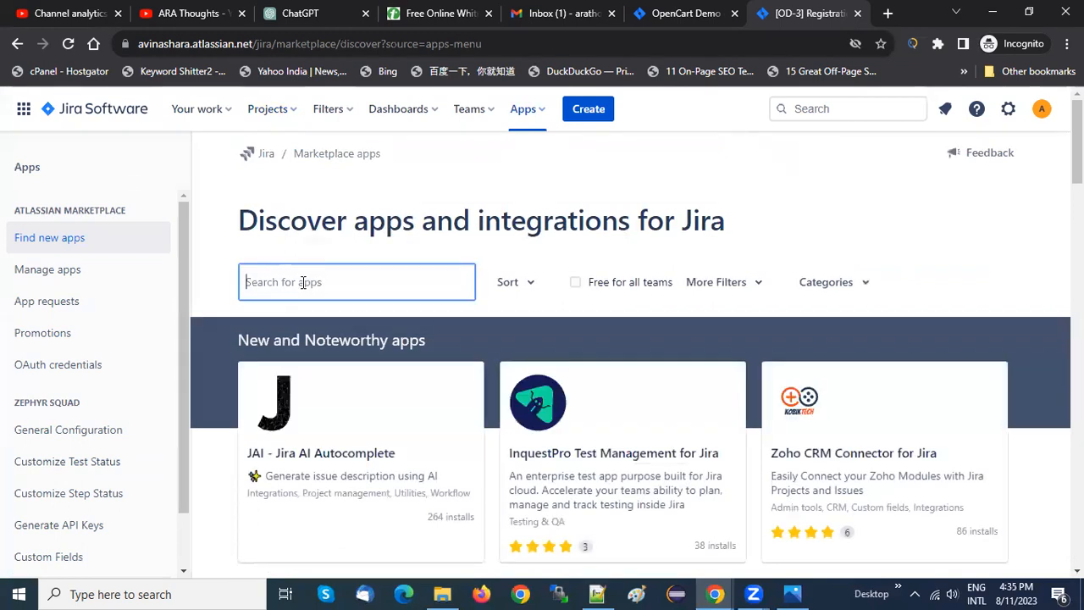
type("zephyer")
key("Return")
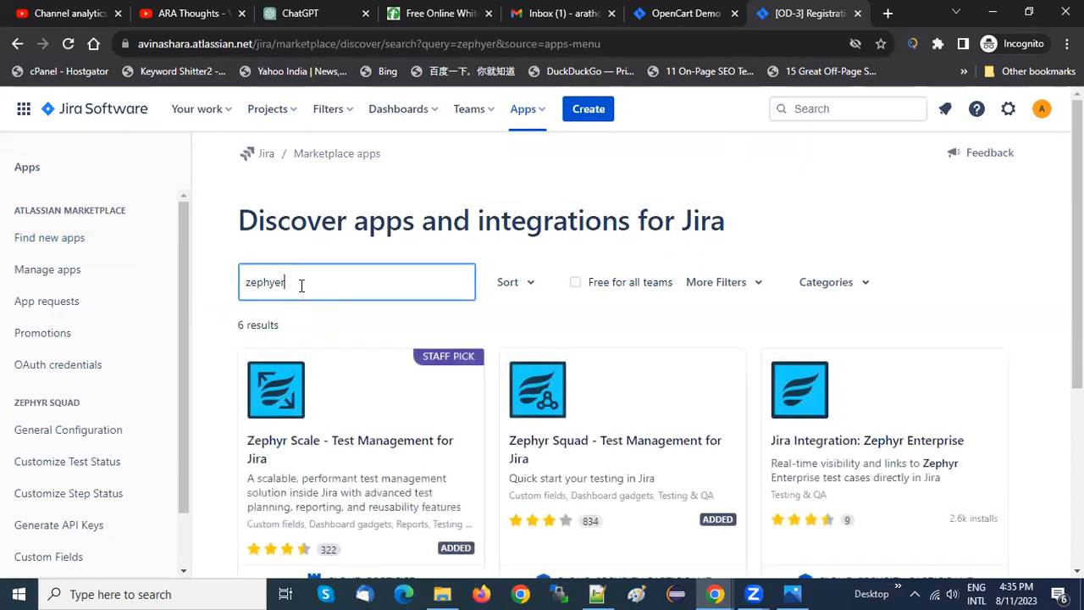
scroll(670, 410, "down", 2)
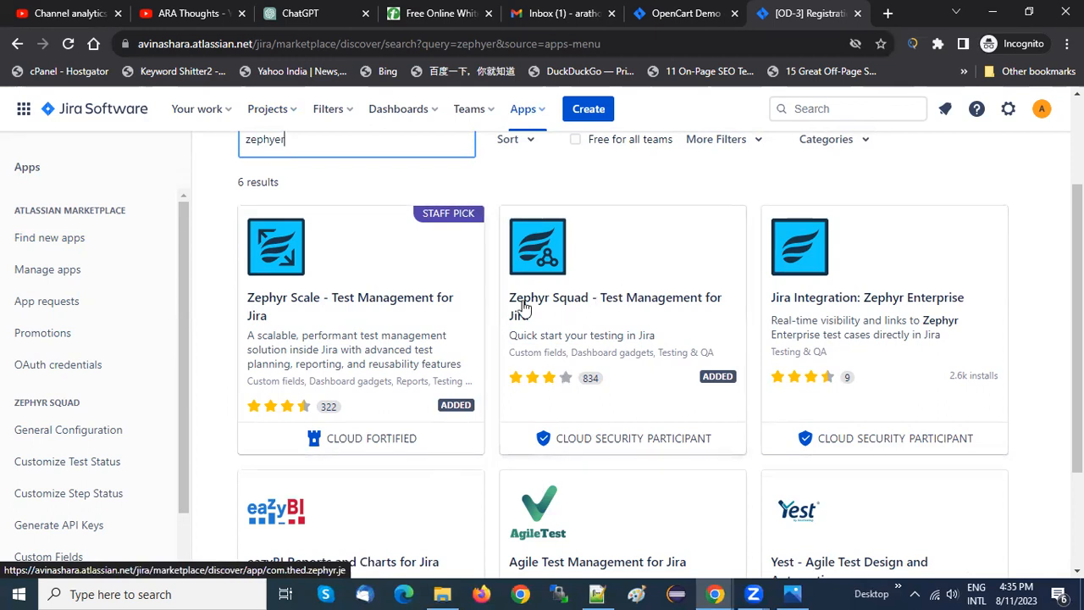
Open the Zephyr Squad - Test Management for Jira app page and look over its overview
left_click(611, 310)
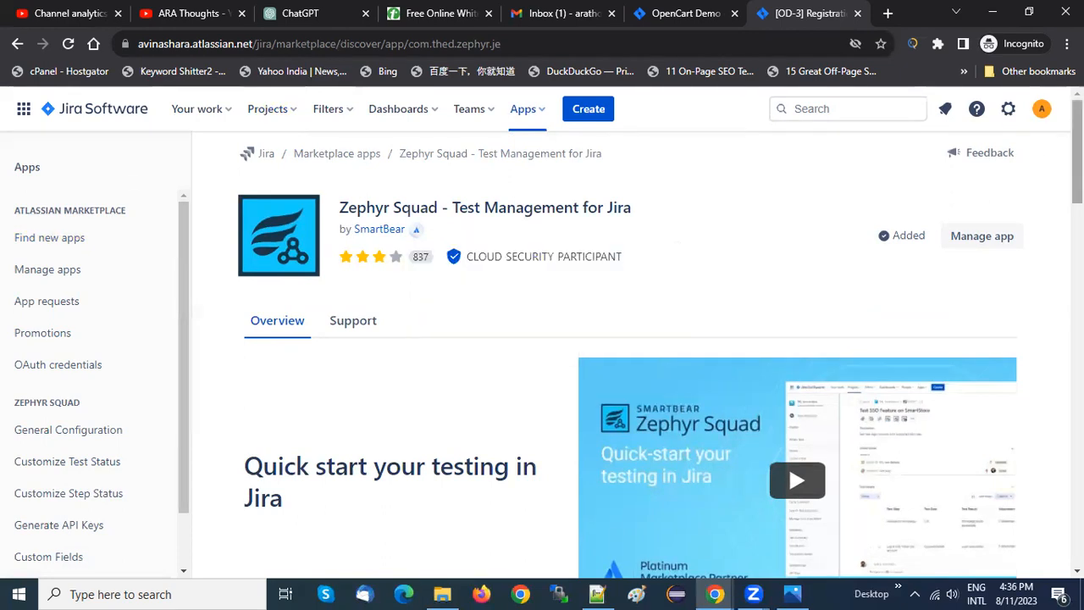
scroll(788, 438, "down", 6)
scroll(789, 438, "up", 6)
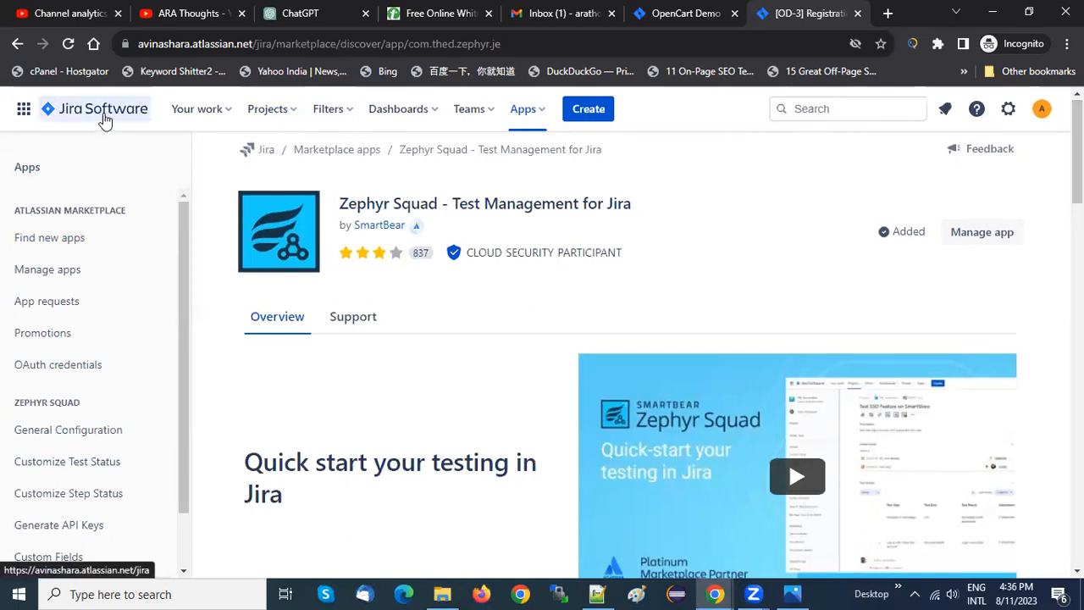
Go back to the OpenCart Demo project and open its Zephyr Squad section
left_click(261, 109)
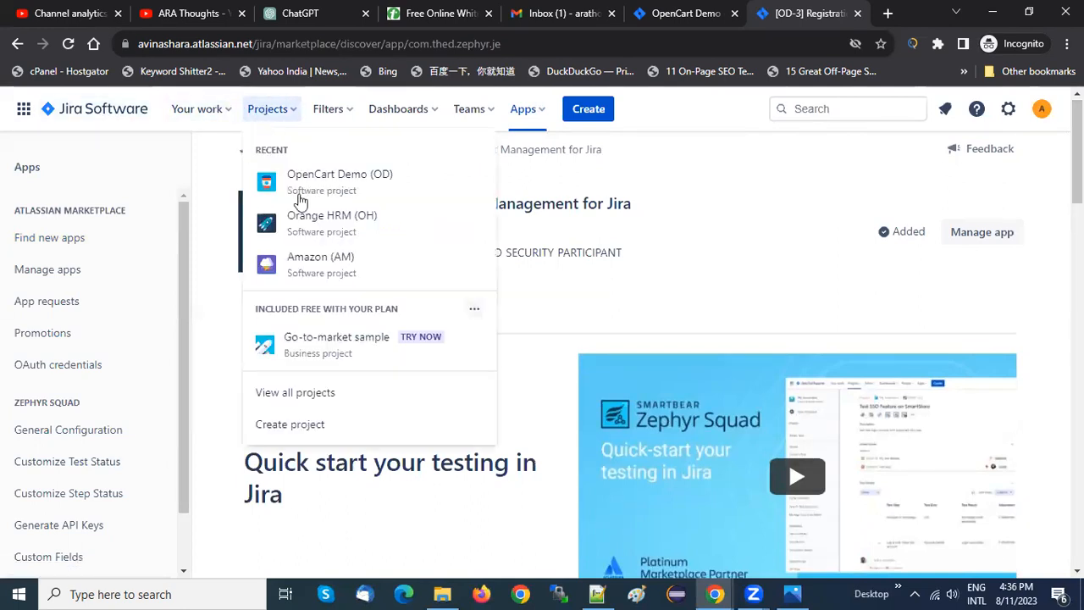
left_click(354, 189)
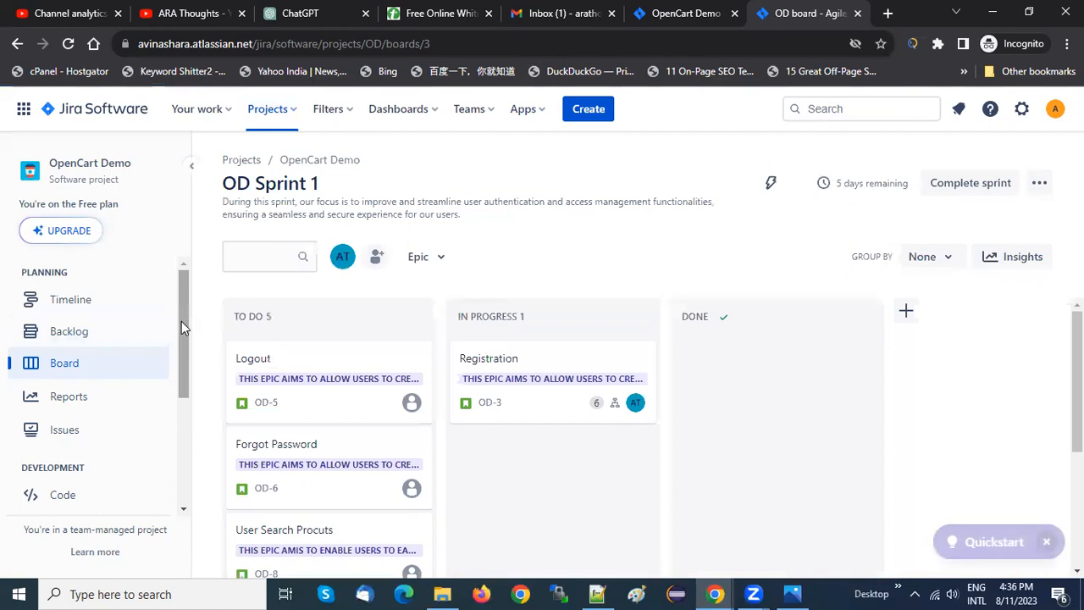
left_click_drag(181, 324, 187, 397)
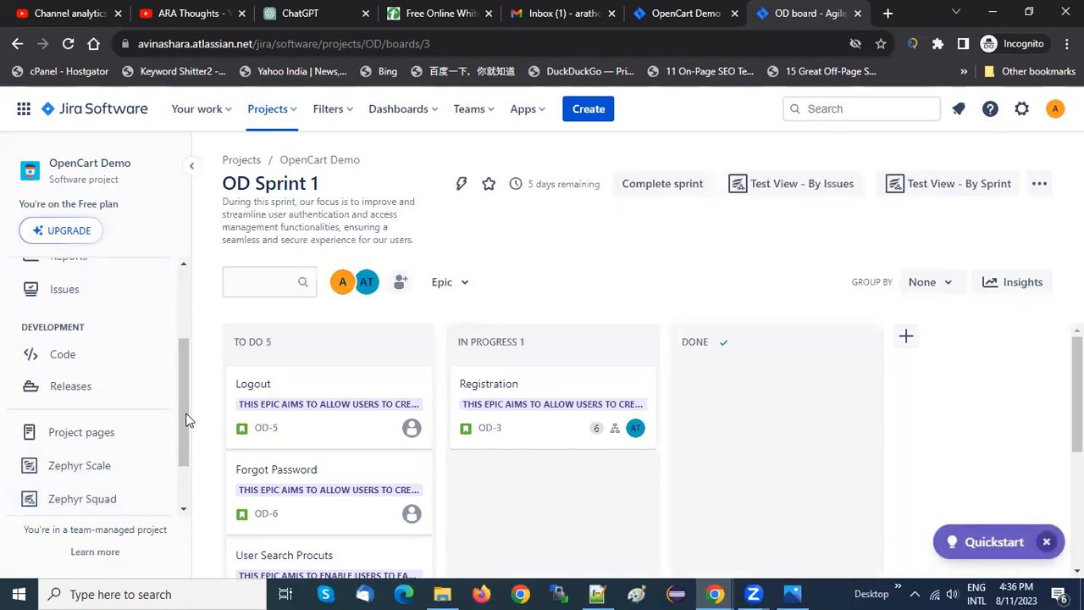
scroll(184, 452, "down", 1)
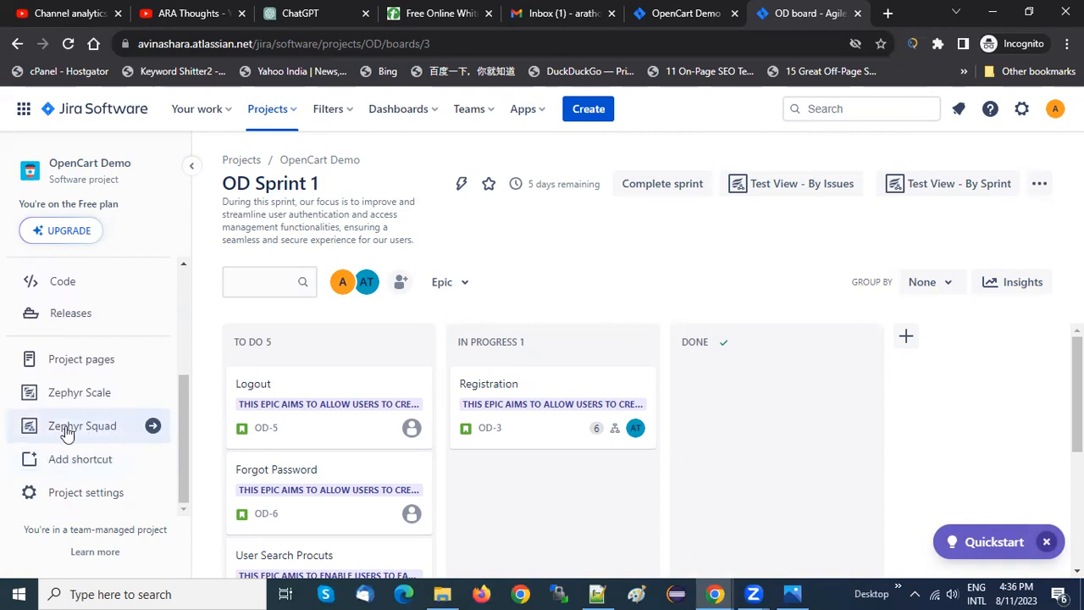
left_click(93, 430)
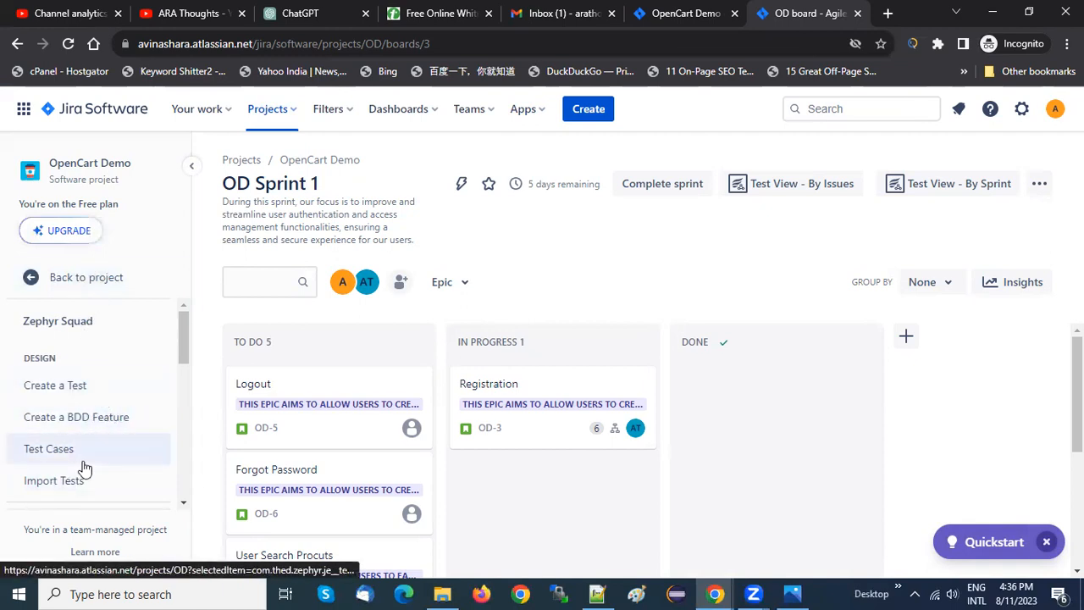
View Zephyr Squad's form for creating a test and cancel it without creating an issue
mouse_move(184, 339)
left_mouse_down()
mouse_move(183, 364)
mouse_move(186, 329)
left_mouse_up()
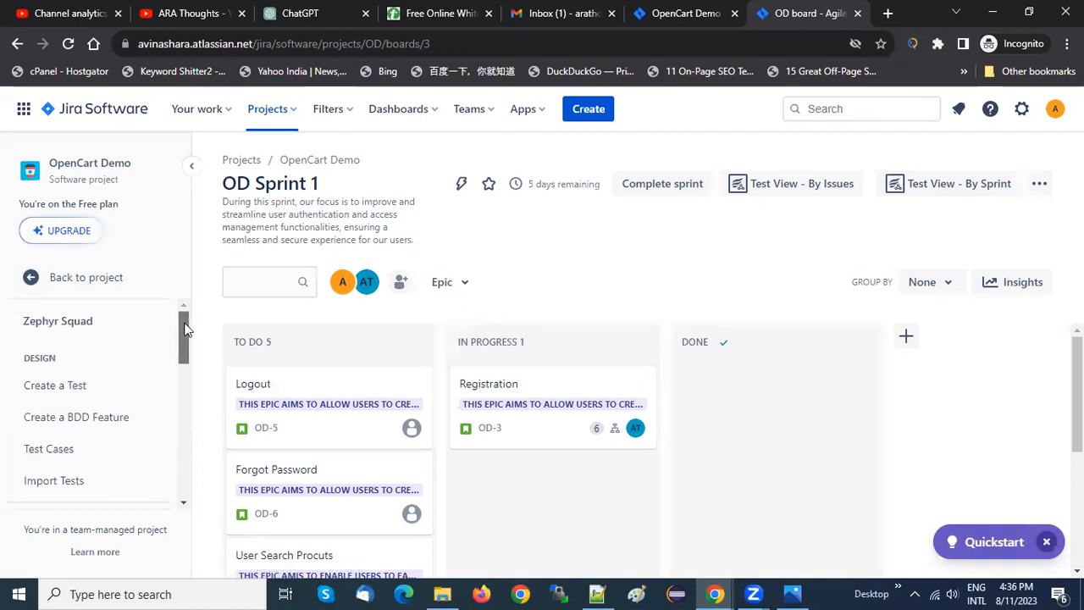
left_click(47, 388)
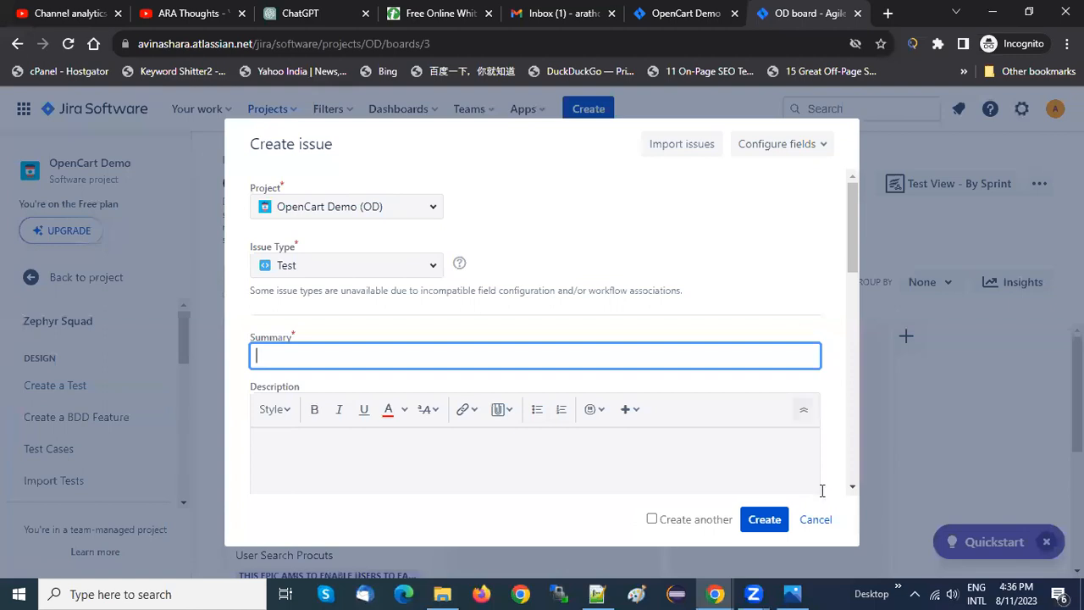
left_click(817, 518)
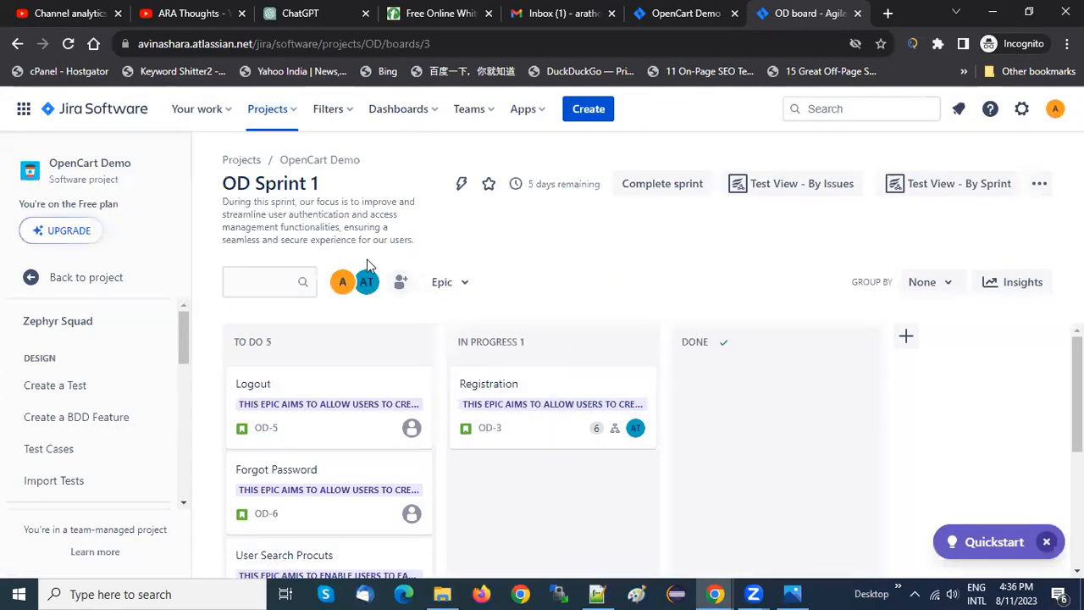
Switch to the Orange HRM project and open its Zephyr Squad section
left_click(270, 110)
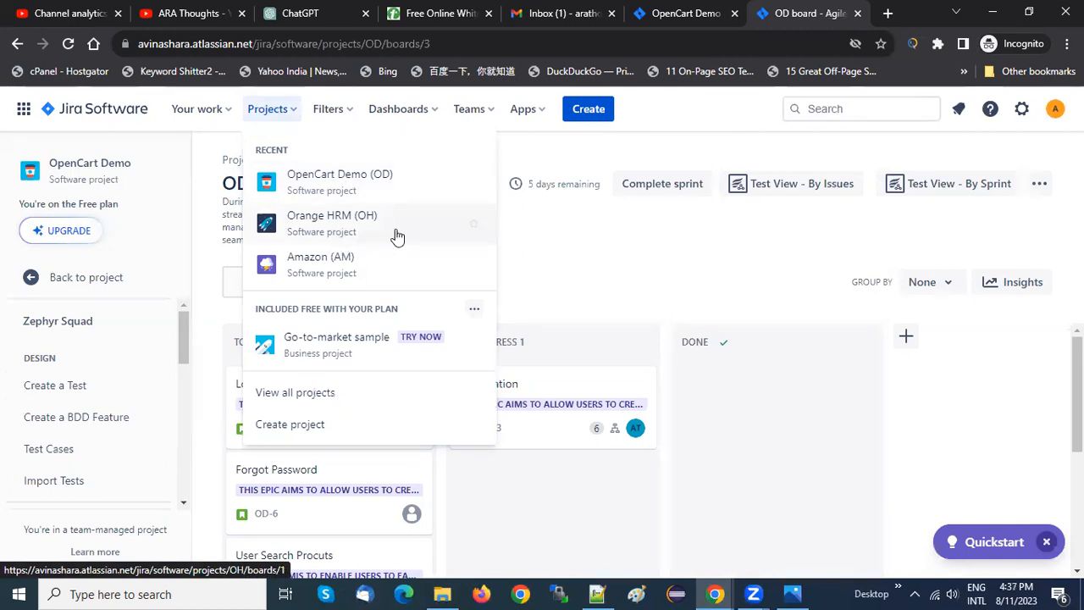
left_click(336, 227)
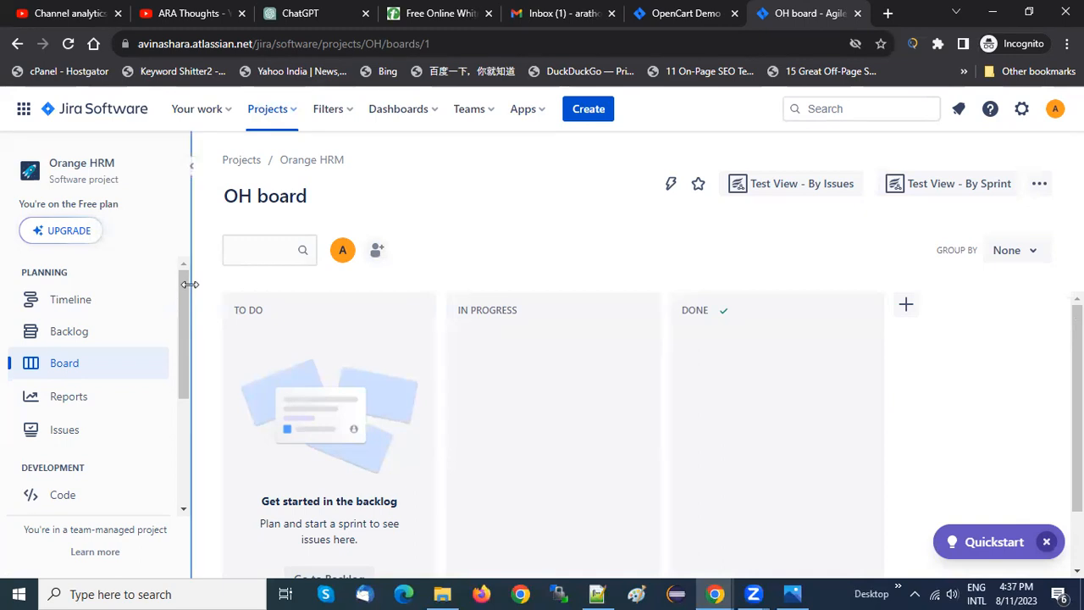
mouse_move(181, 287)
left_mouse_down()
mouse_move(193, 418)
mouse_move(189, 306)
left_mouse_up()
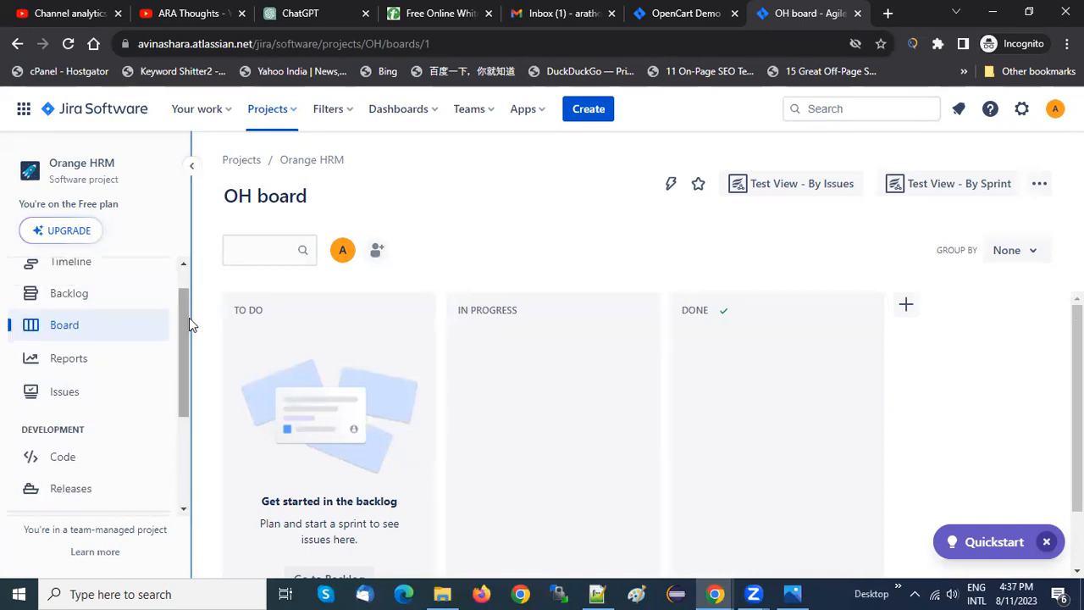
left_click_drag(187, 319, 193, 421)
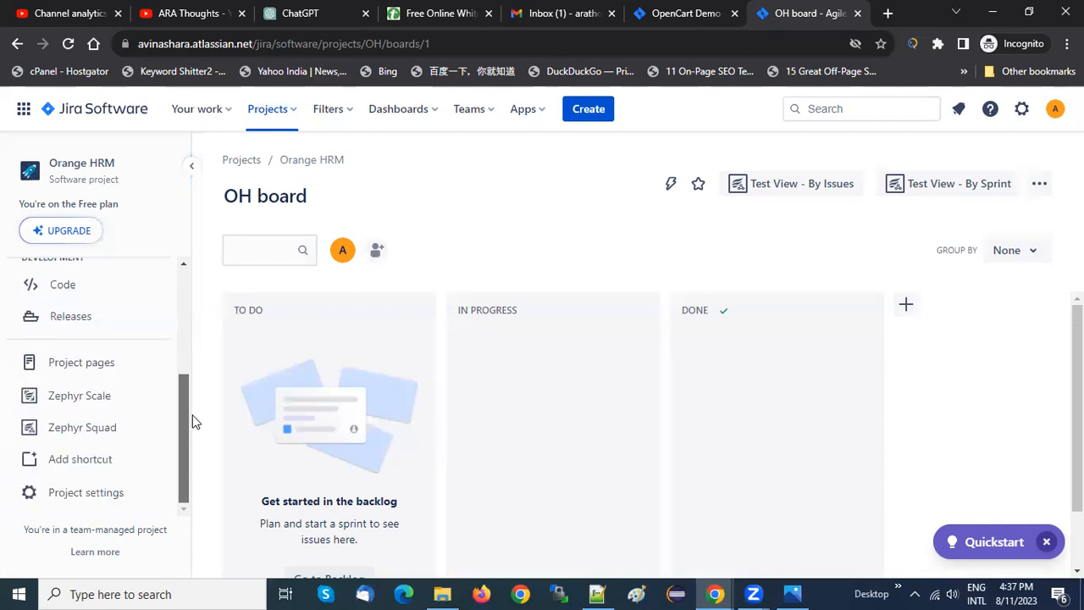
left_click(91, 430)
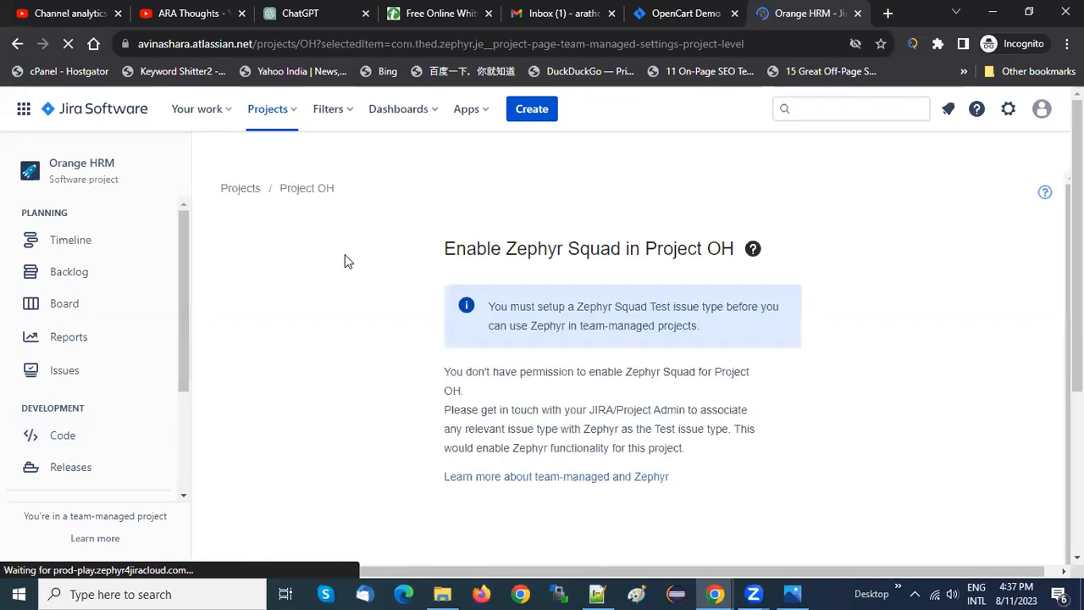
left_click(295, 113)
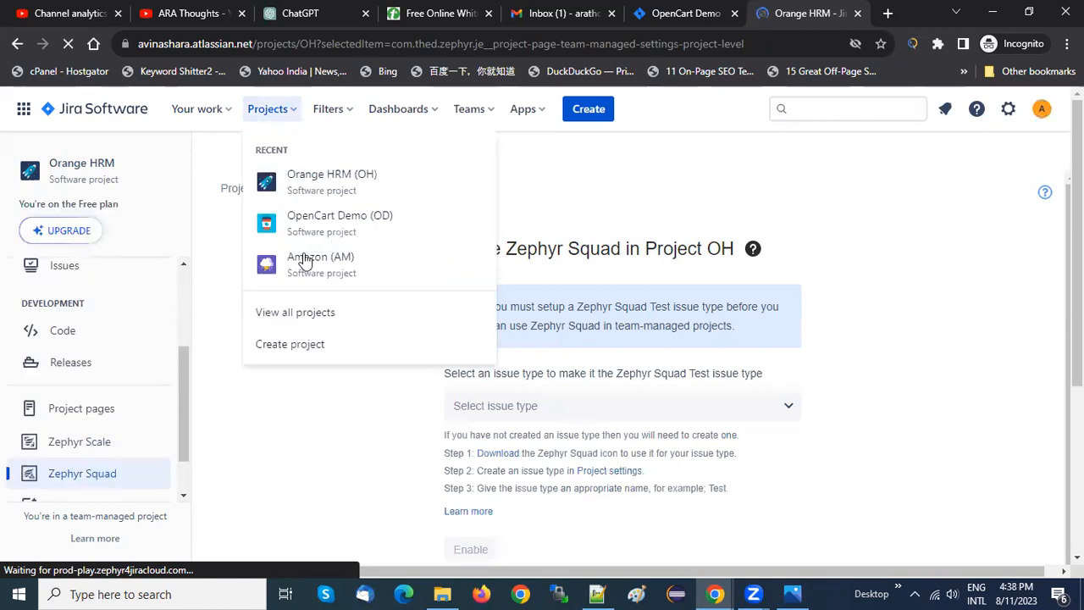
left_click(379, 495)
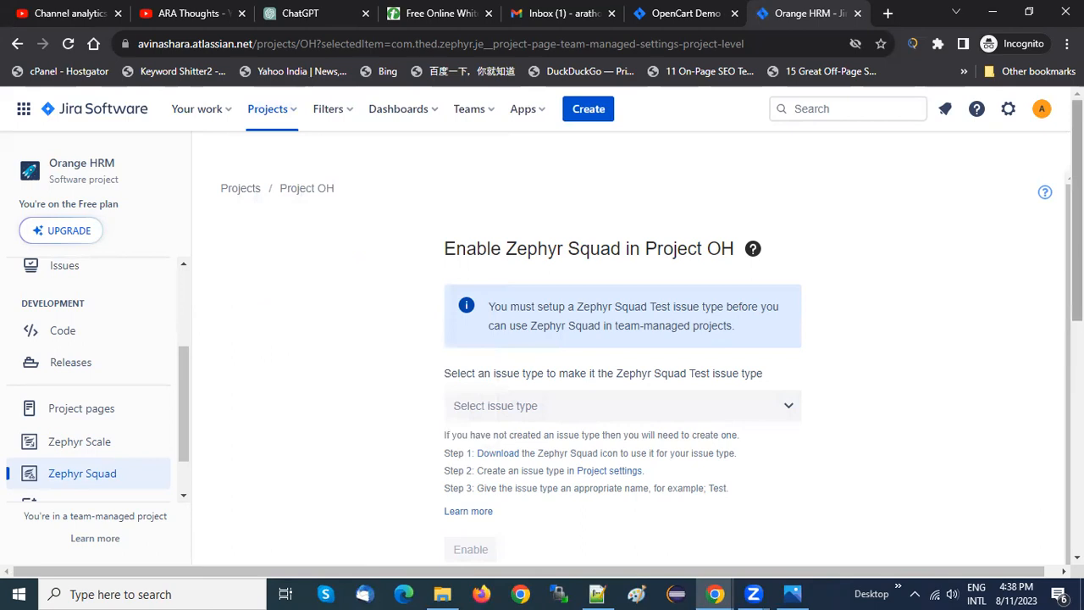
View the issue types offered when creating an issue in Orange HRM and close the form without creating anything
left_click(590, 109)
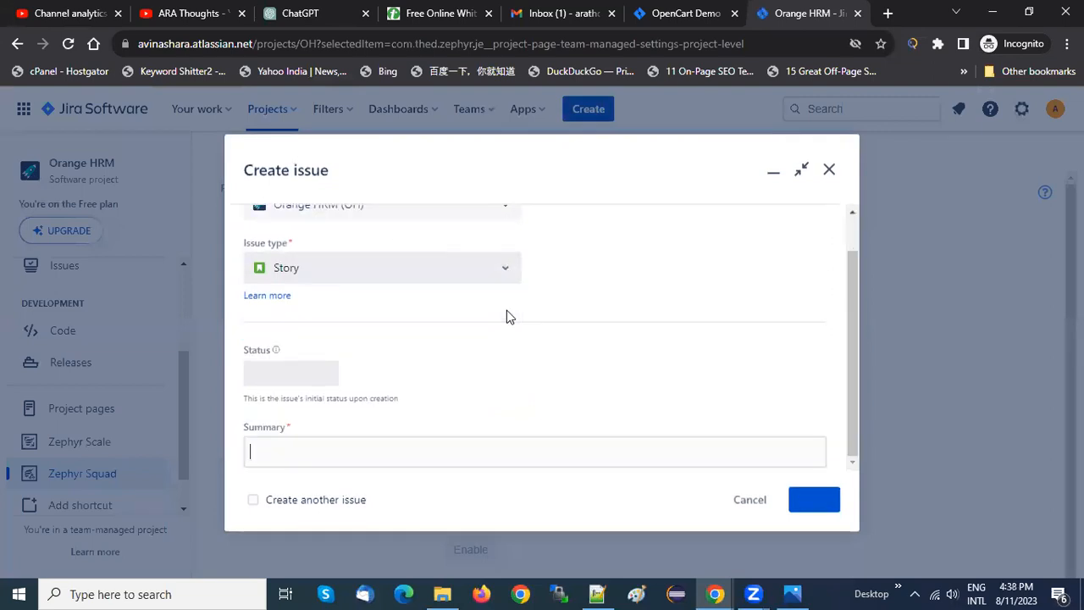
left_click(508, 267)
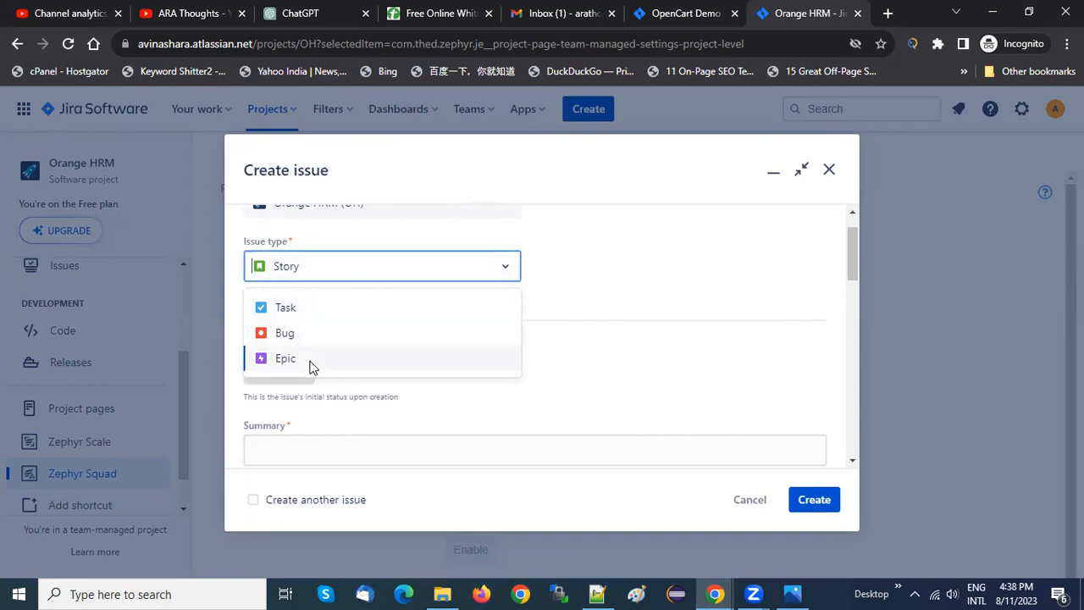
left_click(379, 272)
left_click(830, 171)
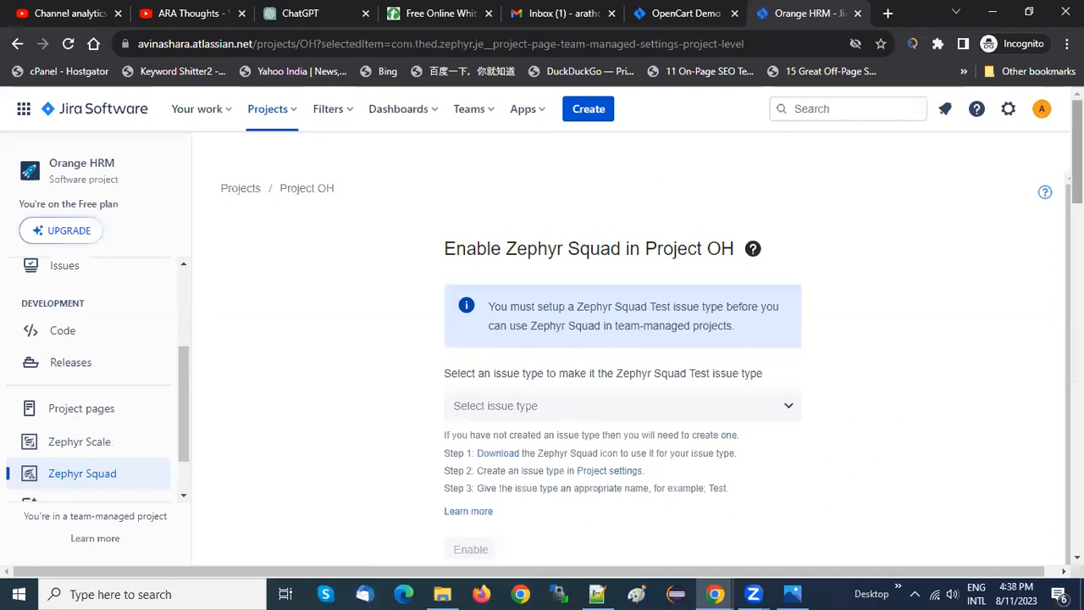
Read the instructions for enabling Zephyr Squad in Project OH and check the project's key in the project list
scroll(1077, 153, "down", 1)
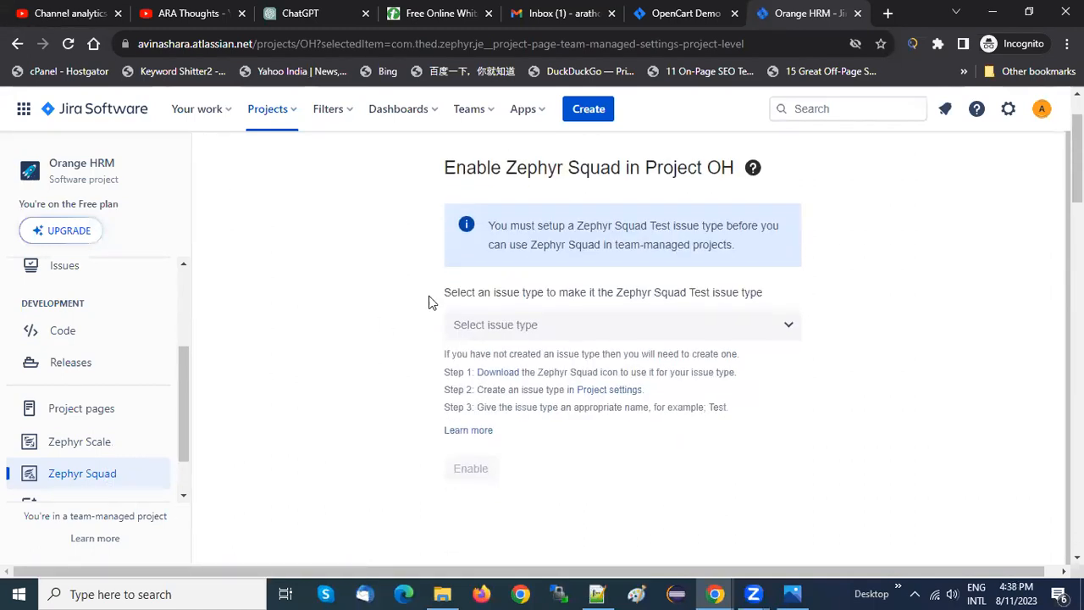
scroll(415, 295, "up", 1)
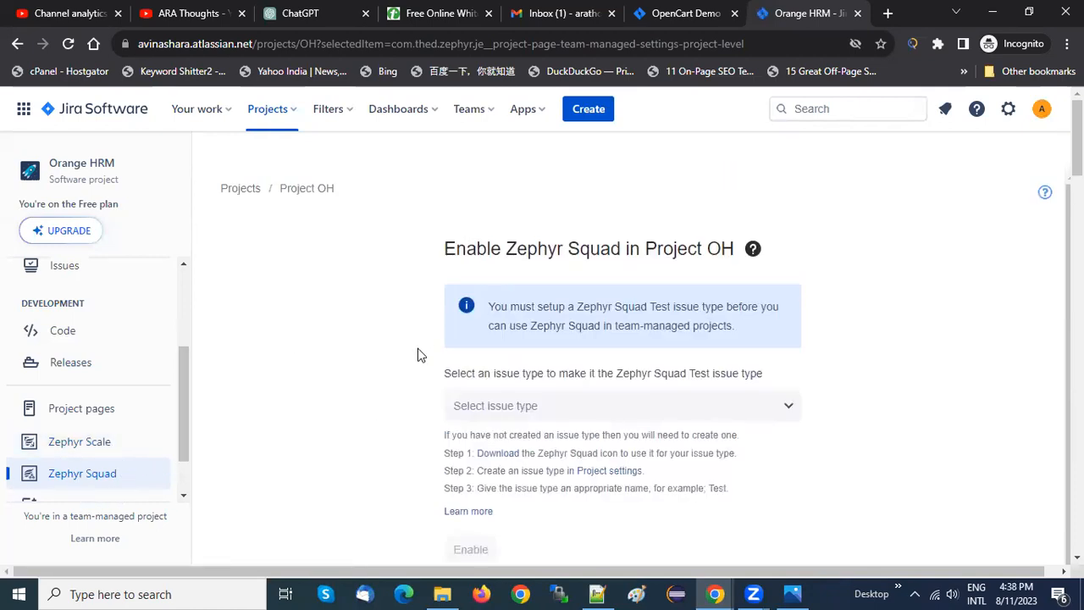
scroll(418, 350, "down", 2)
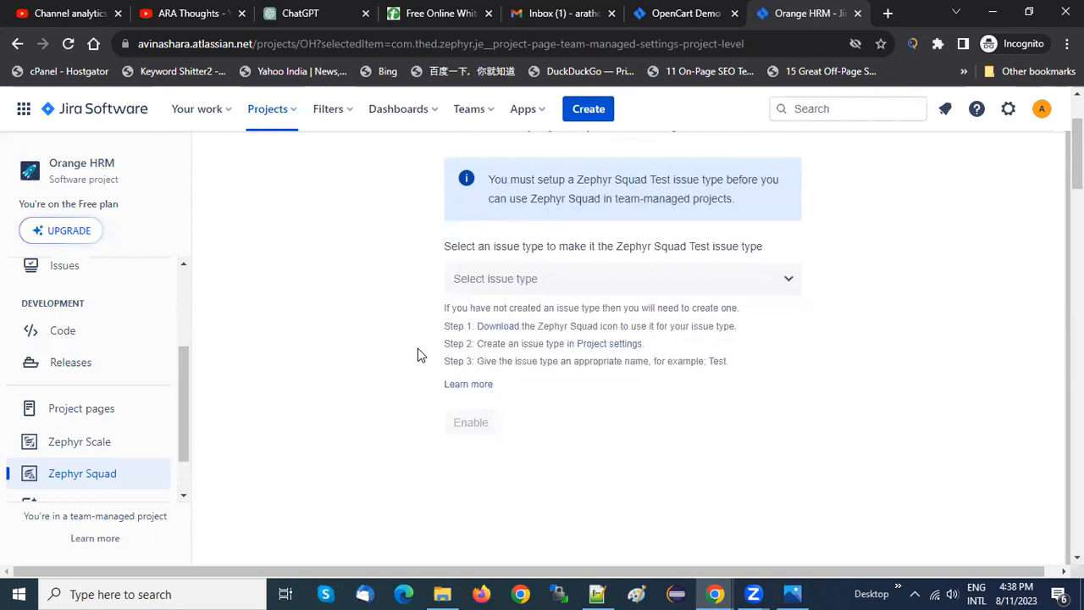
scroll(418, 354, "up", 1)
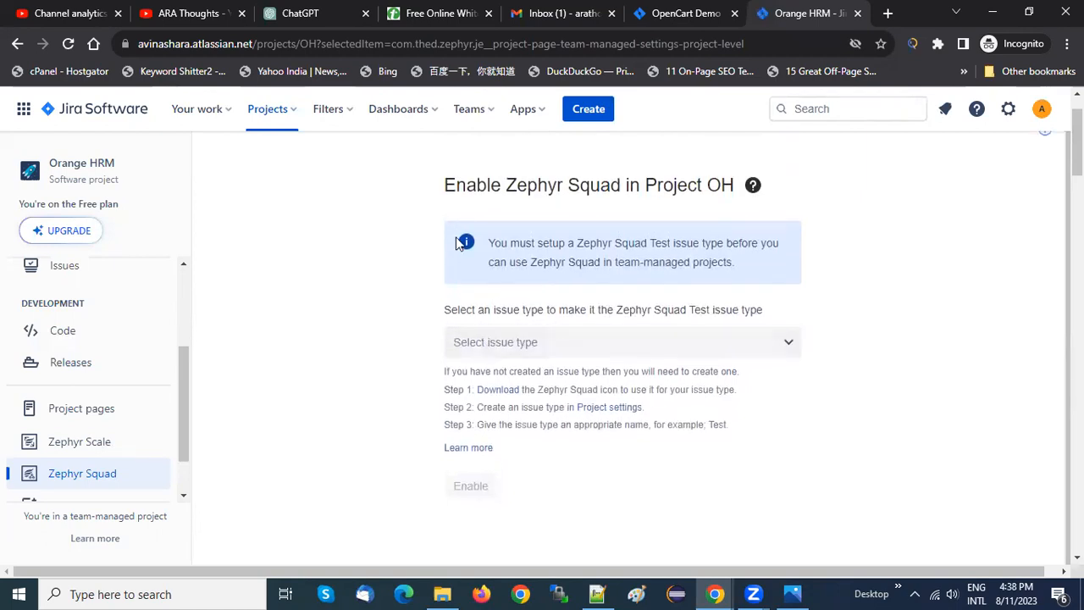
left_click_drag(456, 185, 722, 185)
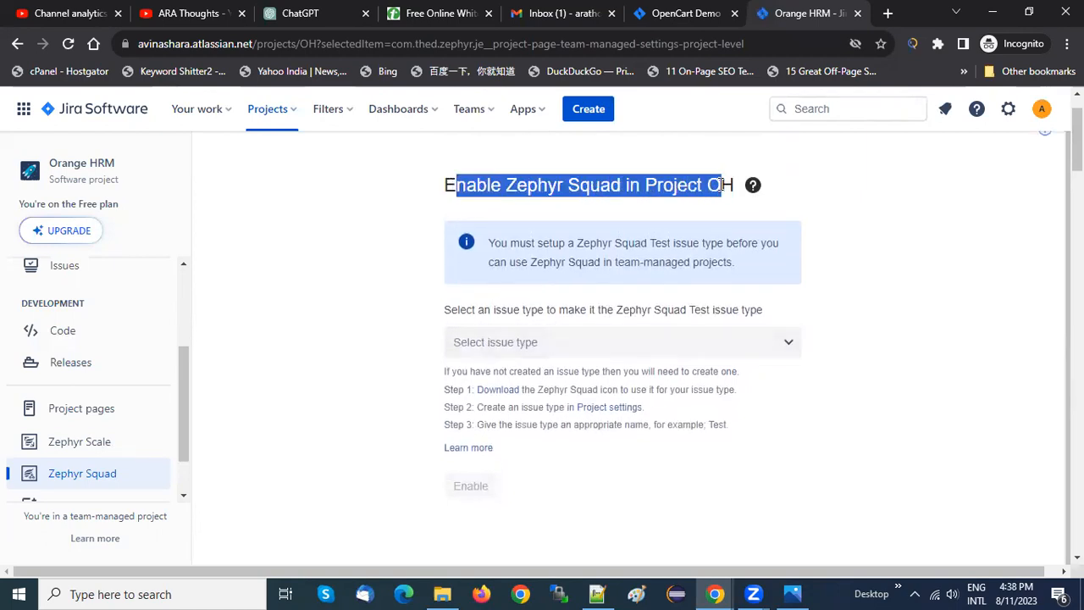
left_click(584, 194)
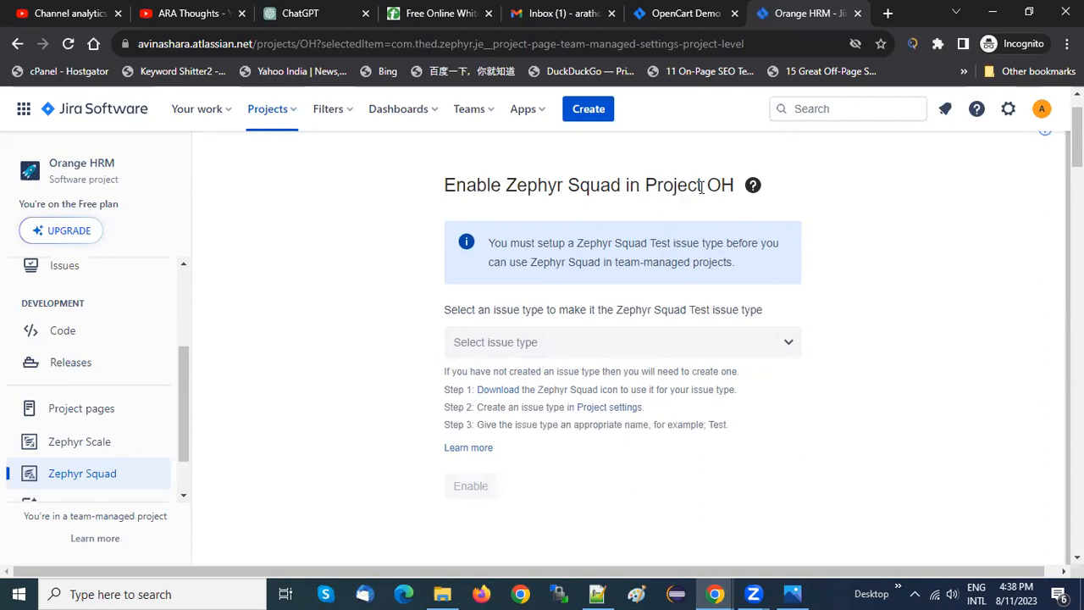
left_click(288, 112)
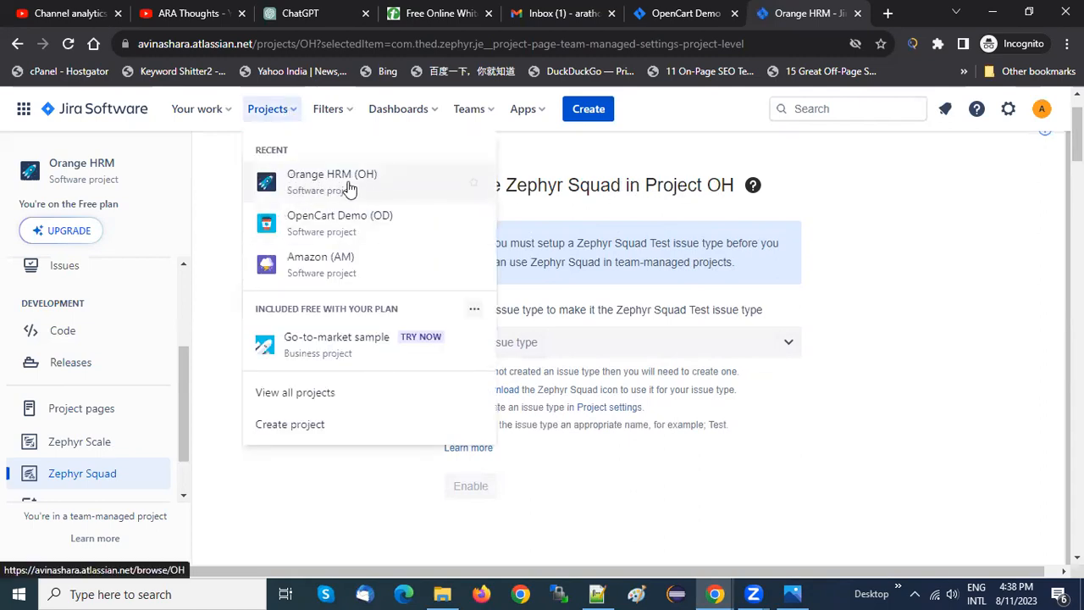
left_click(901, 252)
left_click_drag(709, 186, 732, 188)
left_click(732, 188)
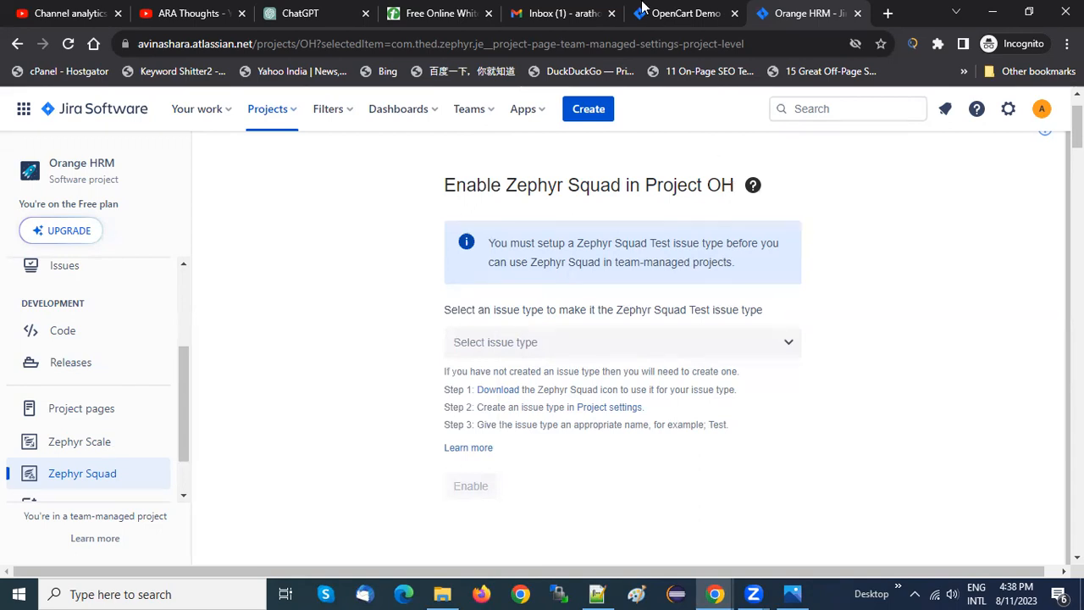
Glance at the ARA Thoughts videos on YouTube, return to Jira and view the issue types selectable as the Zephyr Squad Test issue type
left_click(194, 13)
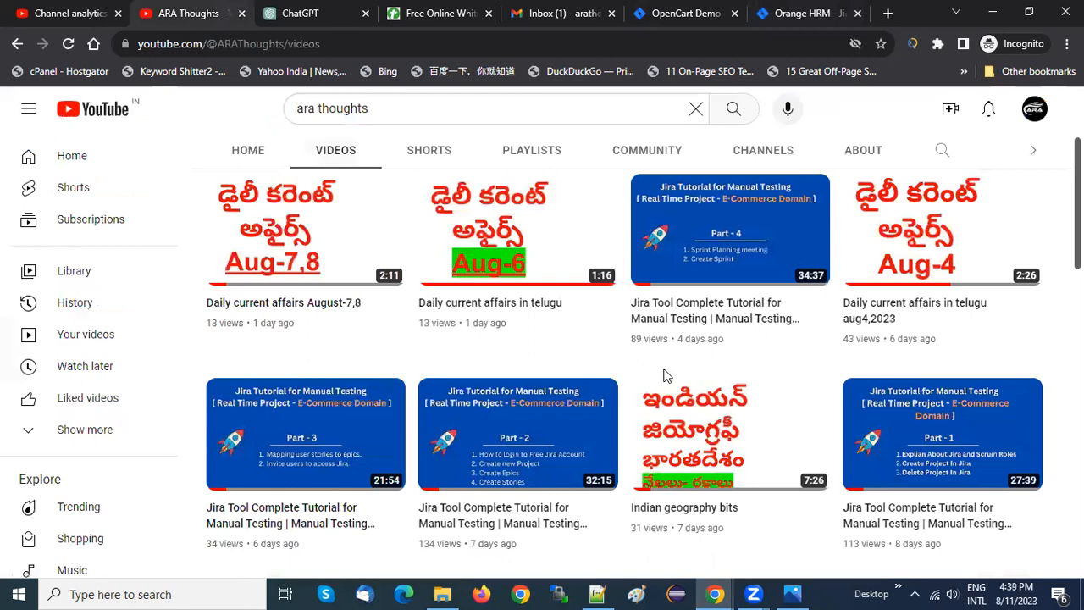
left_click(790, 10)
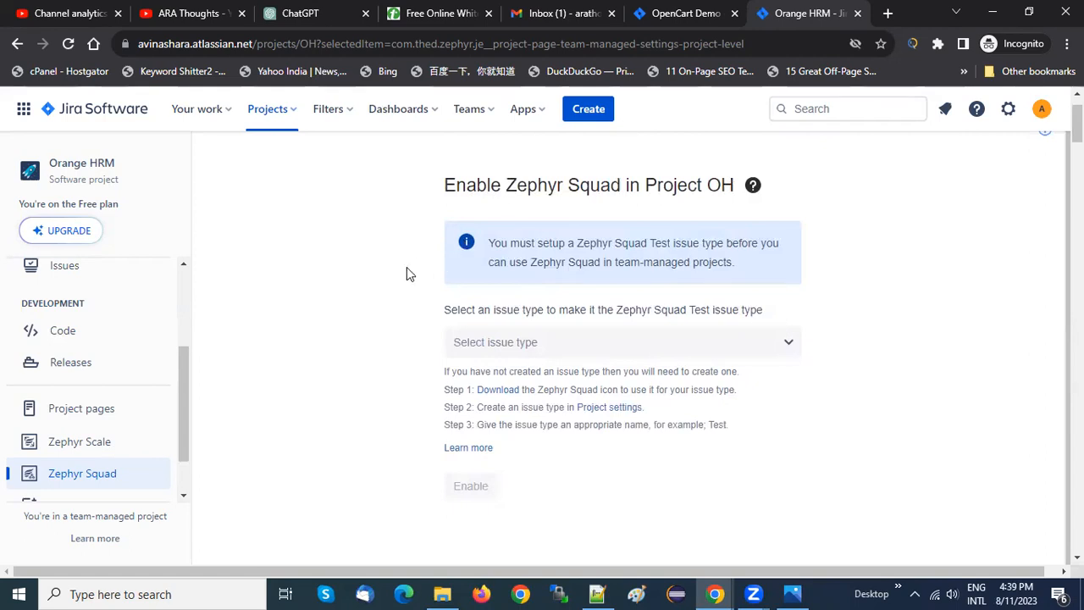
left_click(702, 341)
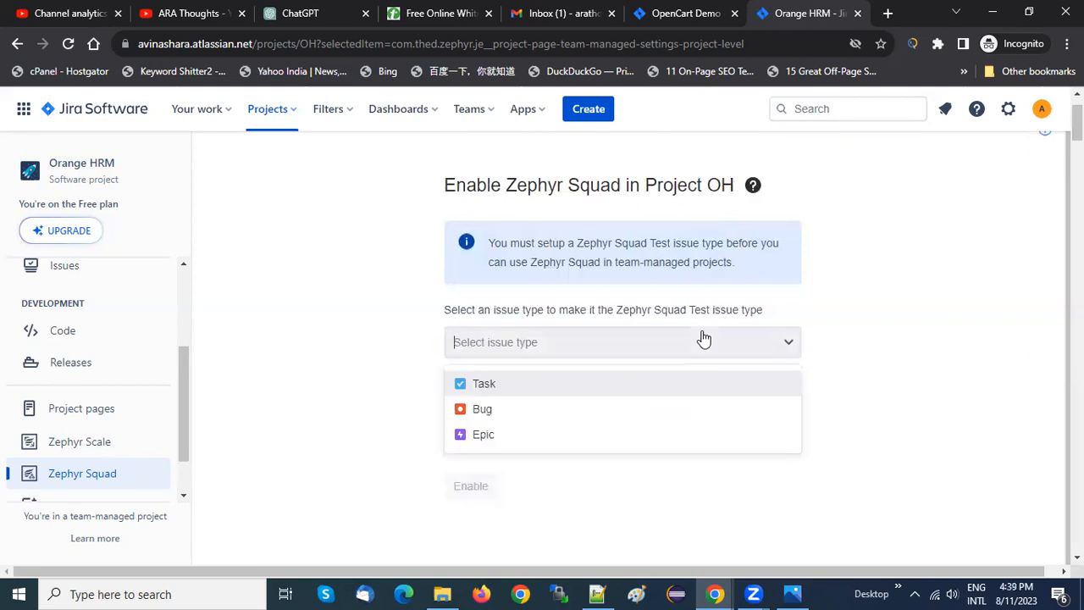
left_click(390, 357)
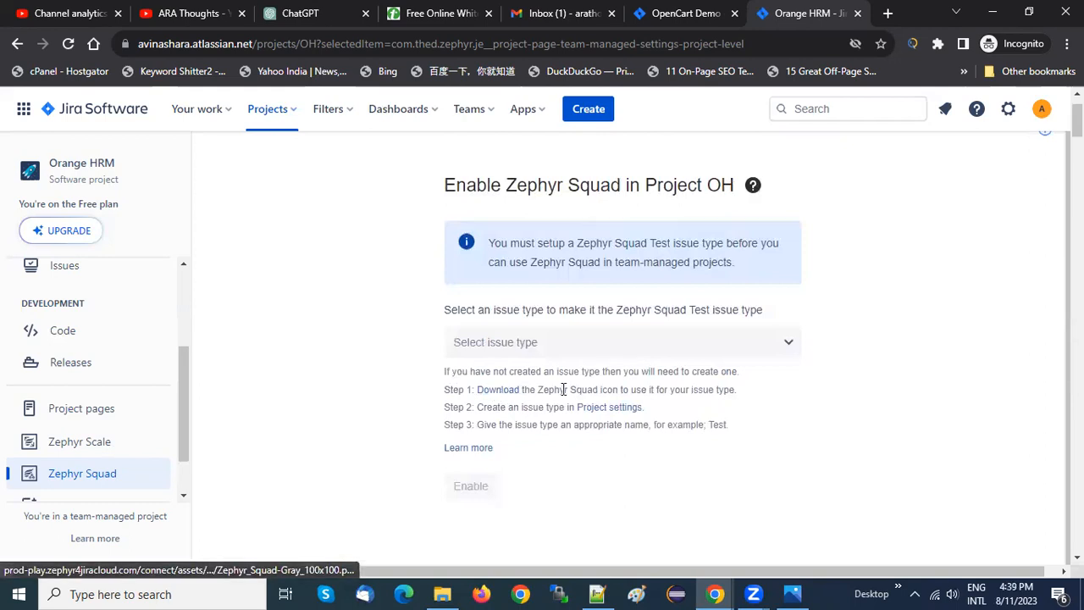
Download the Zephyr Squad icon and save it as the PNG image Zephyr_Squad-Gray_100x100 (1)
left_click_drag(539, 389, 693, 389)
left_click(691, 388)
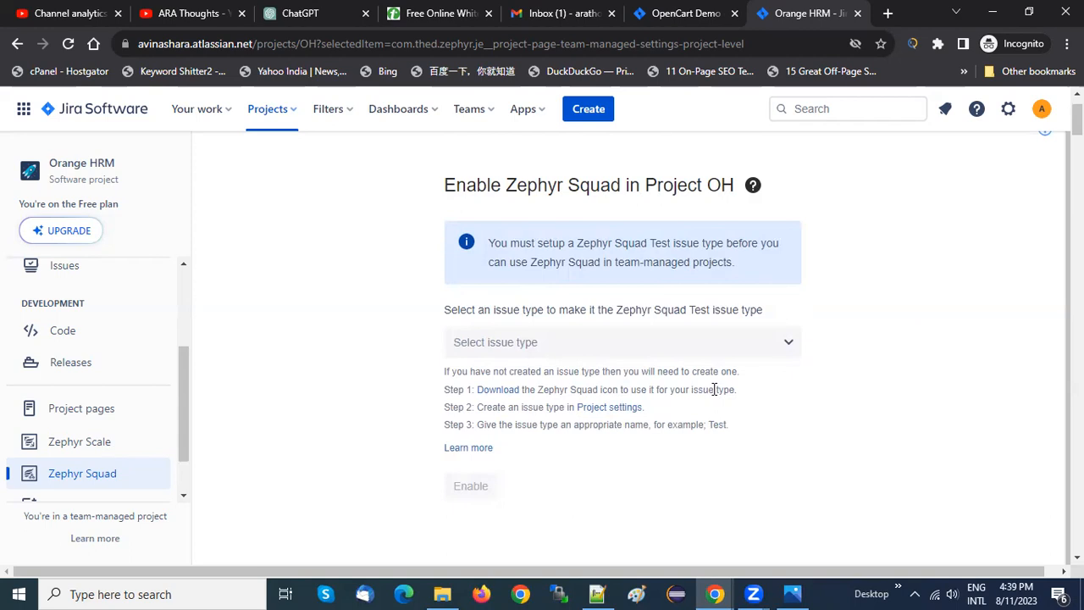
left_click(495, 391)
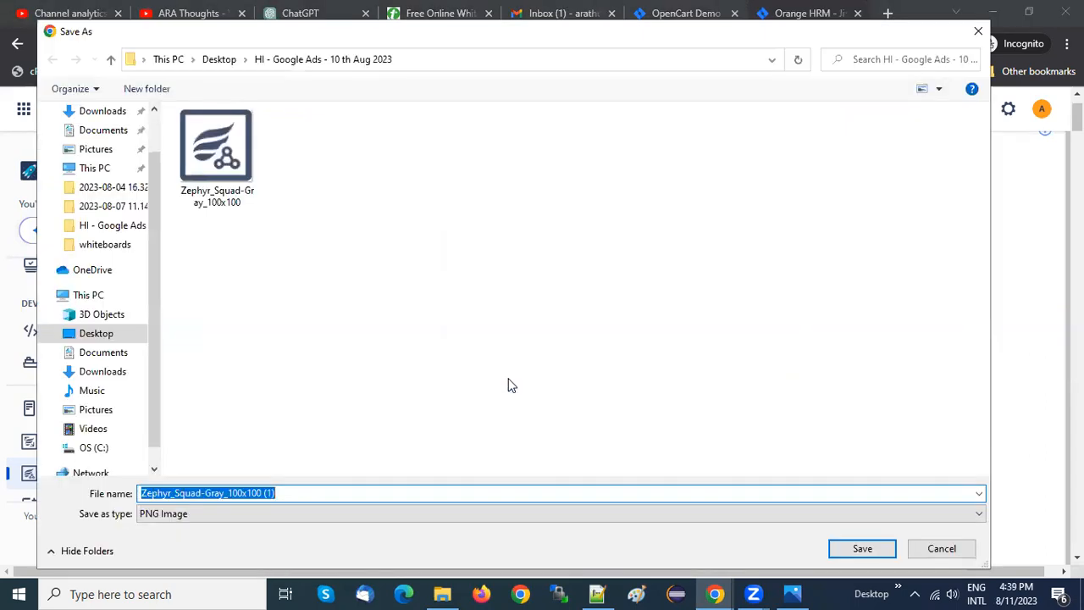
key("Return")
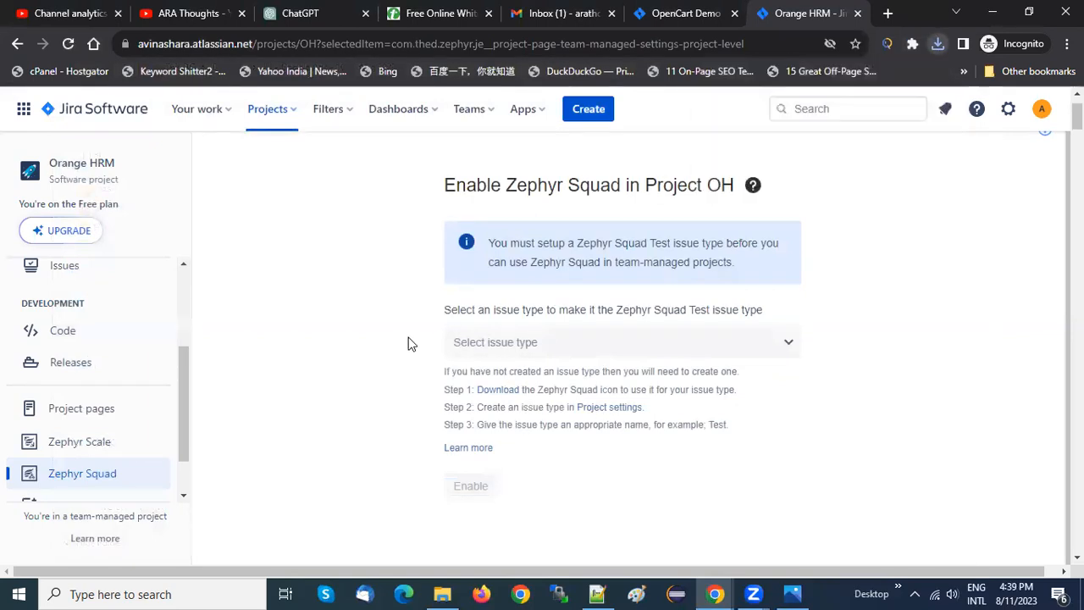
Open the Orange HRM project settings for issue types from step 2 of the Zephyr Squad instructions
left_click_drag(482, 408, 593, 415)
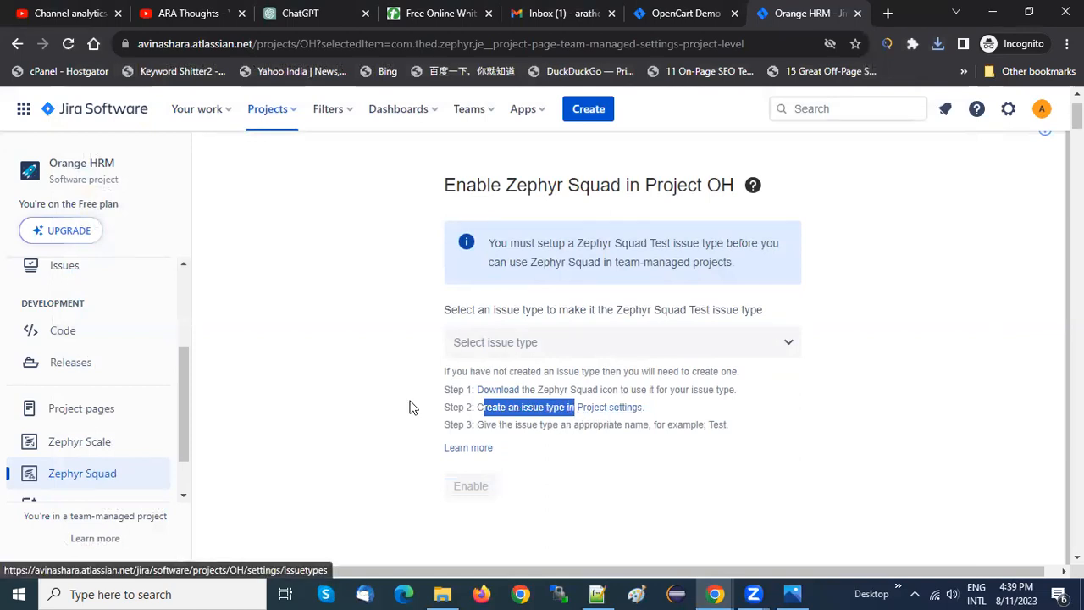
left_click(597, 411)
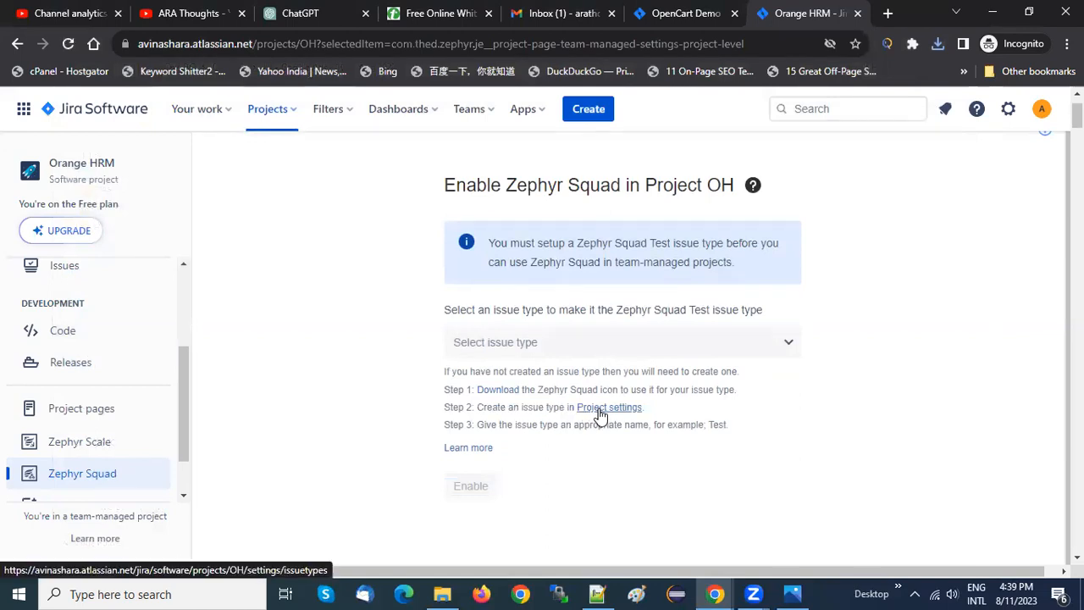
left_click(599, 410)
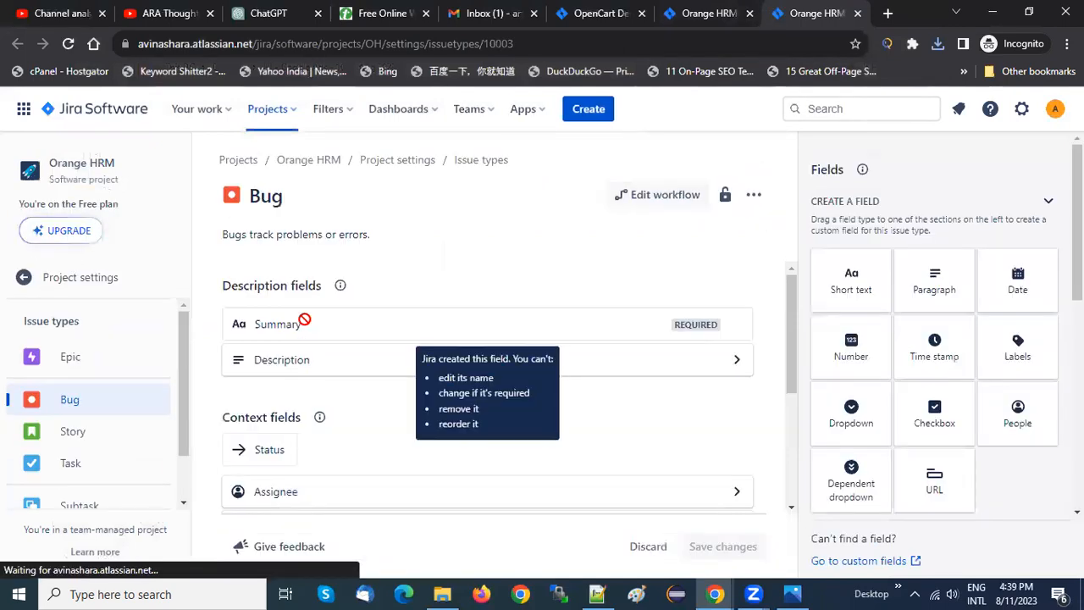
Create an issue type named Test in the Orange HRM project, using the uploaded image Zephyr_Squad-Gray_100x100 as its icon
left_click_drag(184, 443, 179, 477)
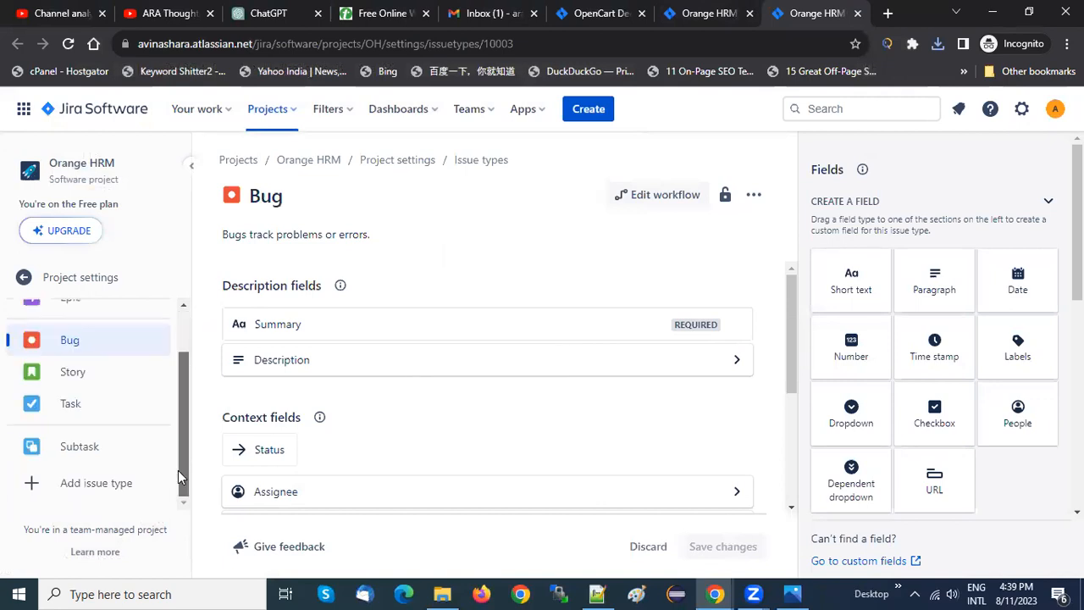
left_click(87, 490)
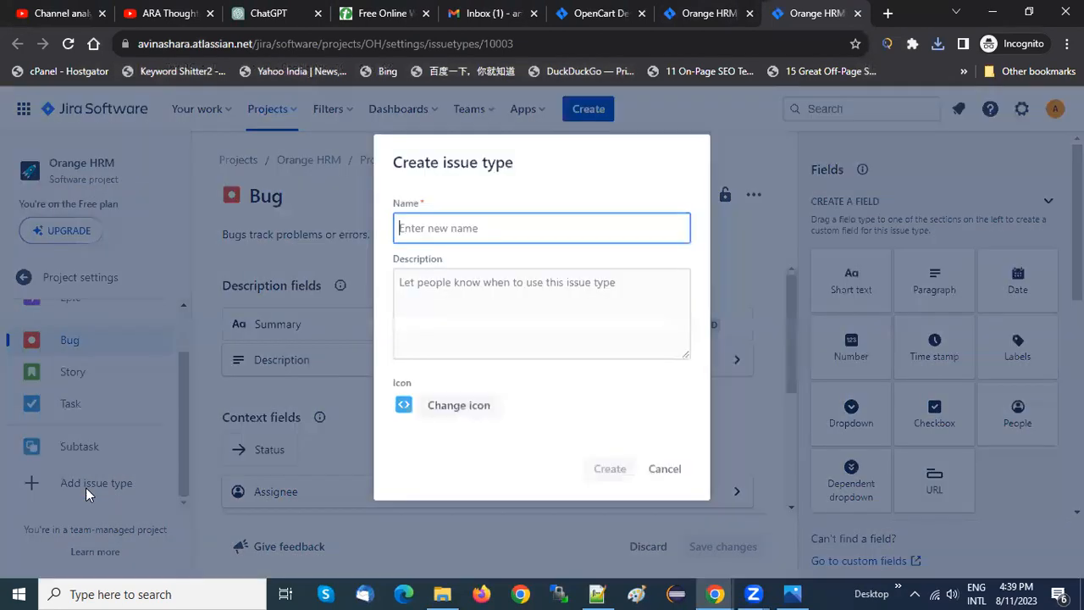
type("Test")
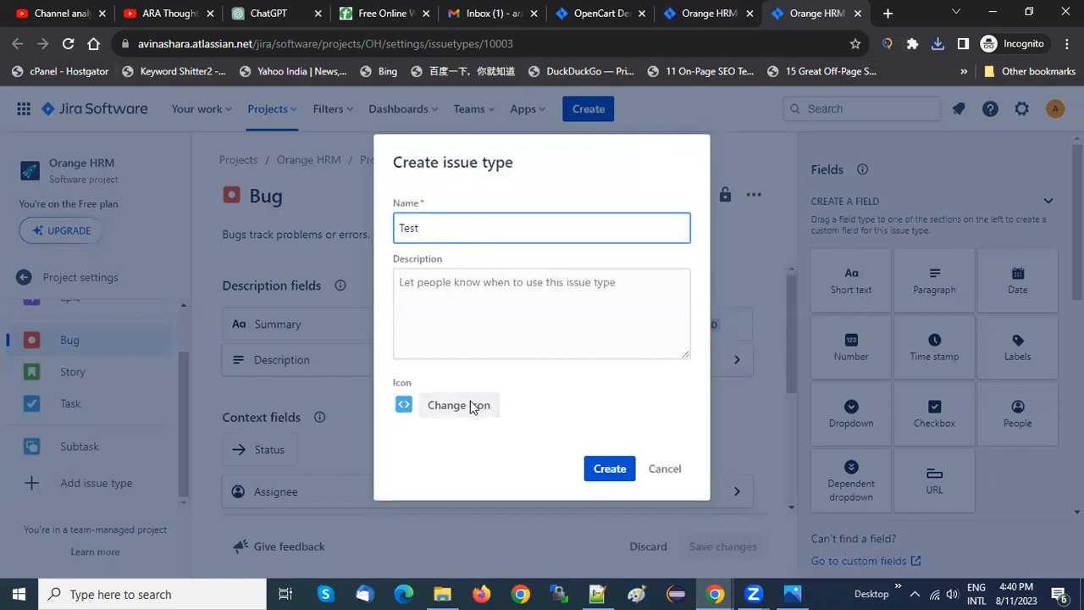
left_click(468, 405)
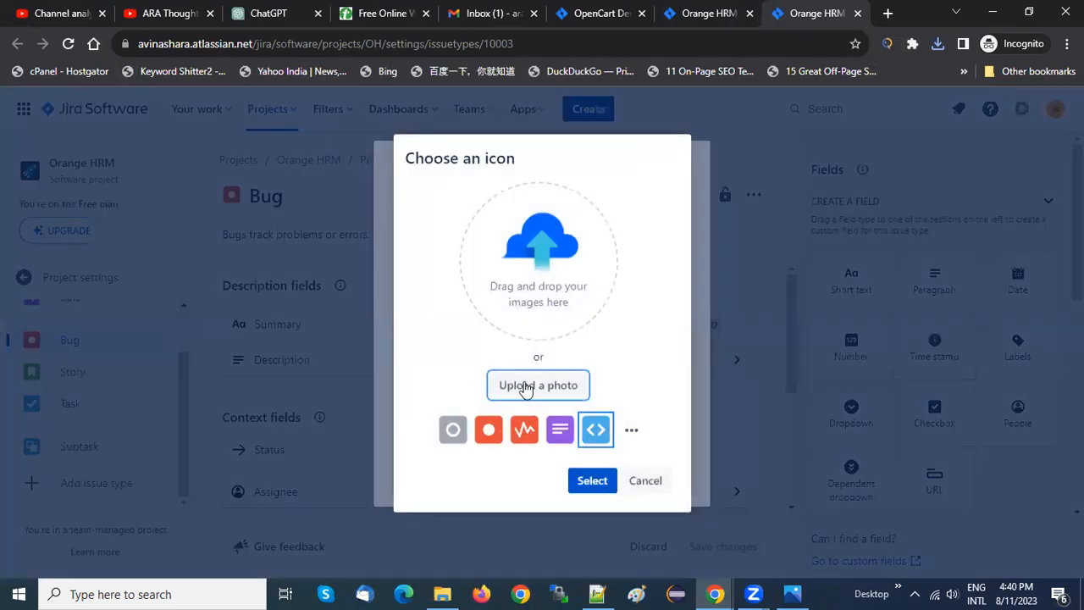
left_click(525, 387)
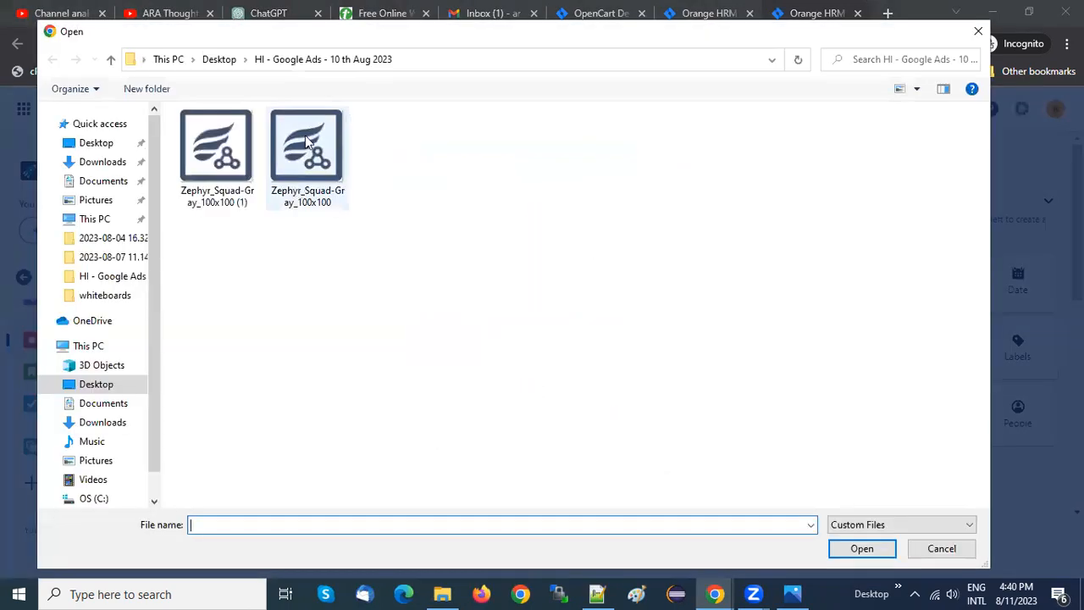
left_click(307, 142)
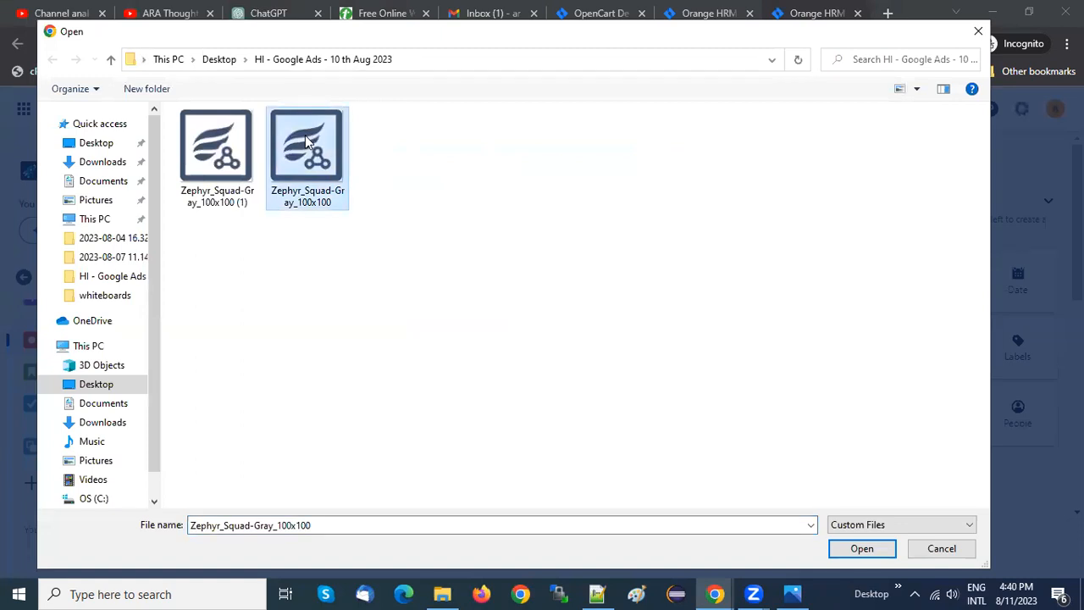
double_click(306, 142)
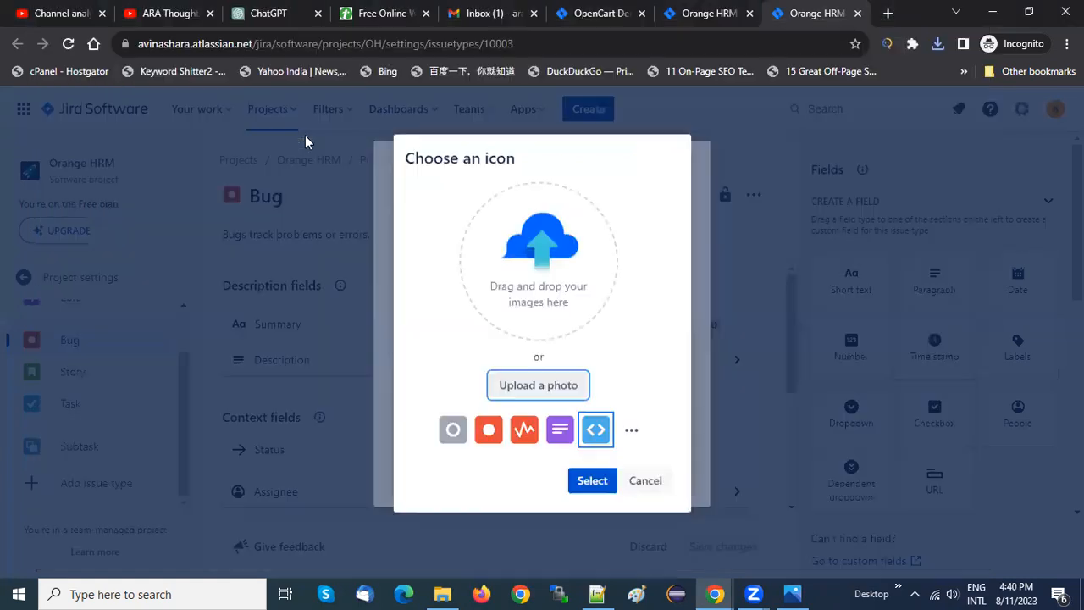
left_click(601, 485)
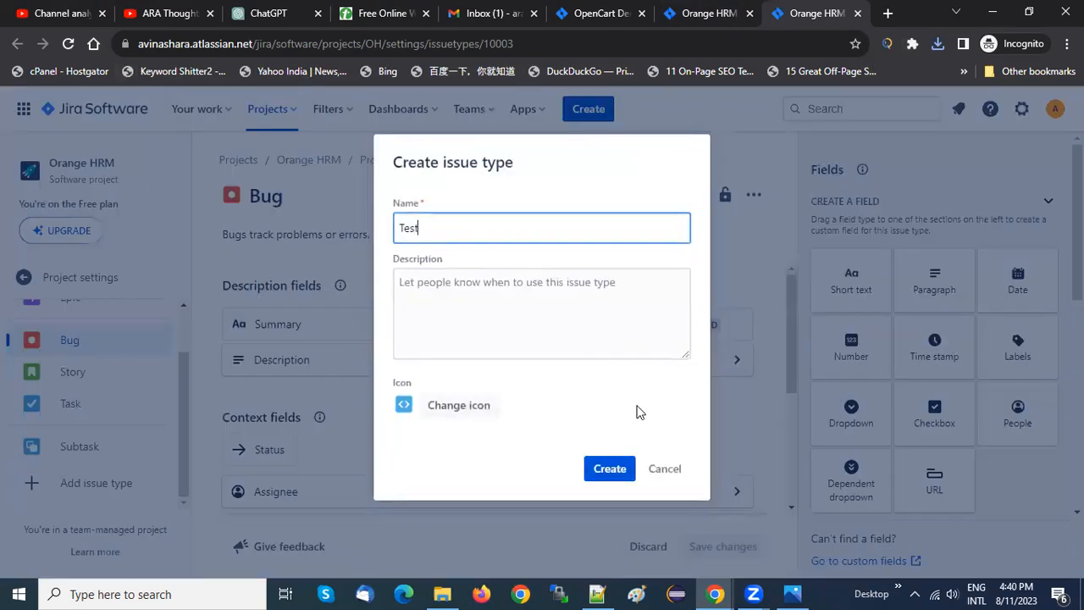
left_click(603, 472)
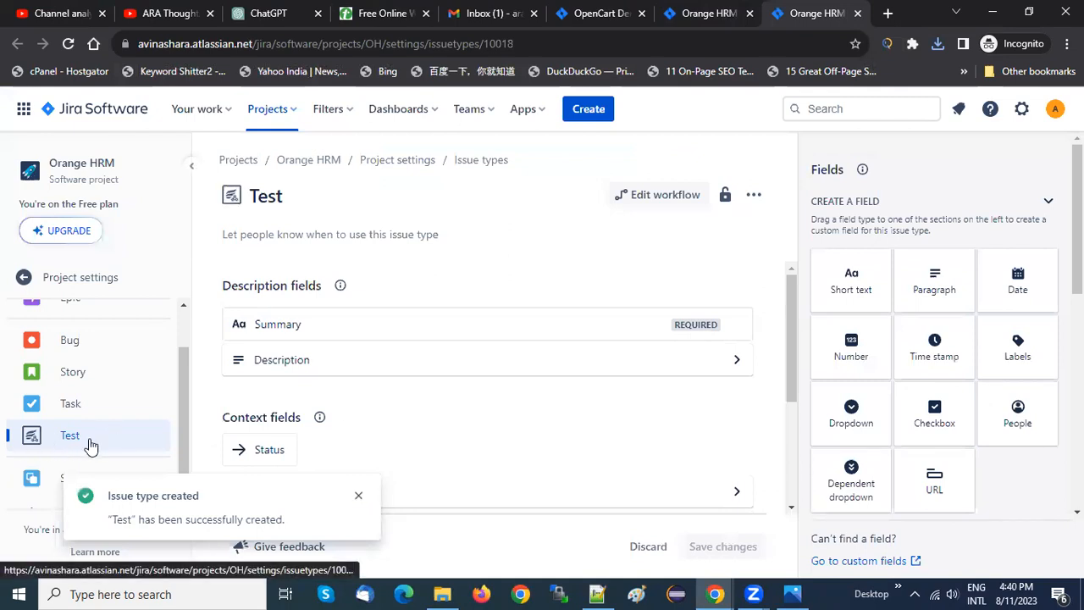
Reload the Test issue type page, check the issue types offered for a new issue, and close the form without creating one
left_click(69, 44)
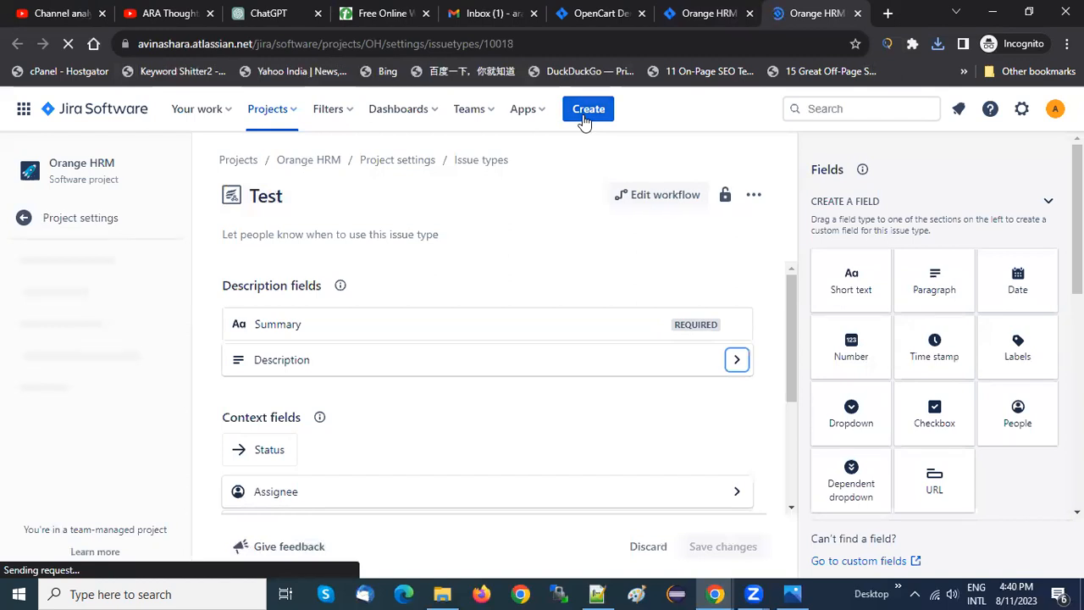
left_click(585, 110)
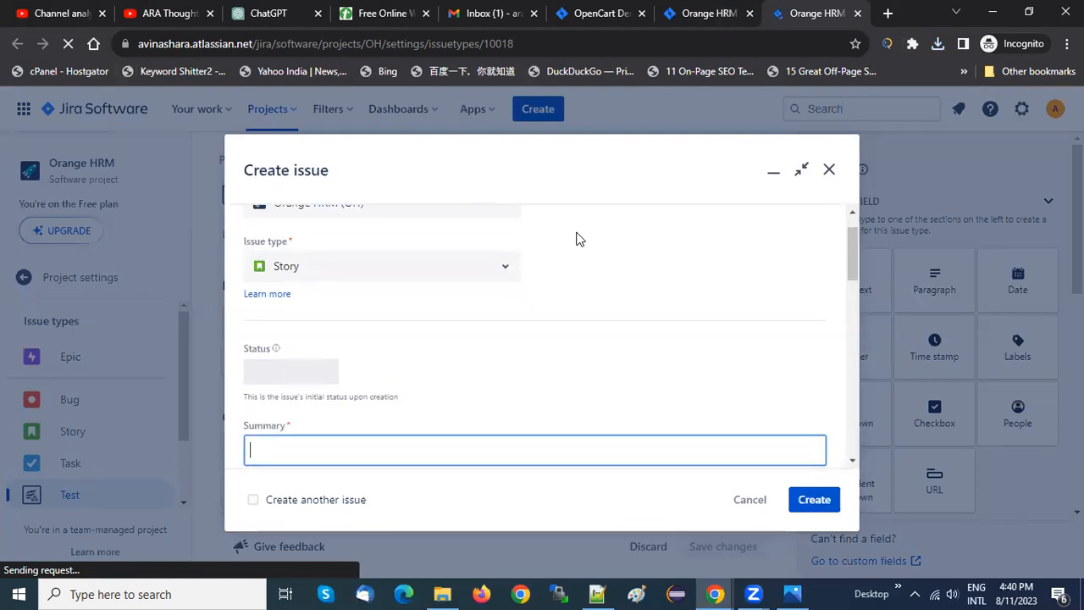
left_click(503, 271)
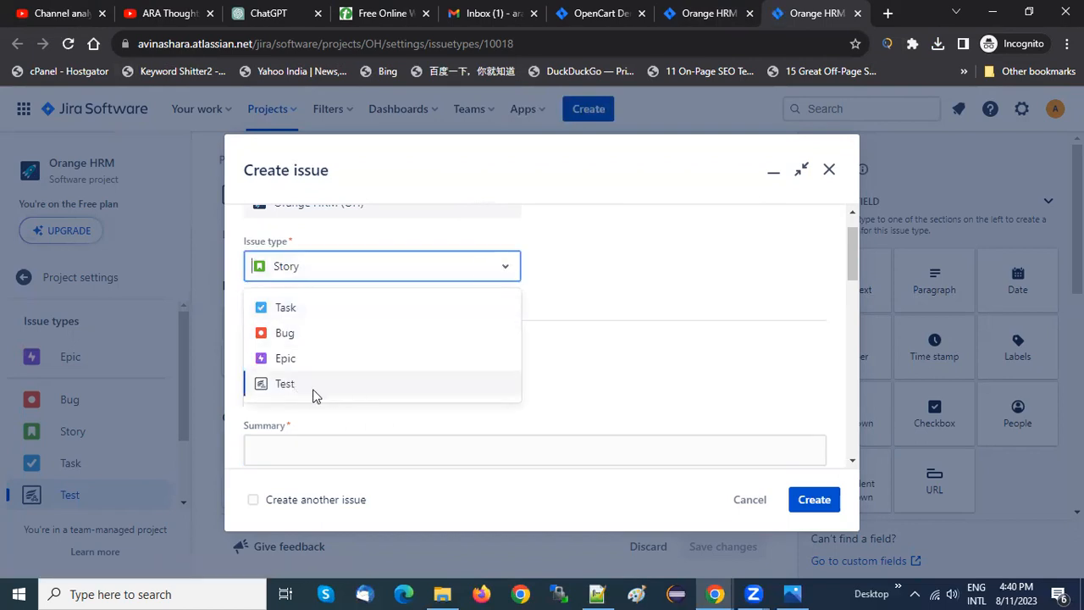
left_click(828, 175)
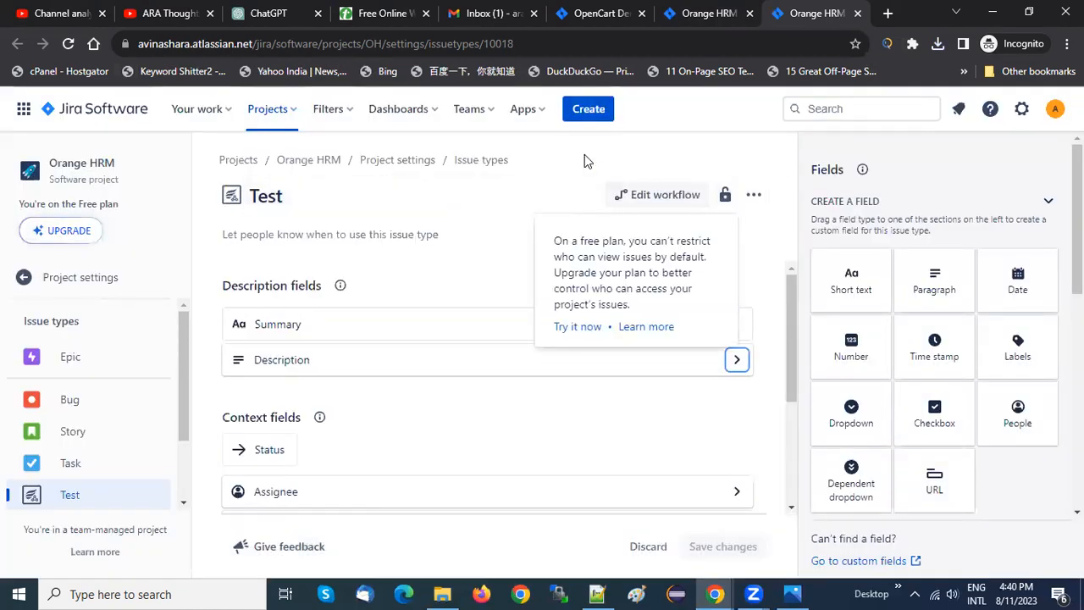
left_click(584, 155)
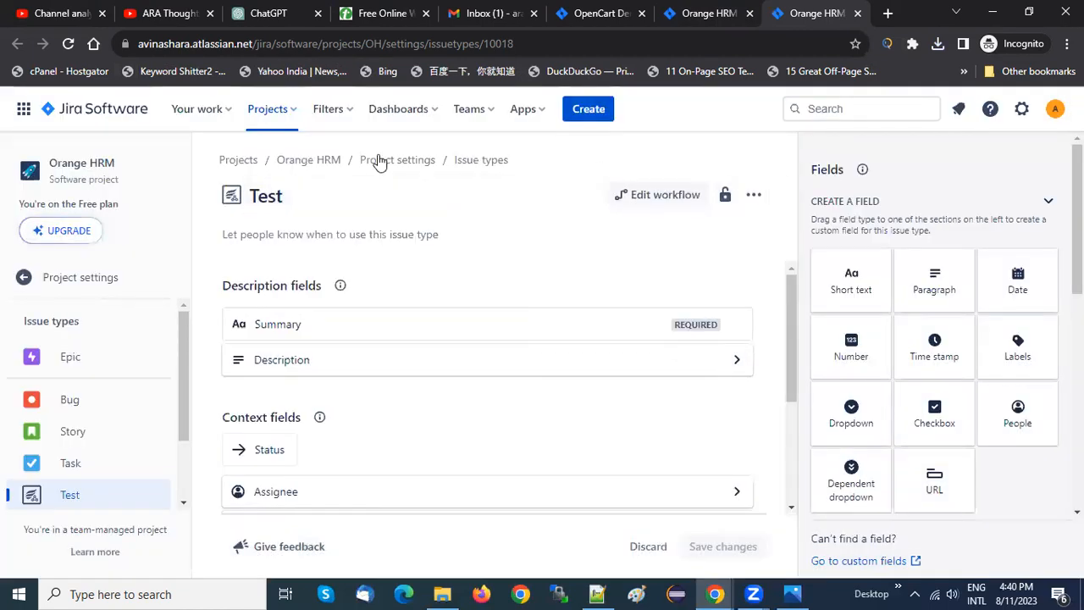
View the Orange HRM board from the Jira home page and switch to the OpenCart Demo project's OD Sprint 1 board
left_click(133, 116)
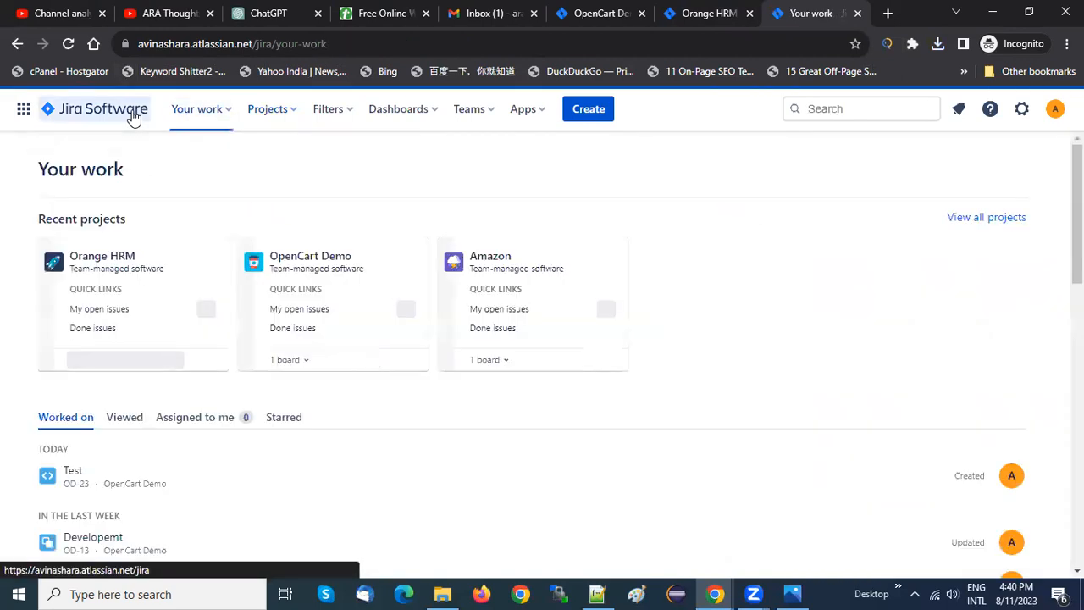
left_click(116, 261)
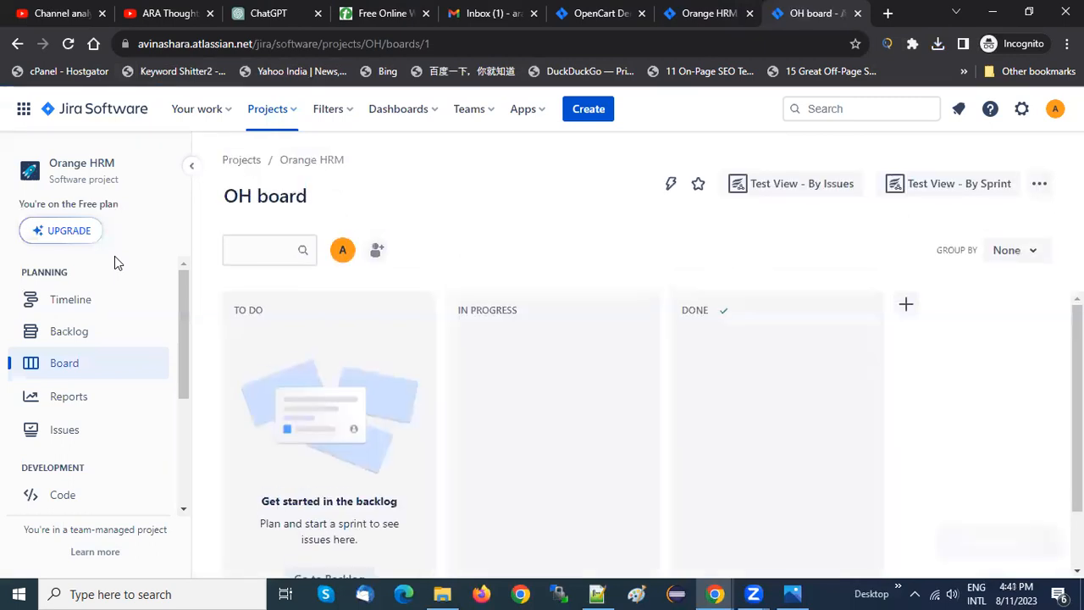
left_click(273, 116)
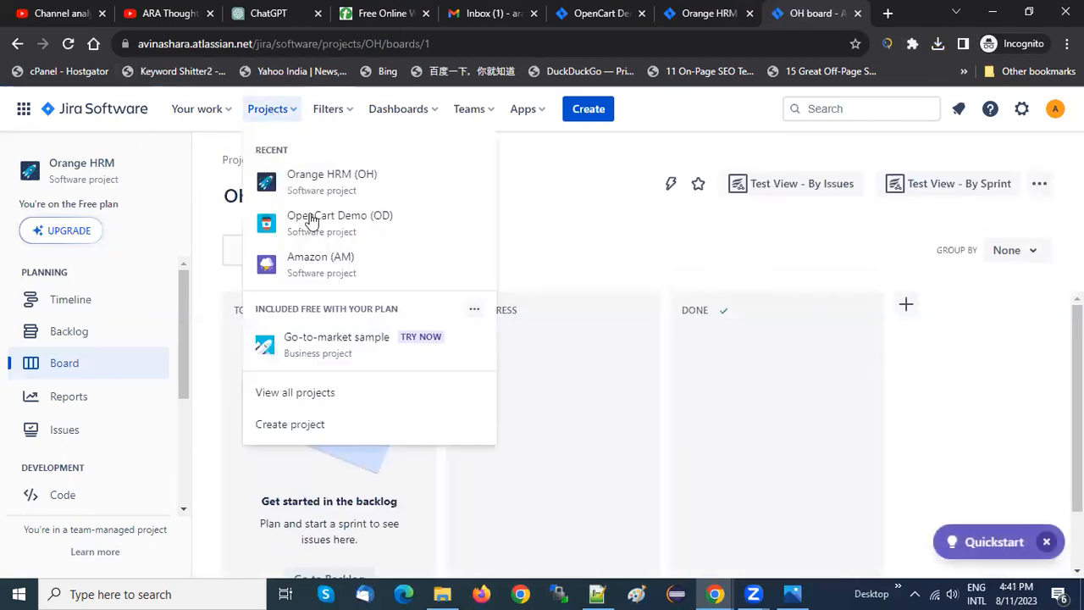
left_click(351, 226)
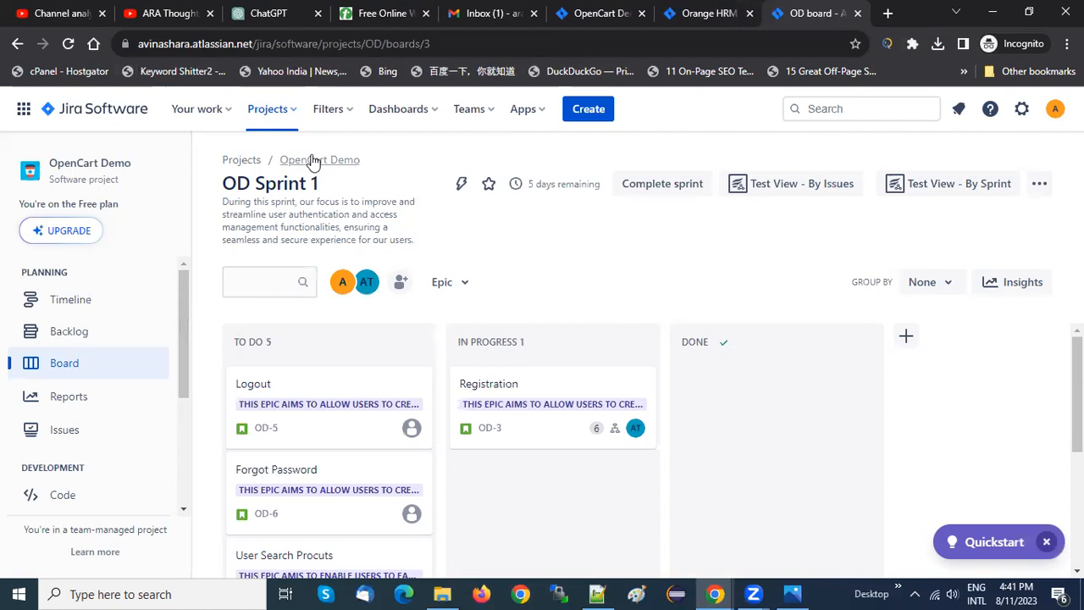
left_click(271, 110)
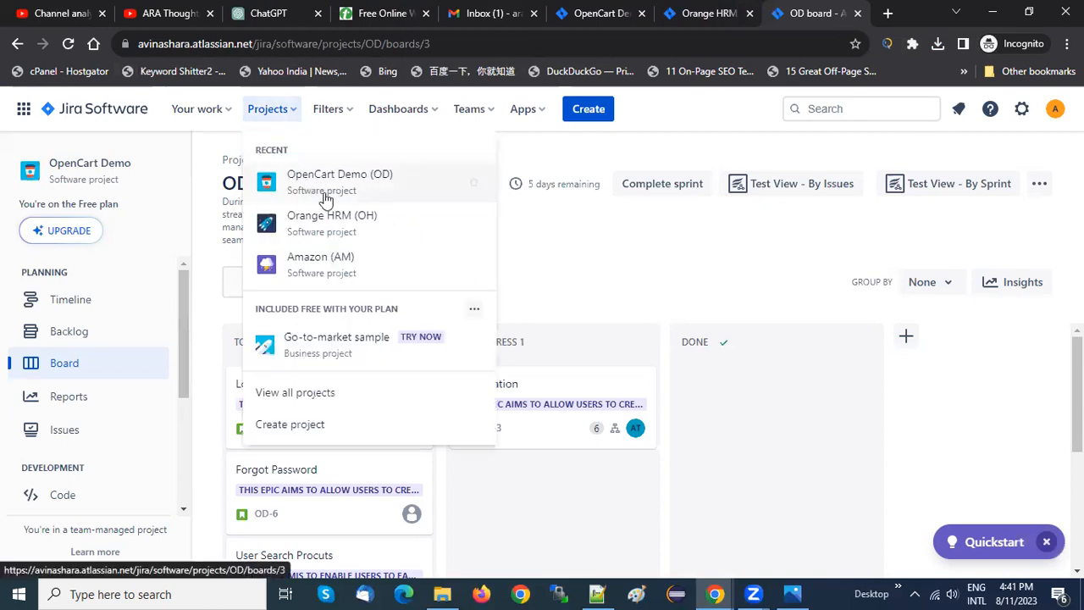
left_click(326, 196)
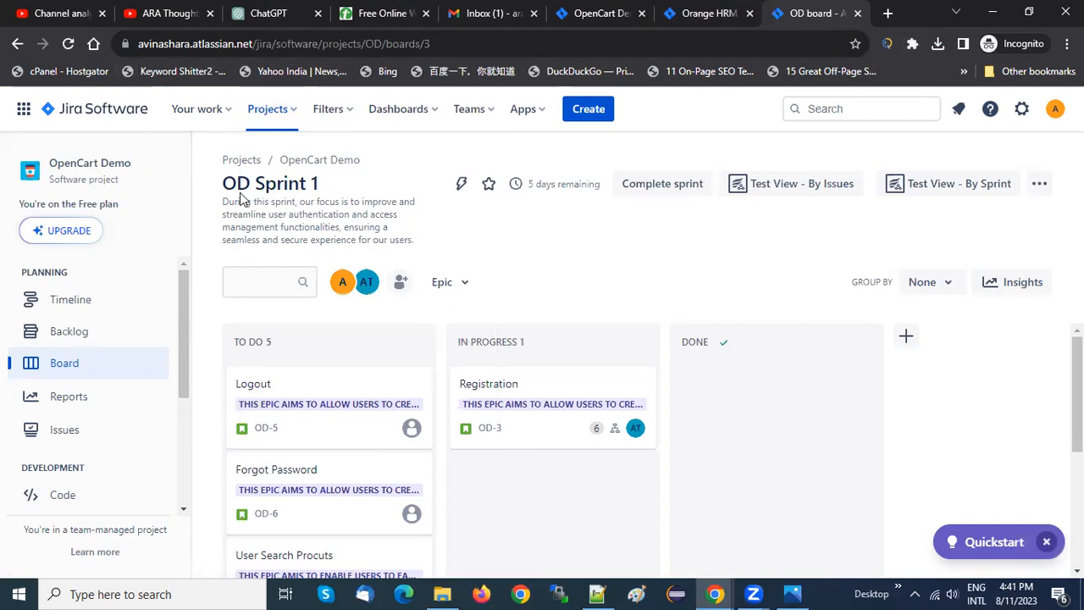
mouse_move(241, 183)
left_mouse_down()
mouse_move(307, 183)
mouse_move(230, 184)
left_mouse_up()
left_click(306, 183)
left_click(229, 183)
Review the agenda on the Tutorialspoint whiteboard and reload the Enable Zephyr Squad page of the Orange HRM project in Jira
left_click(383, 13)
left_click(487, 359)
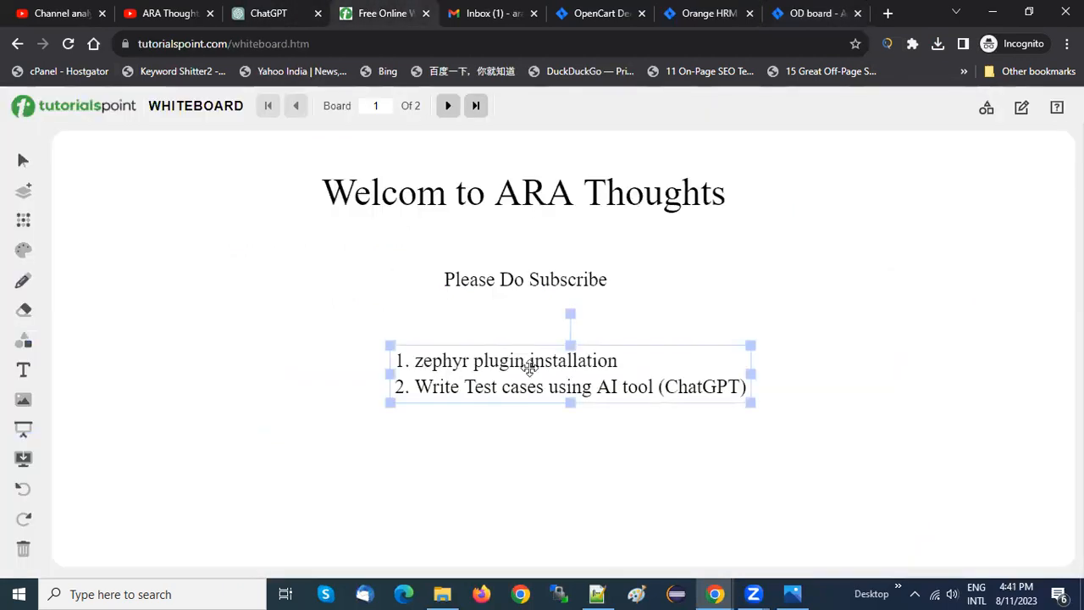
left_click(302, 345)
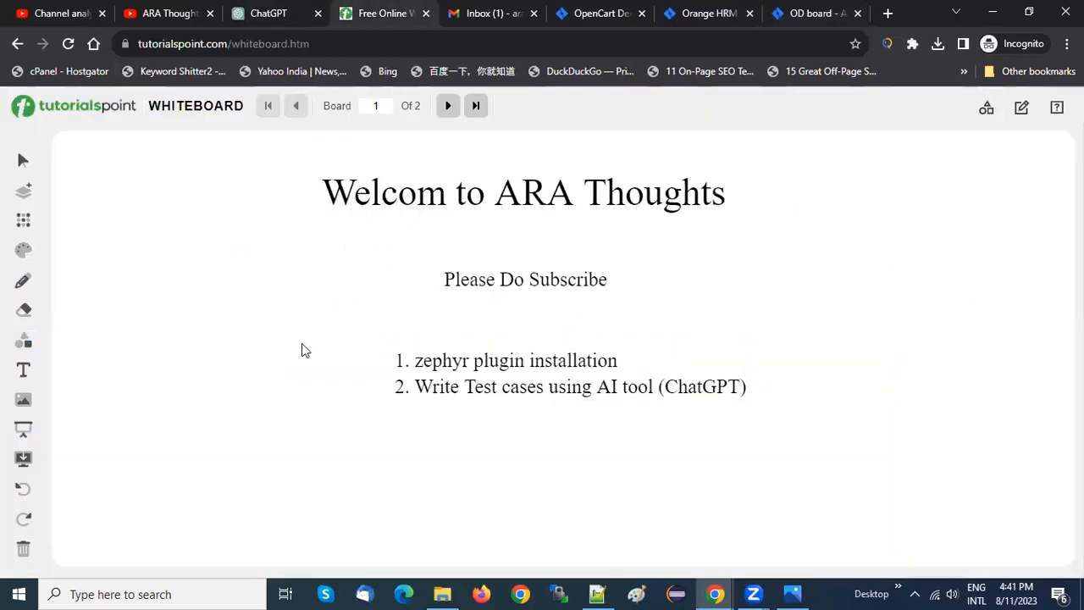
left_click(691, 12)
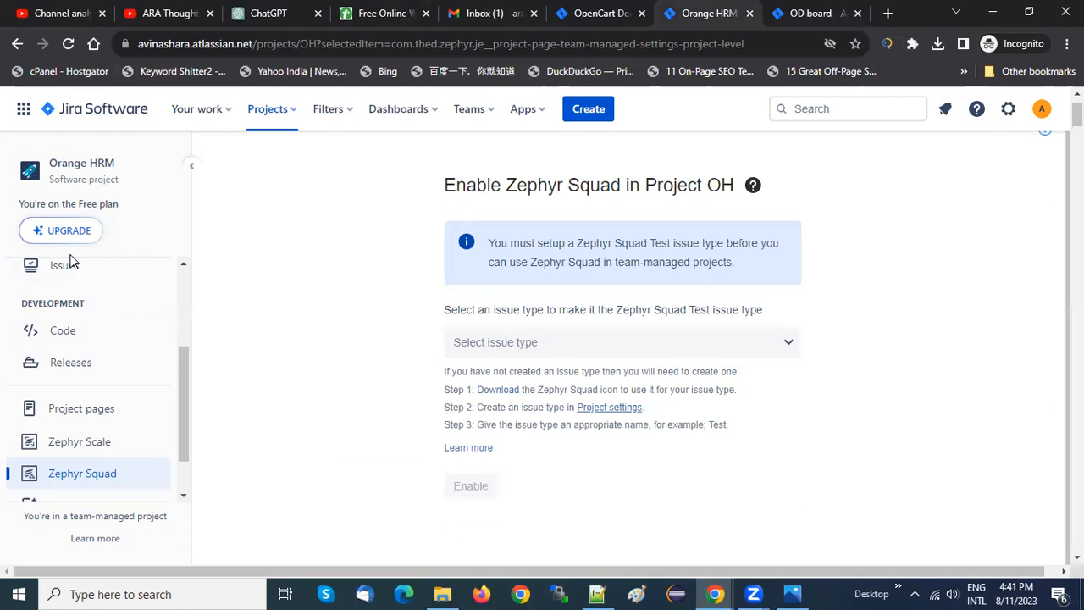
left_click(70, 44)
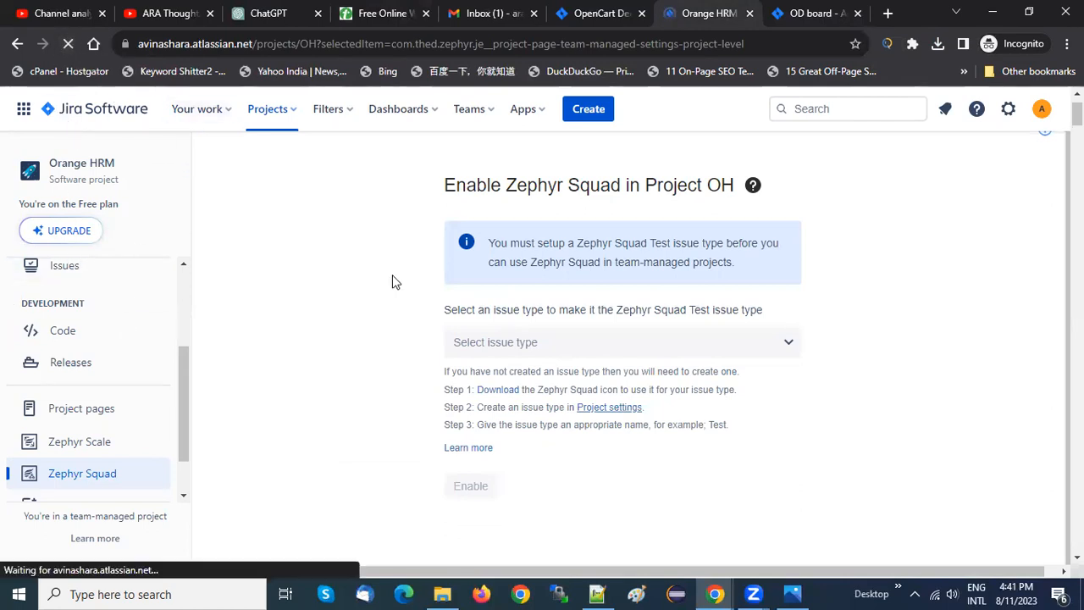
Glance at the OpenCart Demo backlog and return to the whiteboard to review the agenda item on writing test cases with ChatGPT
left_click(597, 12)
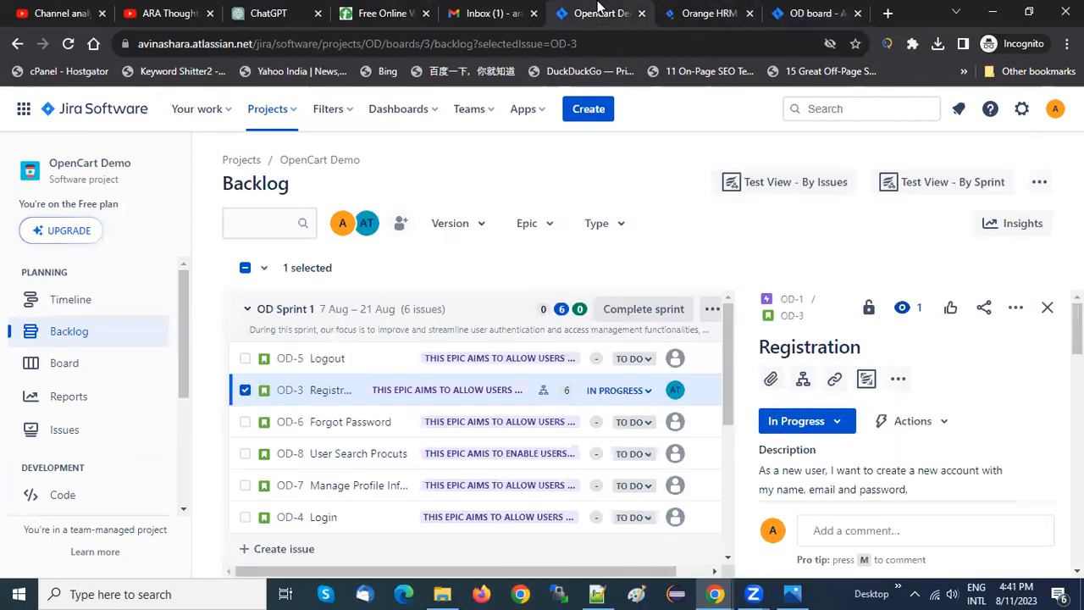
left_click(398, 13)
left_click(454, 356)
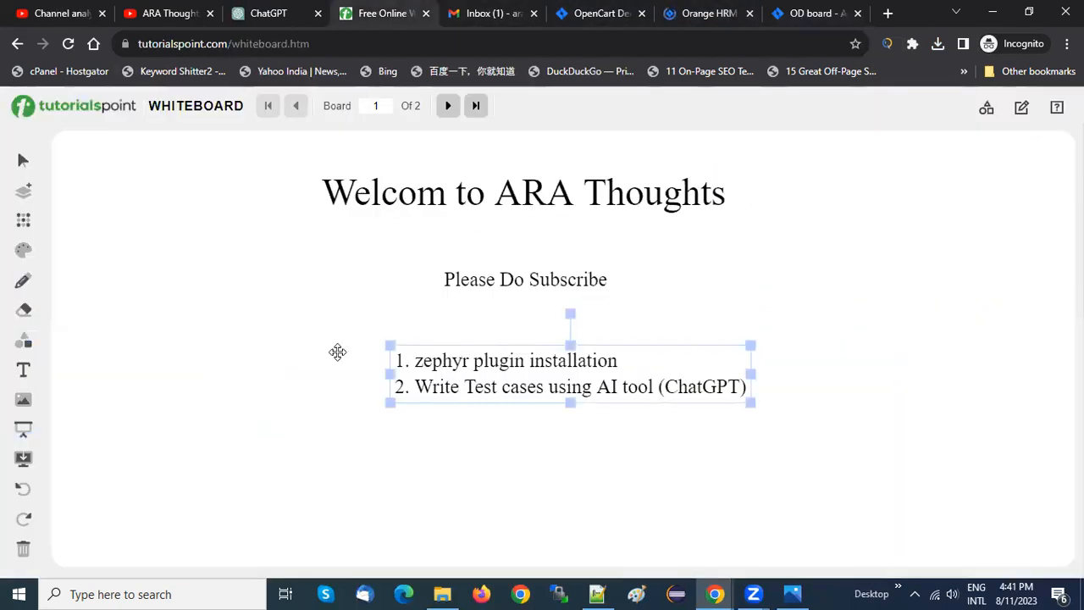
left_click(263, 346)
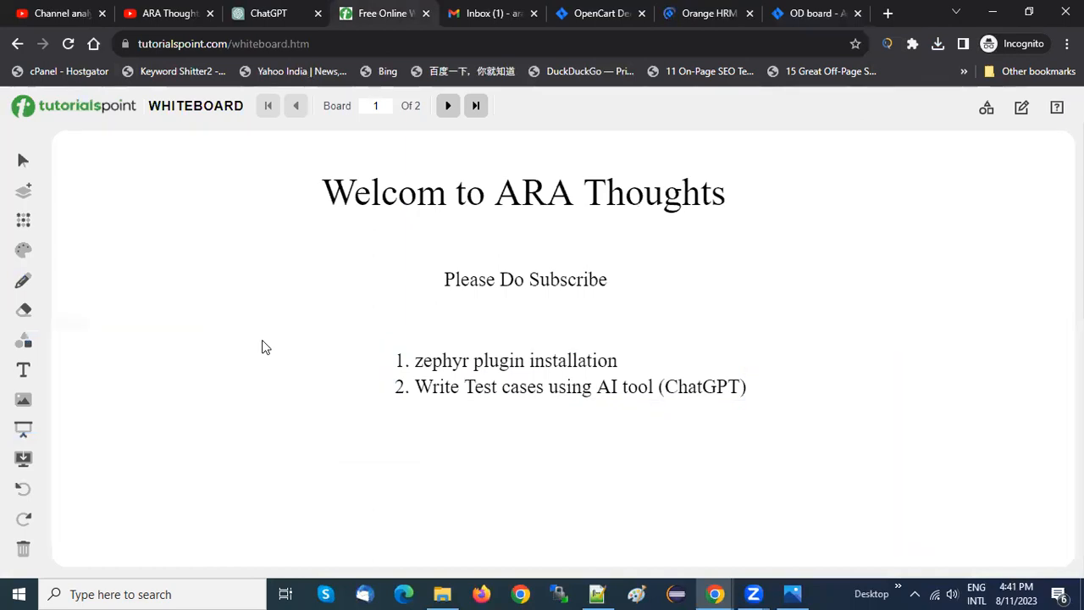
left_click(500, 385)
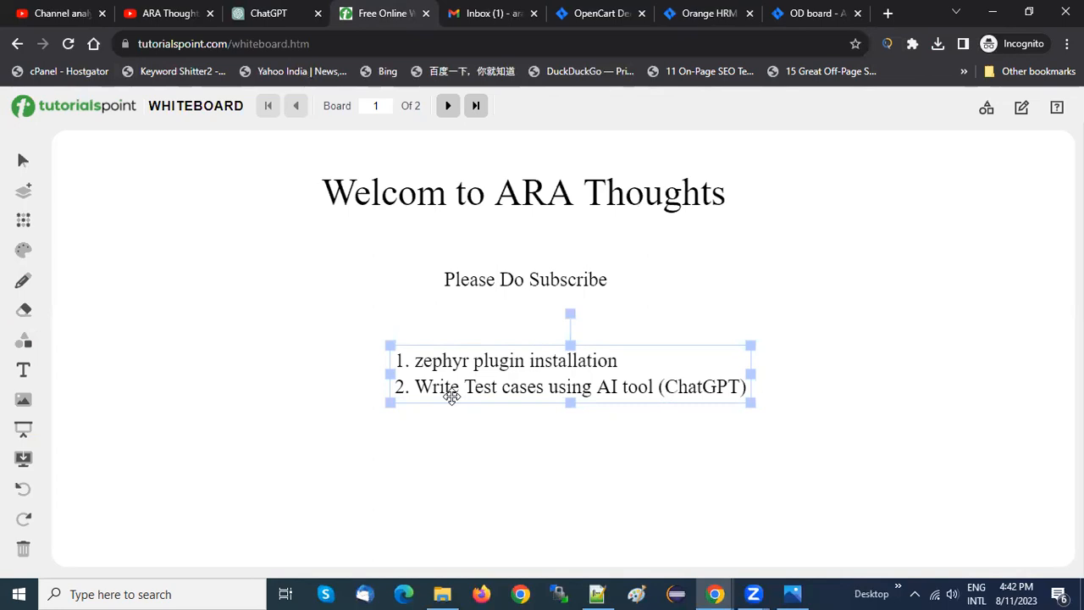
From the OpenCart Demo backlog, search Google in a new browser tab for "open cart demo" and open the demo.opencart.com store
left_click(558, 9)
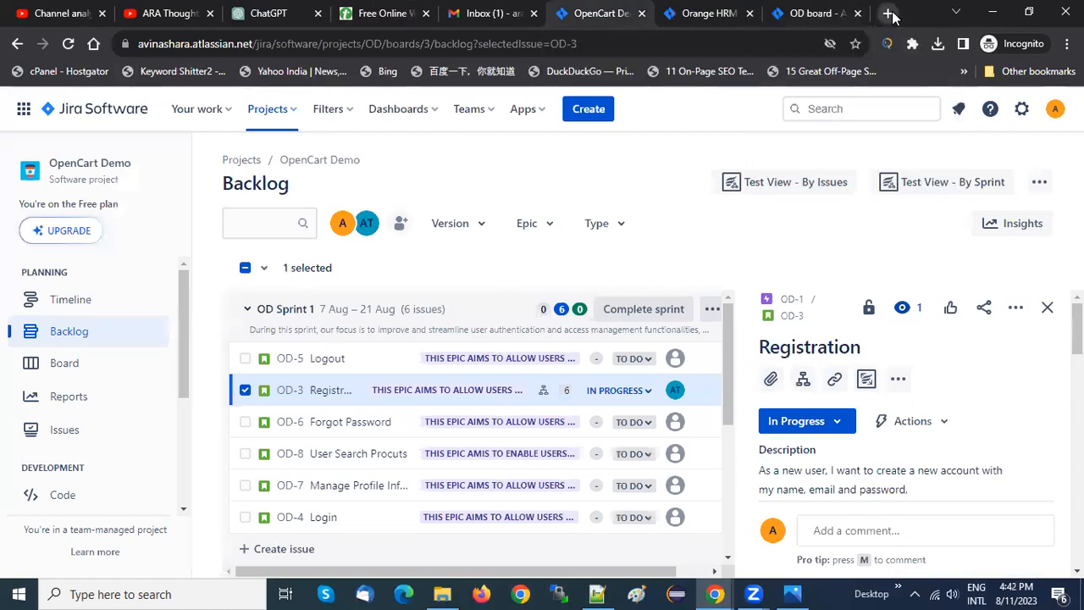
left_click(888, 14)
type("ope")
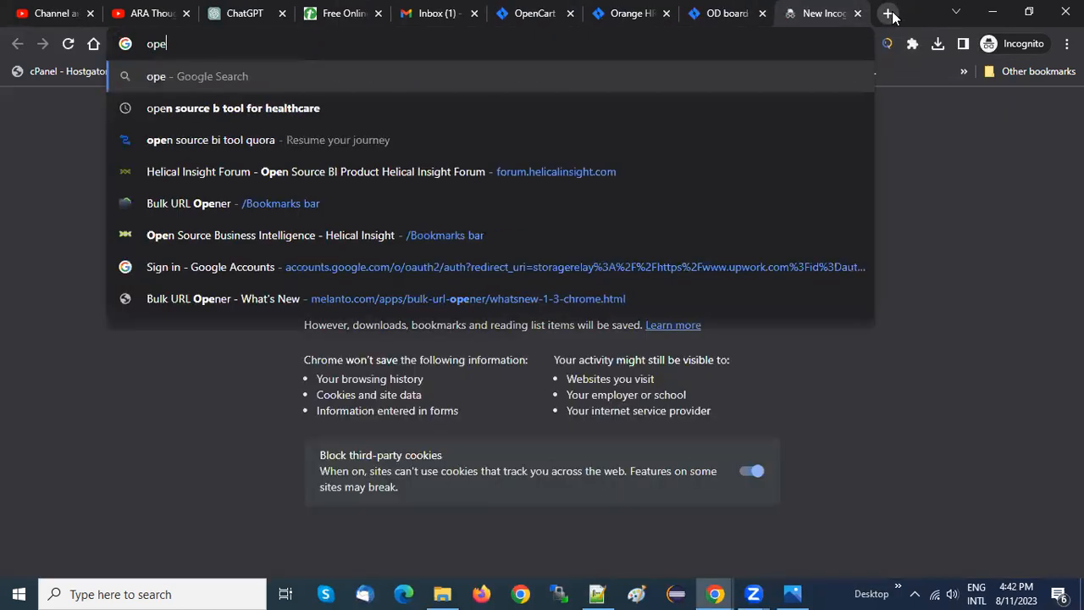
type("n cart demo")
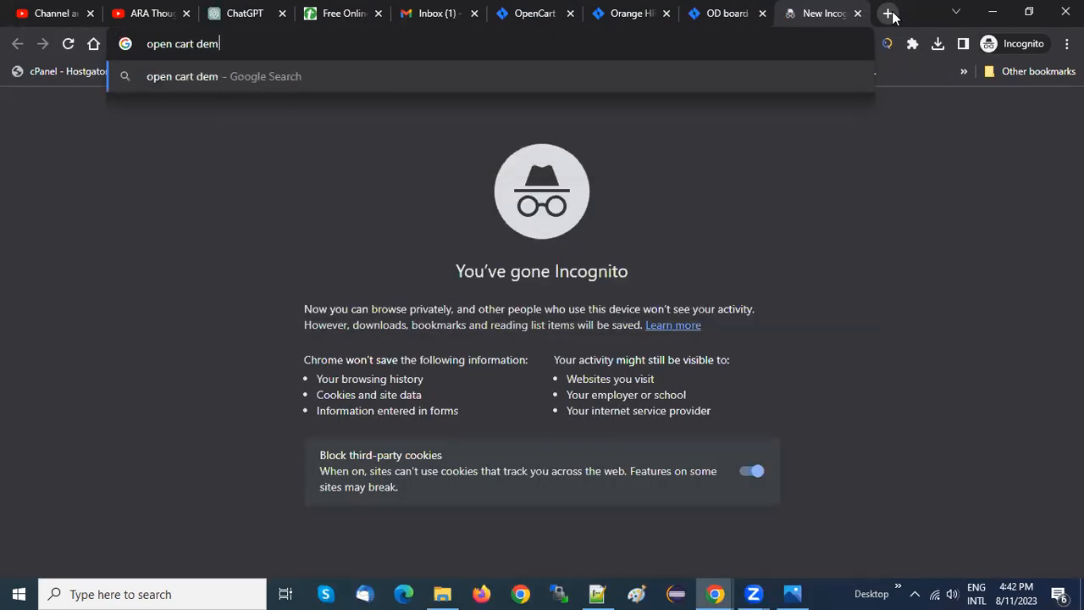
key("Return")
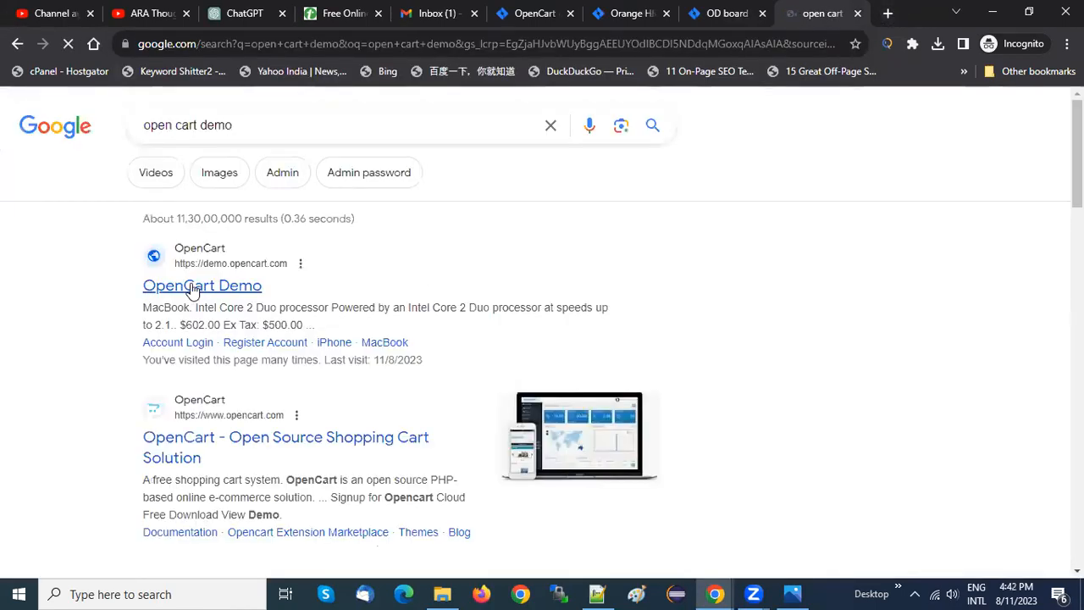
left_click(194, 289)
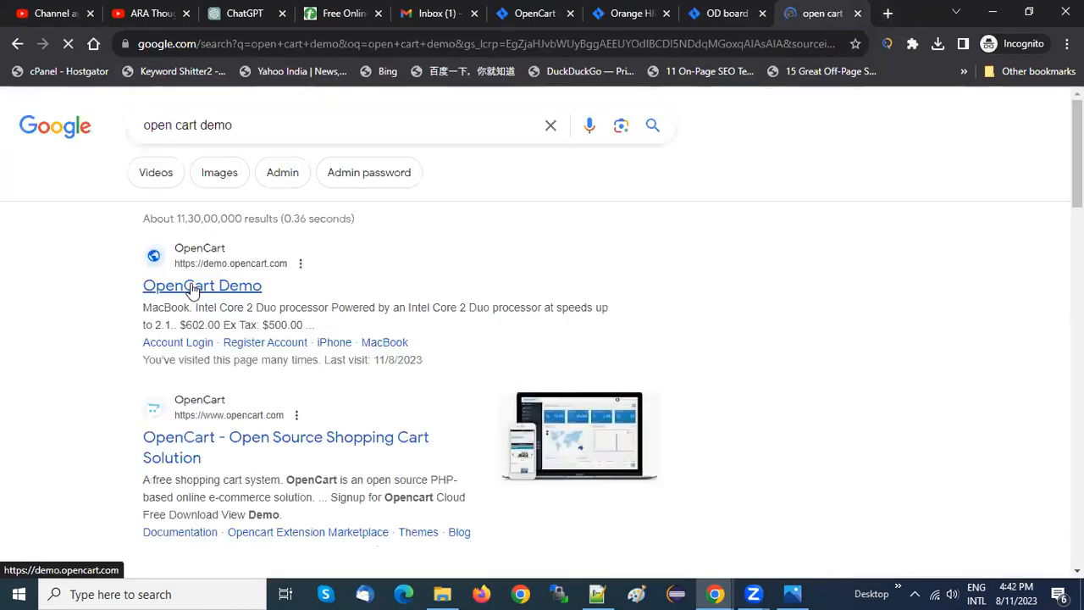
left_click(476, 50)
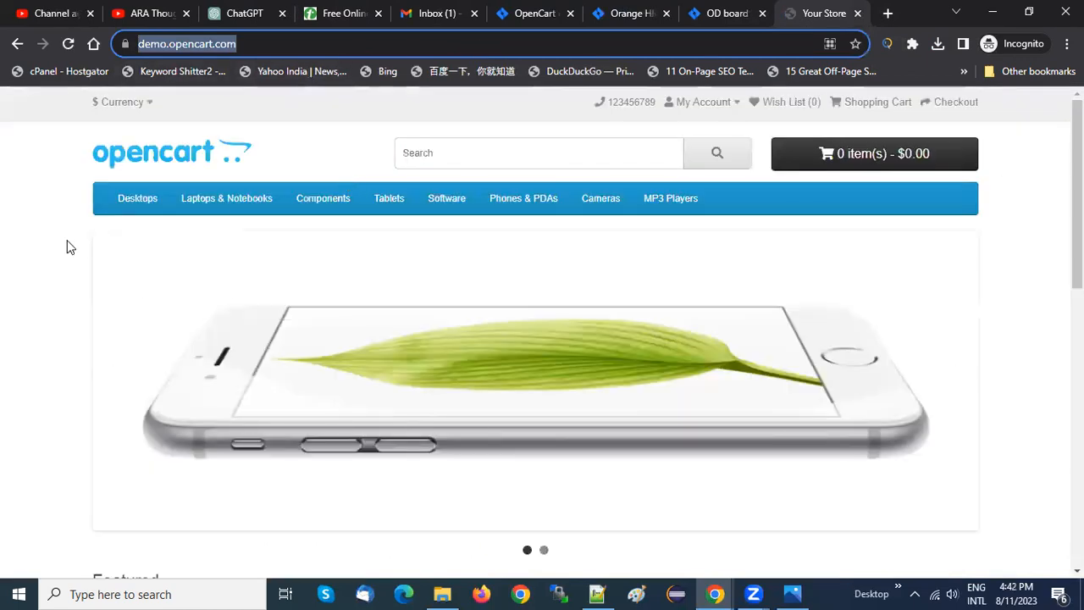
Look over the OpenCart demo store's home page, including the banner slides and the Featured products
left_click(78, 281)
left_click(108, 383)
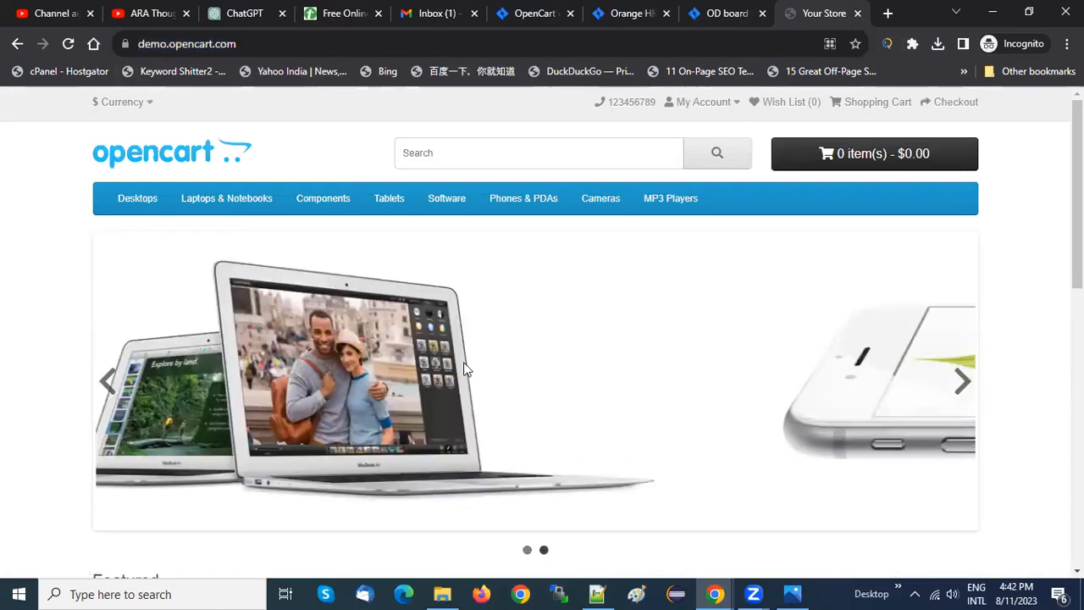
left_click(963, 383)
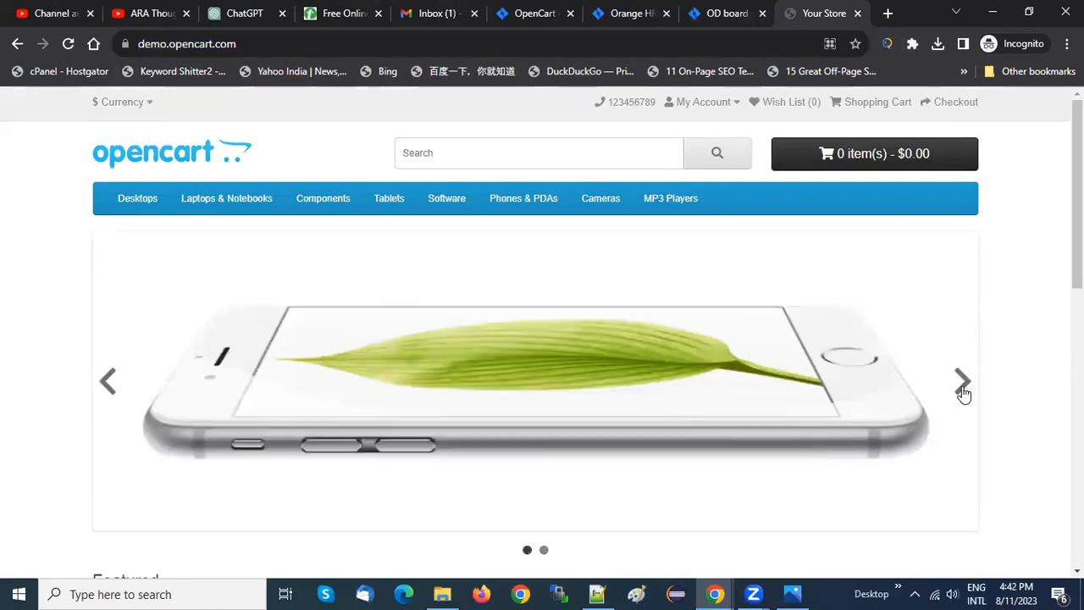
scroll(963, 393, "down", 9)
left_click_drag(1076, 454, 1041, 177)
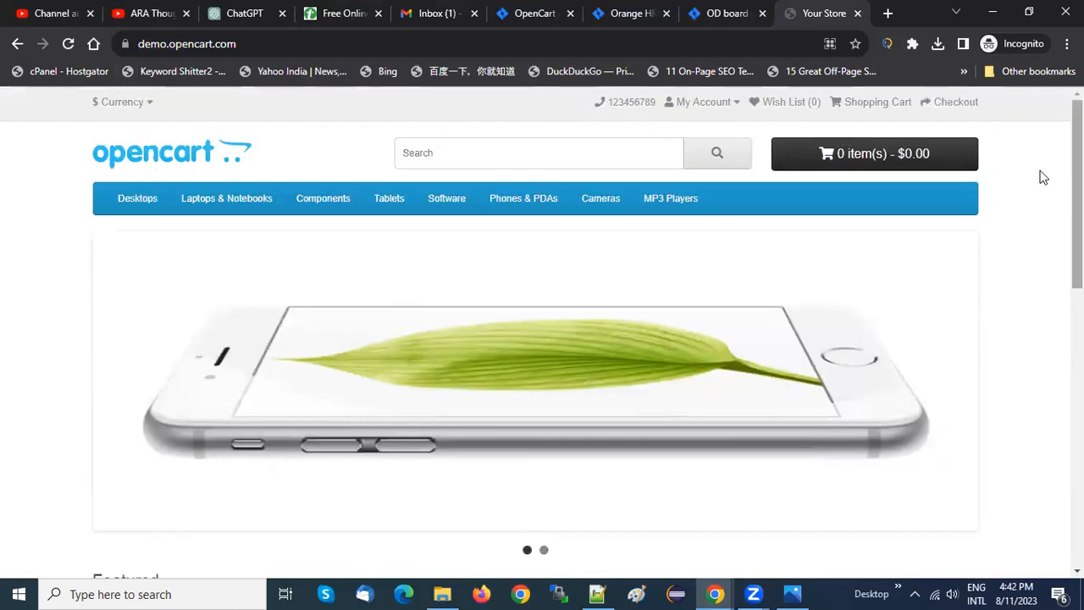
left_click(289, 46)
left_click(38, 245)
left_click(359, 44)
left_click(43, 252)
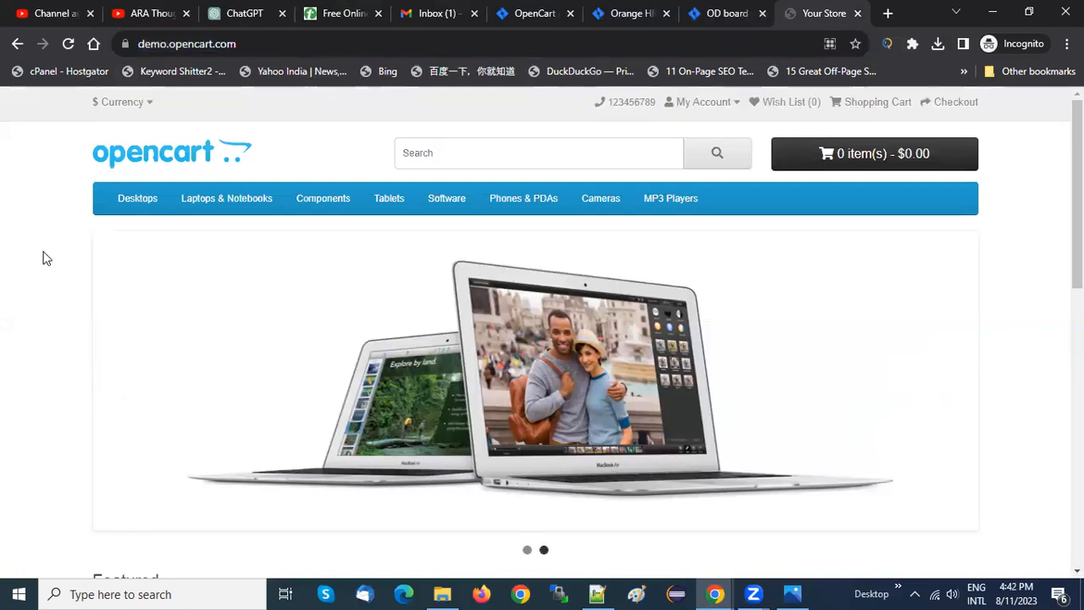
scroll(43, 254, "down", 2)
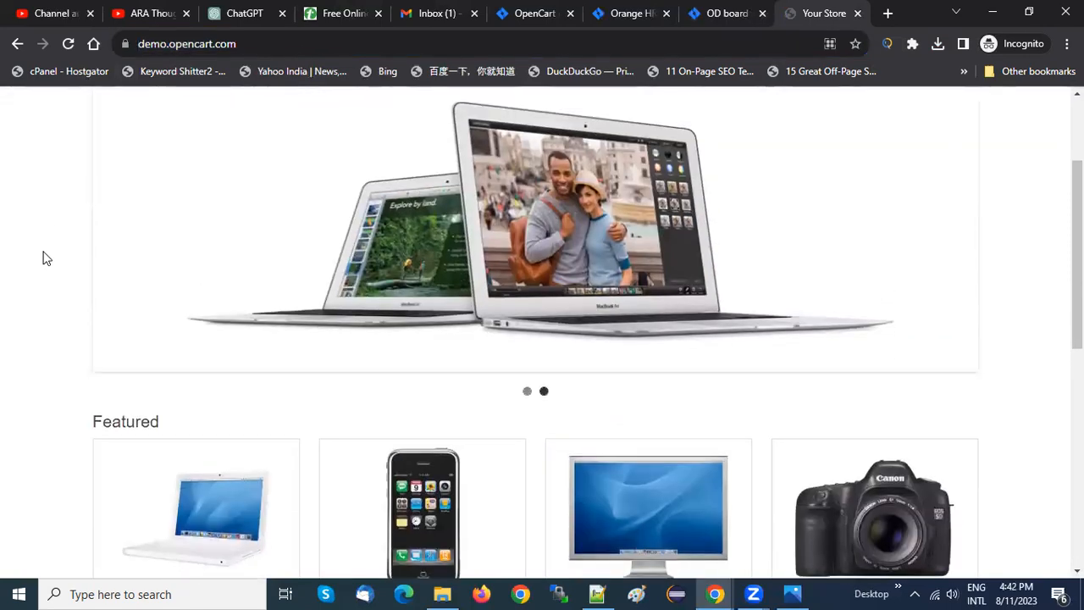
scroll(49, 220, "up", 2)
Close the Orange HRM tab and open the OD-3 Registration story from the OpenCart Demo backlog in its own tab
left_click(551, 13)
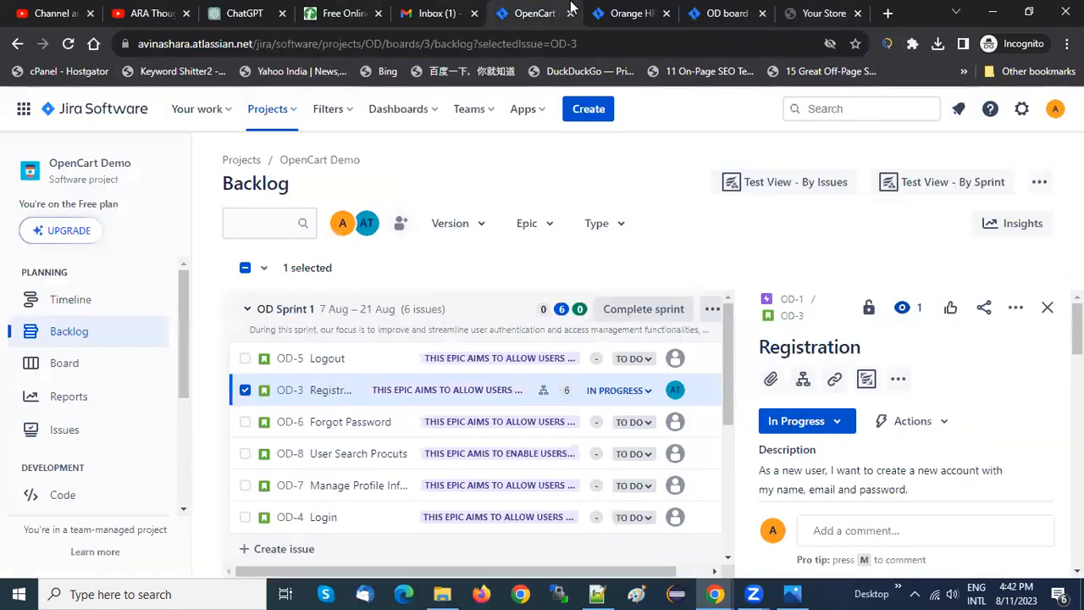
left_click(667, 13)
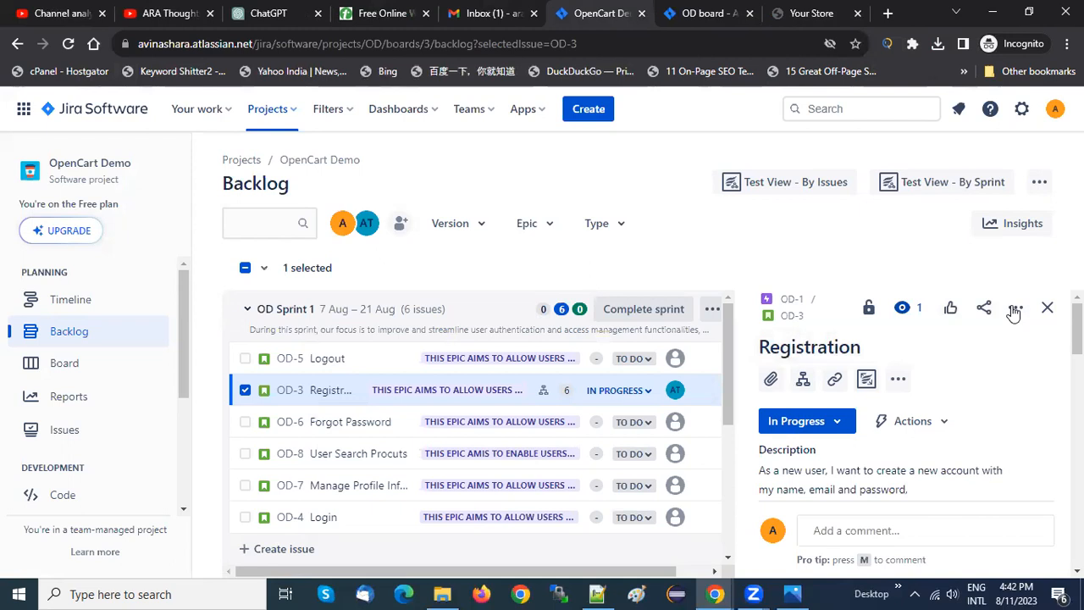
left_click(791, 315)
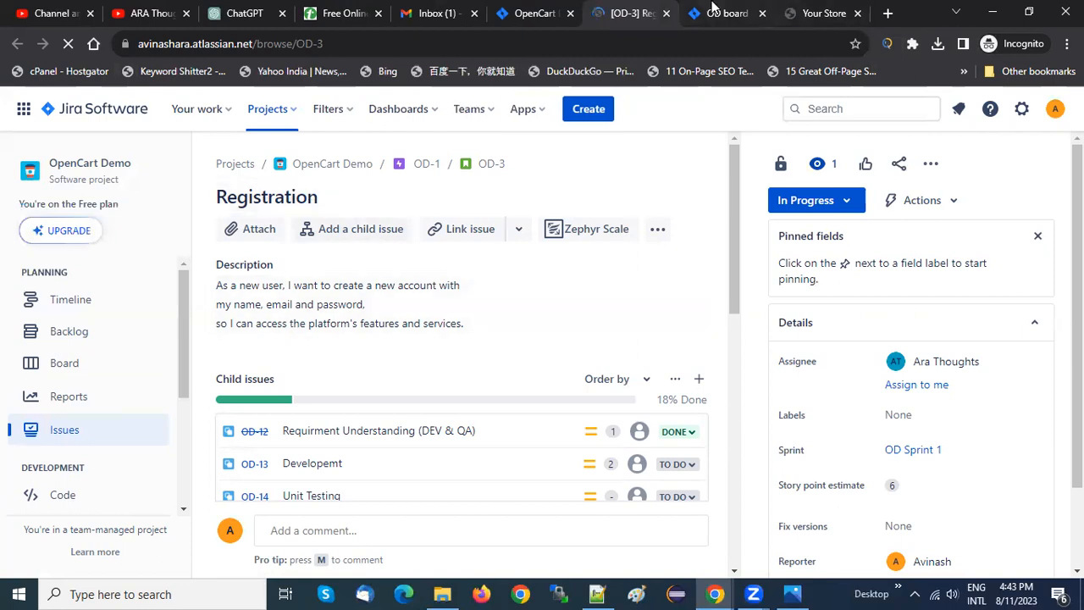
Open the OpenCart store's Register Account page and review the fields of the registration form
left_click(813, 12)
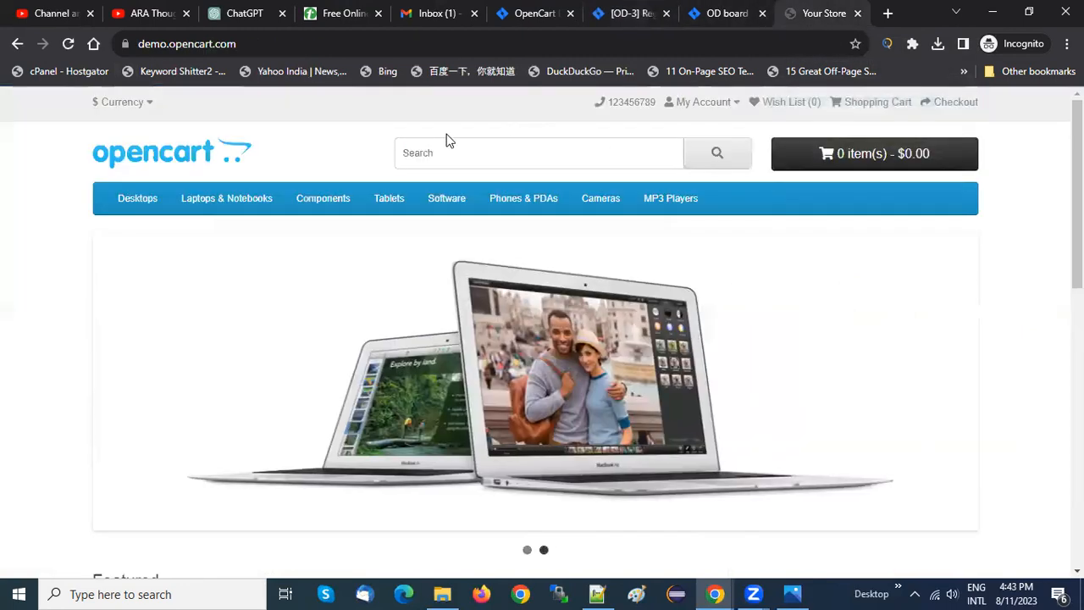
left_click(699, 103)
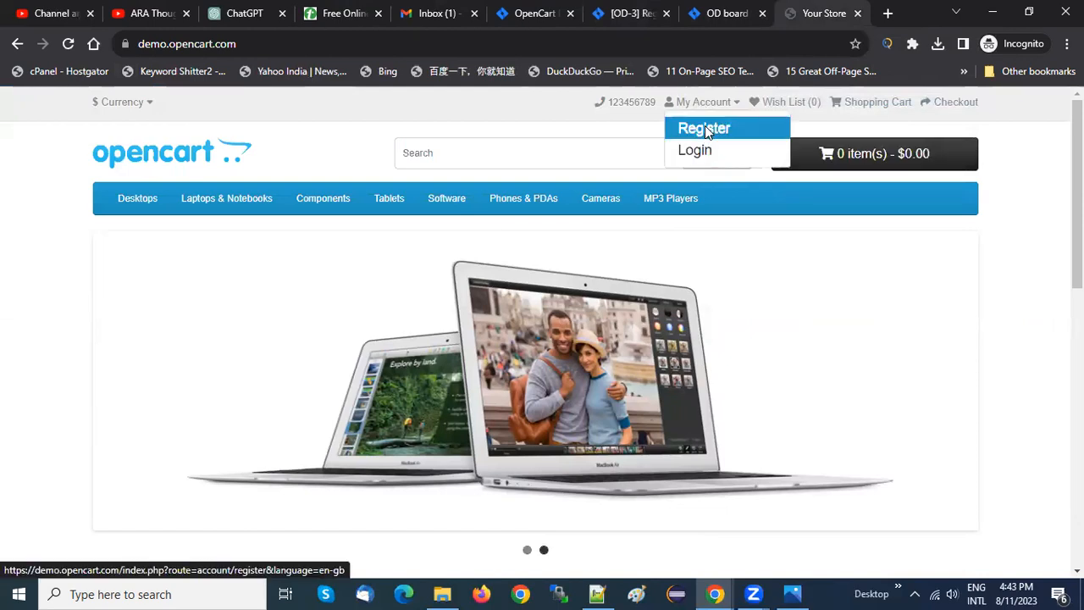
left_click(704, 126)
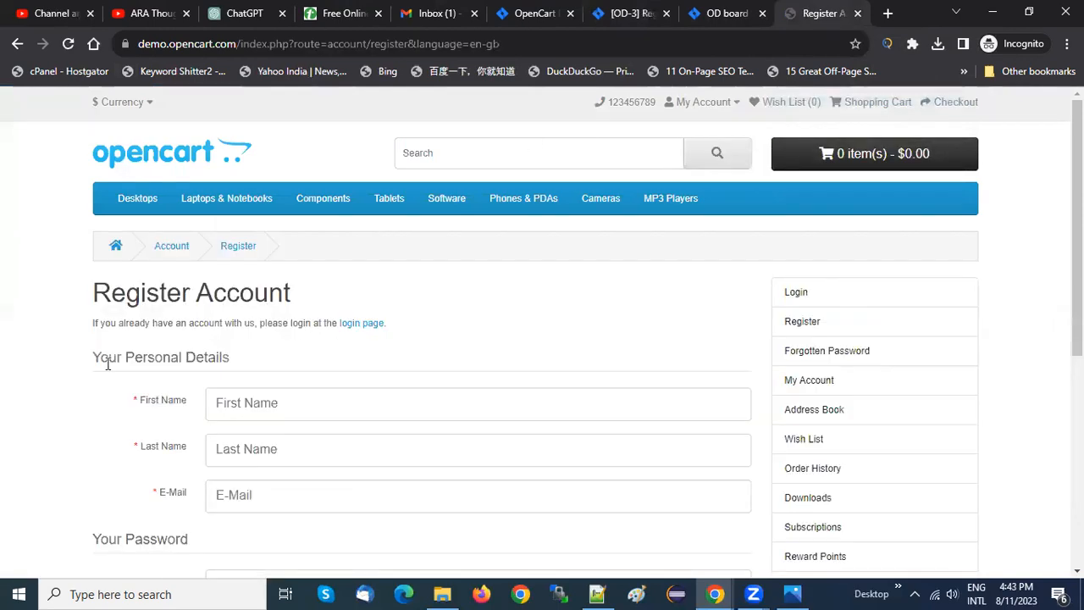
scroll(107, 366, "down", 5)
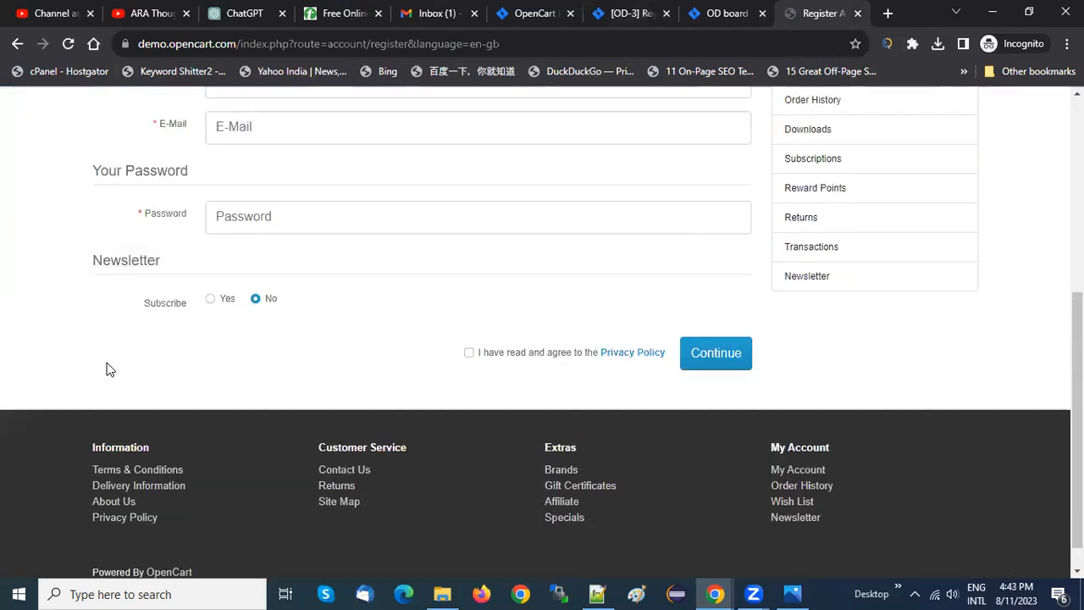
scroll(108, 368, "up", 3)
scroll(108, 367, "down", 1)
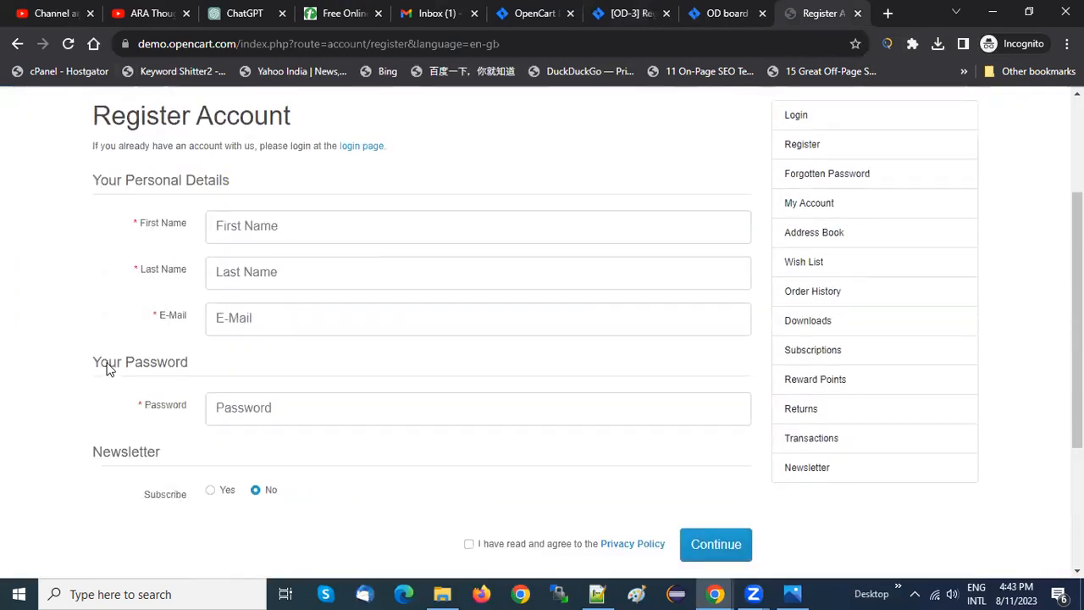
Return to the OD-3 Registration story, check the Create issue form for the Test type, and close it without creating an issue
left_click(631, 12)
left_click(531, 8)
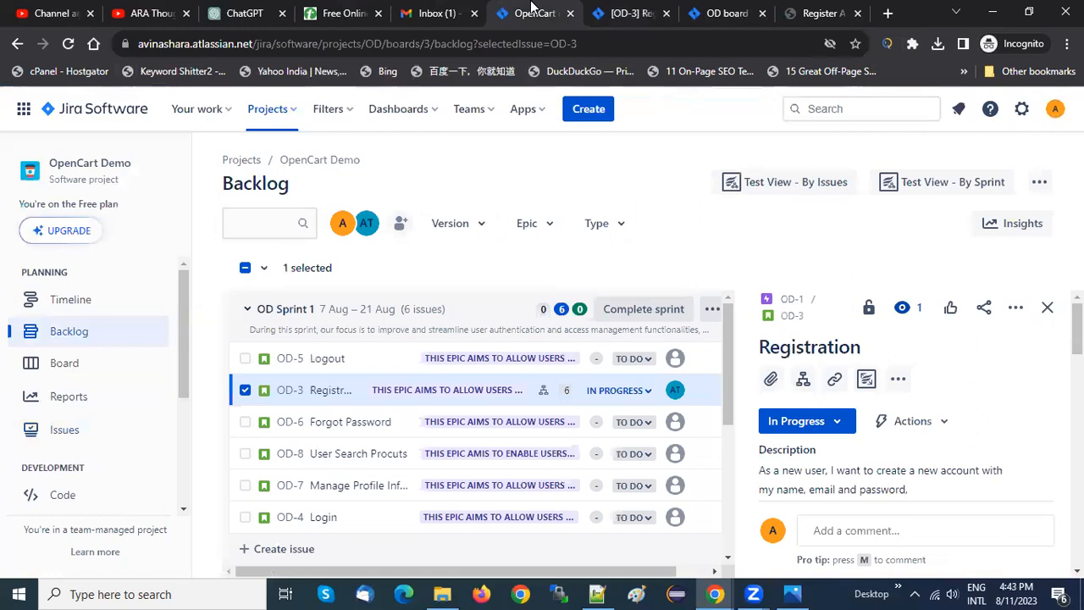
left_click(624, 8)
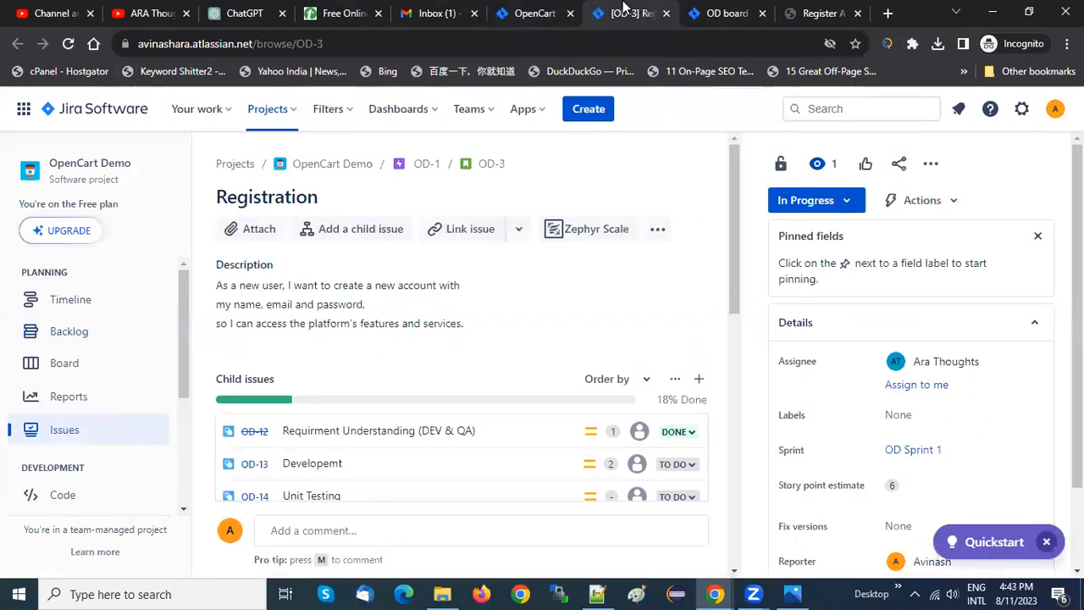
left_click(582, 111)
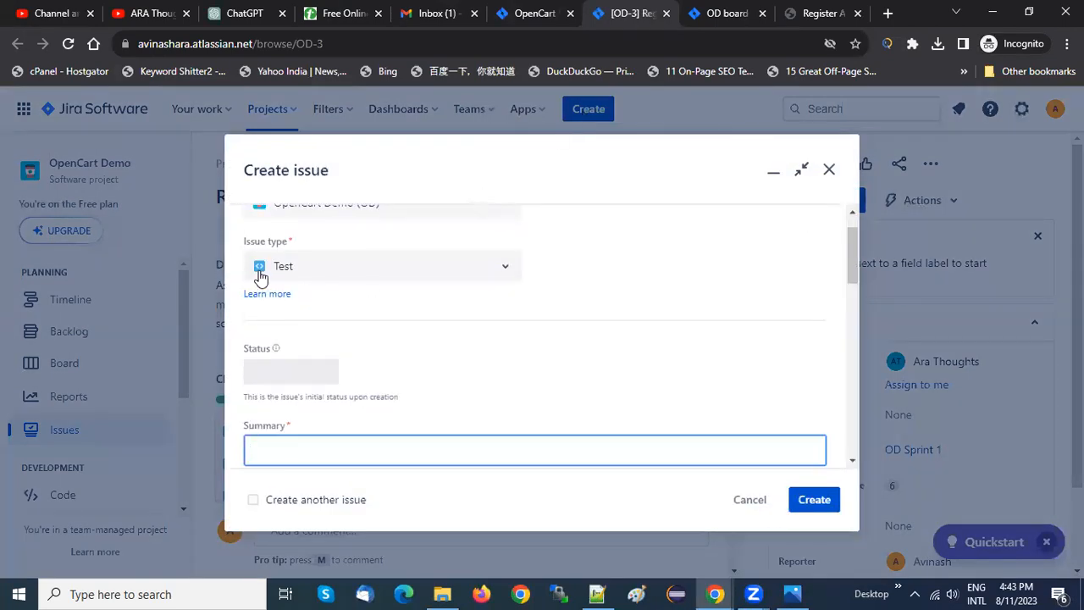
left_click(830, 170)
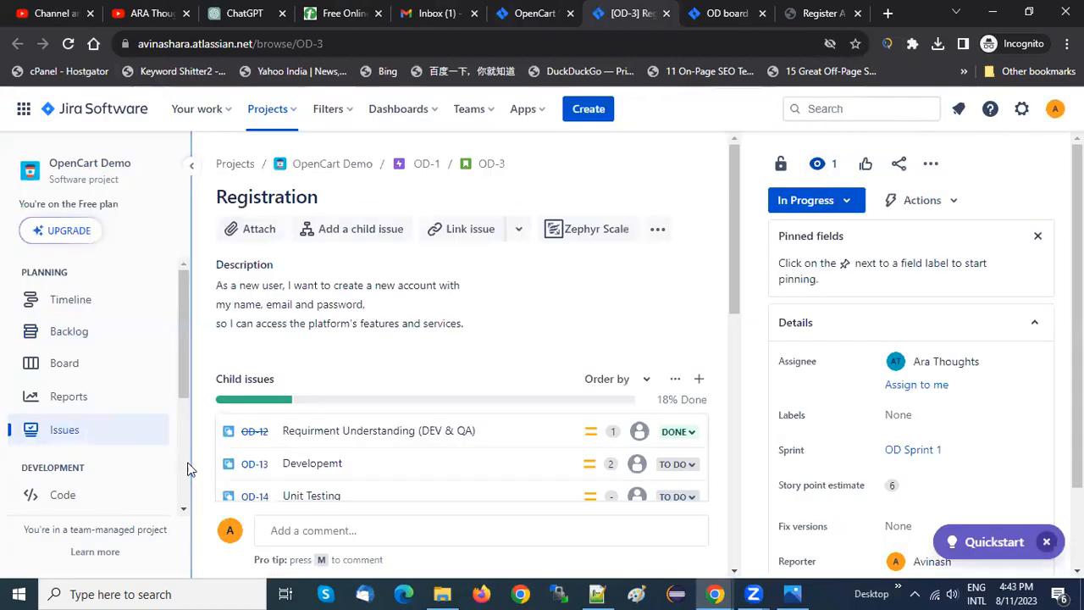
Open the Test issue type in the OpenCart Demo project settings
scroll(76, 471, "down", 3)
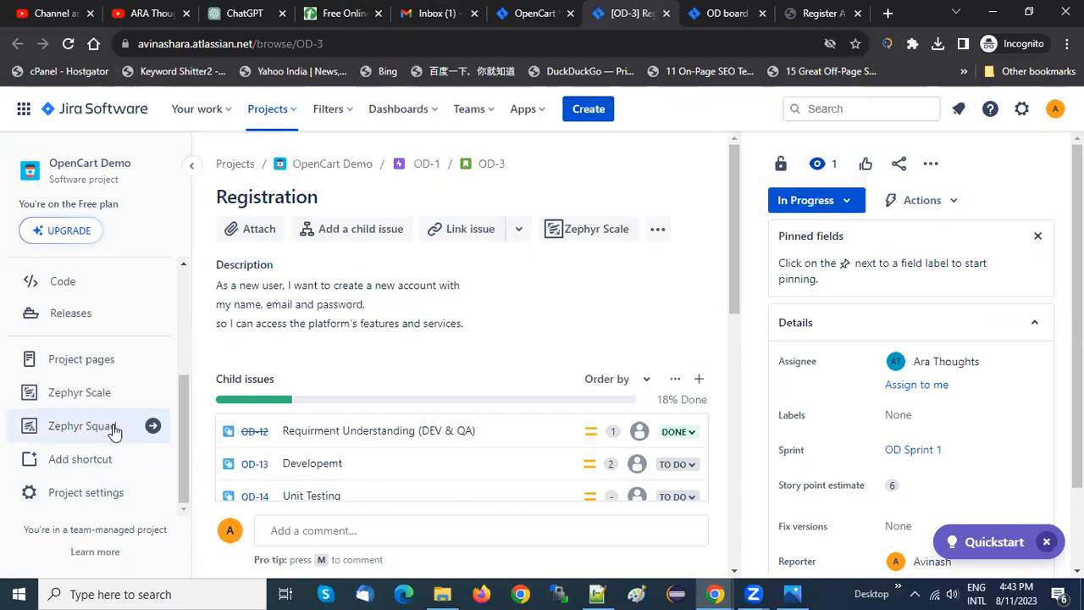
left_click(91, 499)
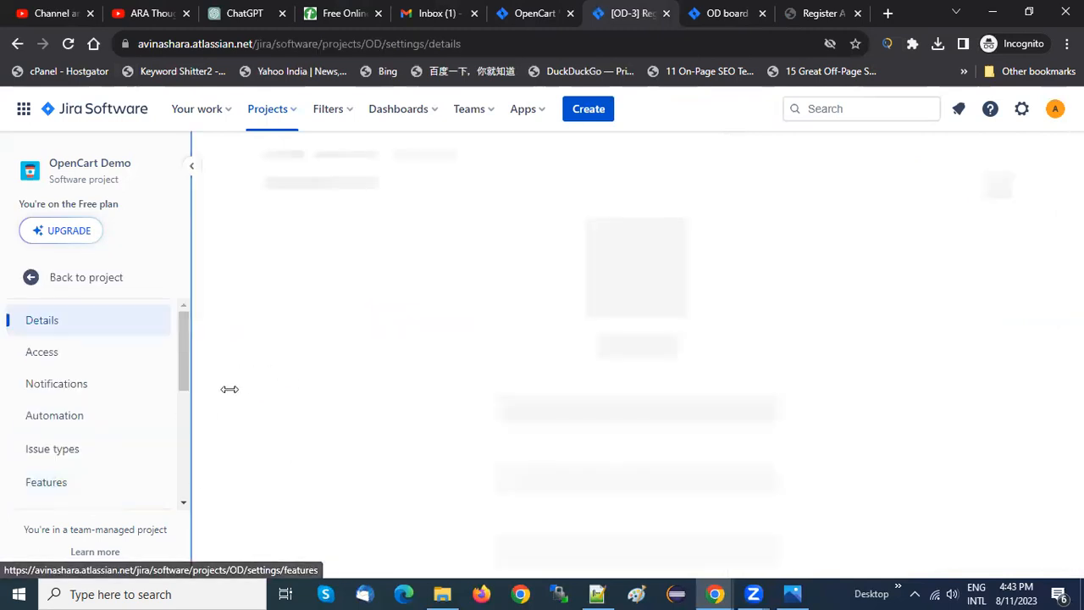
left_click(53, 448)
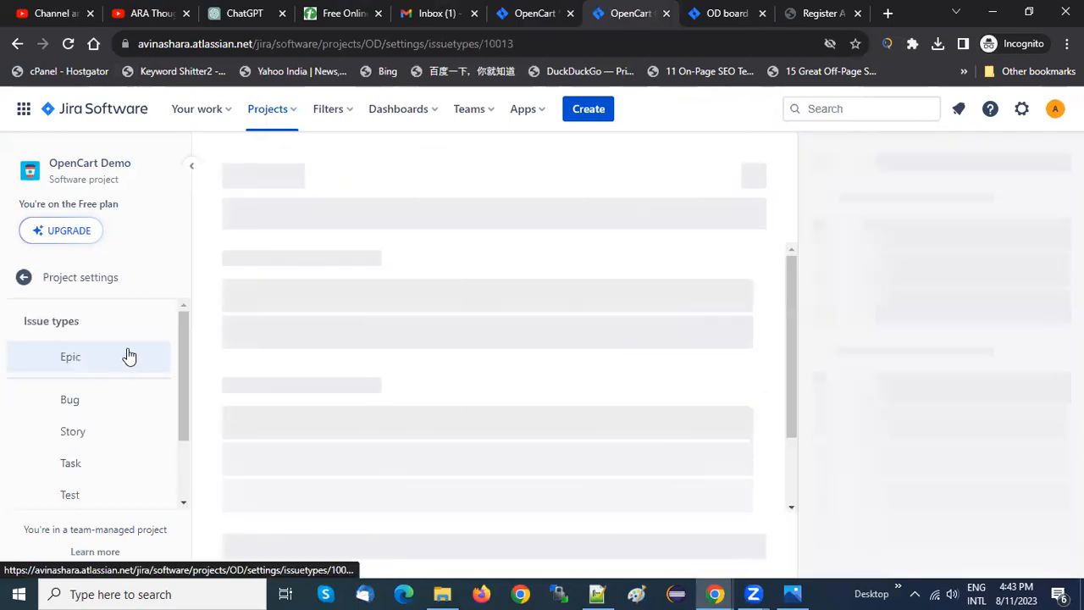
left_click_drag(180, 381, 180, 462)
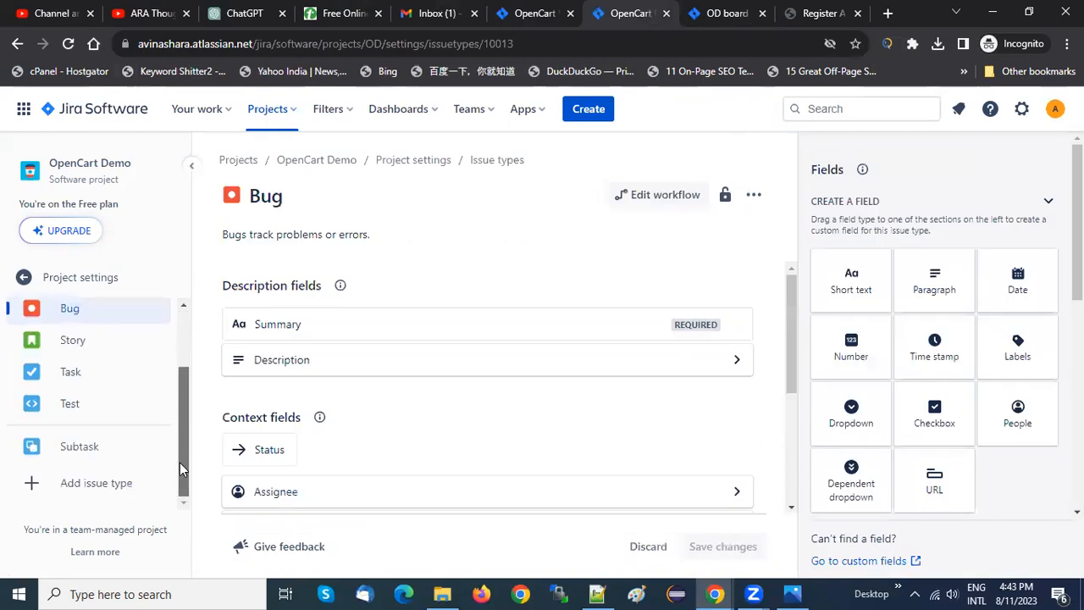
left_click(45, 411)
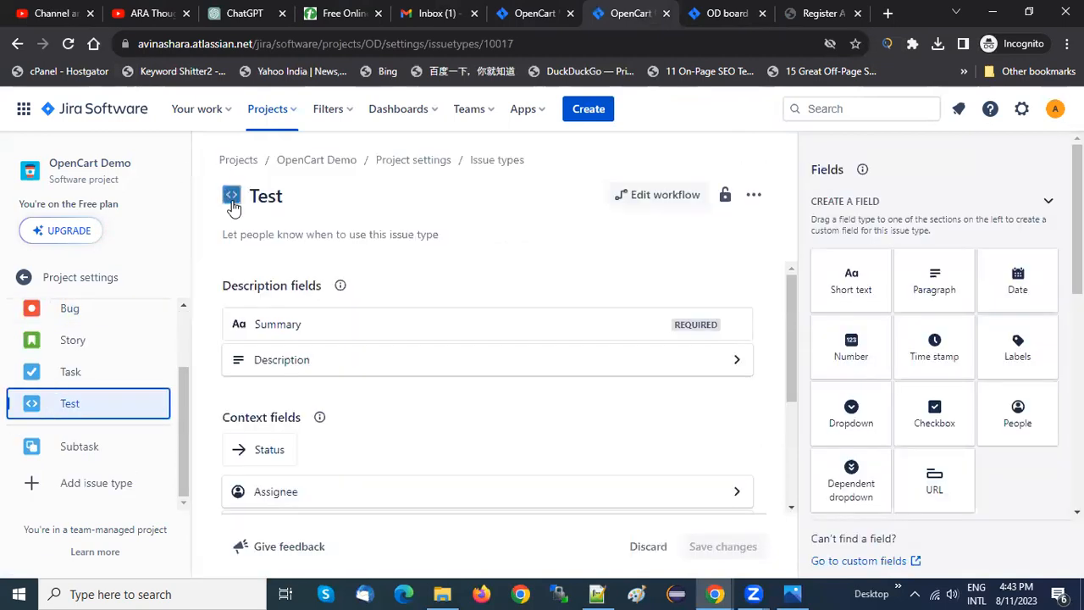
Replace the Test issue type's icon with the uploaded Zephyr logo image
left_click(231, 199)
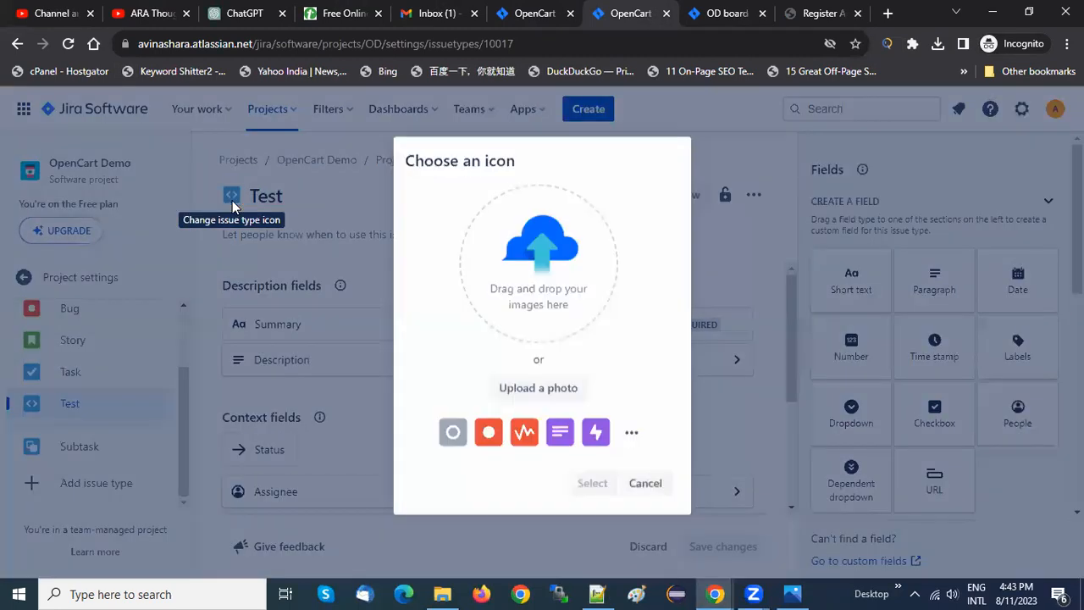
left_click(567, 385)
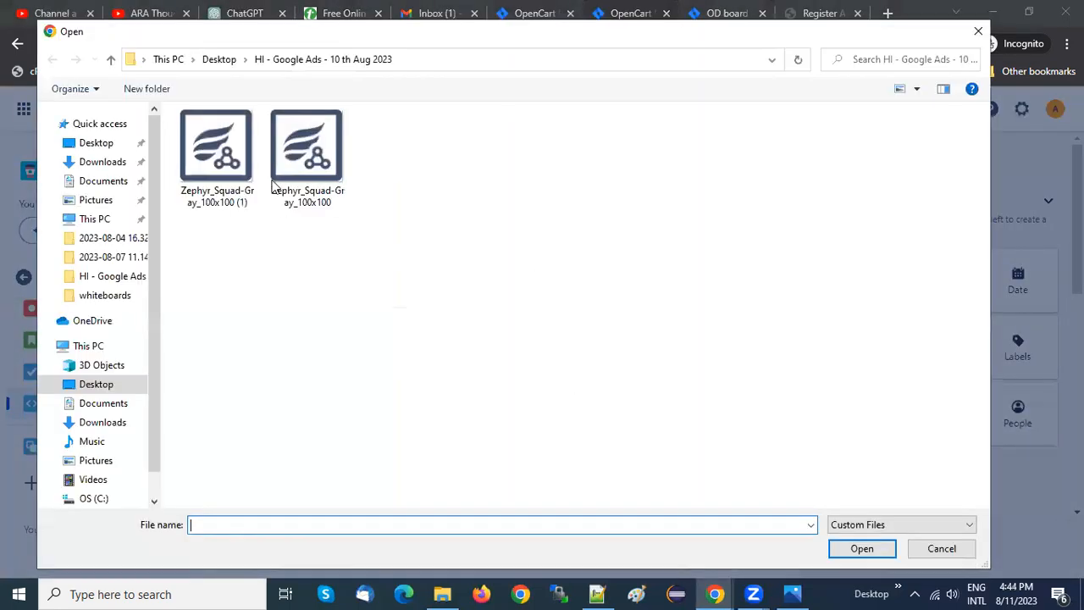
double_click(275, 186)
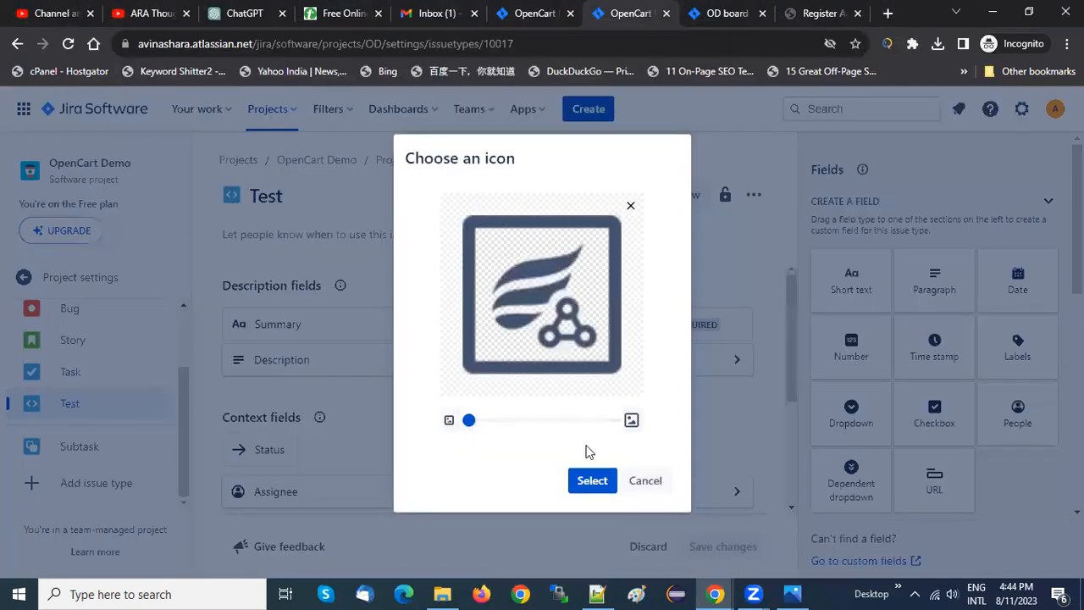
left_click(591, 493)
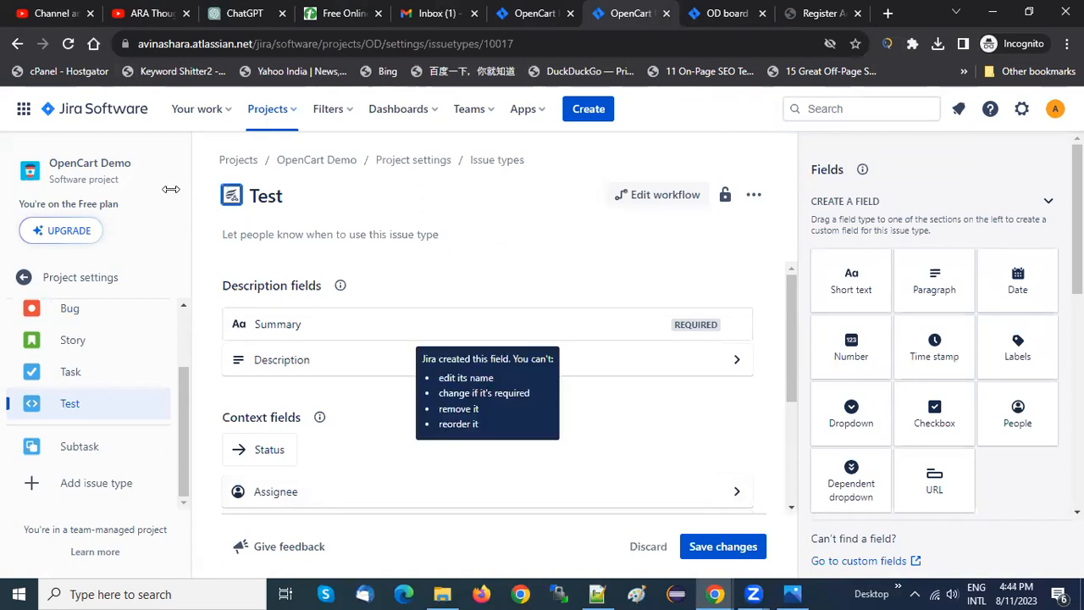
left_click(68, 45)
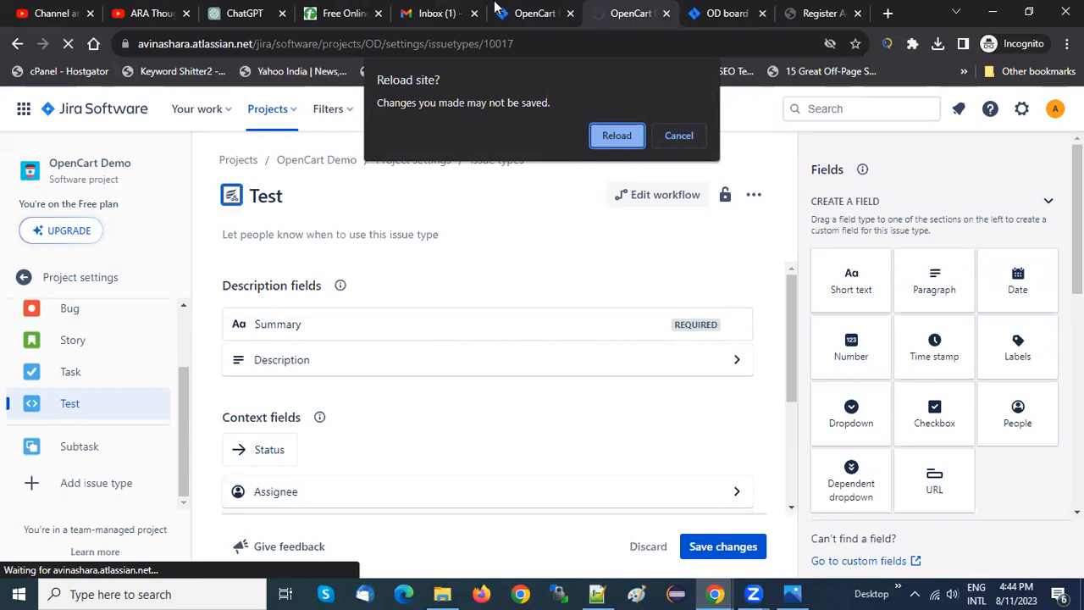
left_click(677, 135)
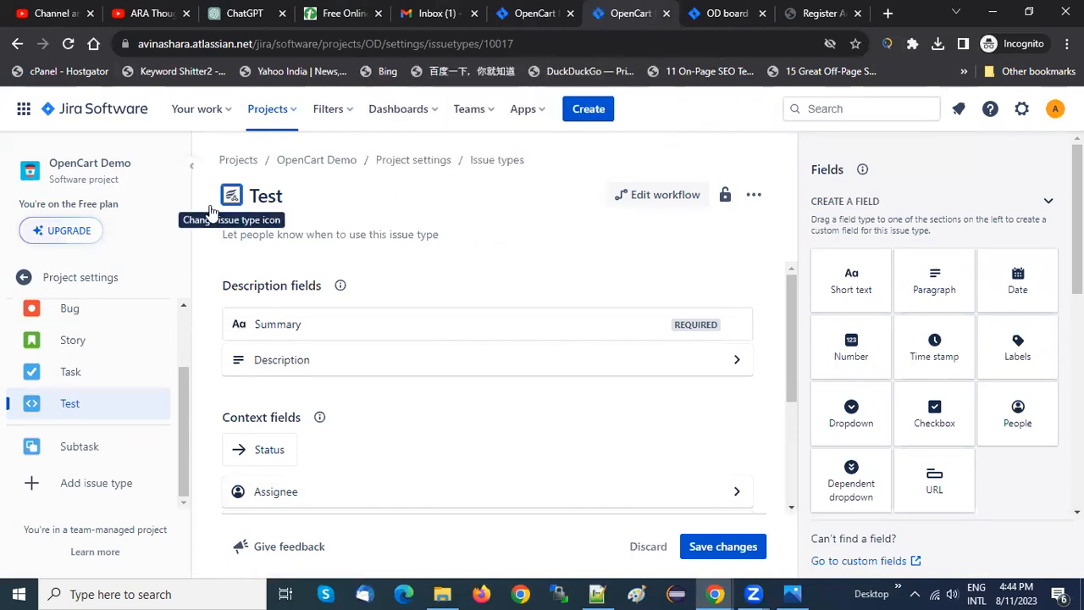
left_click(116, 114)
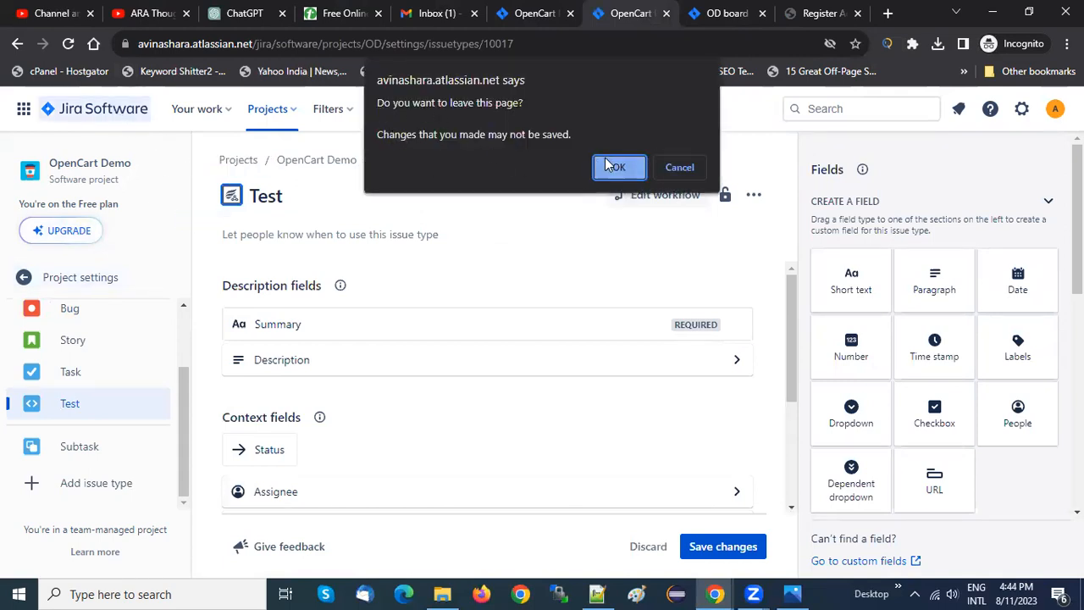
left_click(673, 171)
Check the Test issue type's fields and save the changes to the issue type
left_click_drag(790, 319, 792, 443)
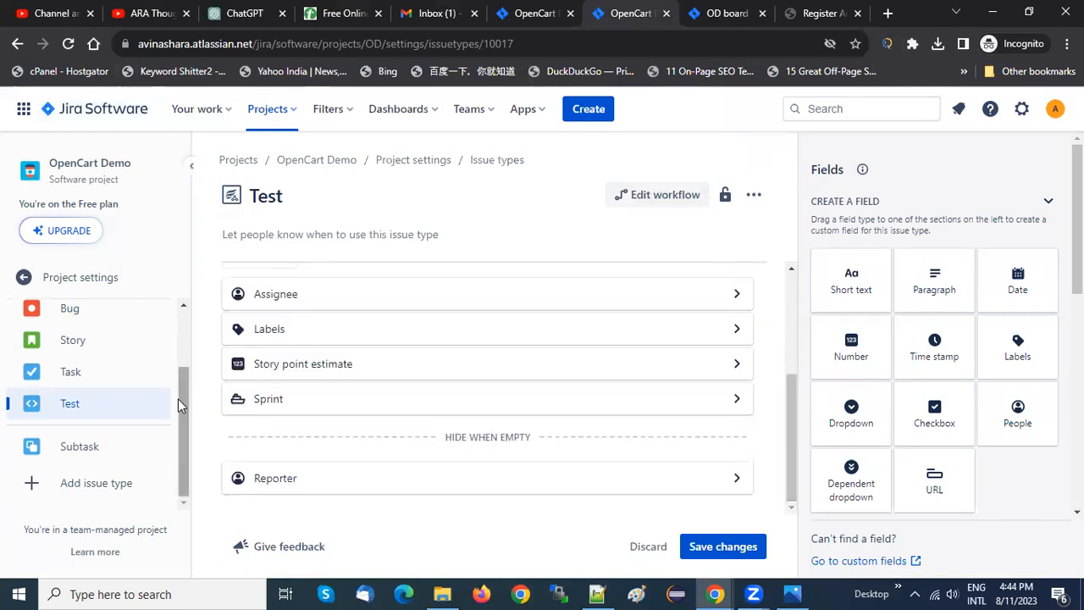
scroll(864, 508, "down", 5)
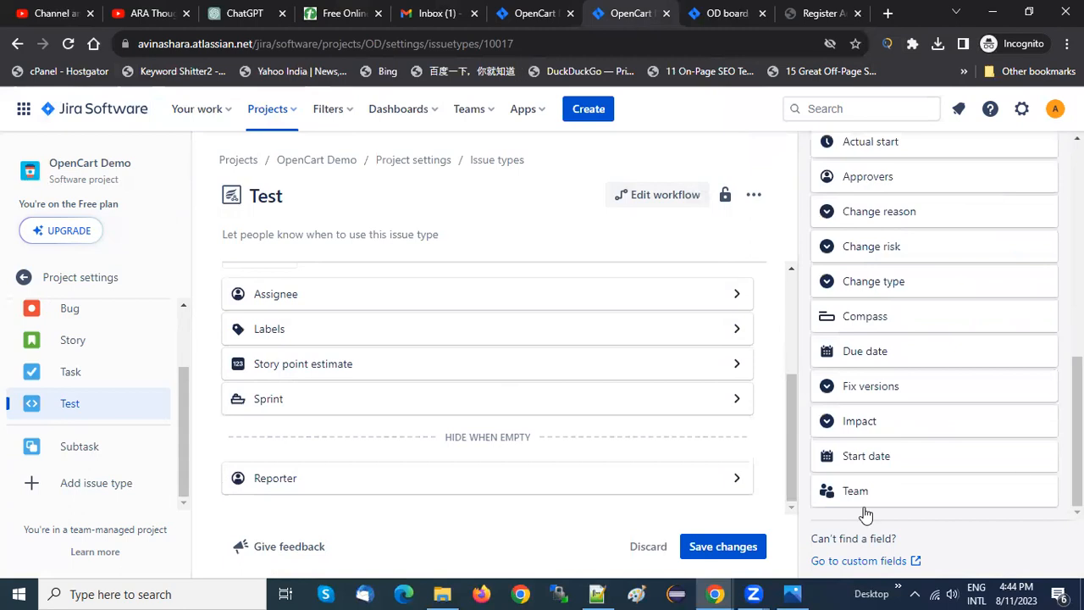
left_click(721, 547)
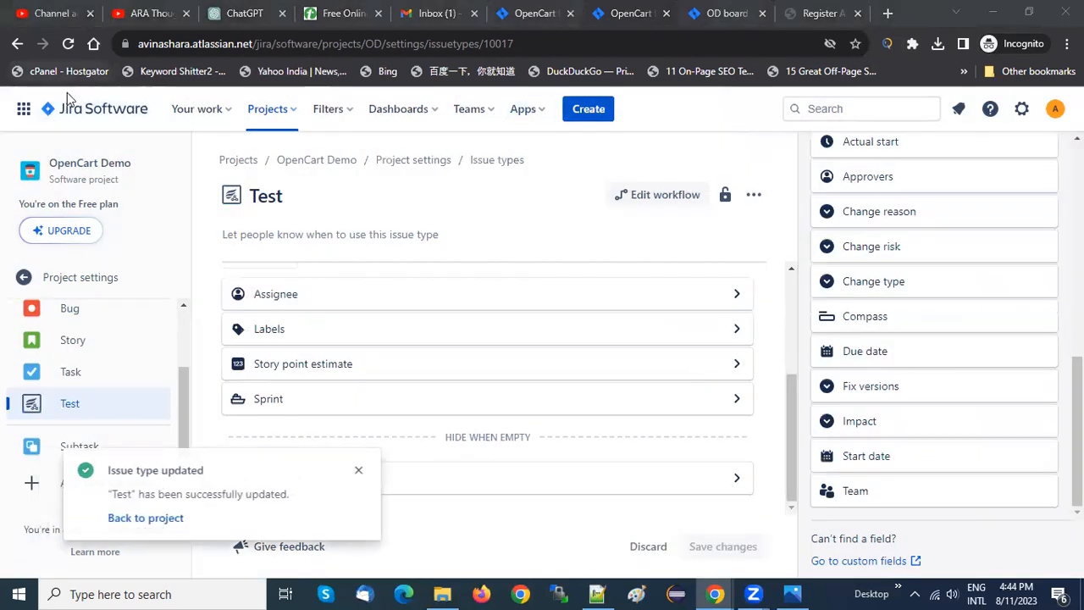
Return to the OpenCart Demo project from the Jira home page and open its backlog
left_click(108, 119)
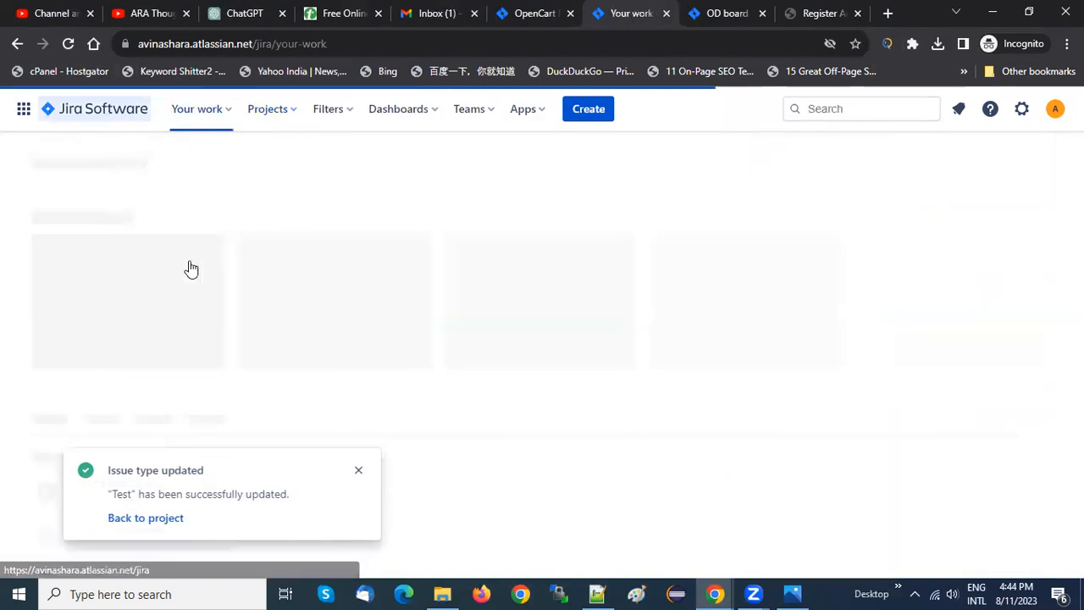
left_click(118, 259)
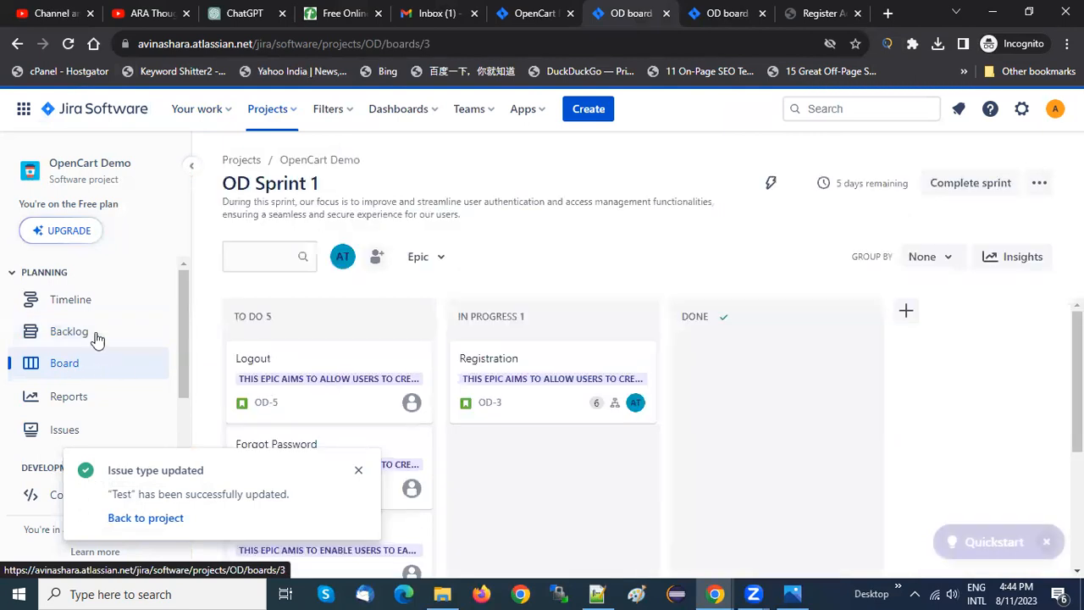
left_click(85, 332)
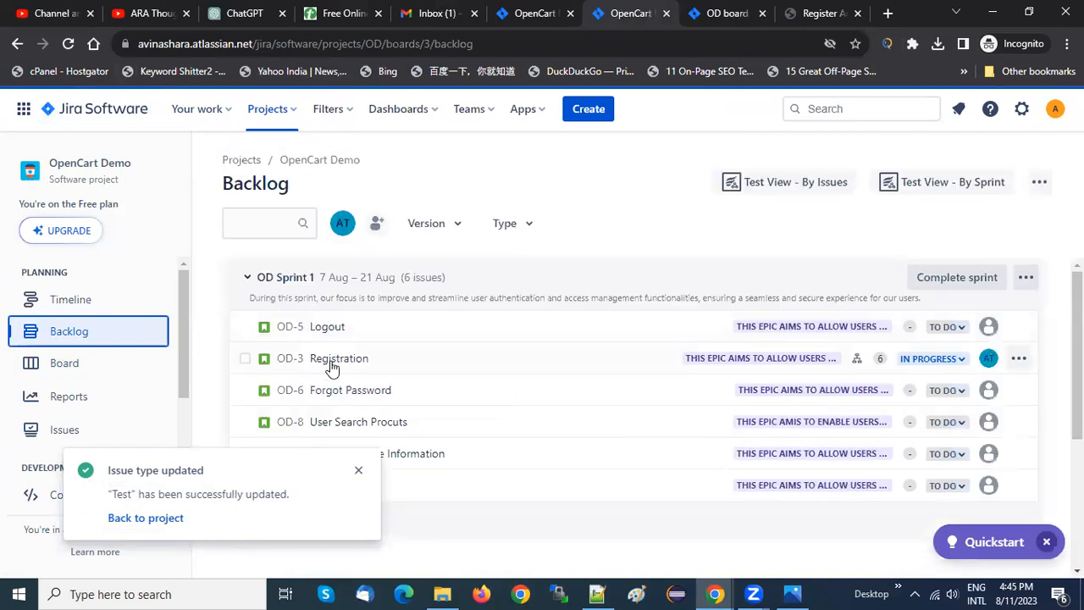
Open the Registration story OD-3 from the backlog in its own browser tab and close the old OD board tab
left_click(331, 363)
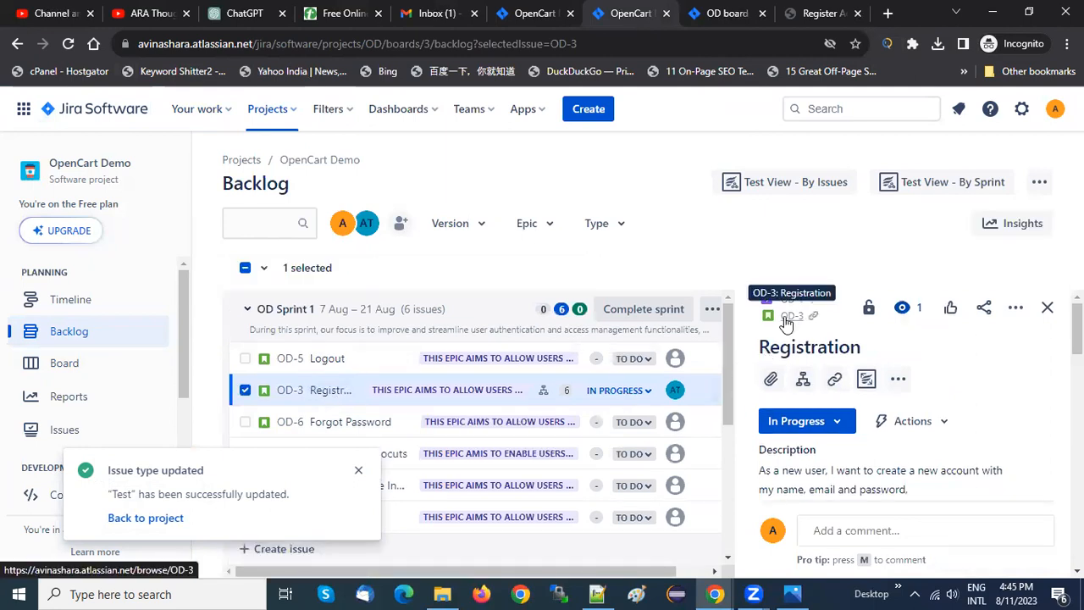
left_click(788, 316)
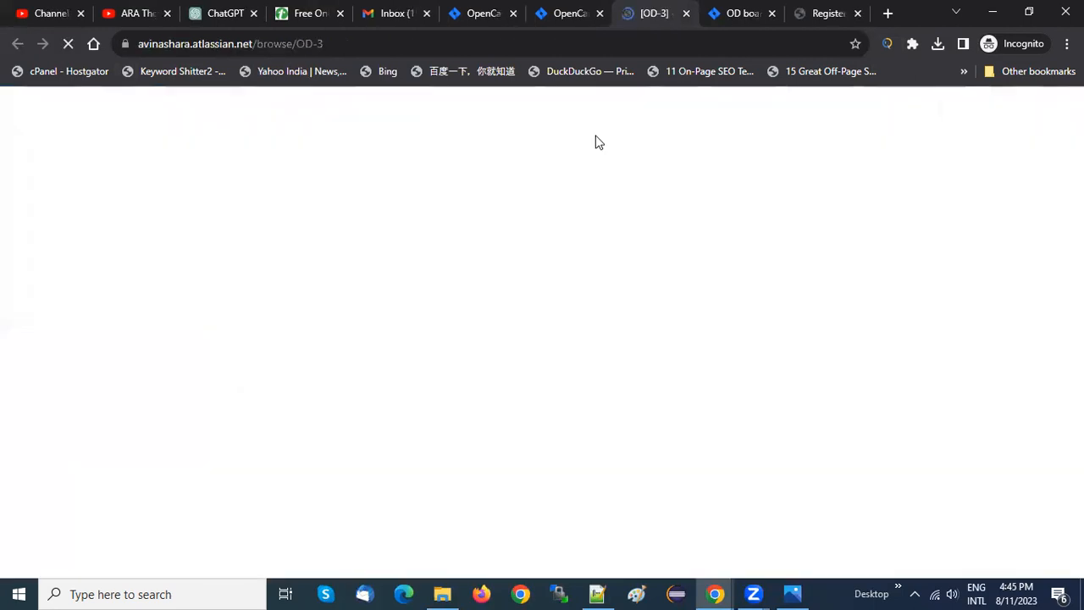
left_click(771, 14)
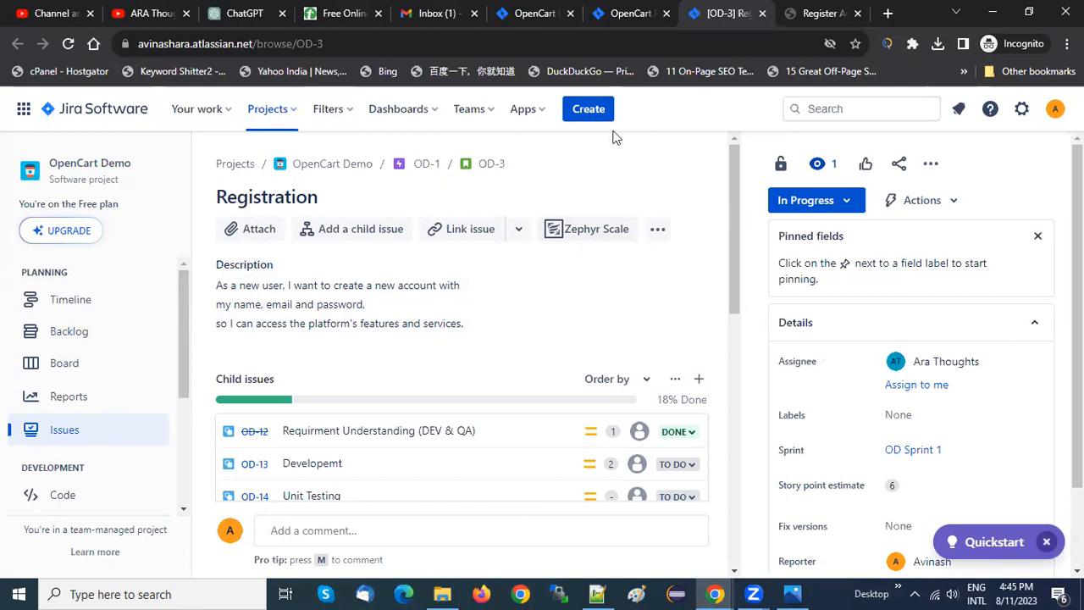
Start a new issue in the OpenCart Demo project, keep Test as its issue type and go to the Summary field
left_click(578, 110)
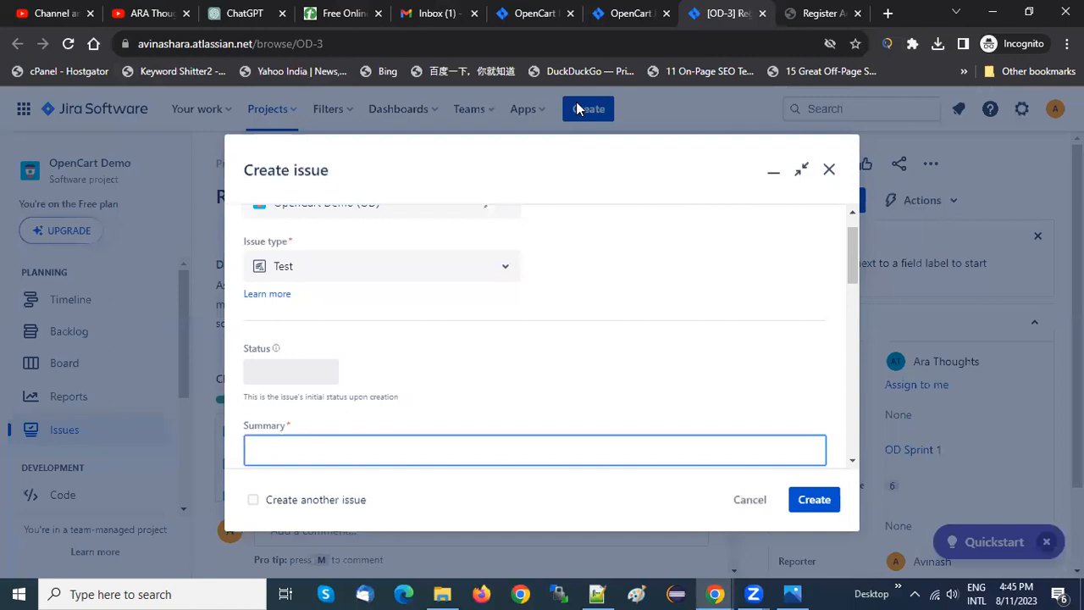
scroll(853, 233, "up", 1)
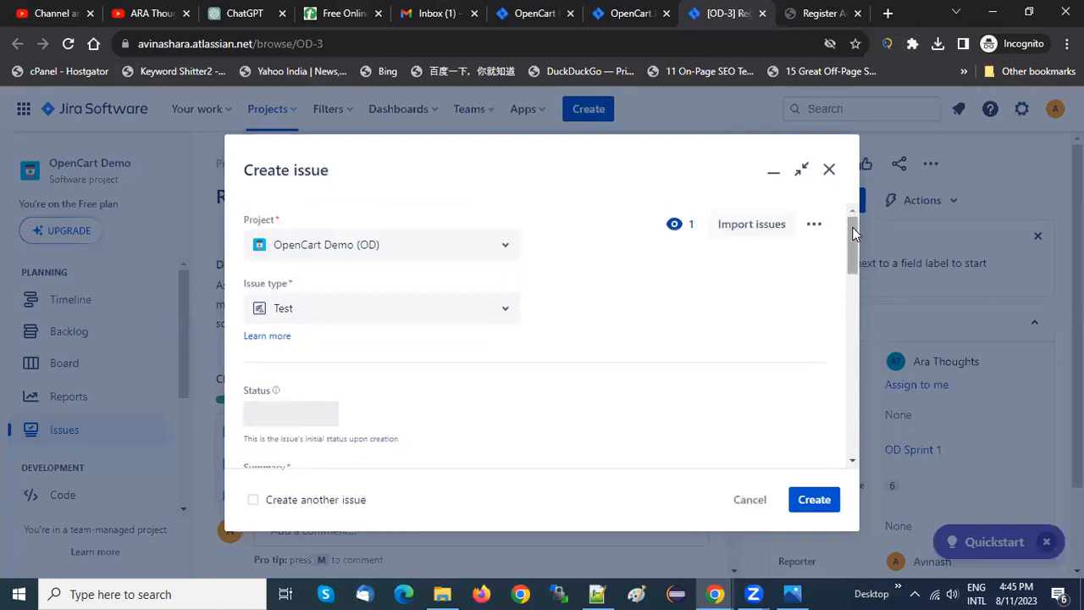
left_click(486, 318)
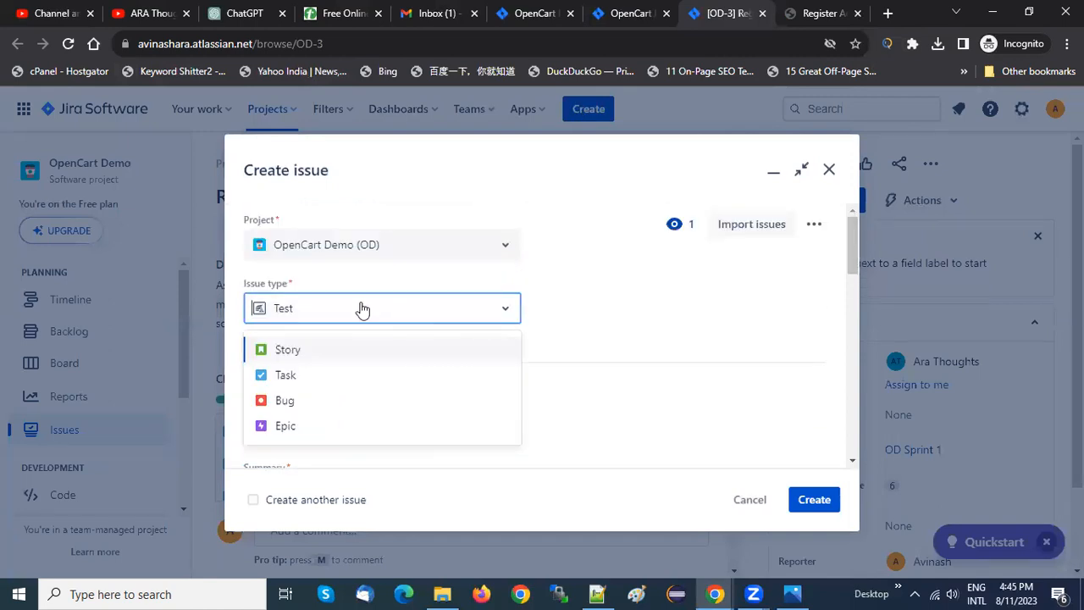
left_click(581, 323)
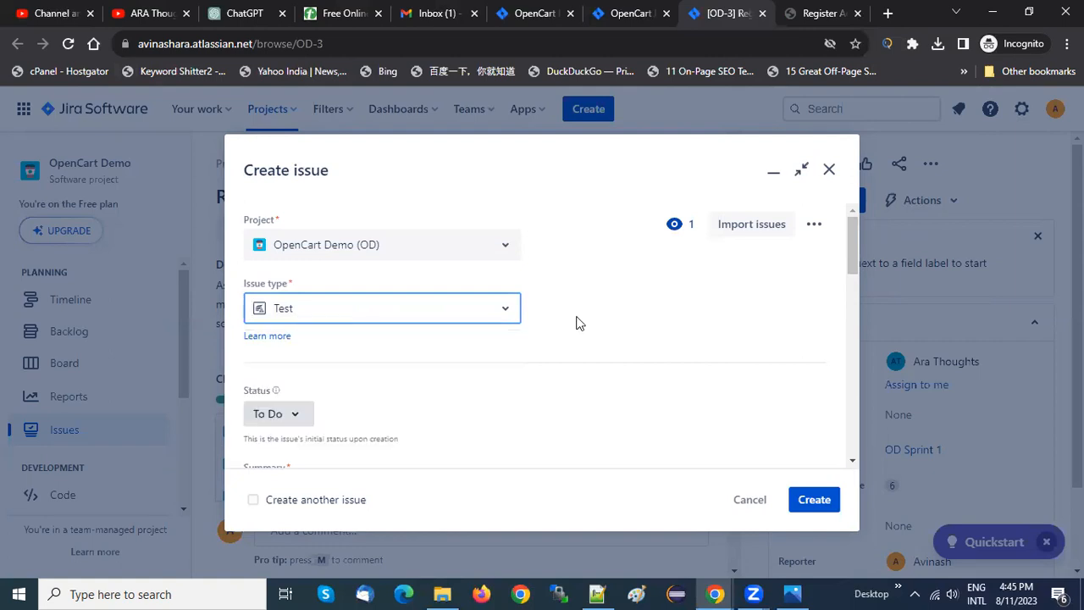
left_click_drag(855, 251, 851, 295)
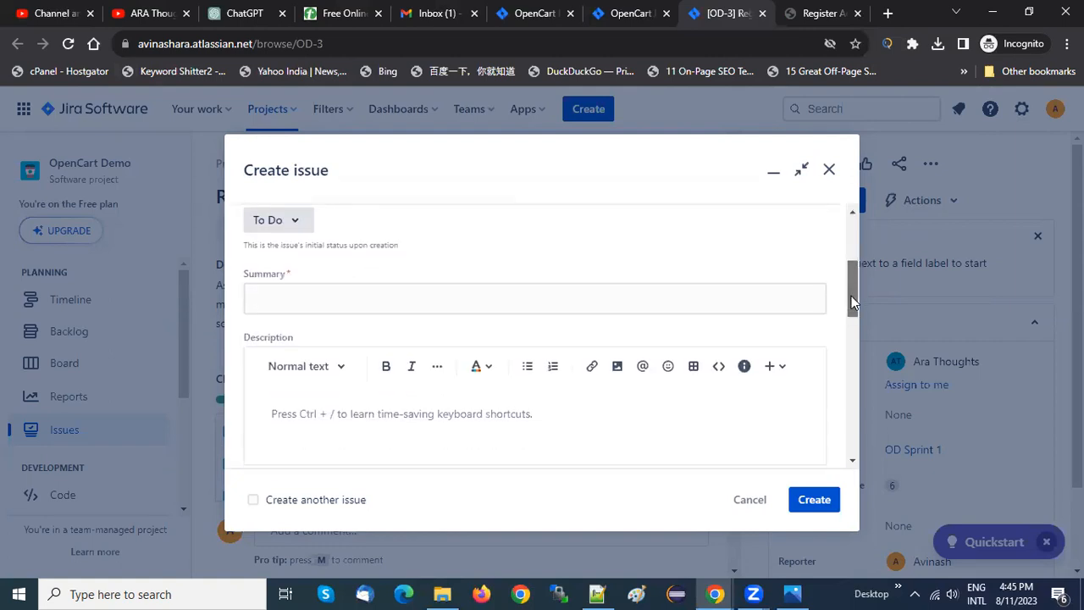
left_click(619, 302)
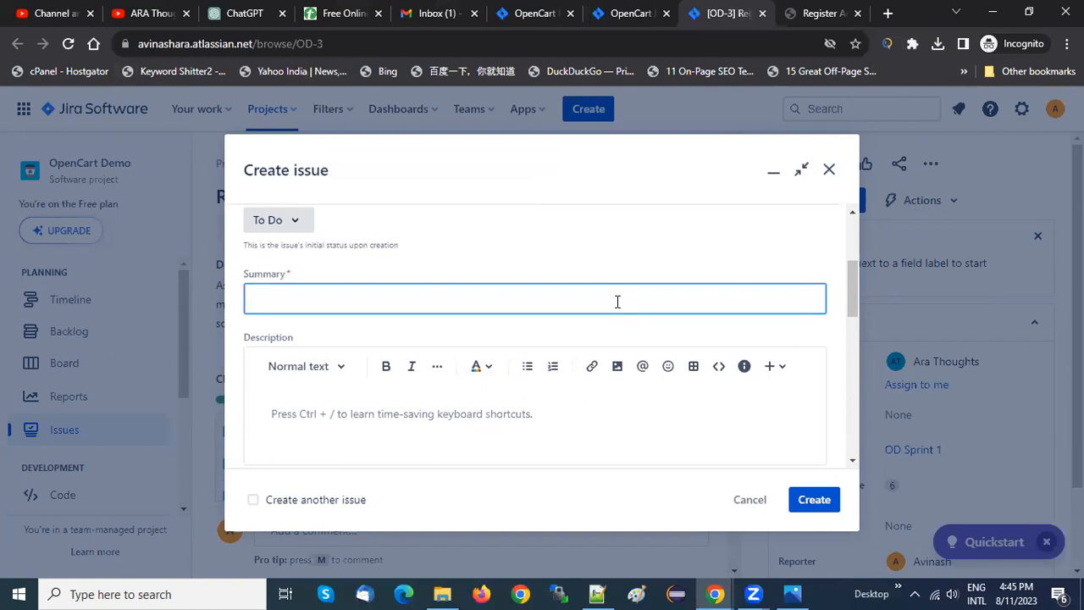
Switch to Notepad++ and note "test case title" and "test case deription" on separate lines between the two task lists
left_click(597, 593)
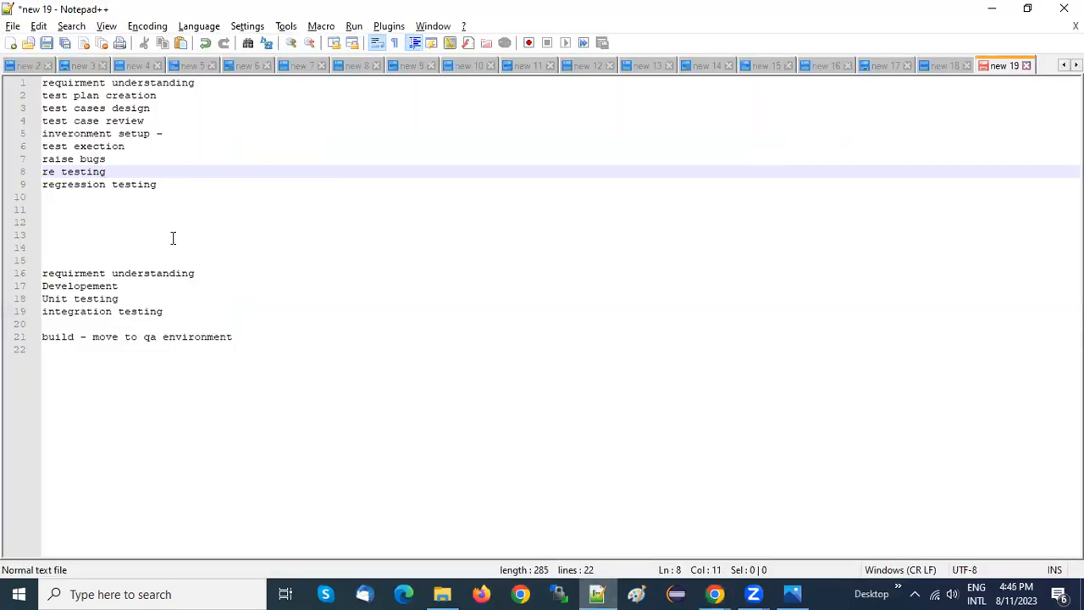
left_click(84, 222)
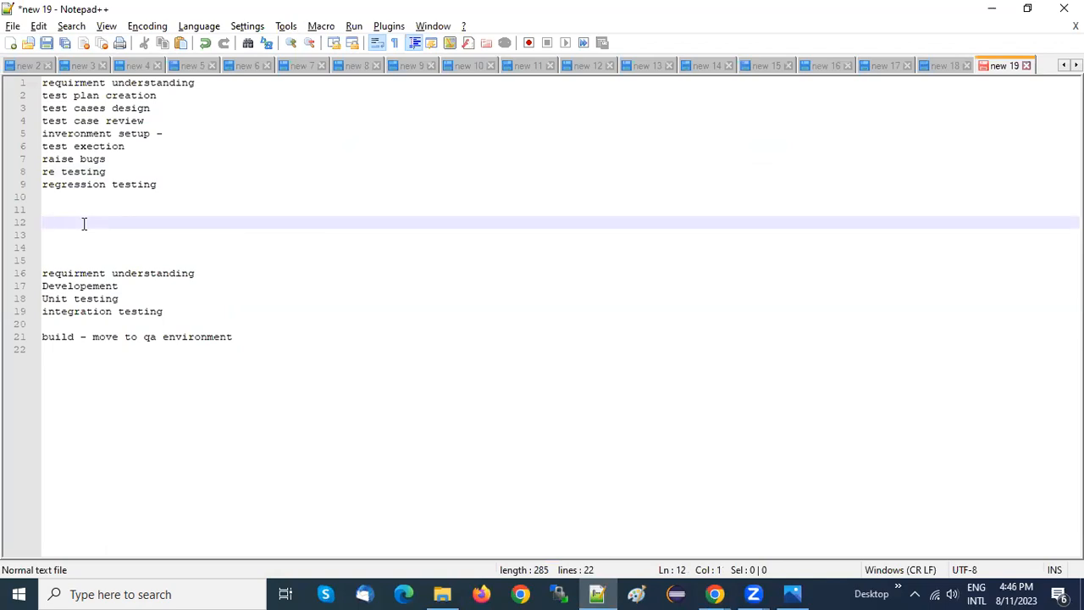
type("test case")
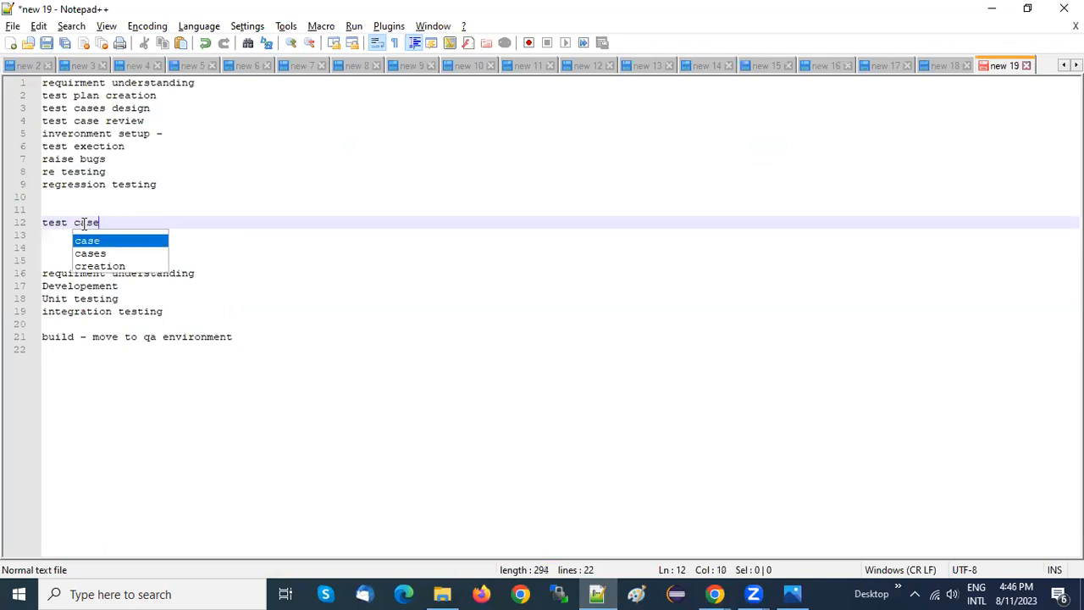
type(" title")
key("Return")
type("test case ")
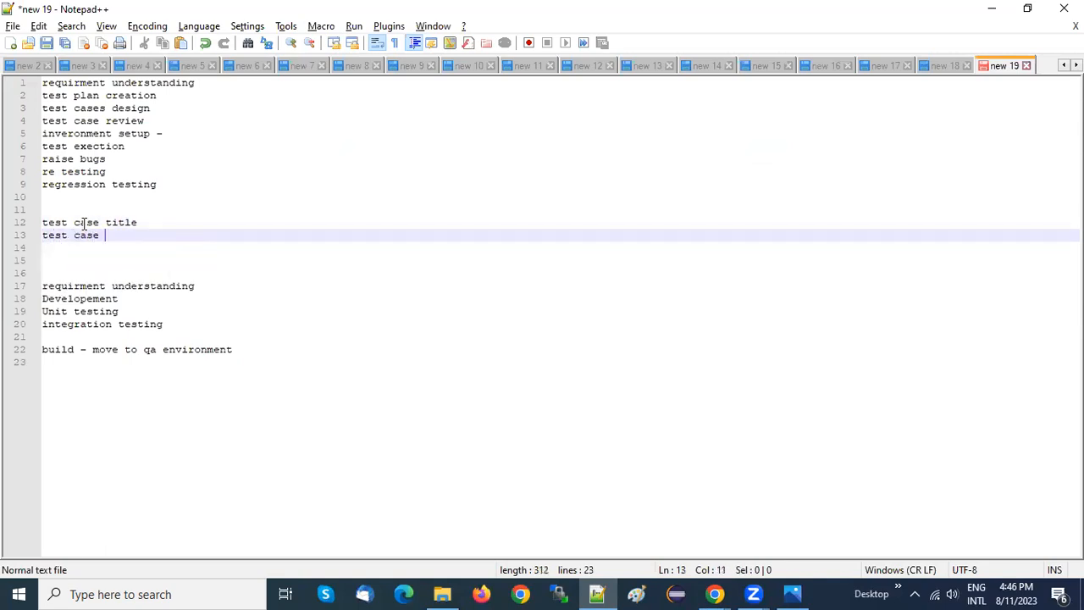
type("deription")
key("Return")
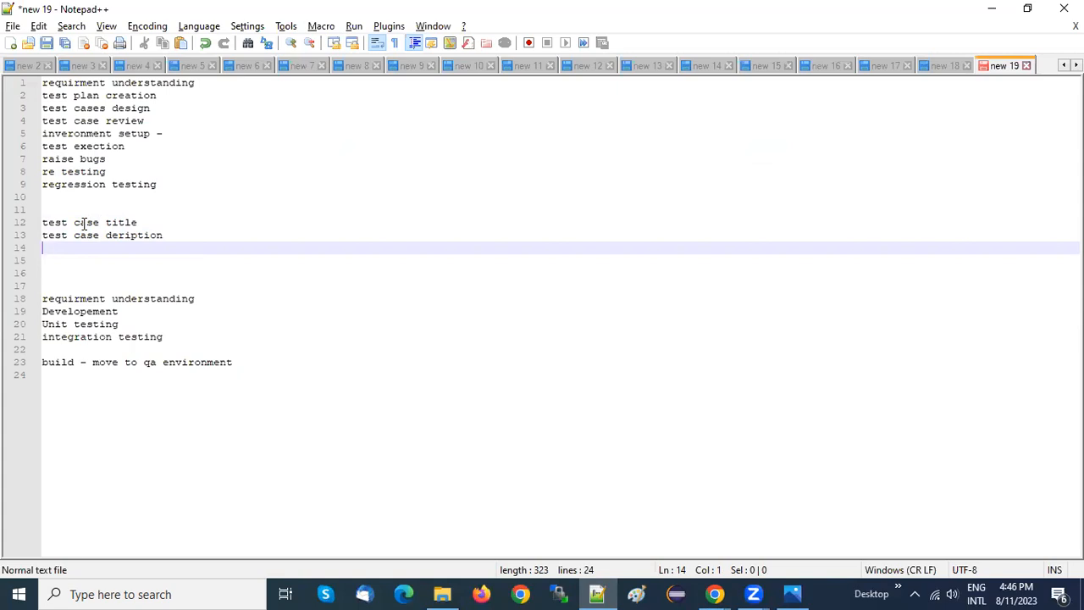
Delete the two test case lines from the notes and return to the Create issue form in the browser
key("shift+Up")
key("shift+Up")
key("shift+Up")
key("BackSpace")
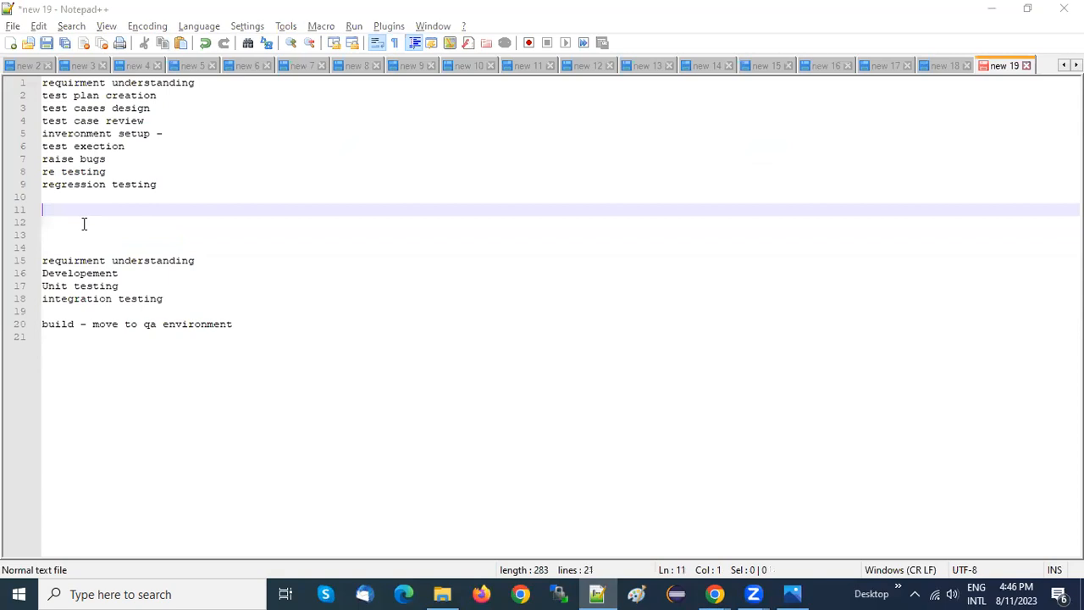
key("alt+Tab")
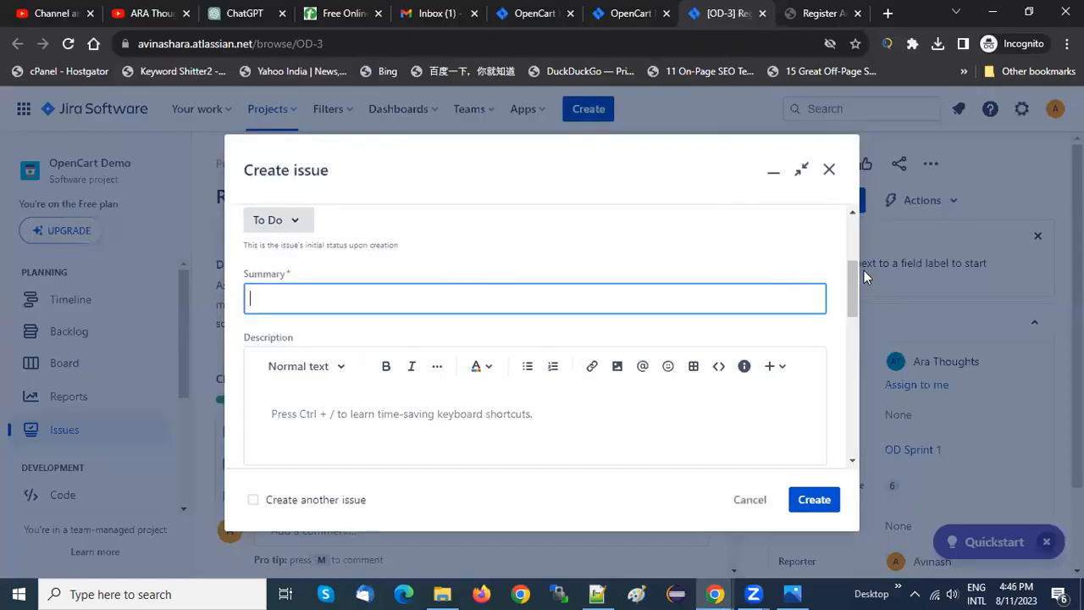
Review the Create issue form's fields, from project and issue type through summary and description to labels, story points and sprint
left_click_drag(849, 283, 854, 197)
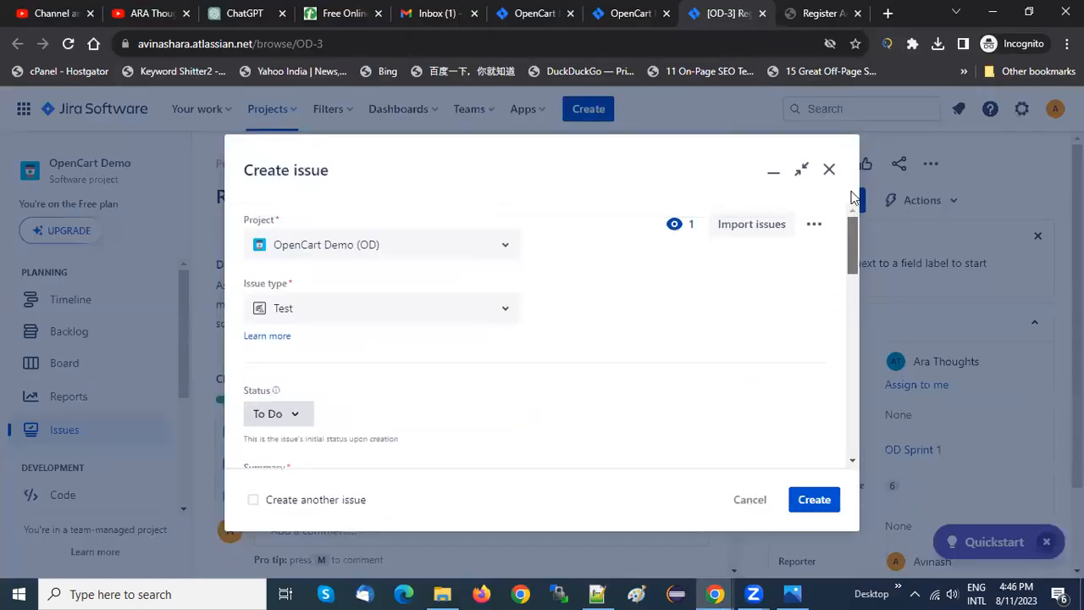
left_click_drag(852, 341, 853, 359)
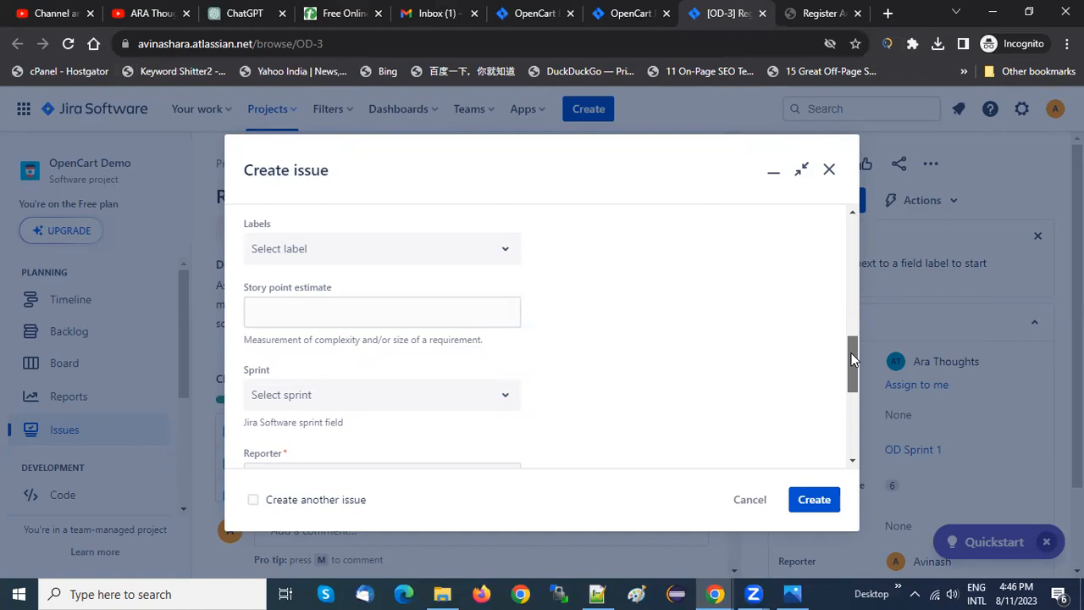
left_click(218, 8)
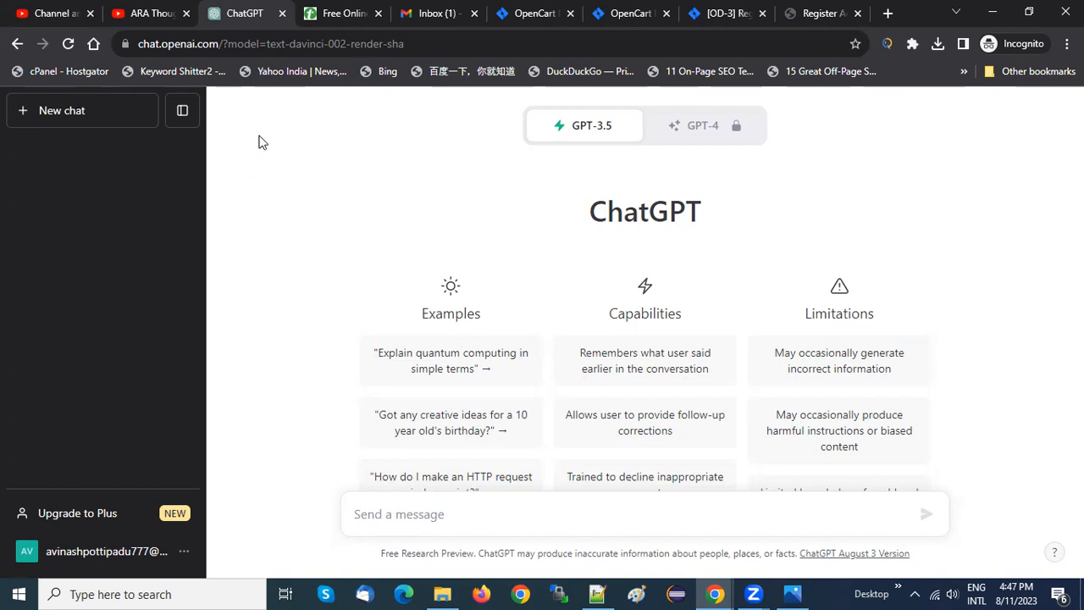
left_click(634, 10)
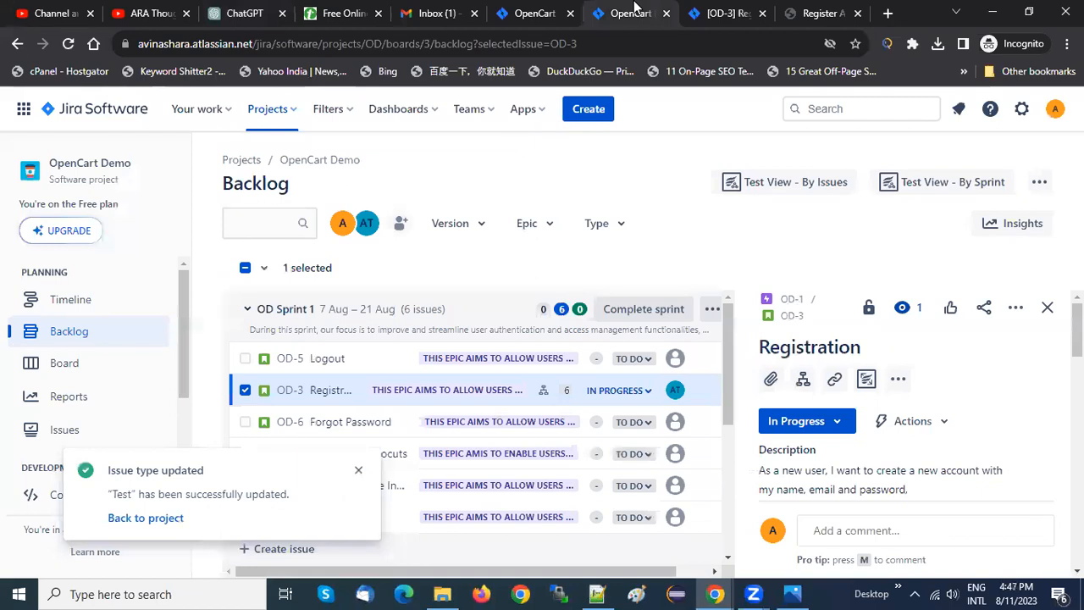
left_click(718, 11)
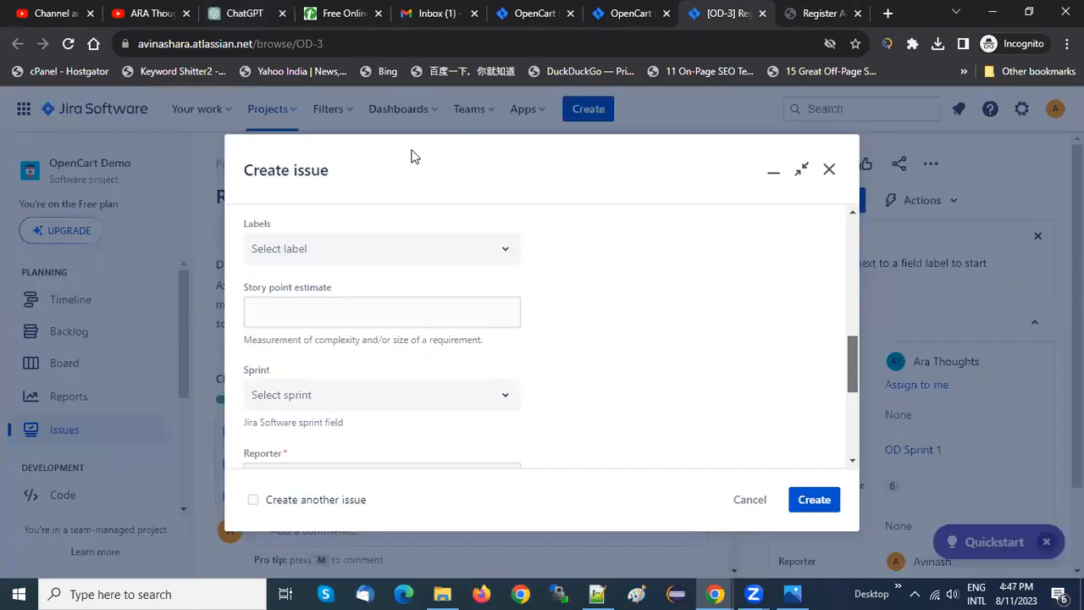
left_click_drag(853, 369, 849, 289)
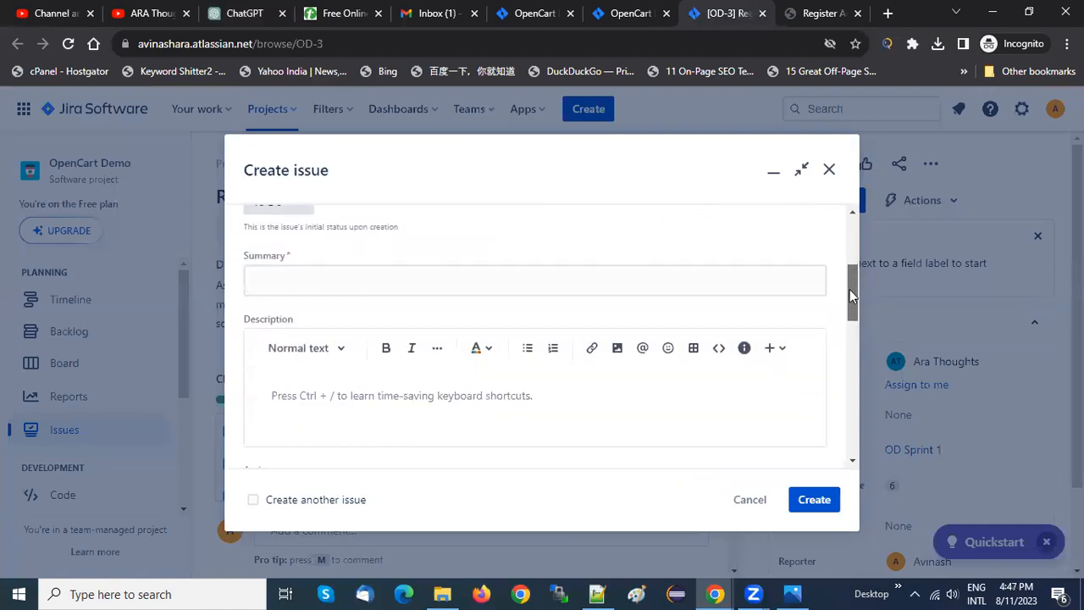
left_click(537, 273)
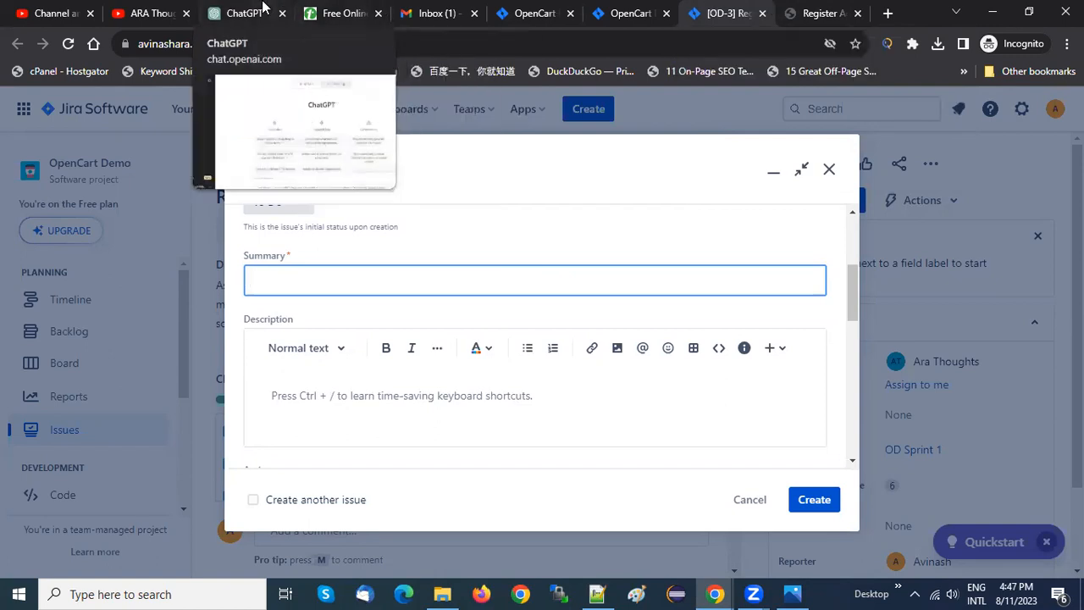
left_click(262, 8)
left_click(614, 9)
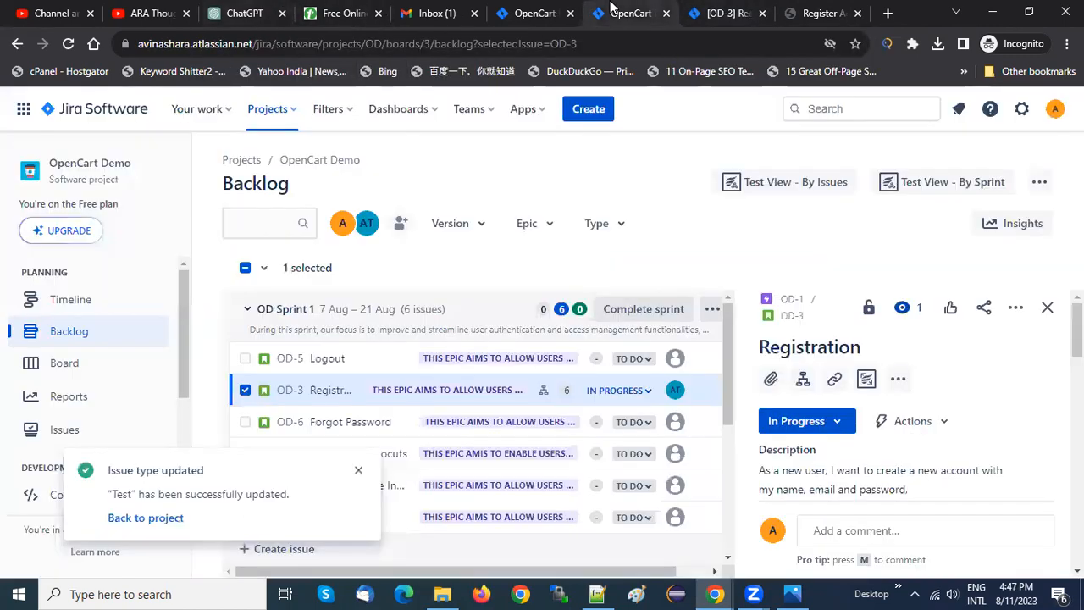
left_click(710, 10)
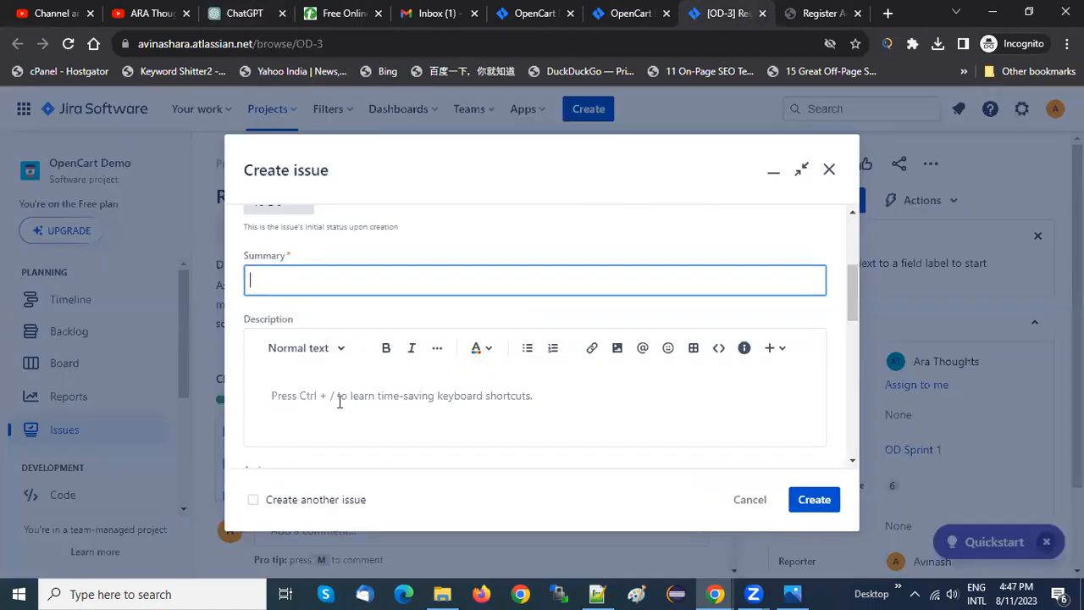
mouse_move(854, 298)
left_mouse_down()
mouse_move(854, 453)
mouse_move(854, 243)
mouse_move(848, 292)
left_mouse_up()
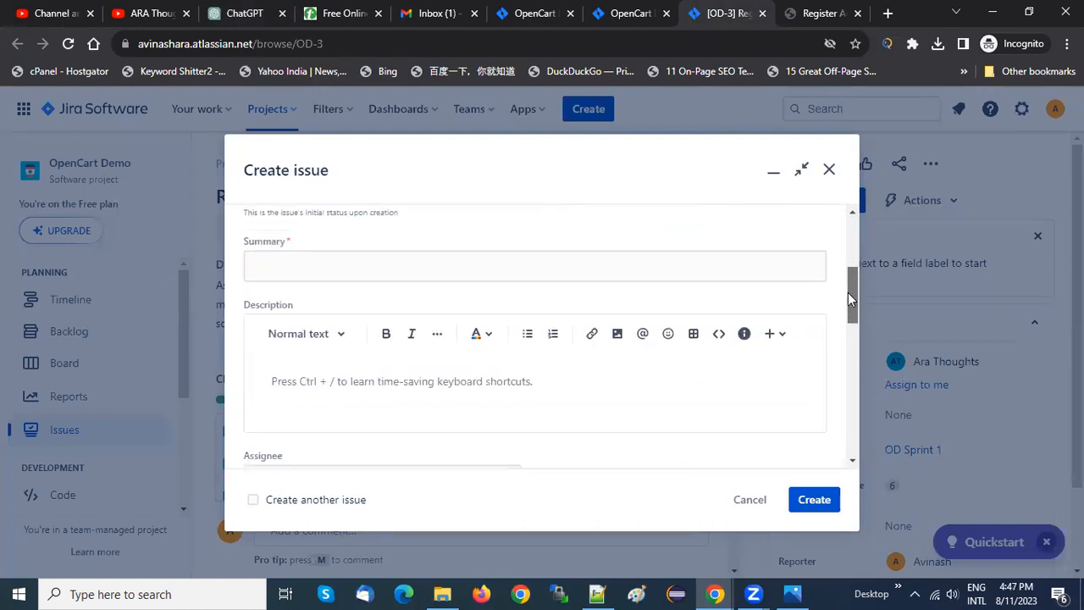
Switch to ChatGPT and send the prompt "write test case title and description for register funtionality"
left_click(255, 8)
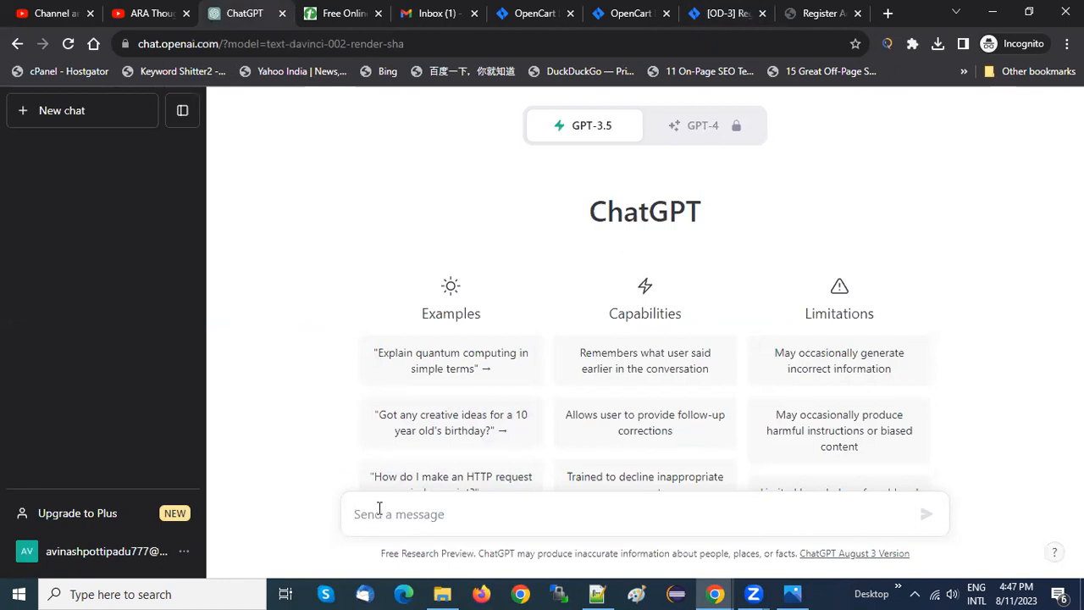
type("write test case title and description for register ")
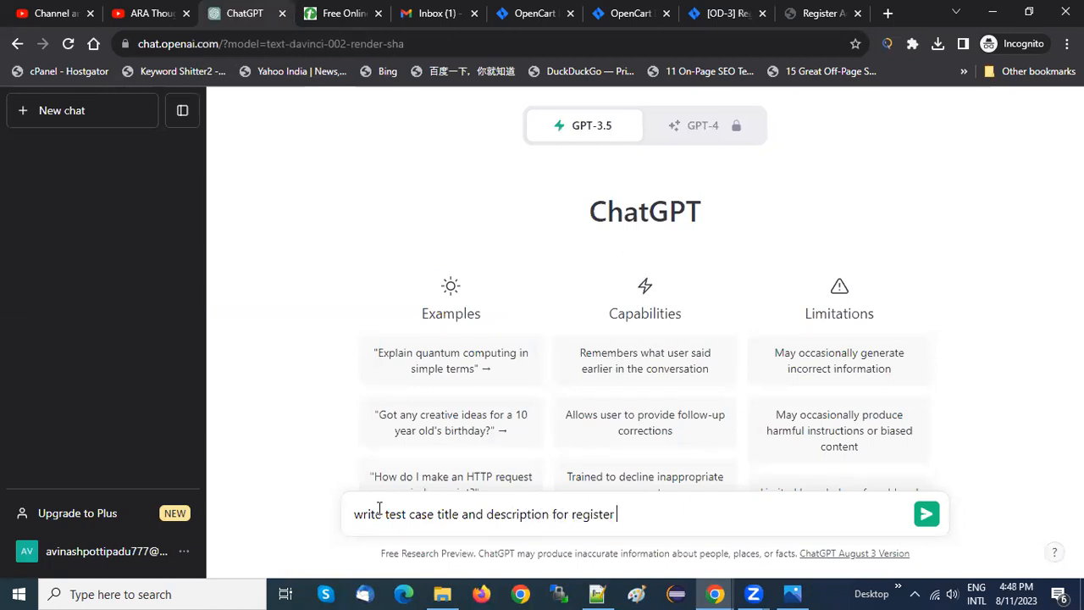
type("funtionality")
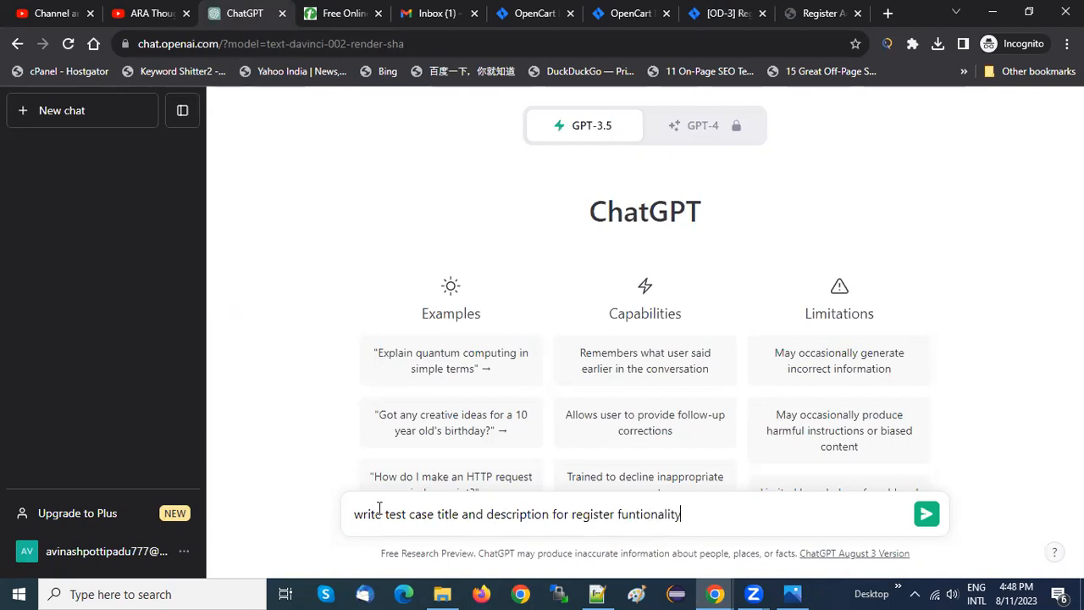
key("Return")
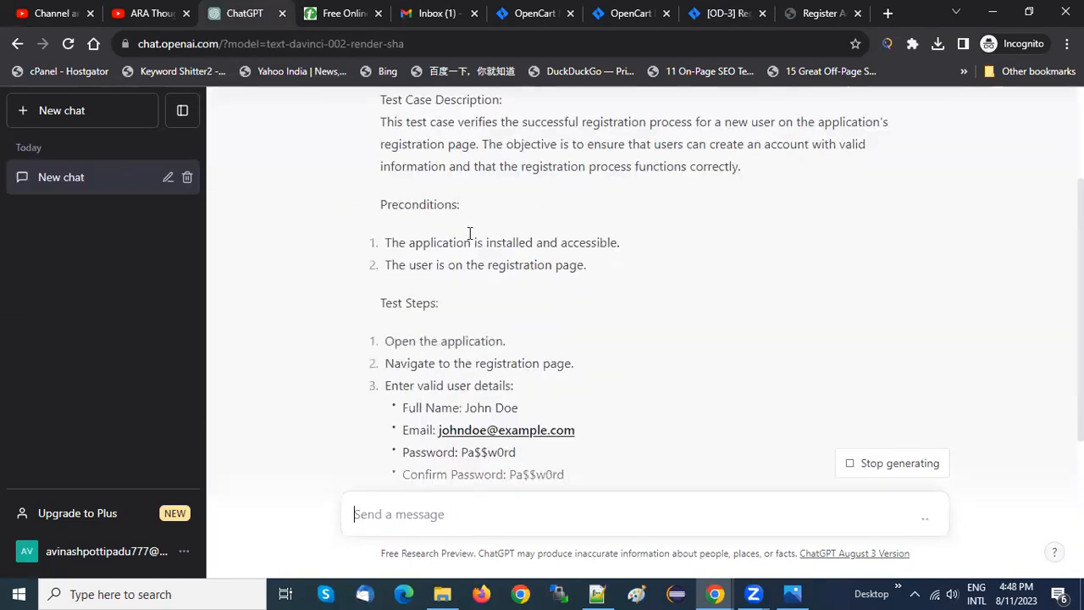
Copy the title "Registration Functionality - Successful User Registration" from ChatGPT's answer into the new Jira test's Summary
scroll(425, 342, "down", 5)
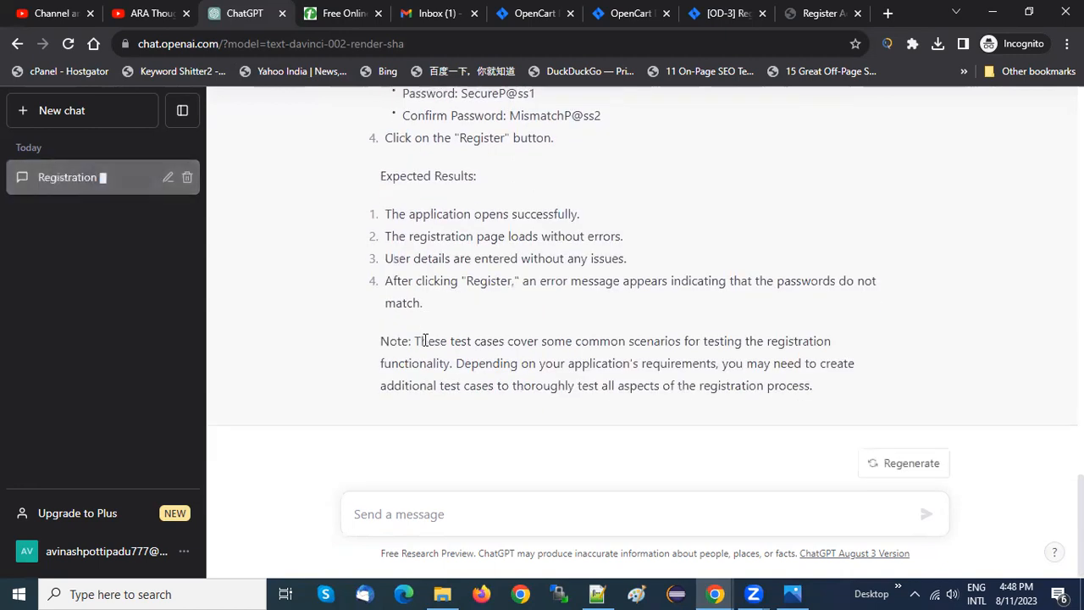
scroll(425, 341, "up", 5)
scroll(425, 341, "up", 5)
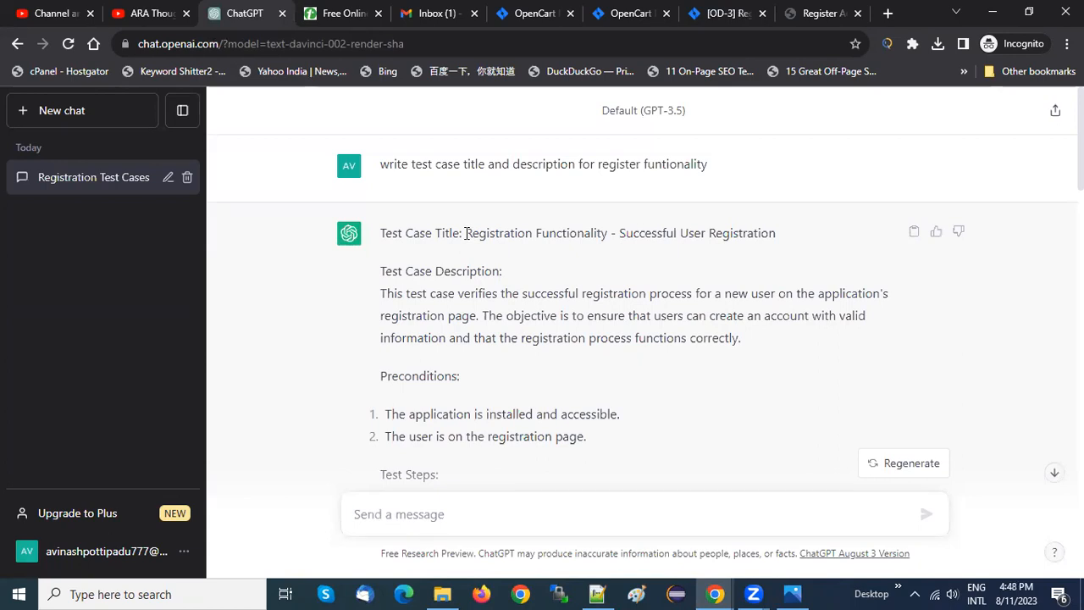
left_click_drag(466, 233, 818, 239)
key("ctrl+c")
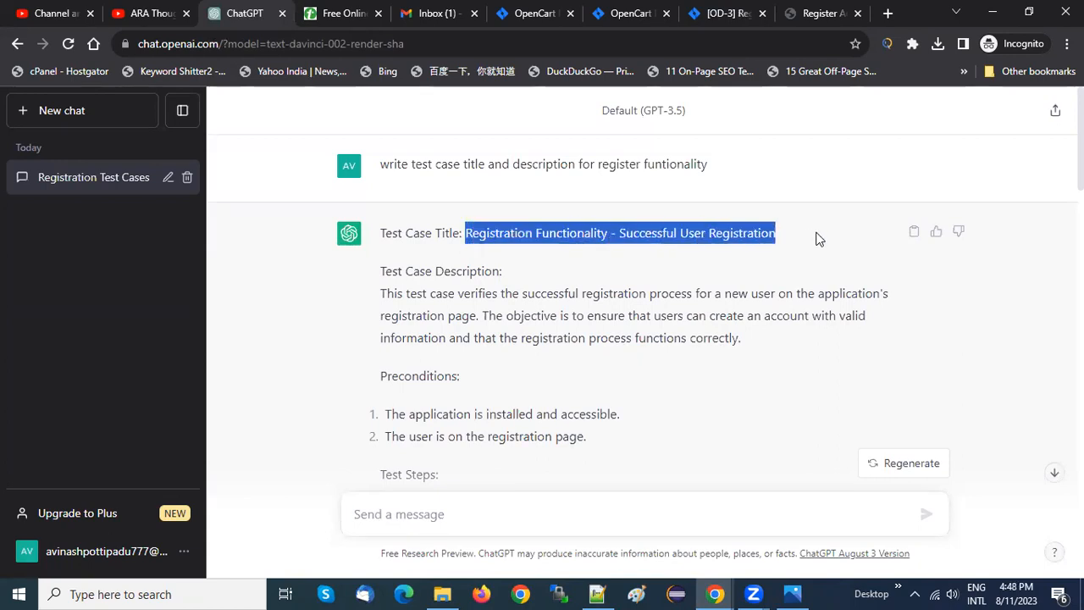
left_click(727, 12)
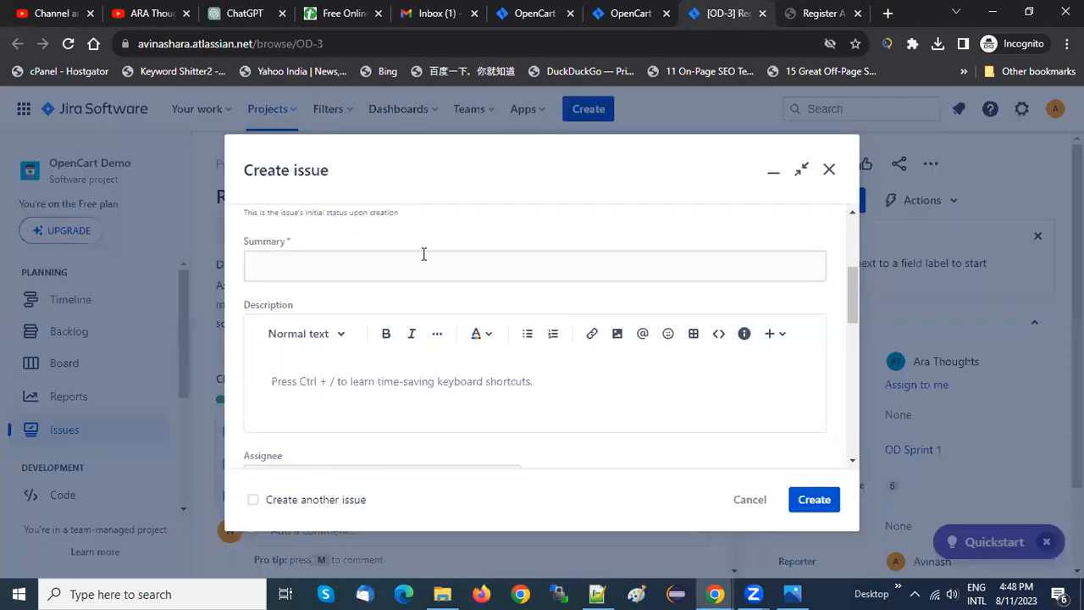
left_click(326, 264)
key("ctrl+v")
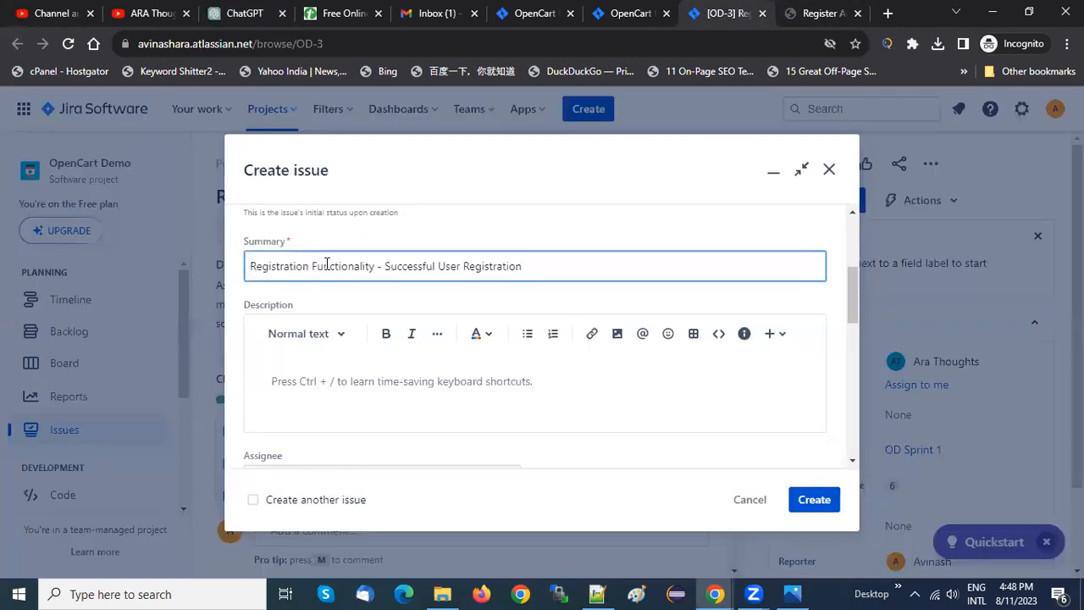
Replace the new test's Summary with "Verify register funtionality using valid credencials"
left_click(293, 378)
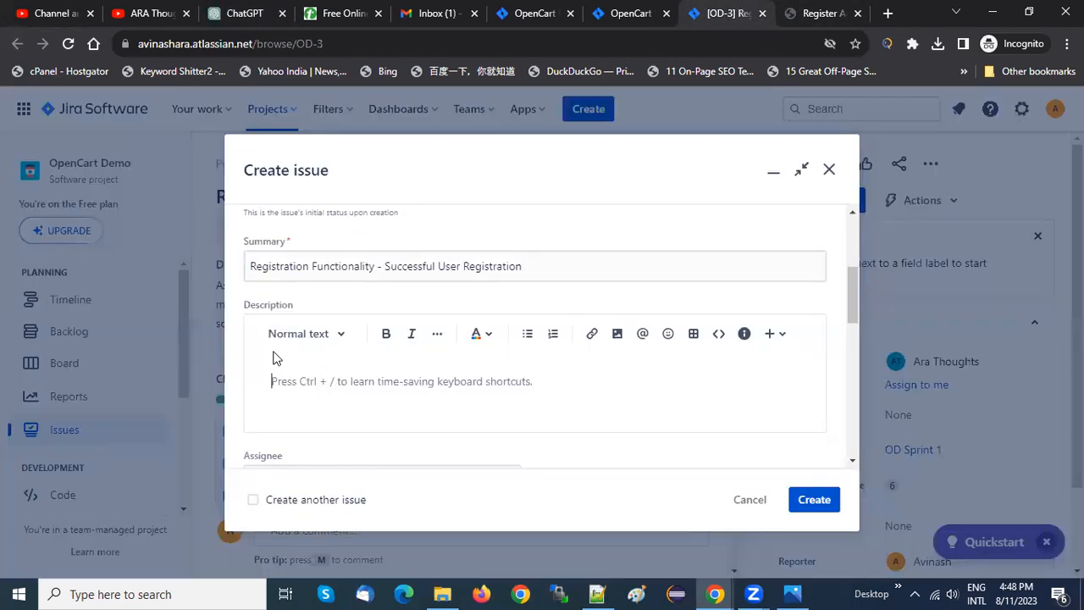
left_click_drag(252, 266, 380, 268)
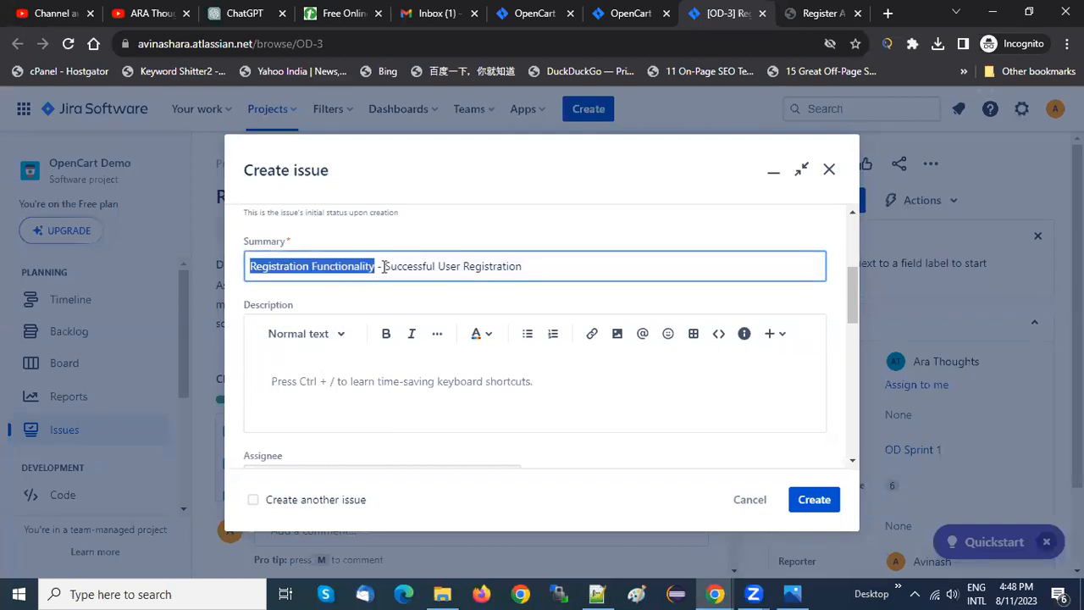
left_click(384, 268)
left_click(570, 262, "shift")
left_click(570, 262)
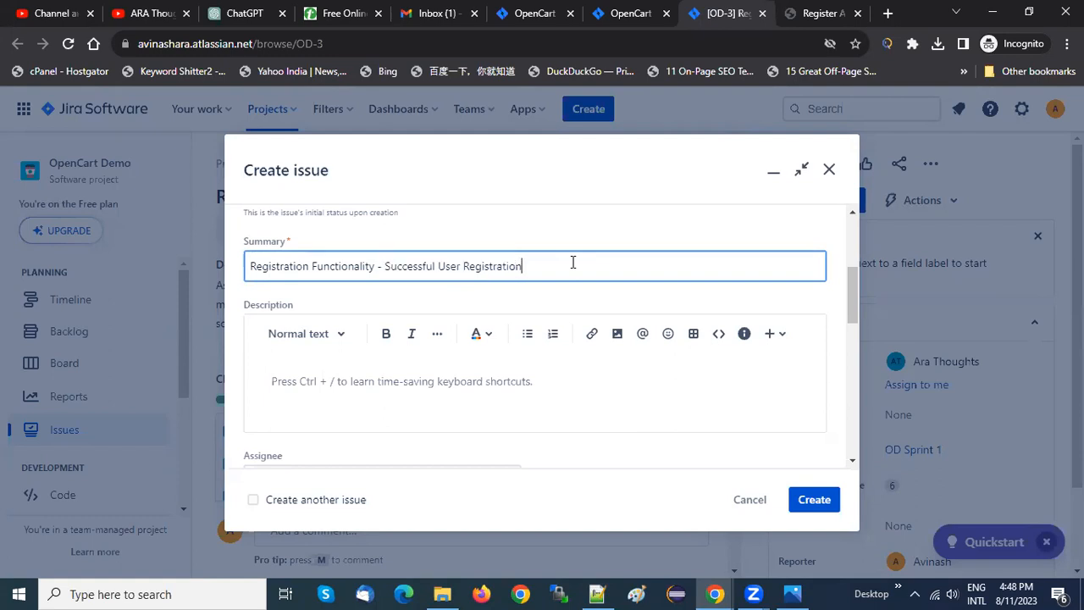
key("ctrl+a")
key("BackSpace")
type("V")
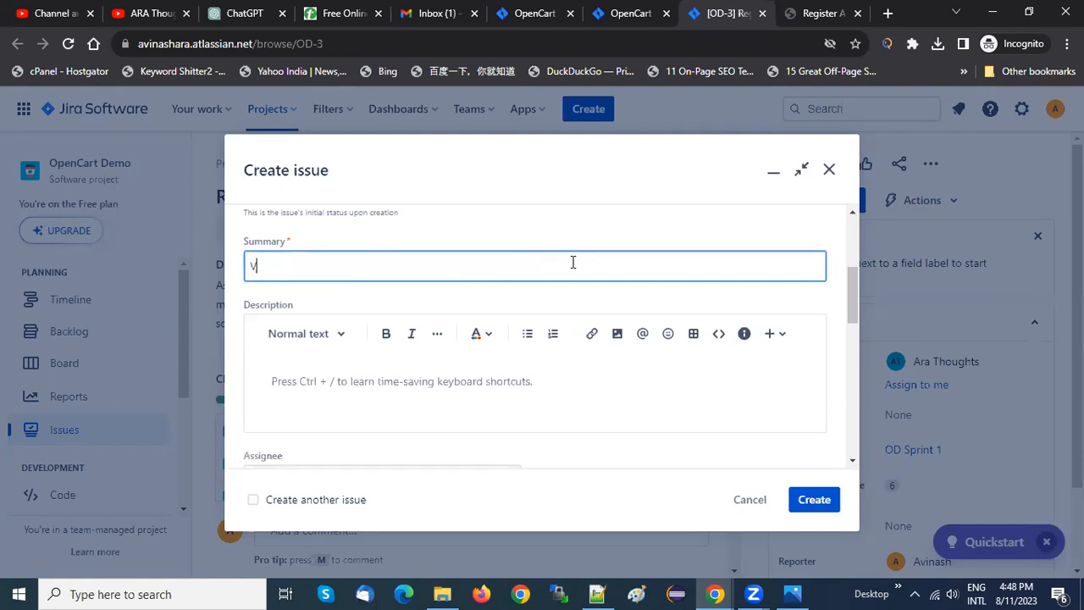
type("erify register funtionality")
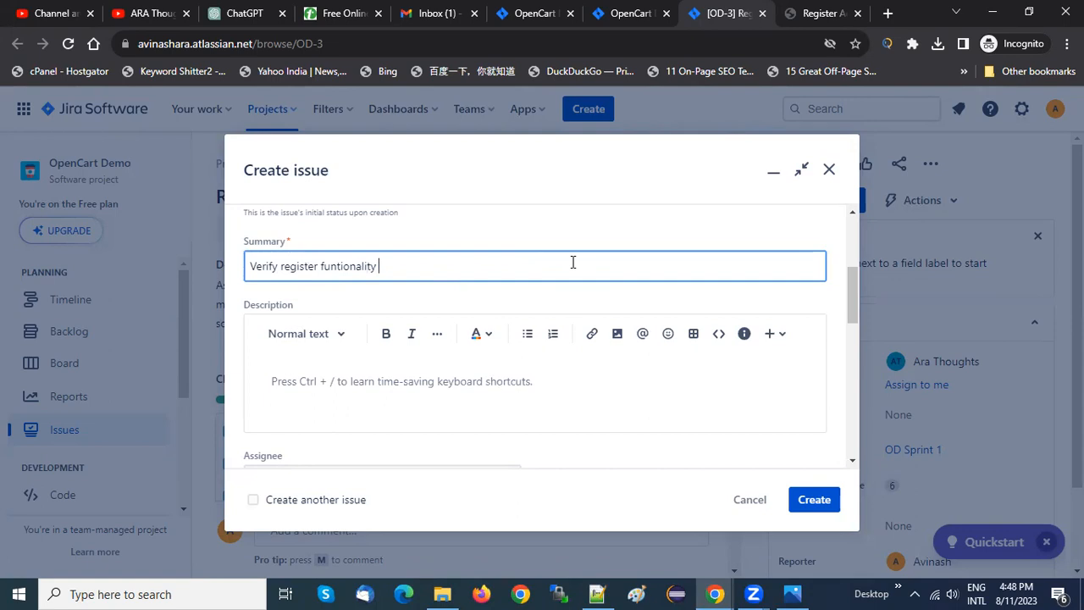
type(" using valid creden")
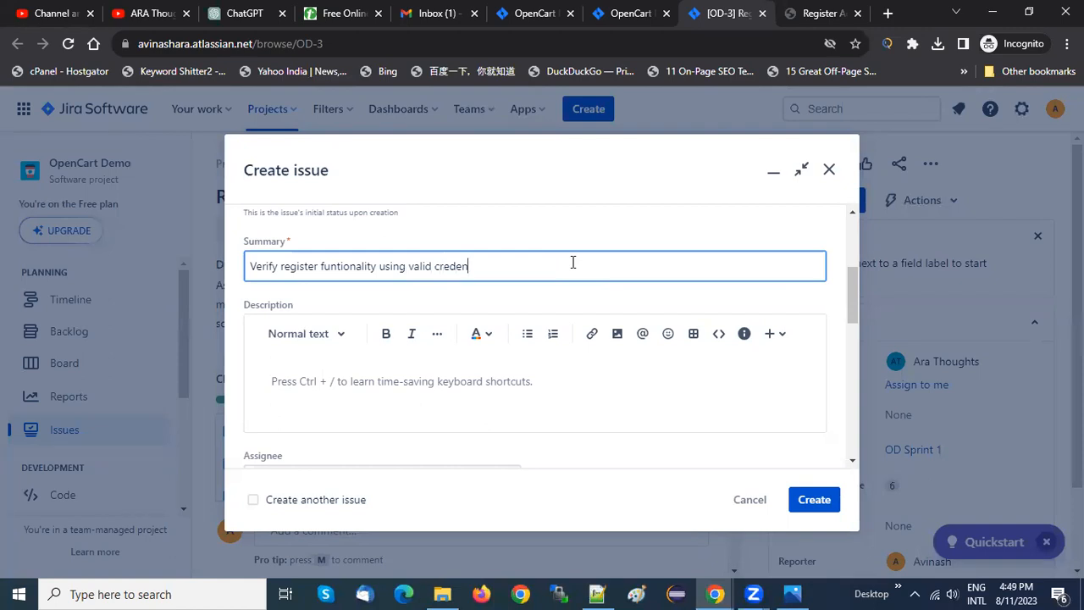
type("cials")
Copy the successful-registration test case description from ChatGPT's answer into the new test's Description and add blank lines below it
left_click(330, 381)
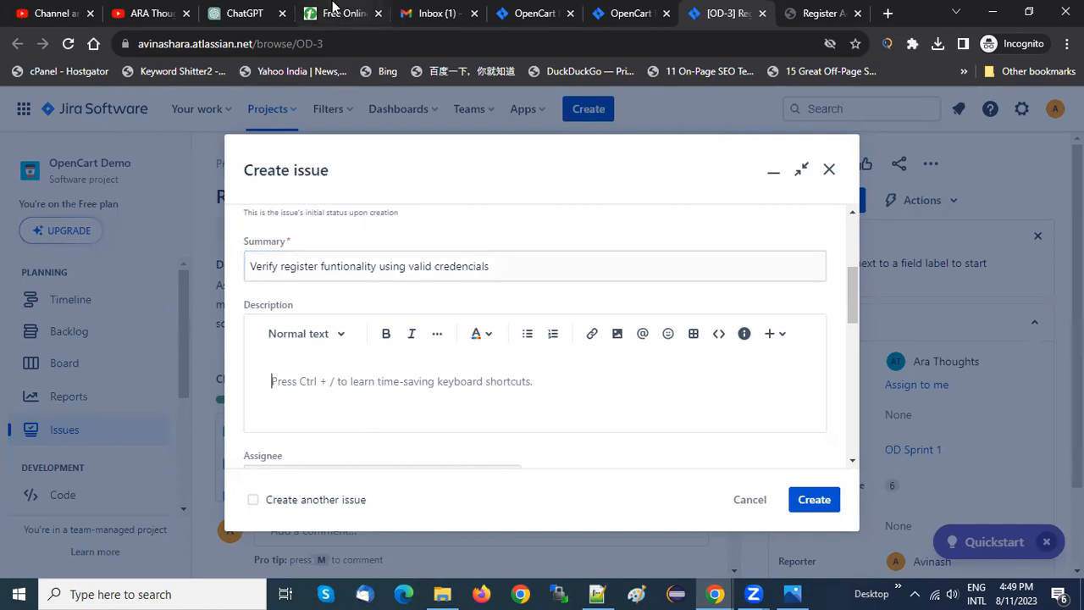
left_click(263, 12)
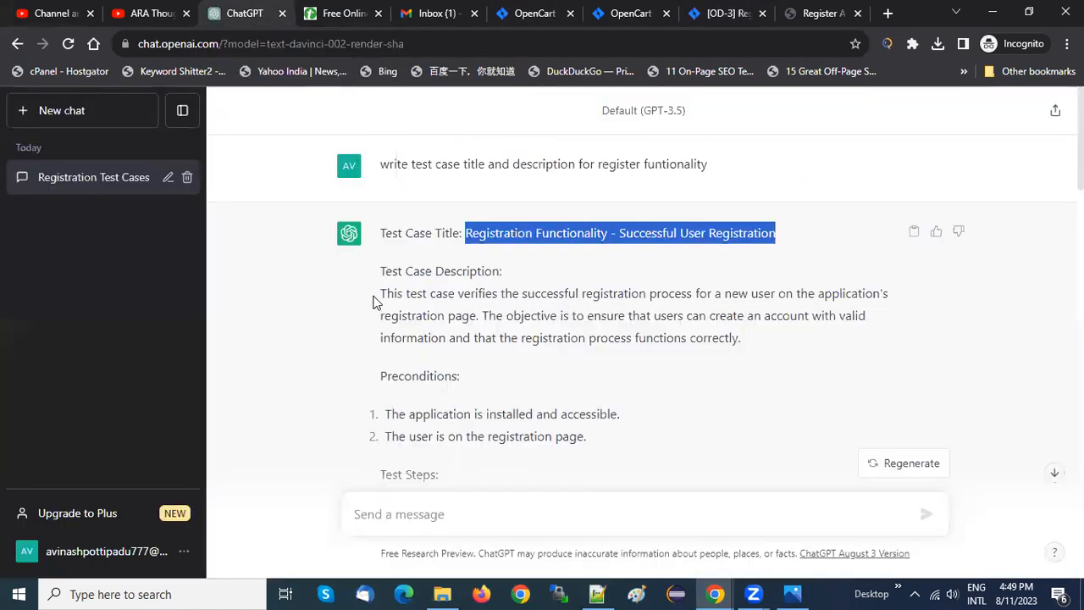
left_click_drag(379, 294, 770, 343)
key("ctrl+c")
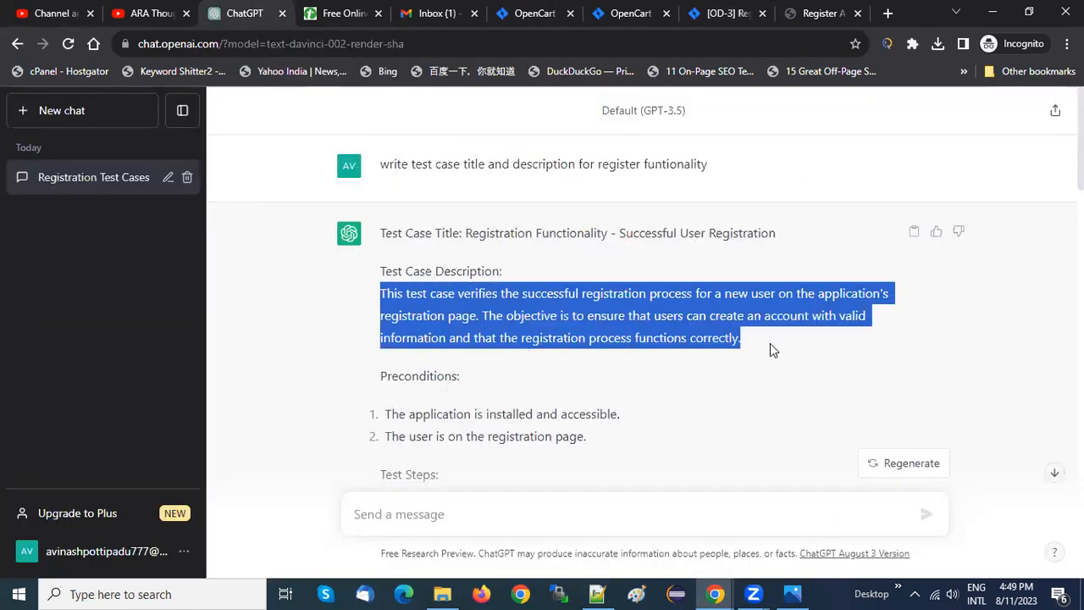
left_click(627, 12)
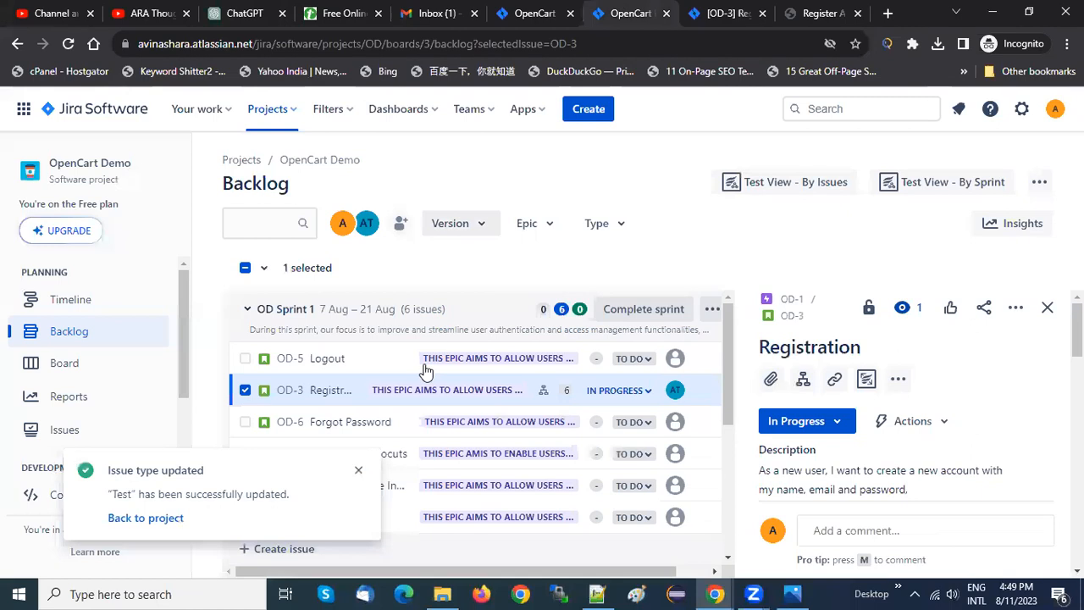
left_click(716, 11)
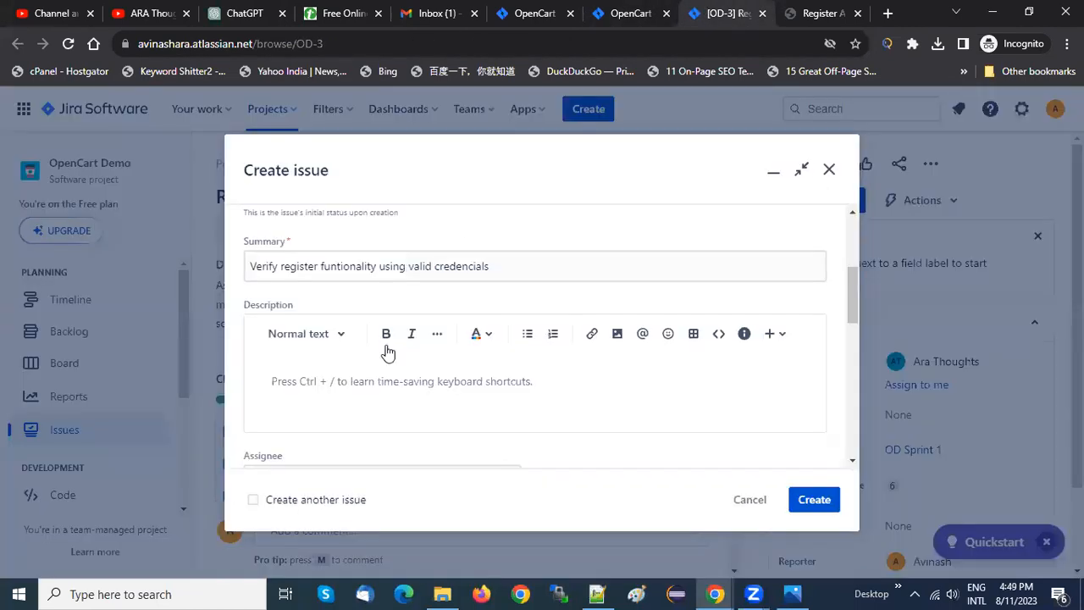
left_click(272, 381)
key("ctrl+v")
key("Return")
key("Return")
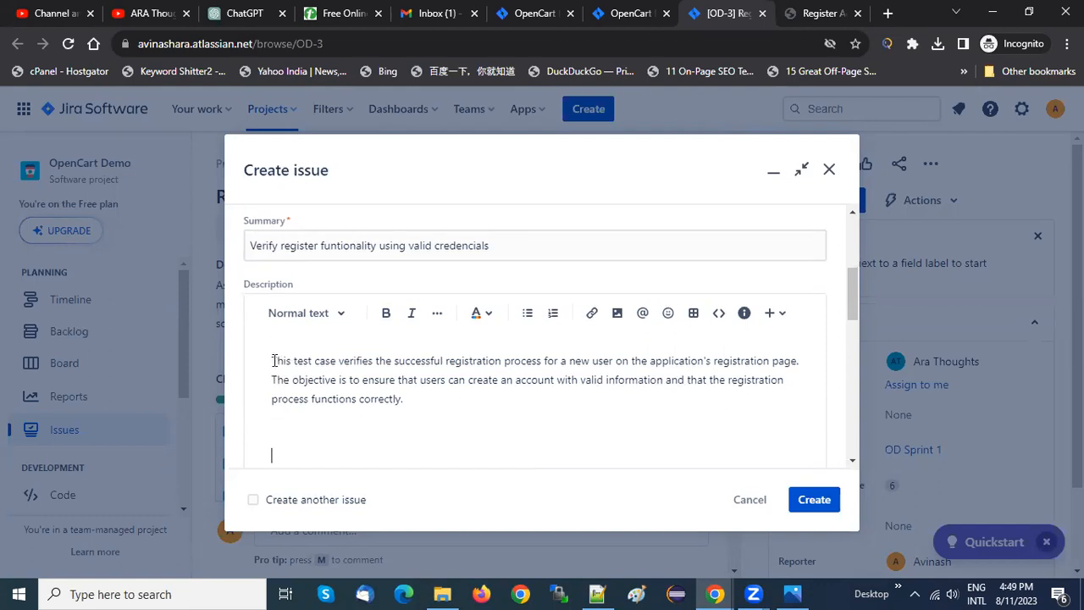
Read through the pasted description's test purpose and objective sentences
left_click_drag(272, 360, 792, 361)
left_click(422, 363)
left_click(576, 361)
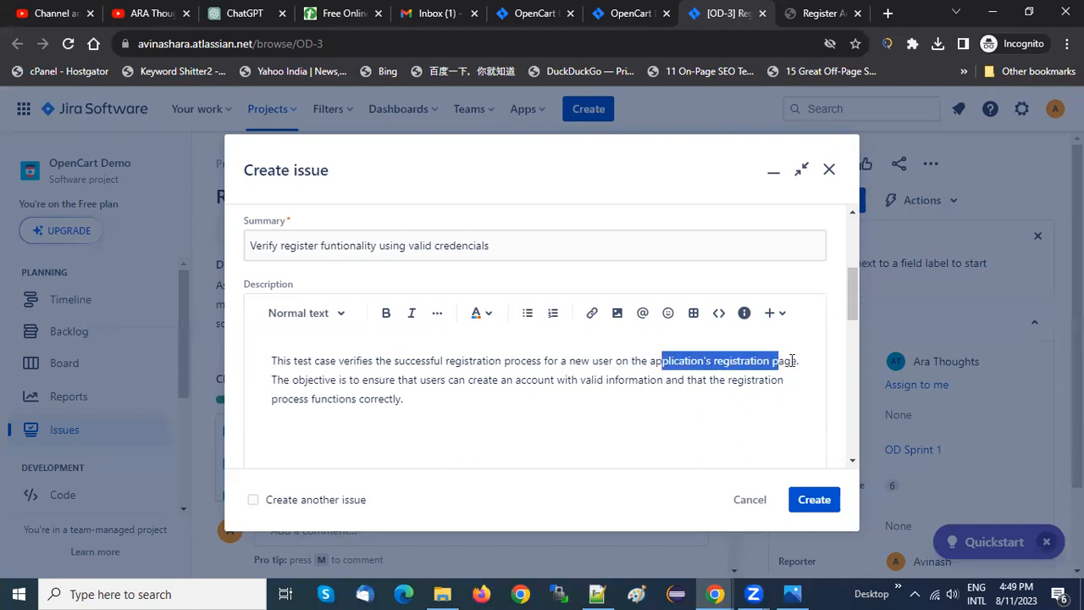
left_click(277, 380)
left_click_drag(358, 378, 427, 404)
left_click(479, 381)
left_click(701, 379)
left_click(427, 404)
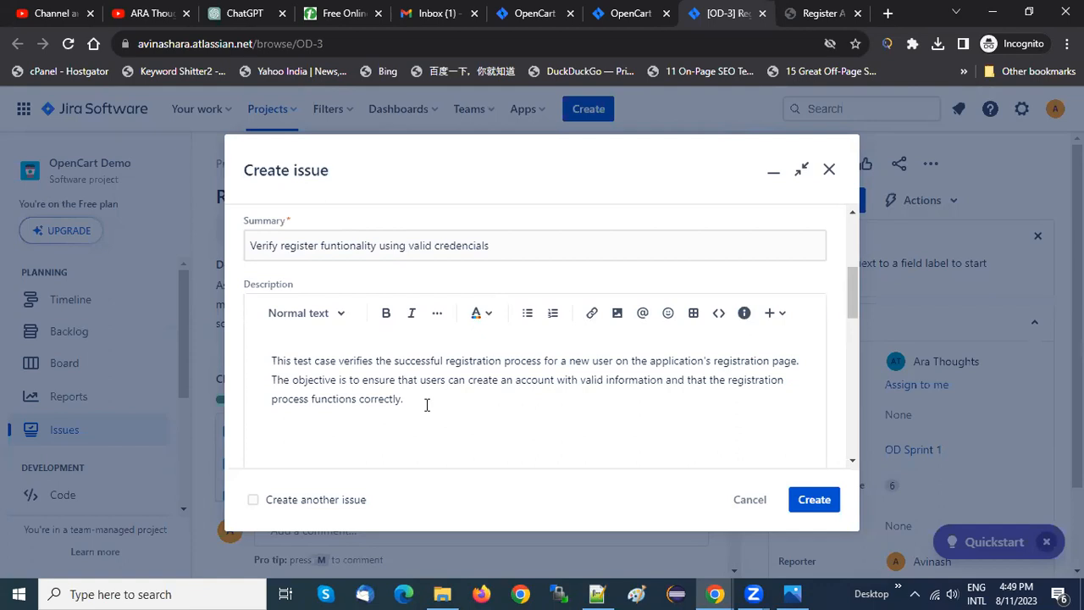
Compare the description in the Jira form with ChatGPT's prompt and generated test case description
left_click(230, 12)
left_click(431, 307)
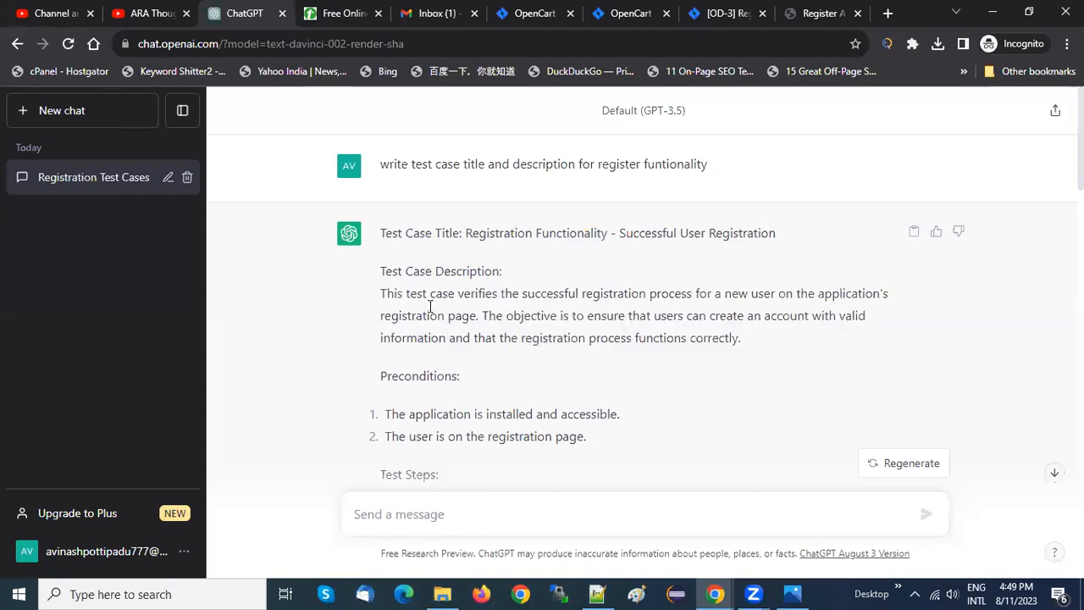
left_click(690, 10)
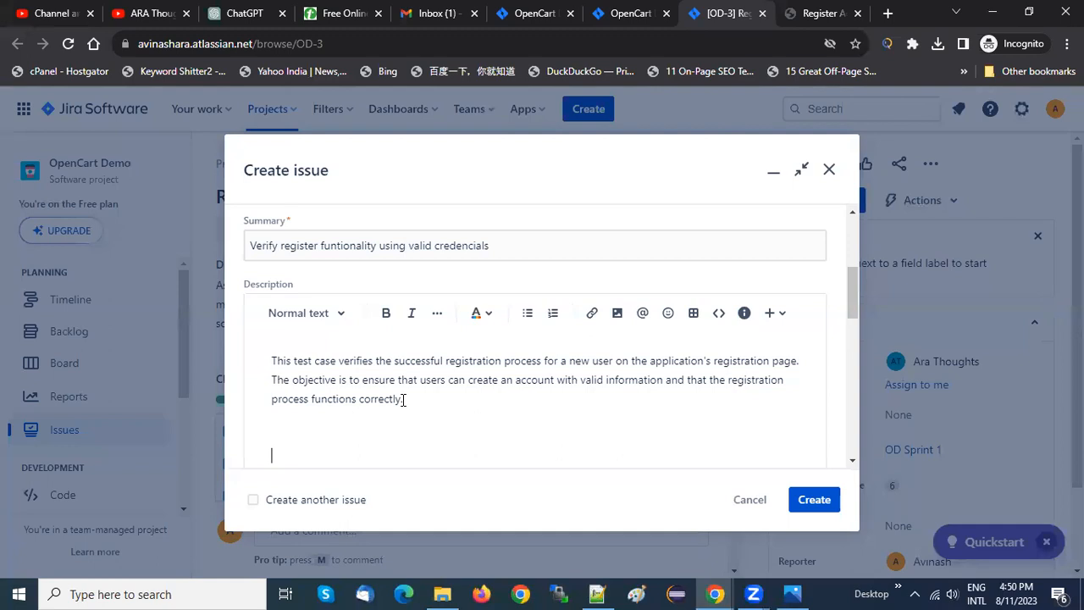
left_click_drag(422, 399, 250, 354)
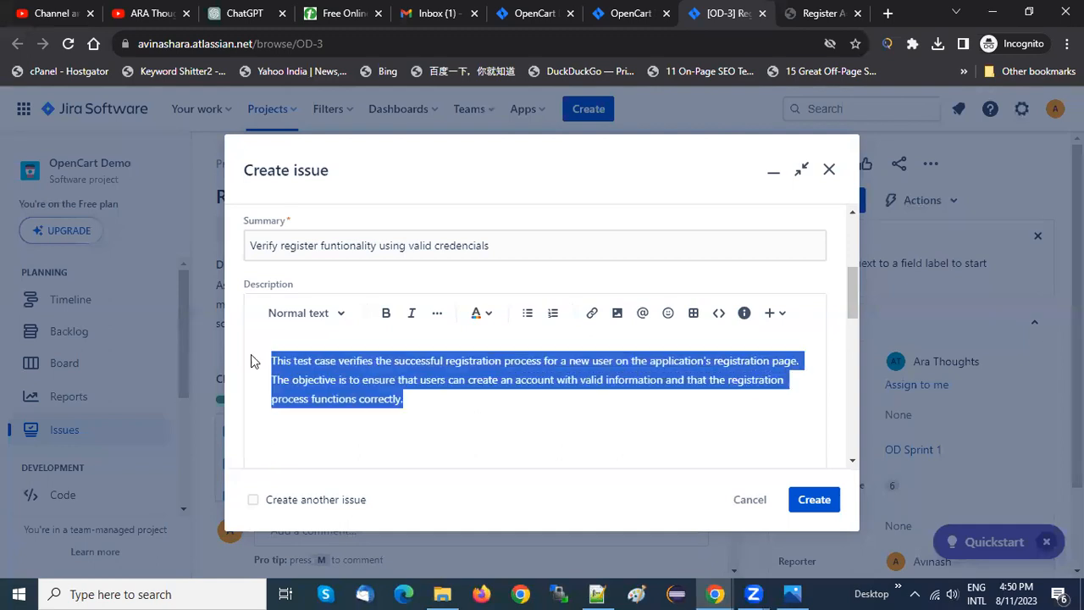
left_click(446, 408)
left_click_drag(420, 399, 251, 356)
left_click(279, 449)
left_click(227, 13)
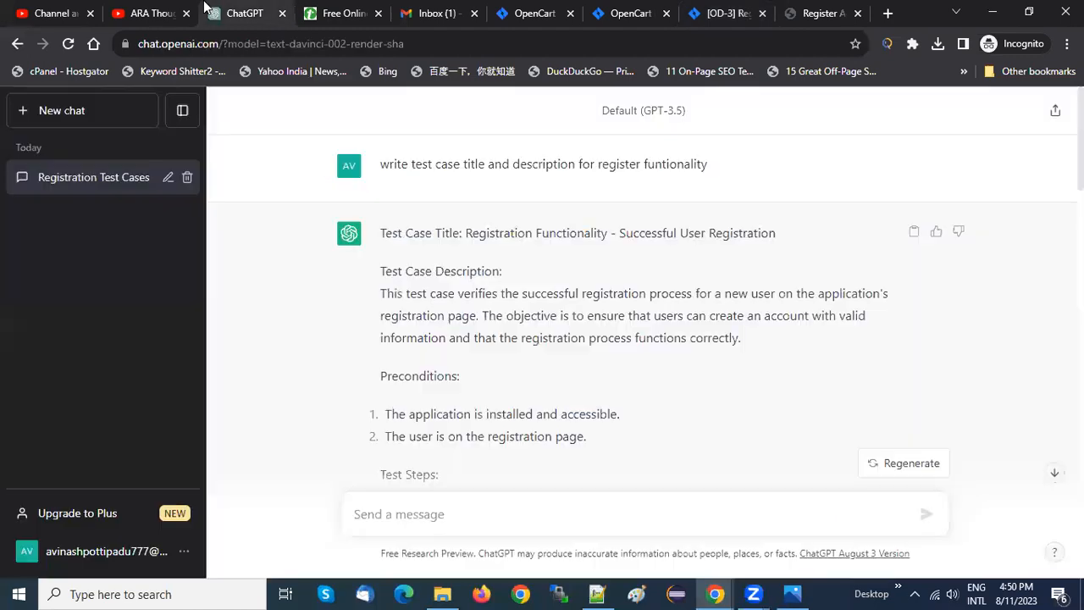
left_click_drag(380, 163, 564, 191)
left_click(370, 297)
left_click_drag(370, 296, 709, 339)
left_click(677, 315)
left_click(604, 10)
left_click(730, 10)
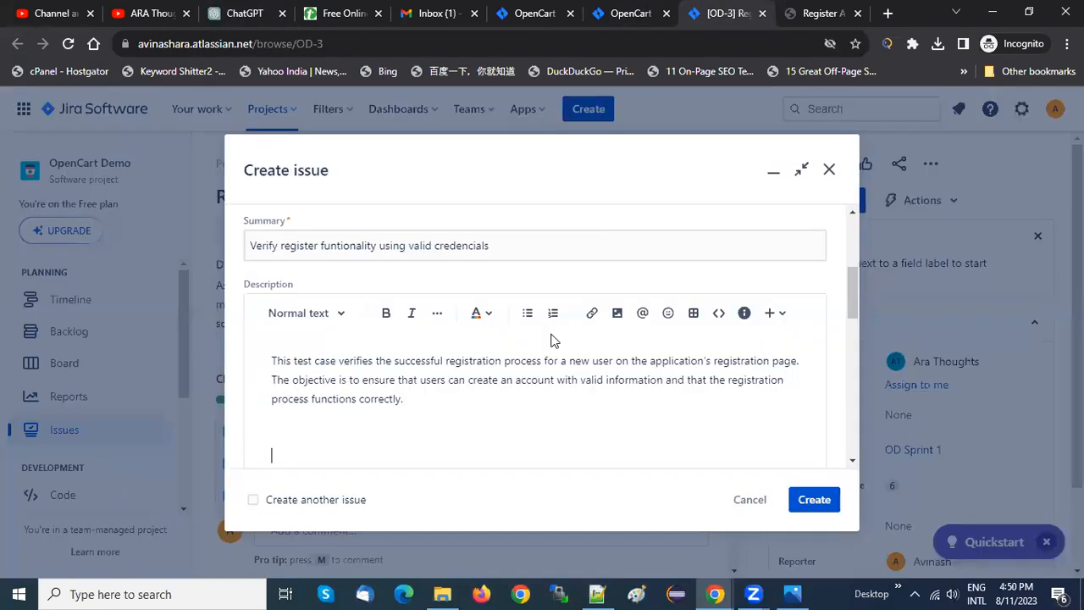
left_click_drag(416, 404, 263, 356)
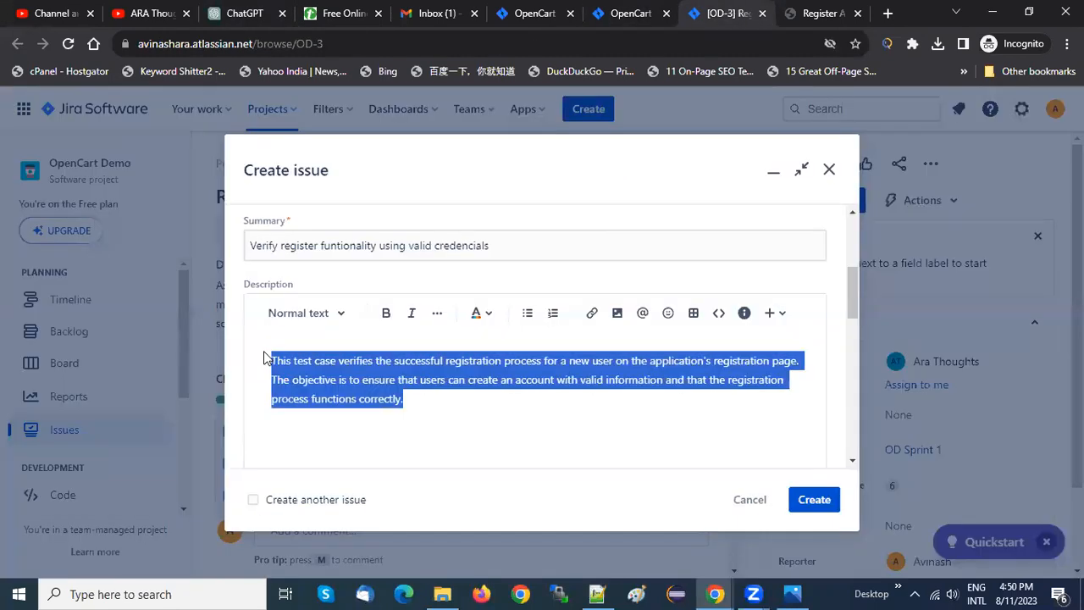
left_click(277, 449)
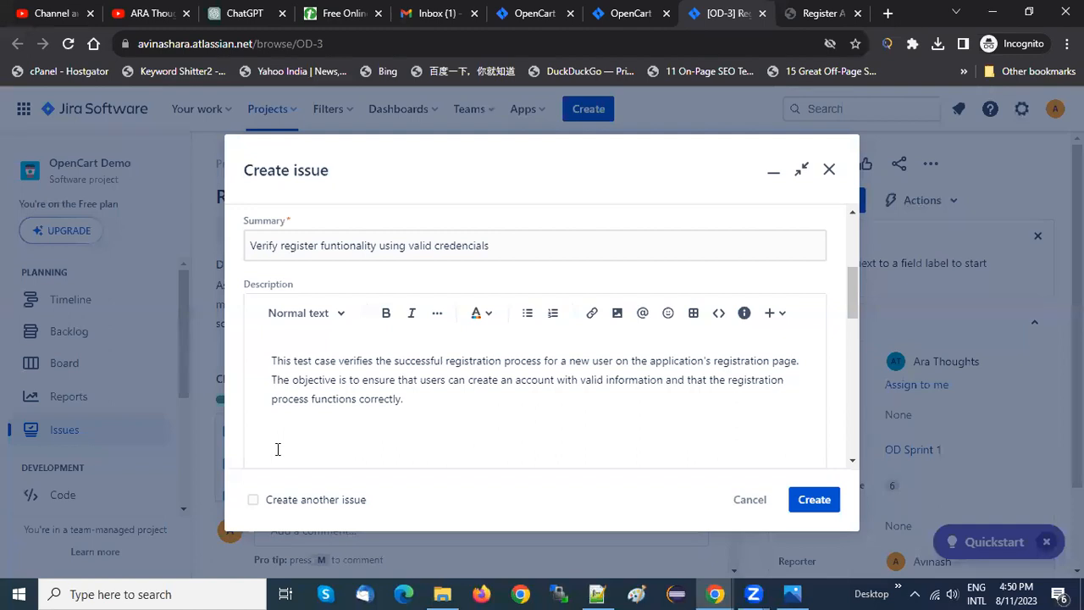
Add the line "Module/Actor : User" beneath the description paragraph
key("Return")
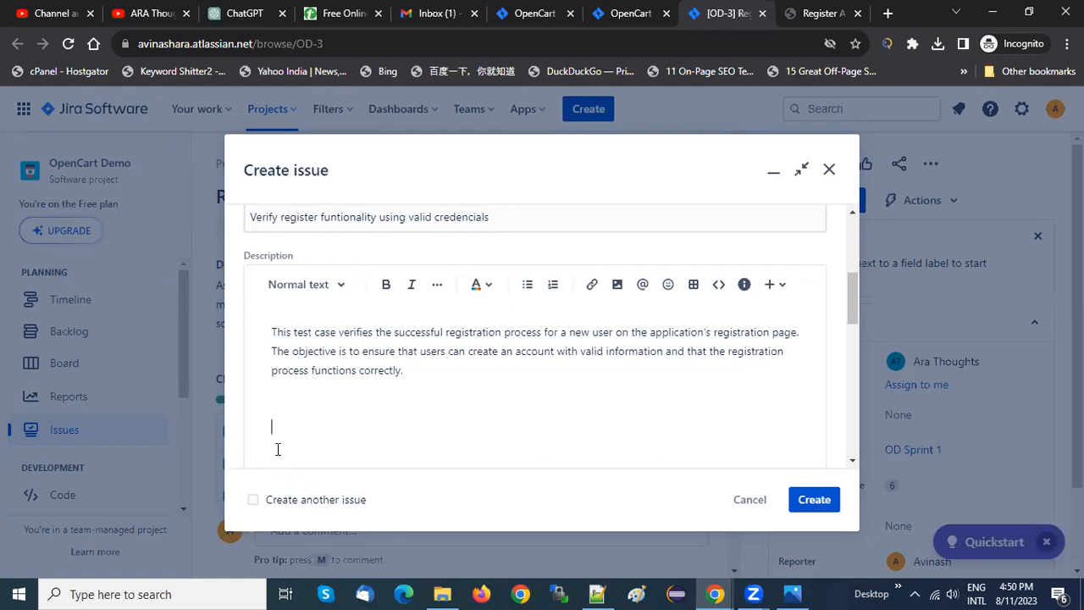
type("Module ")
type(": User")
left_click_drag(309, 427, 271, 430)
key("Right")
type("/Action")
key("BackSpace")
key("BackSpace")
key("BackSpace")
type("or")
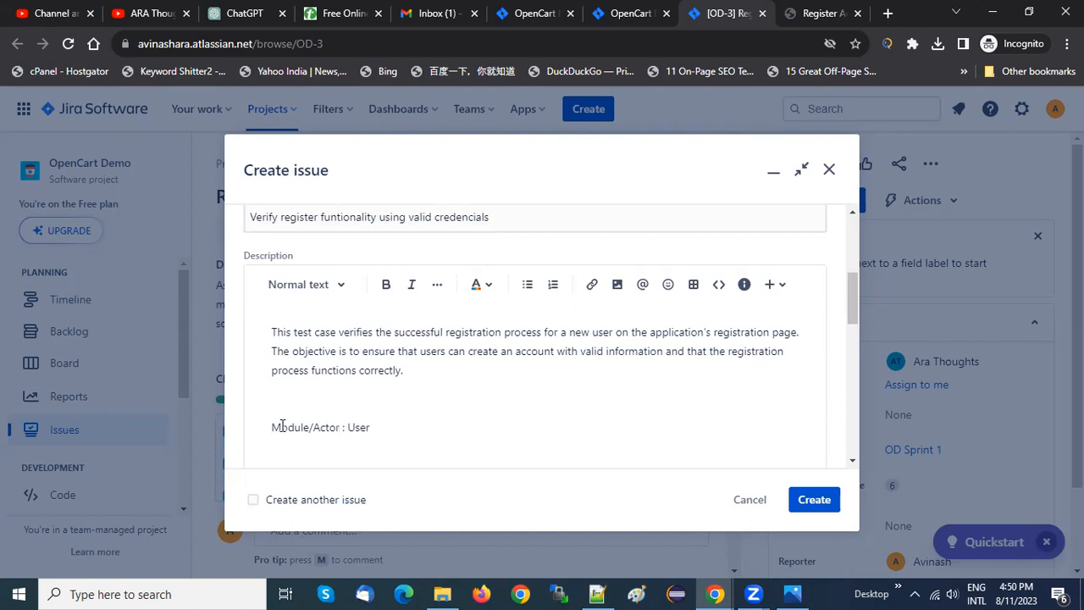
double_click(324, 427)
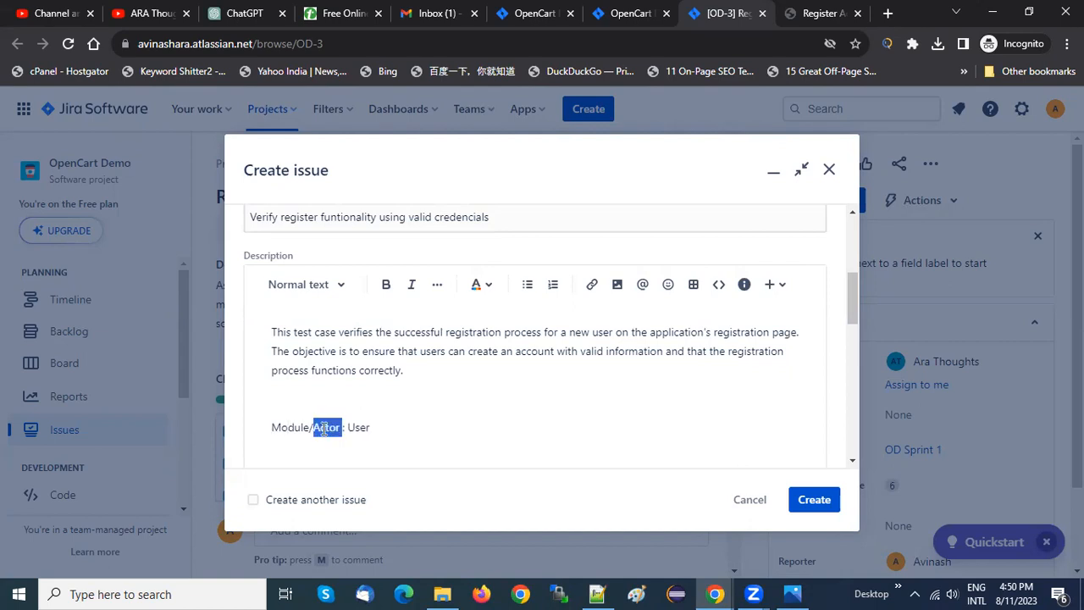
Add an "Expected result :" label on a new line below the Module/Actor line, without any emoji
left_click(411, 432)
key("Return")
type("Expected result :")
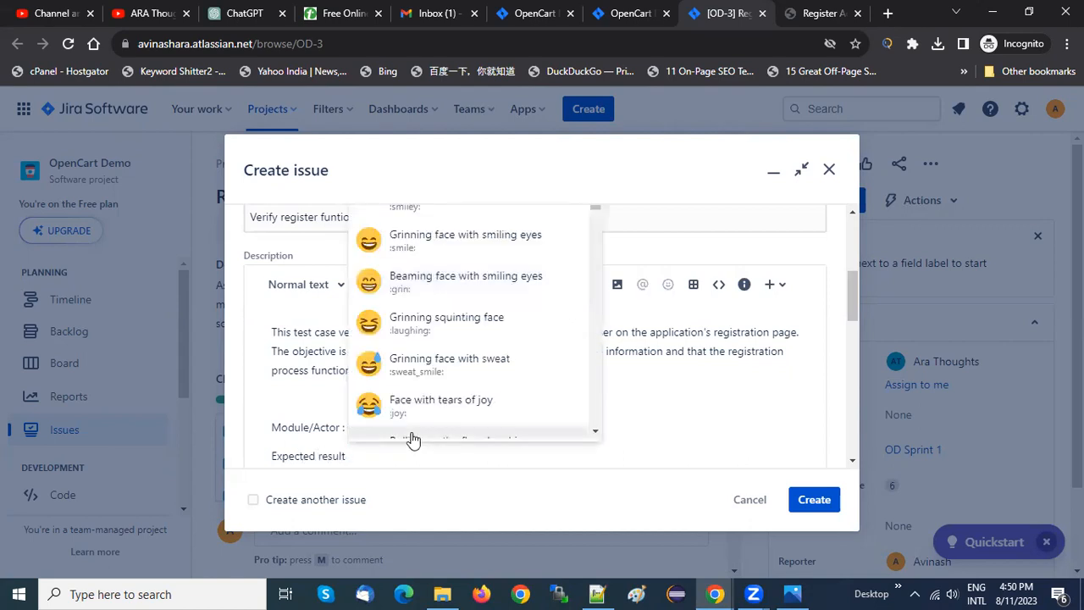
key("Return")
type(":")
key("BackSpace")
key("BackSpace")
key("BackSpace")
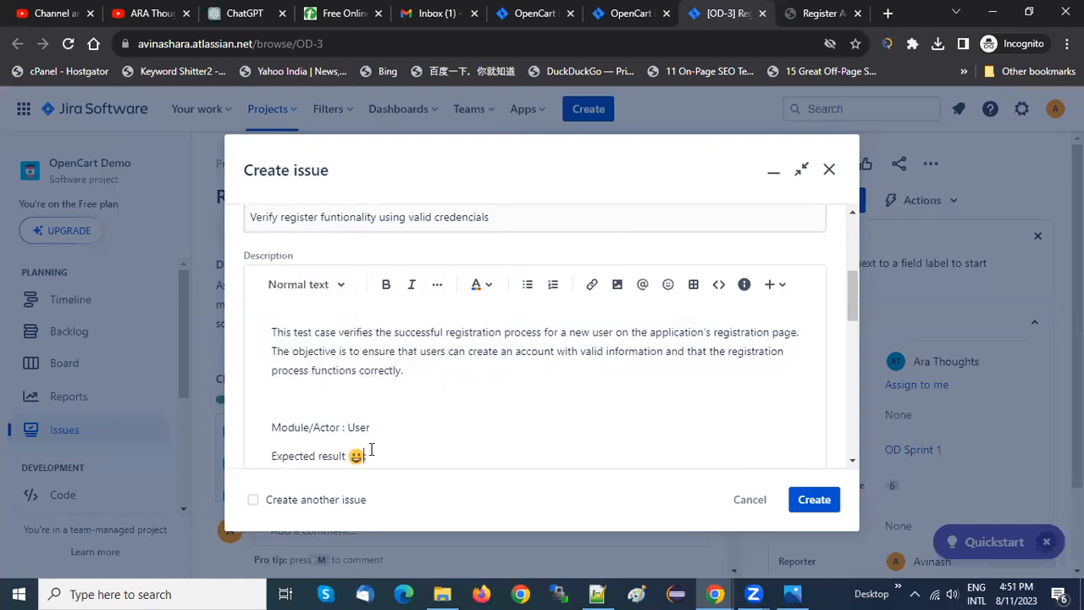
type(":")
Copy "The user is able to log in using the registered credentials without any errors." from ChatGPT's expected results after the "Expected result :" label
left_click(240, 11)
scroll(432, 276, "down", 6)
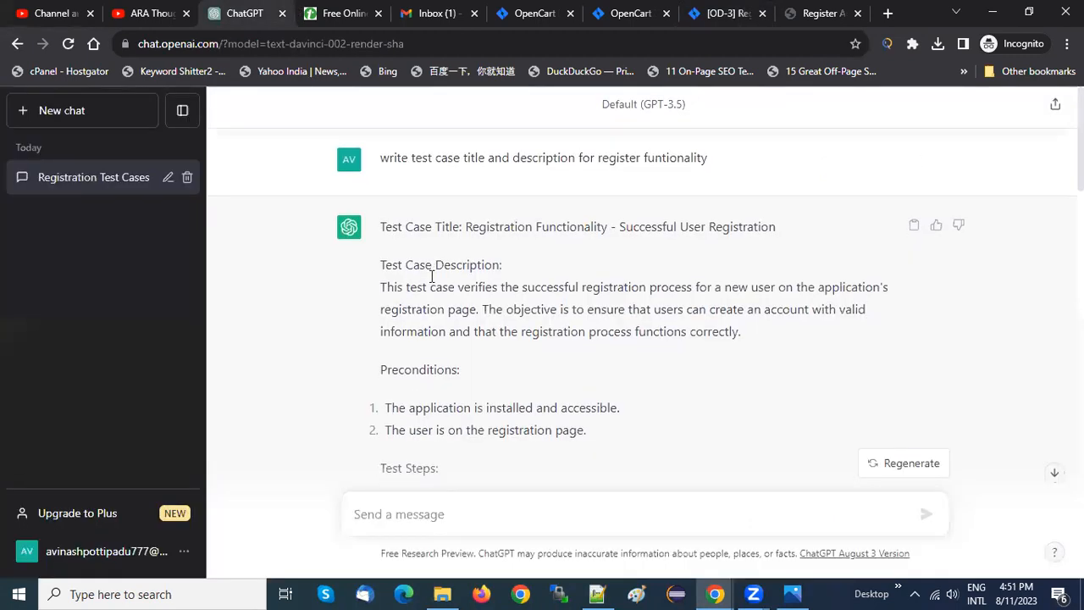
scroll(432, 276, "down", 1)
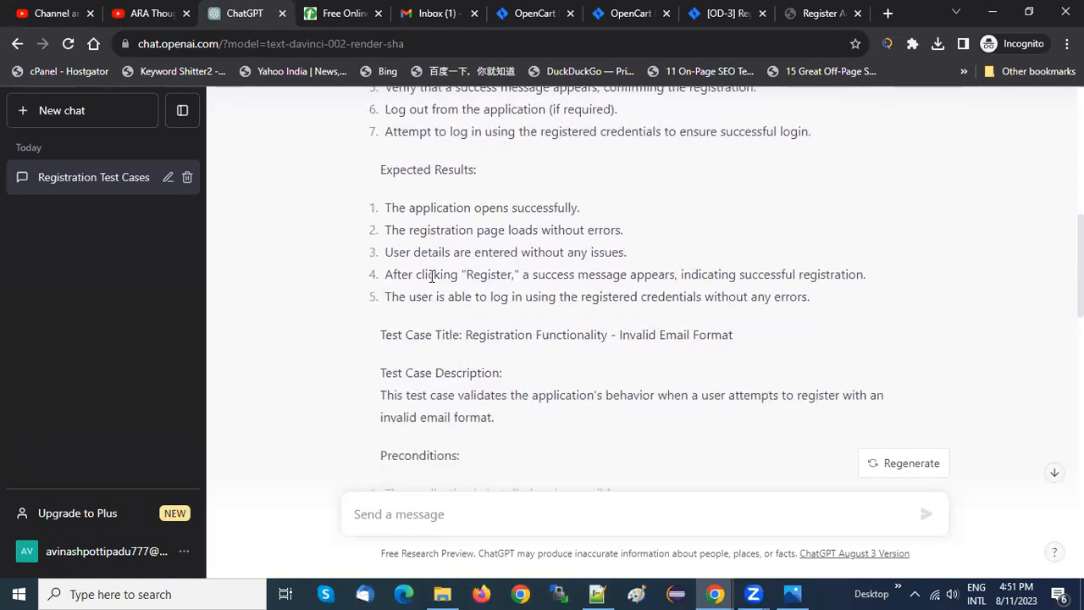
scroll(431, 276, "up", 1)
scroll(432, 276, "down", 1)
left_click_drag(386, 295, 851, 303)
key("ctrl+c")
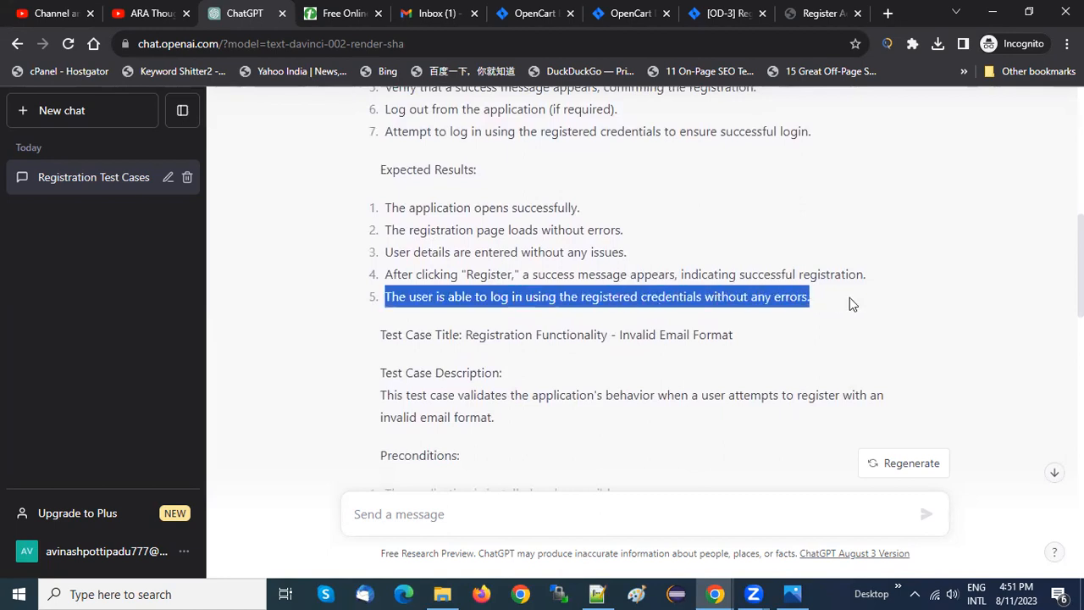
left_click(643, 13)
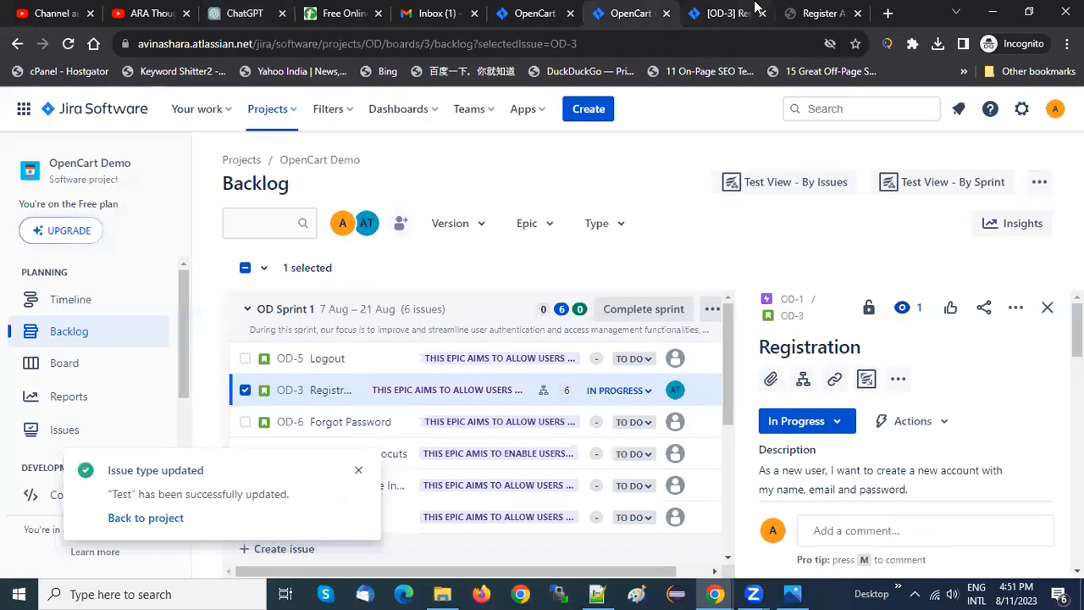
left_click(718, 13)
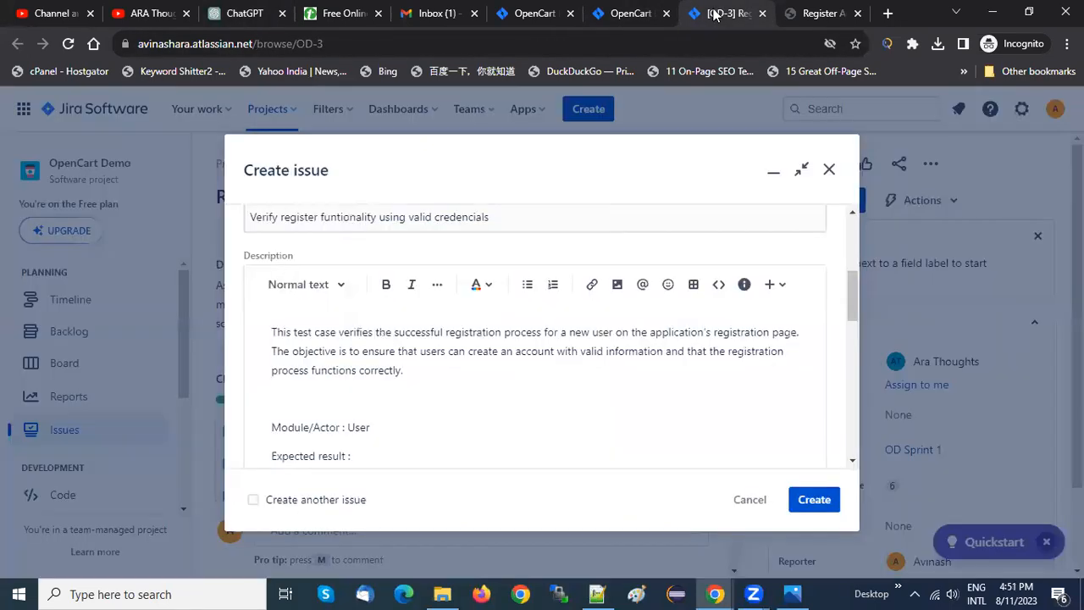
left_click(355, 456)
key("ctrl+v")
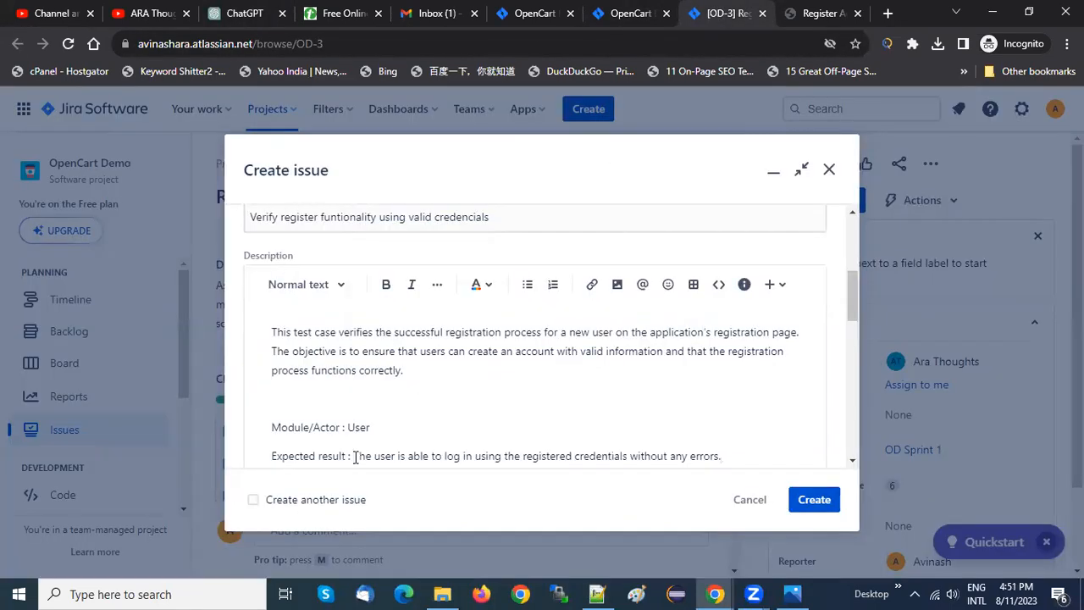
key("Return")
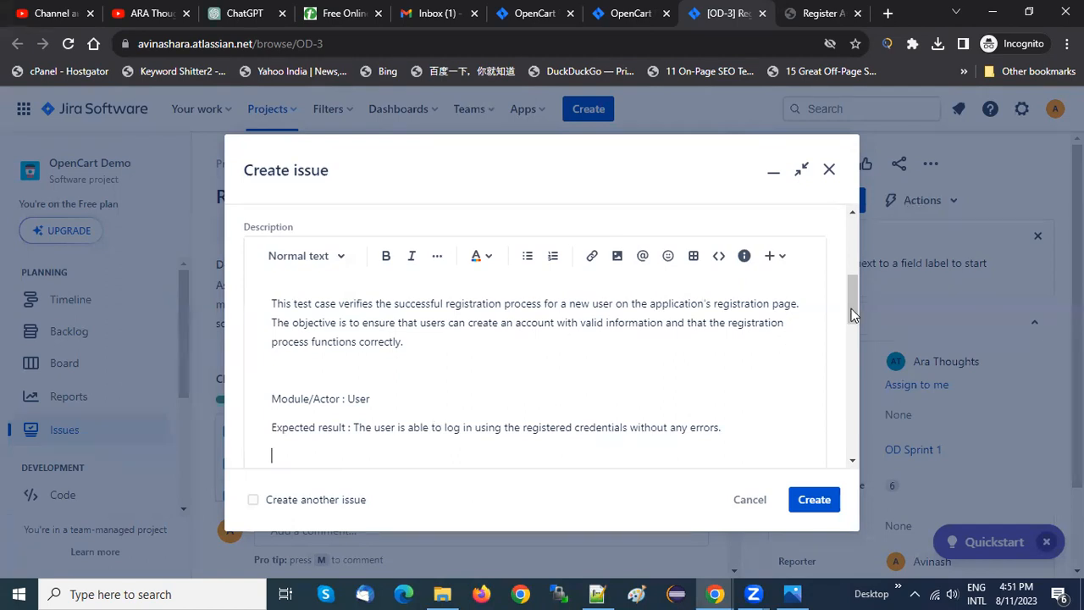
Make the "Expected result :" and "Module/Actor :" labels bold in the issue description
scroll(850, 310, "down", 1)
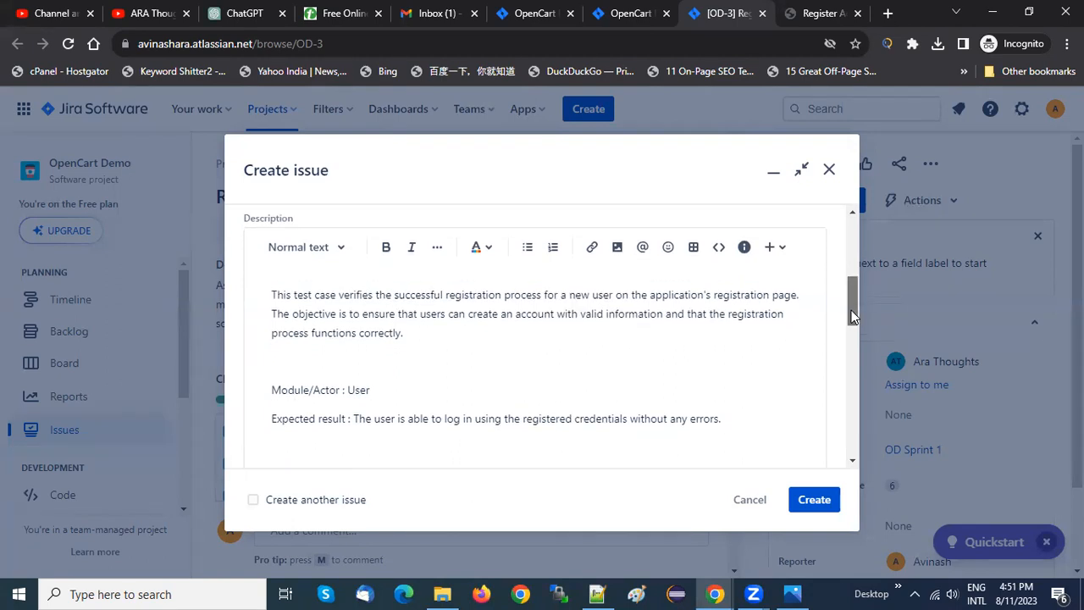
left_click(289, 447)
left_click_drag(351, 418, 273, 421)
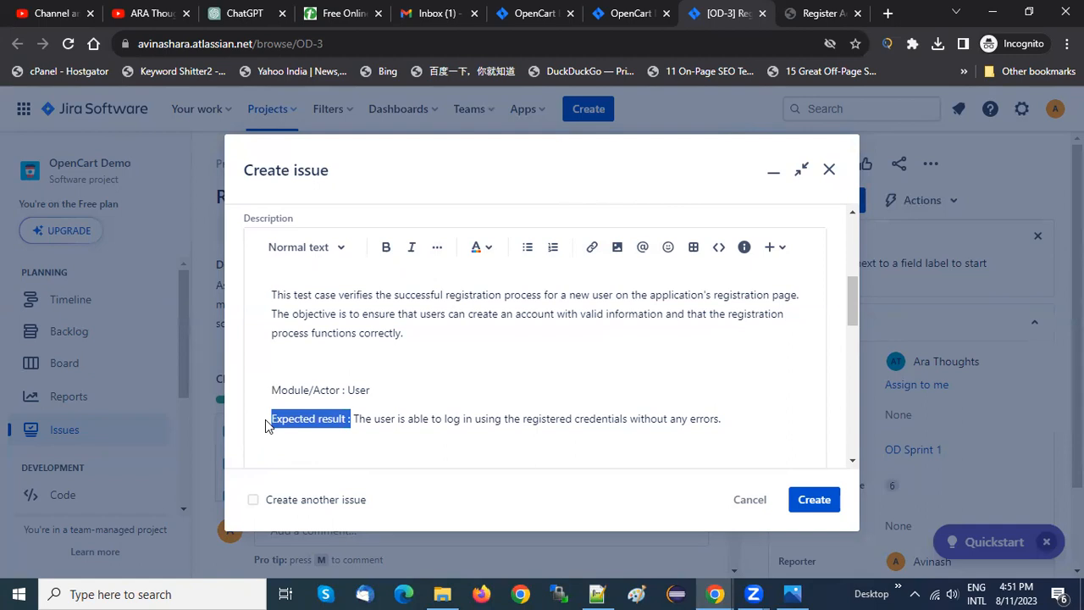
key("ctrl+b")
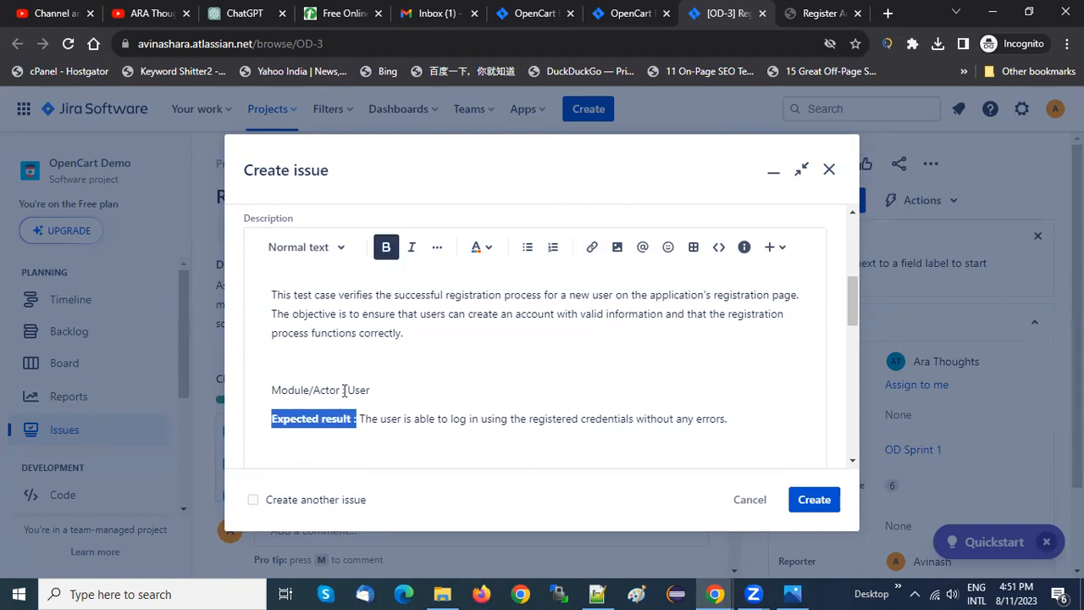
left_click_drag(348, 391, 271, 392)
key("ctrl+b")
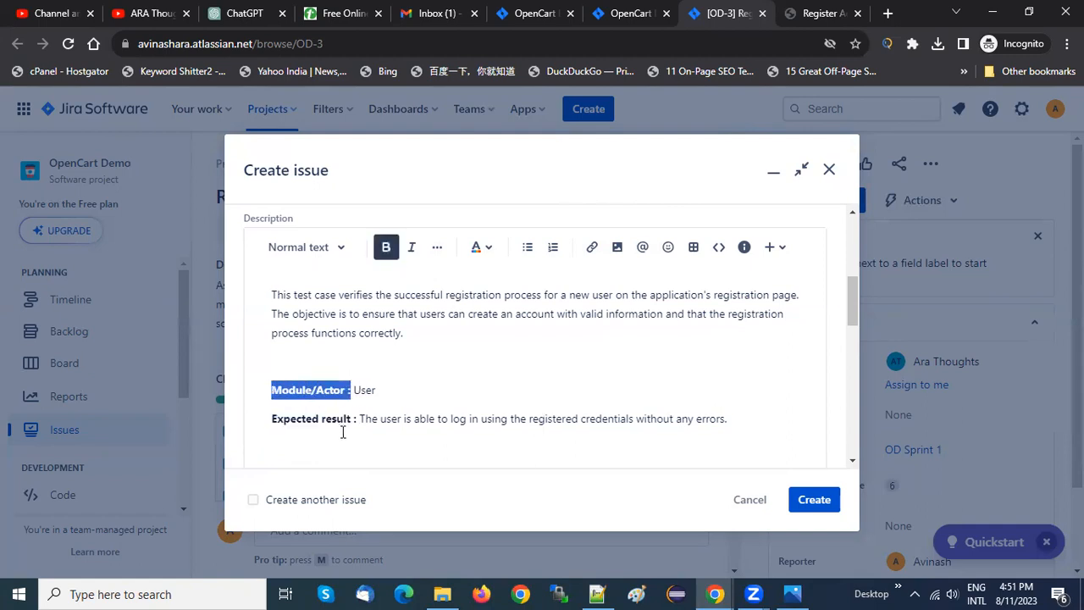
left_click(297, 447)
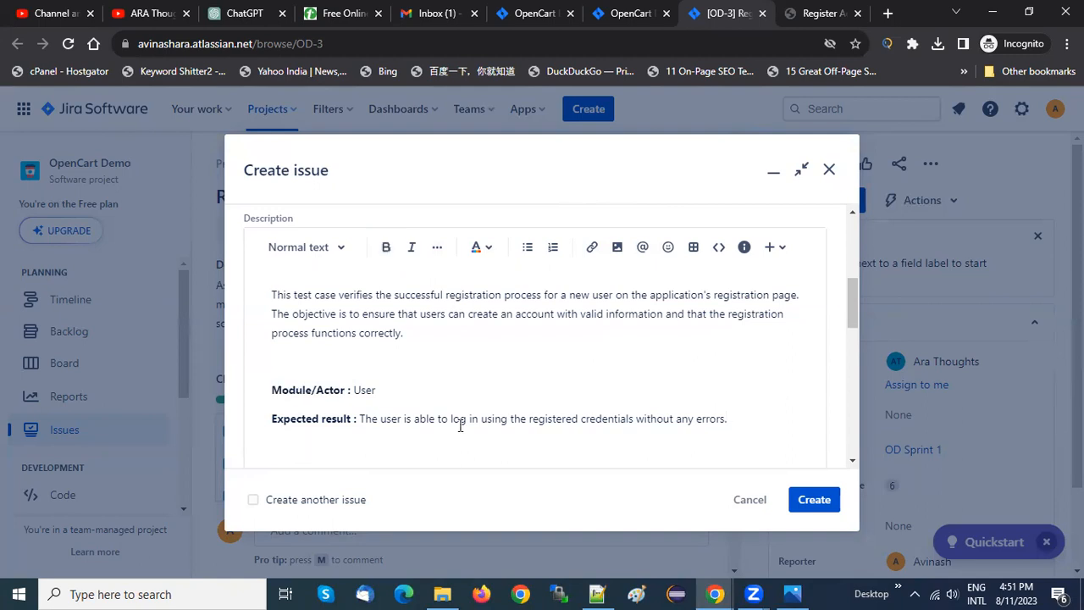
Assign the new issue to the active sprint OD Sprint 1, leaving the story point estimate empty
left_click_drag(855, 299, 851, 384)
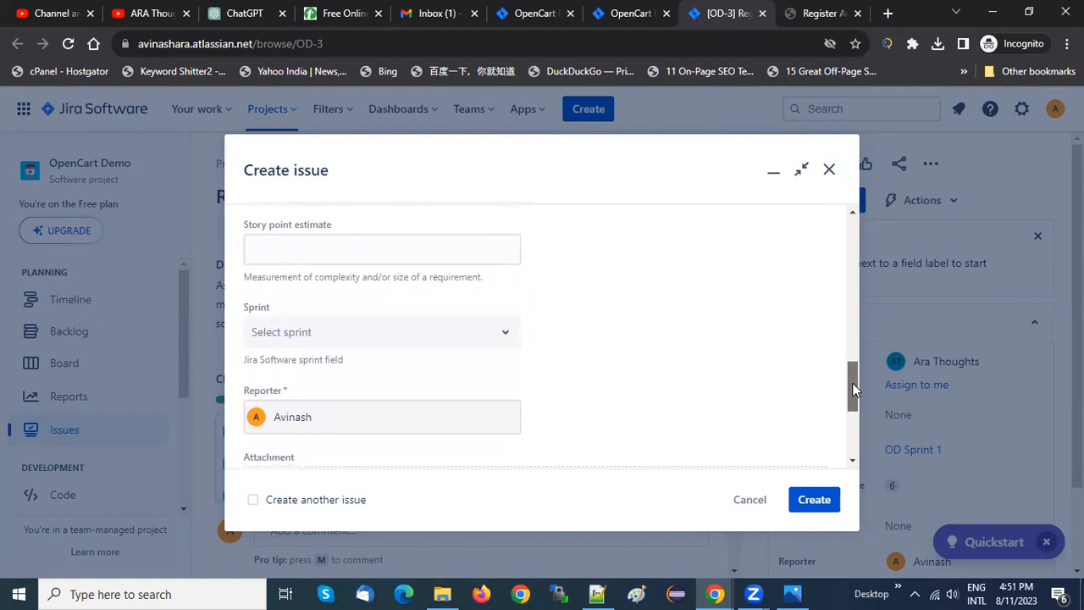
left_click(345, 261)
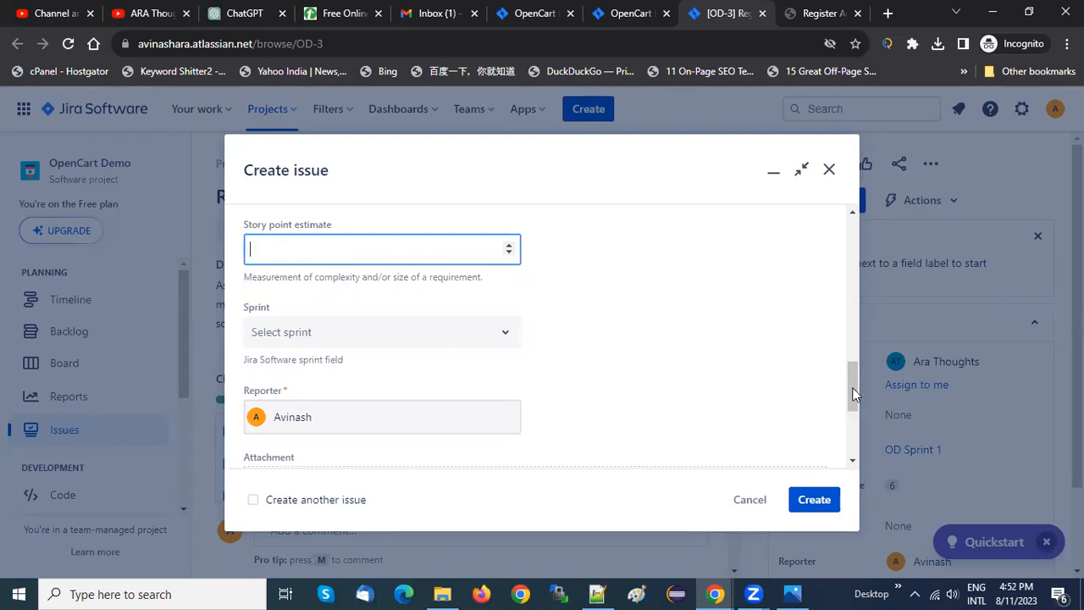
scroll(852, 396, "down", 1)
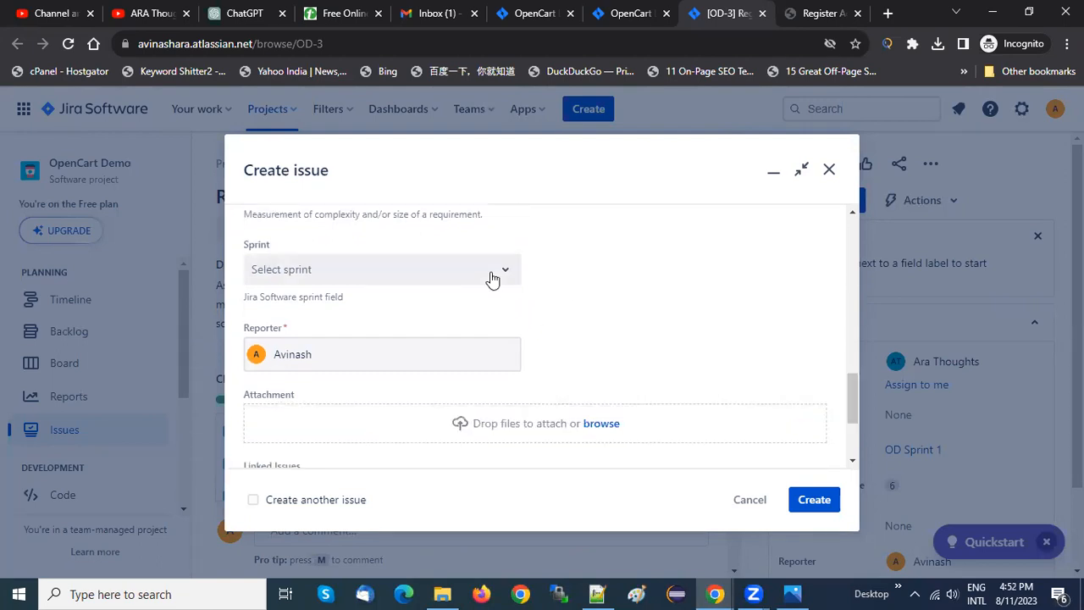
left_click(442, 278)
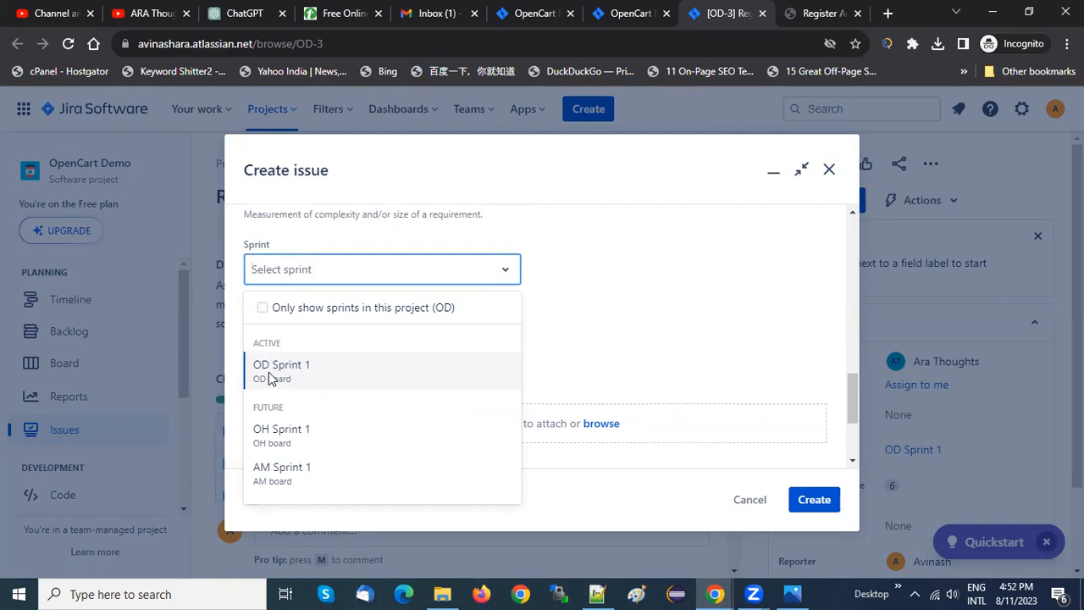
left_click(292, 372)
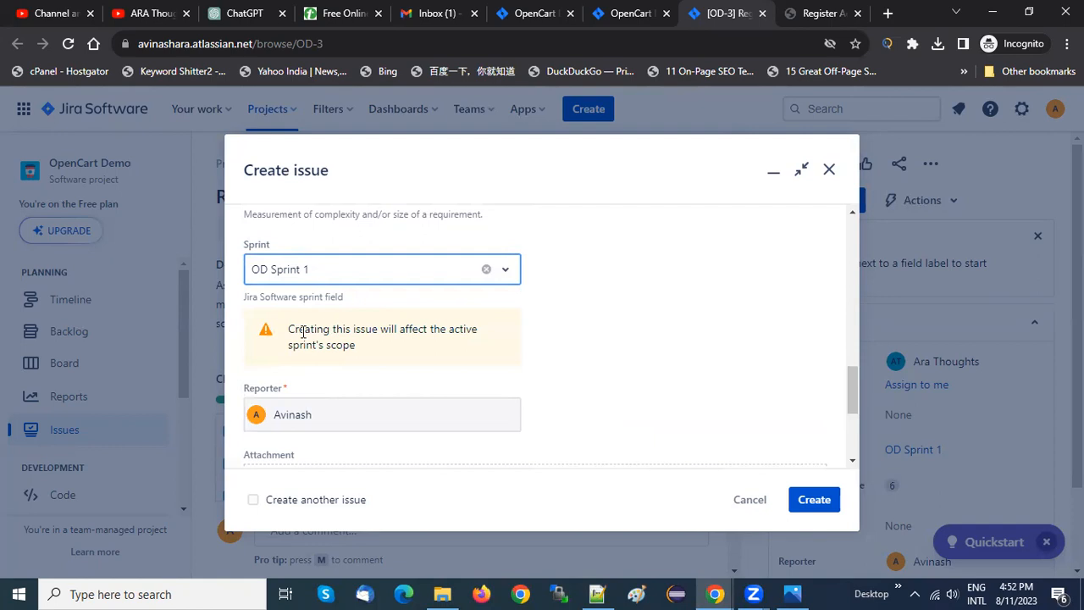
left_click_drag(302, 328, 324, 345)
left_click(324, 347)
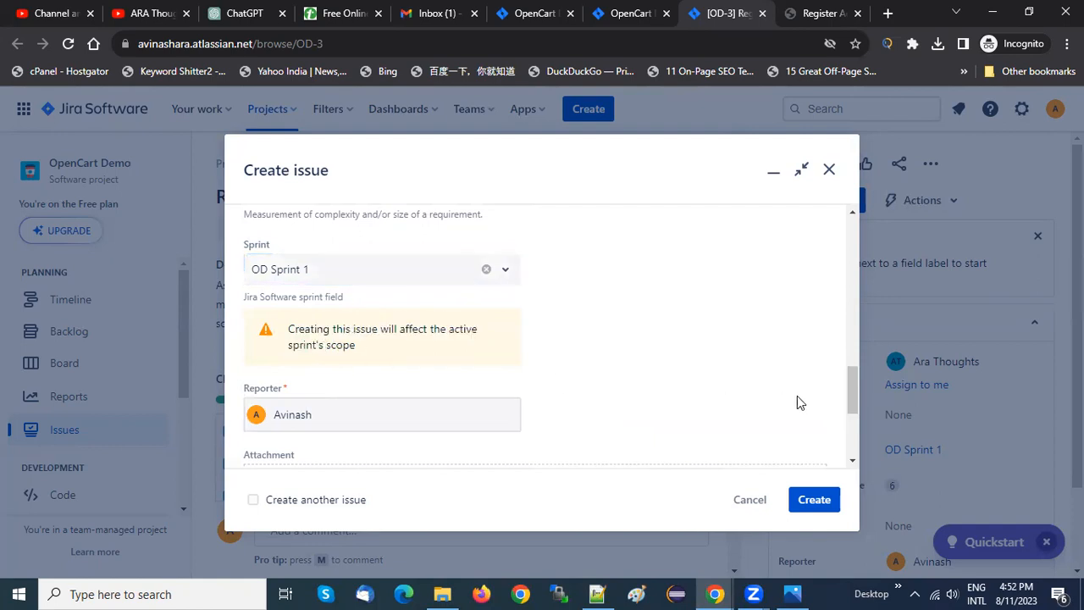
Link the issue to OD-3 Registration with the "blocks" relation and create it
left_click_drag(854, 378, 852, 406)
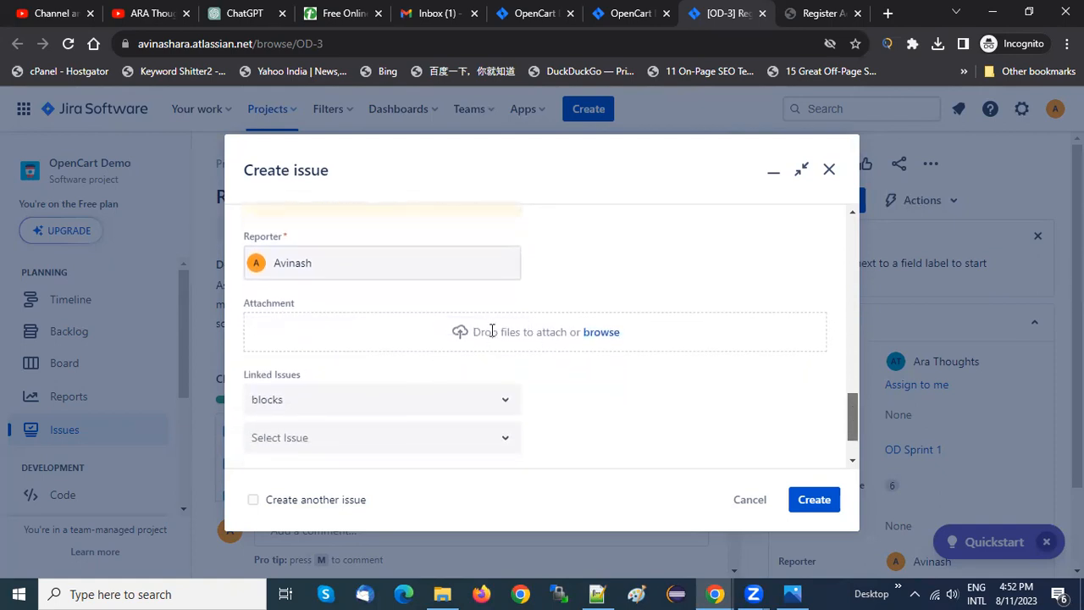
left_click_drag(482, 331, 556, 333)
left_click(556, 332)
left_click_drag(852, 407, 852, 422)
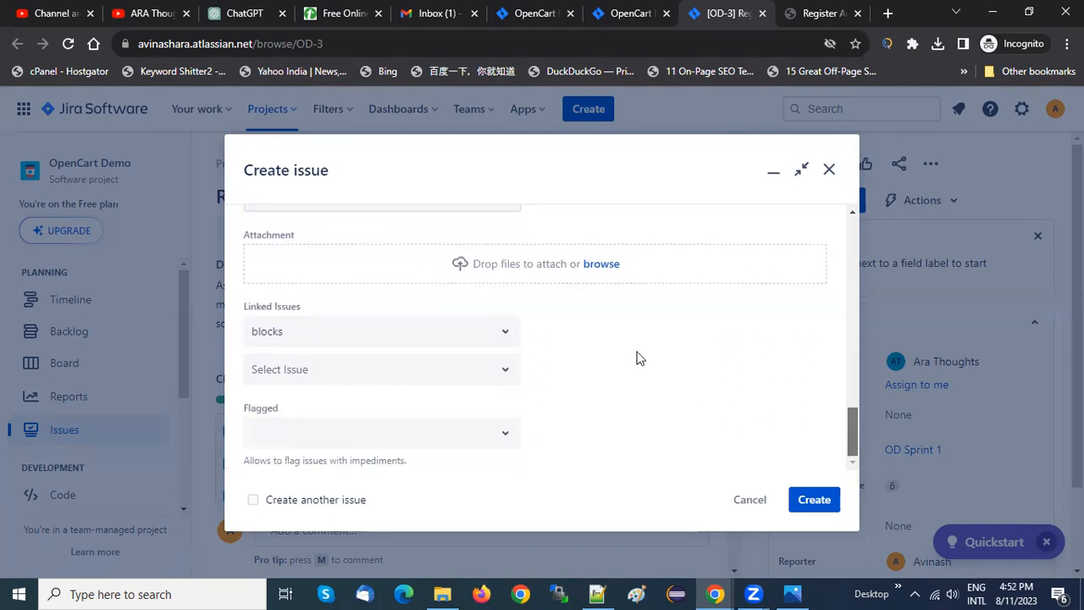
left_click(493, 375)
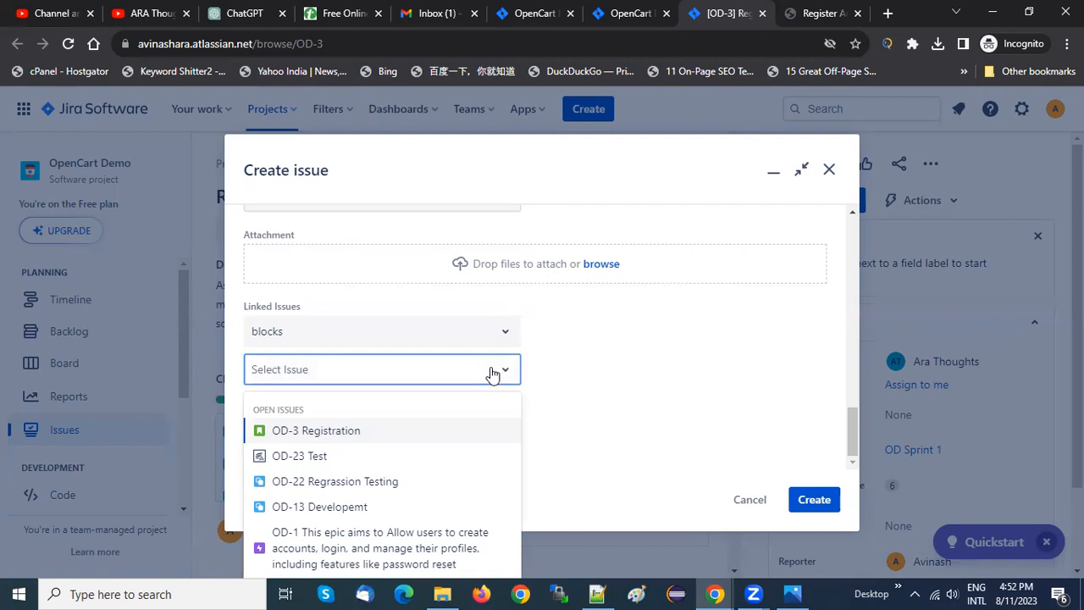
left_click(847, 430)
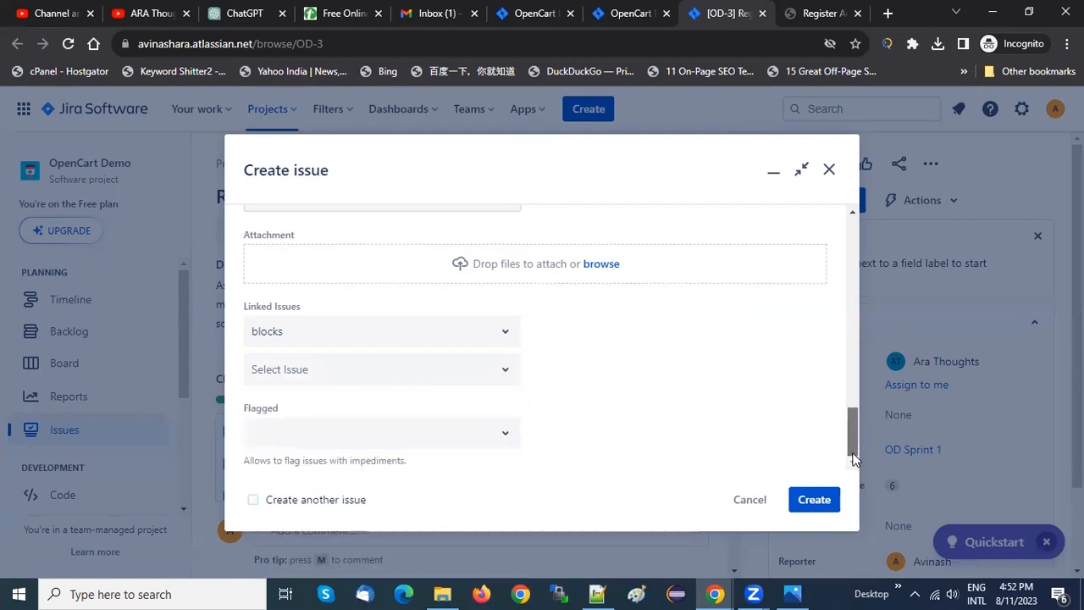
left_click(505, 378)
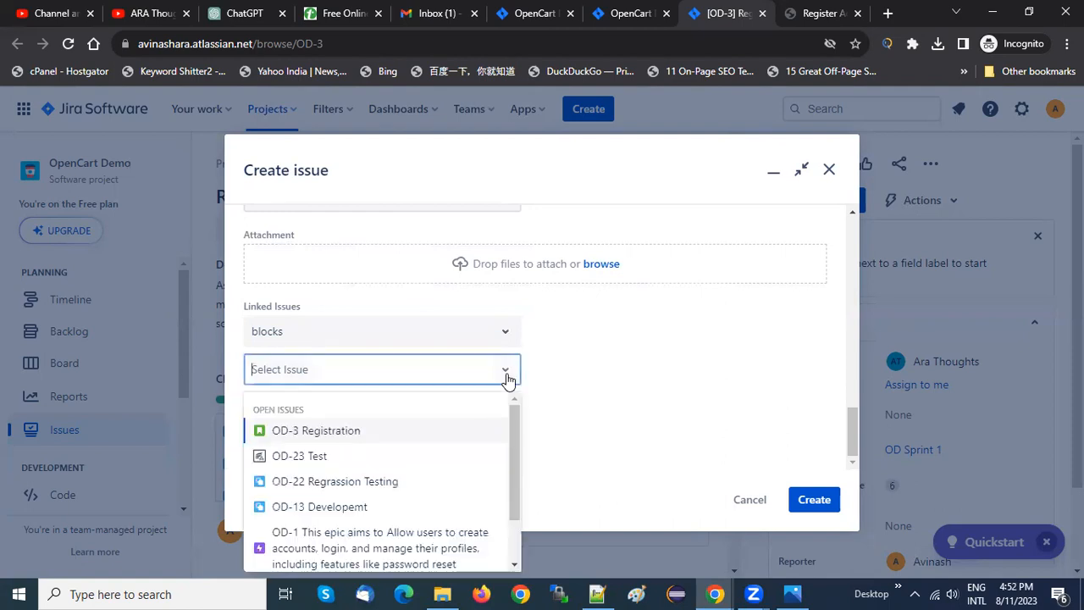
left_click(354, 432)
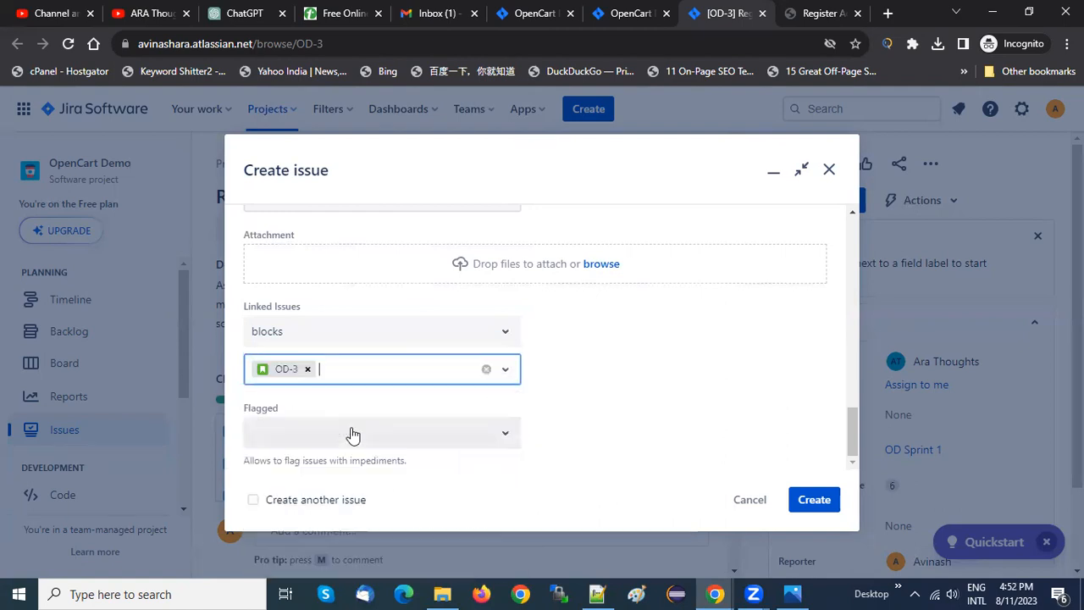
left_click(813, 499)
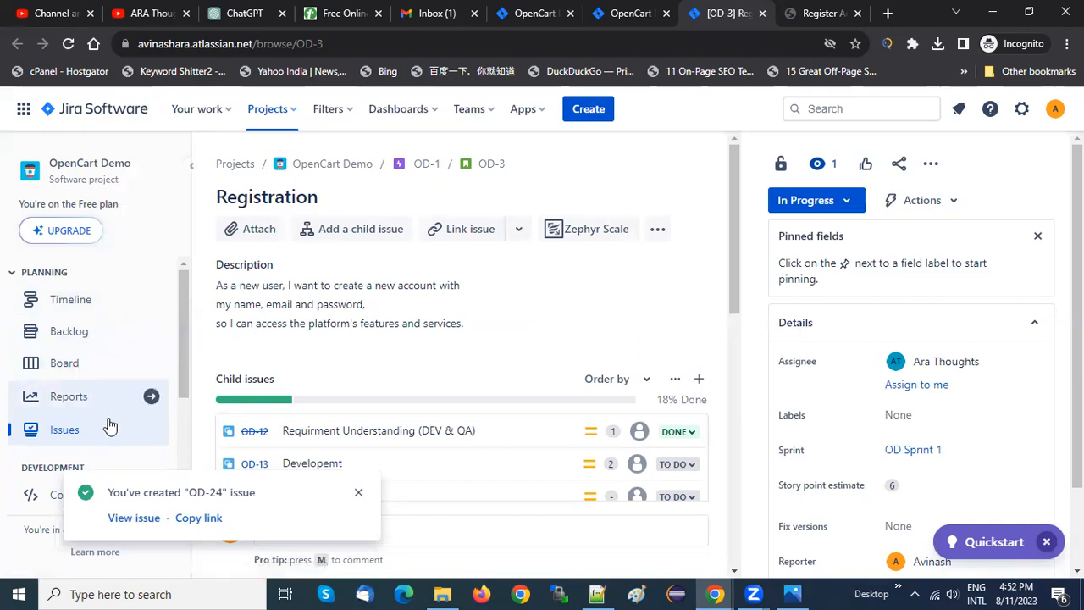
Open the issue "Verify register funtionality using valid credencials" from the project's issue list and examine its description, linked issue and Zephyr test details
left_click(51, 431)
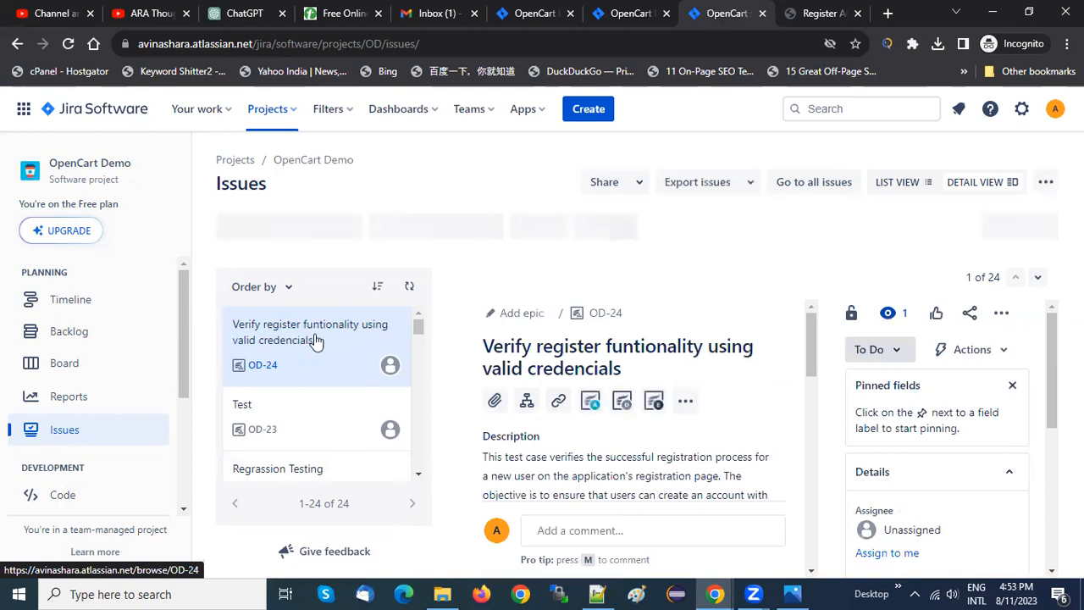
left_click(603, 314)
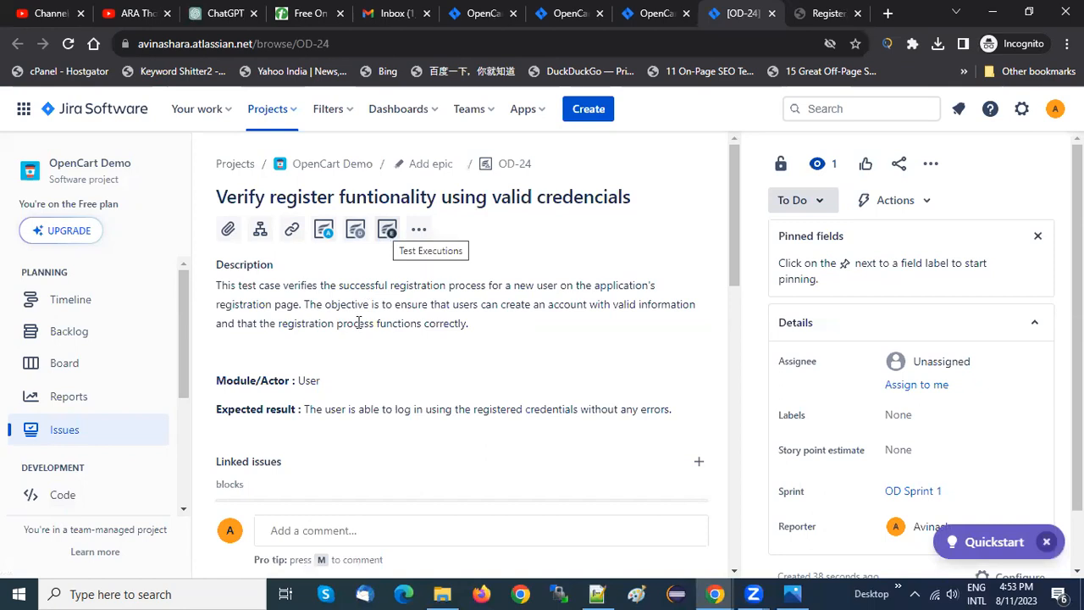
left_click(355, 229)
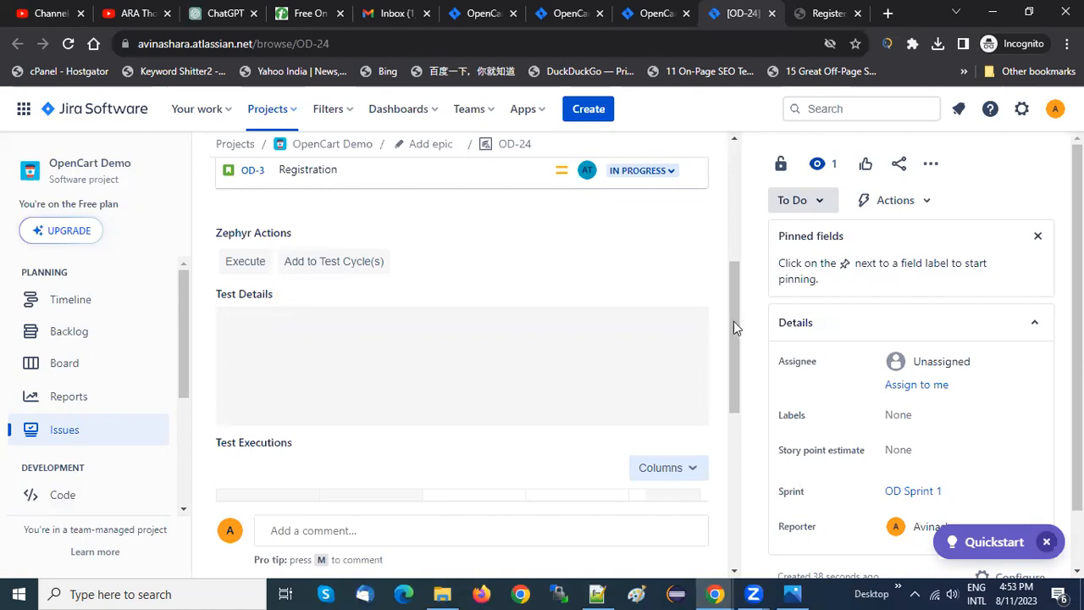
left_click_drag(729, 386, 328, 318)
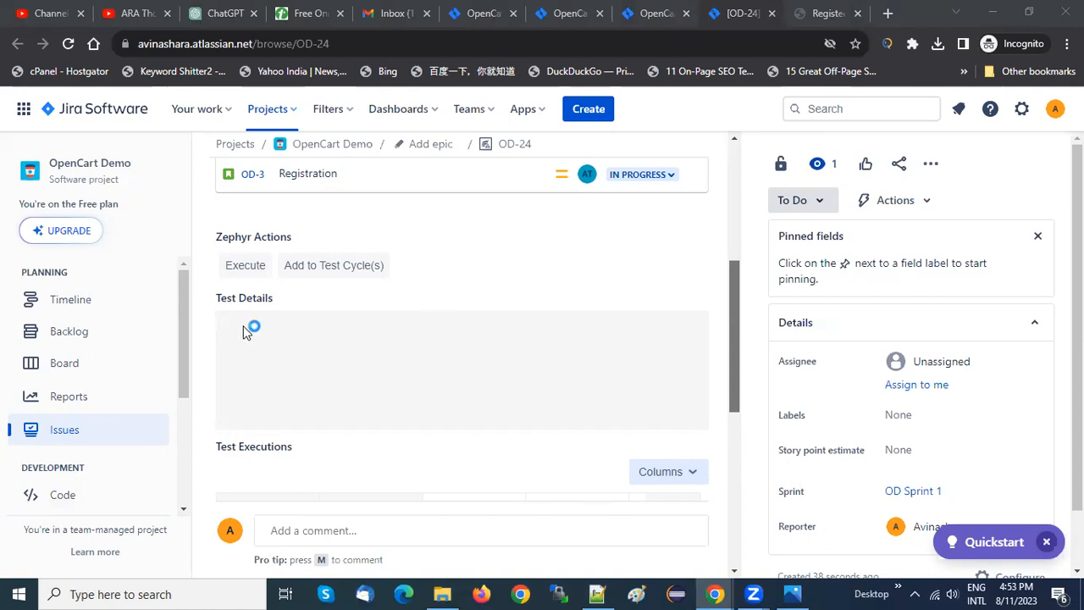
left_click_drag(734, 306, 733, 190)
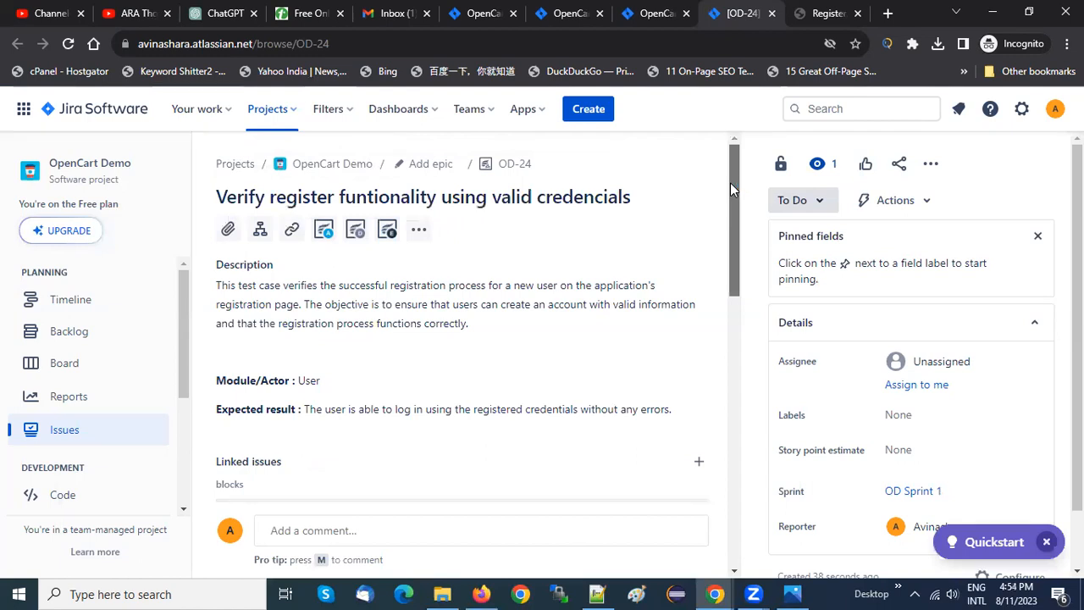
left_click_drag(730, 183, 731, 251)
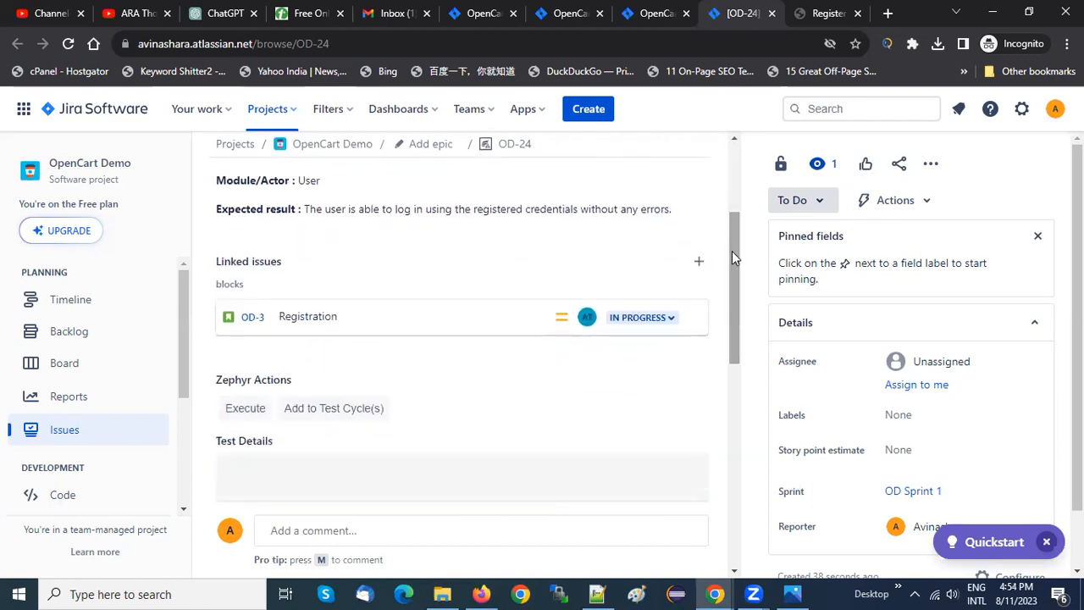
scroll(383, 323, "down", 2)
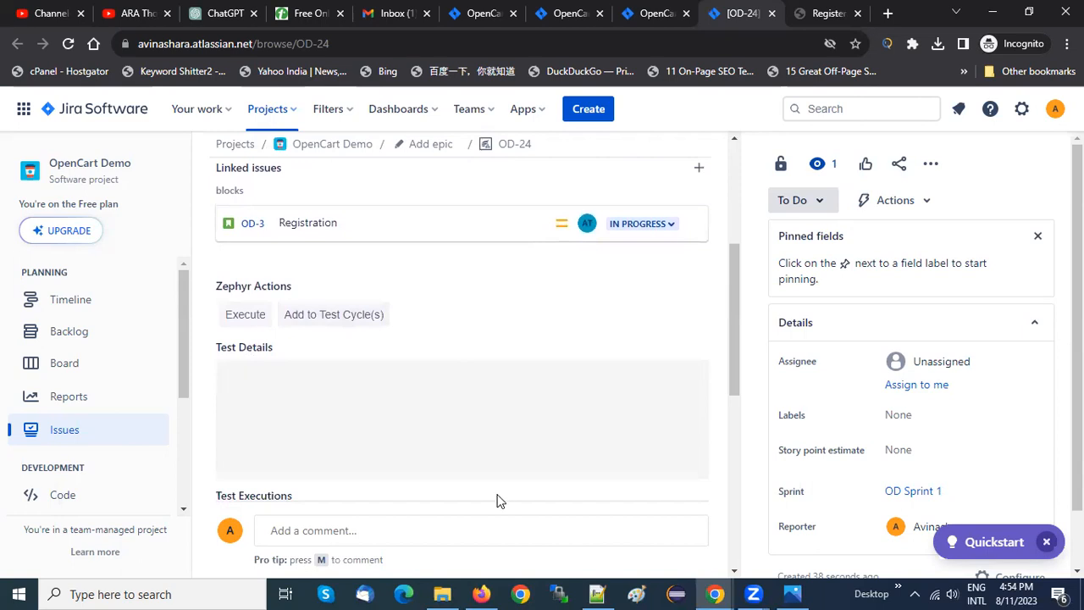
Switch to Firefox, search the web for "jira" and find Atlassian's Jira product page among the results
mouse_move(483, 593)
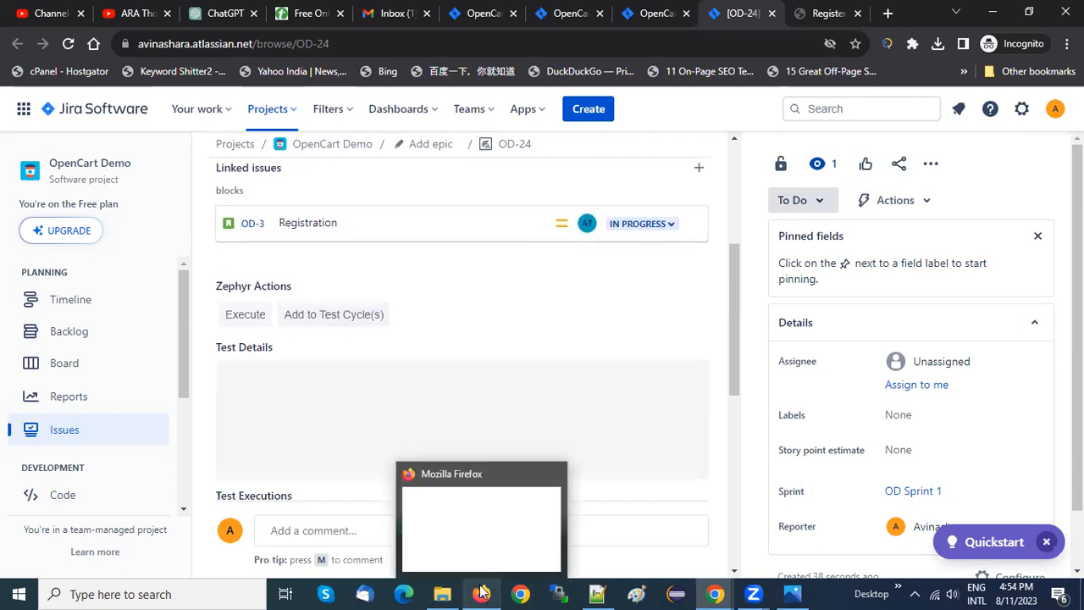
left_click(483, 540)
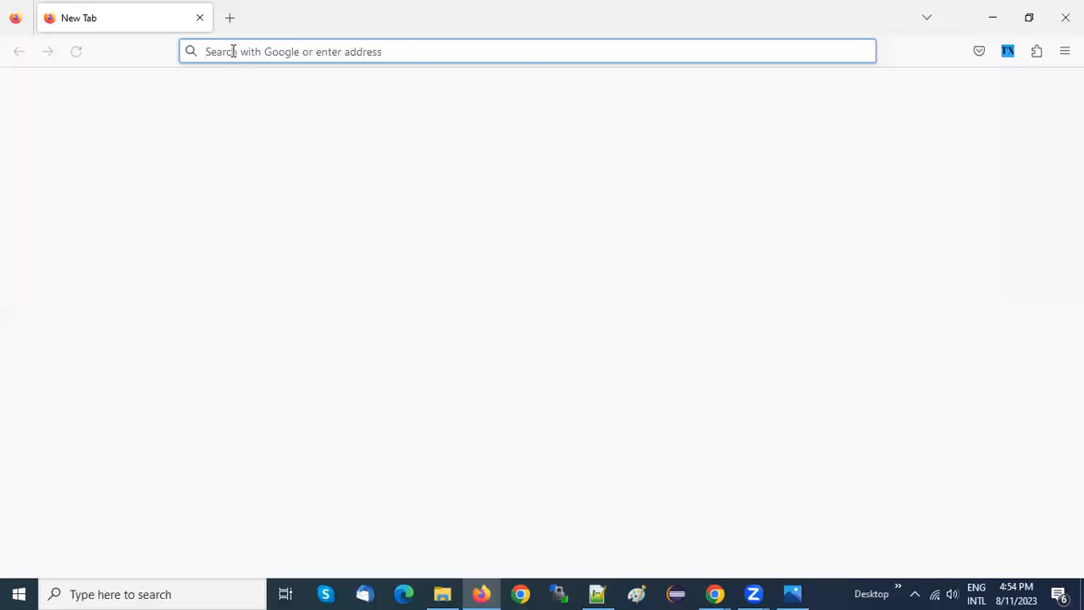
type("jira")
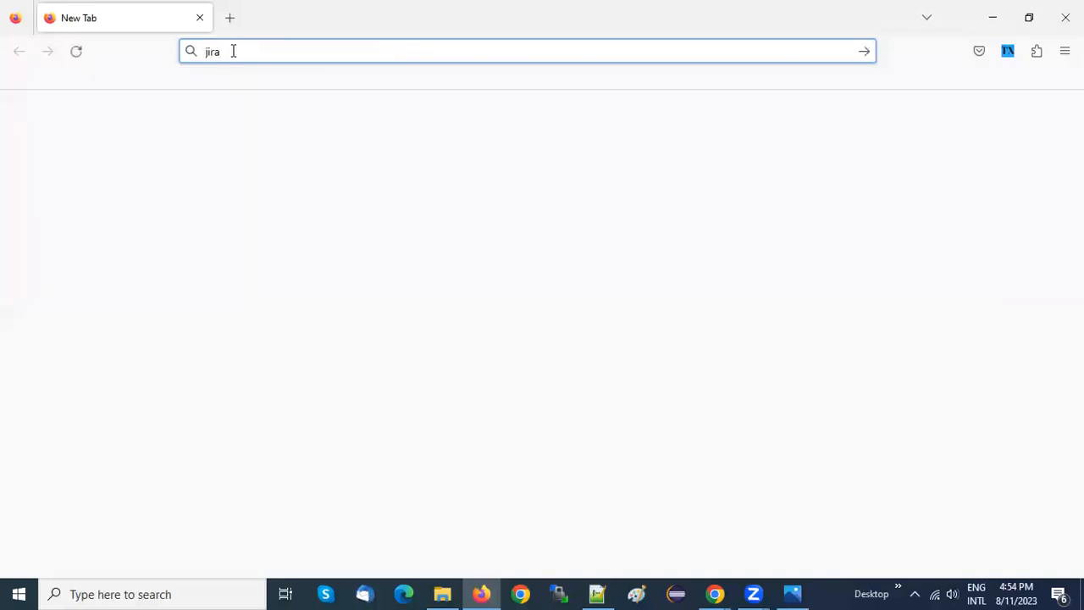
key("Return")
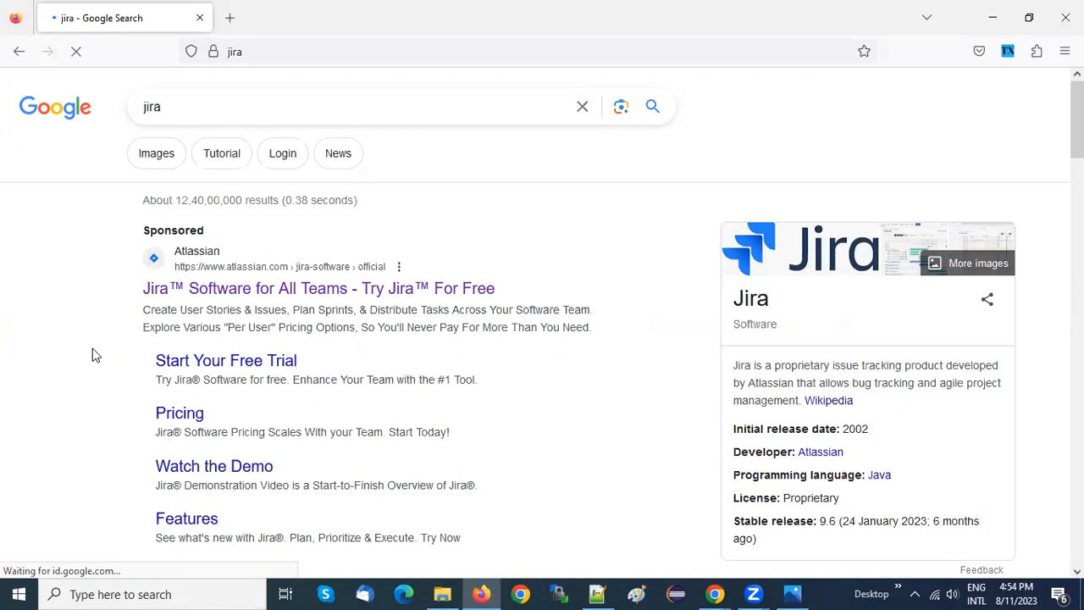
scroll(92, 348, "down", 1)
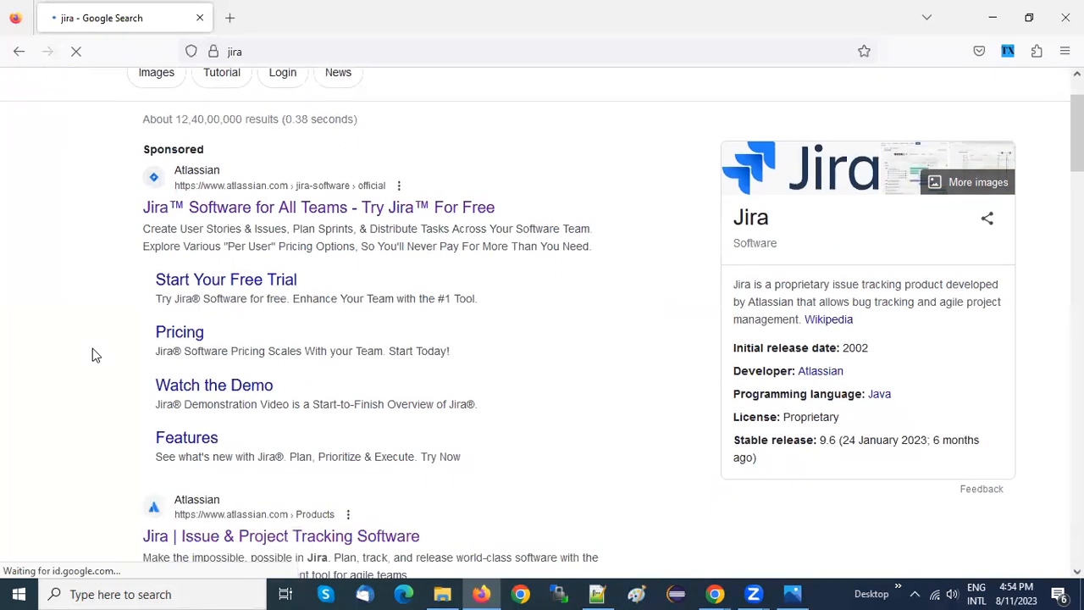
scroll(93, 350, "down", 2)
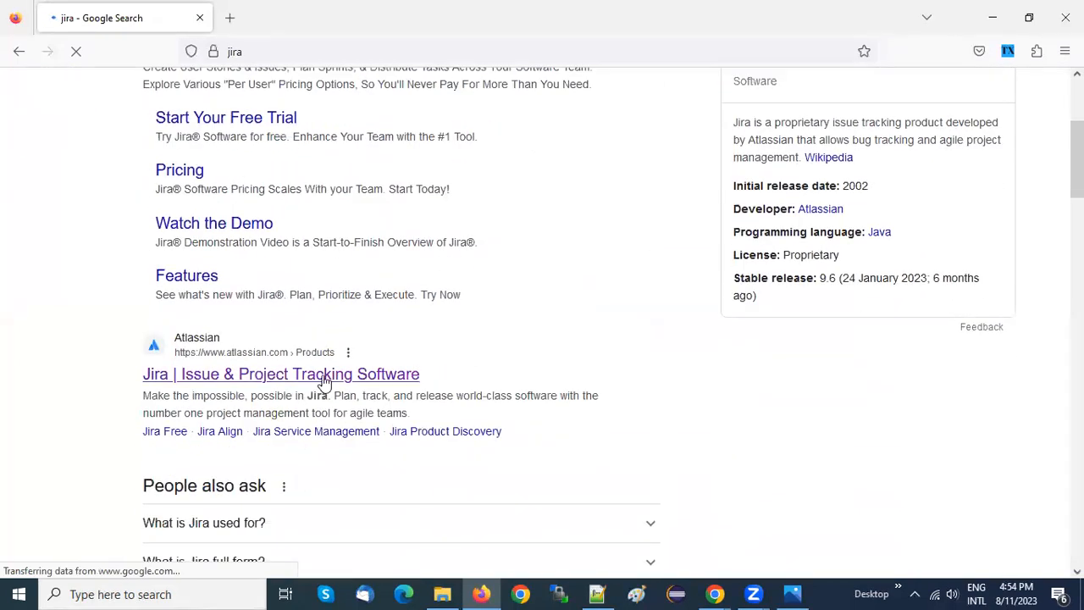
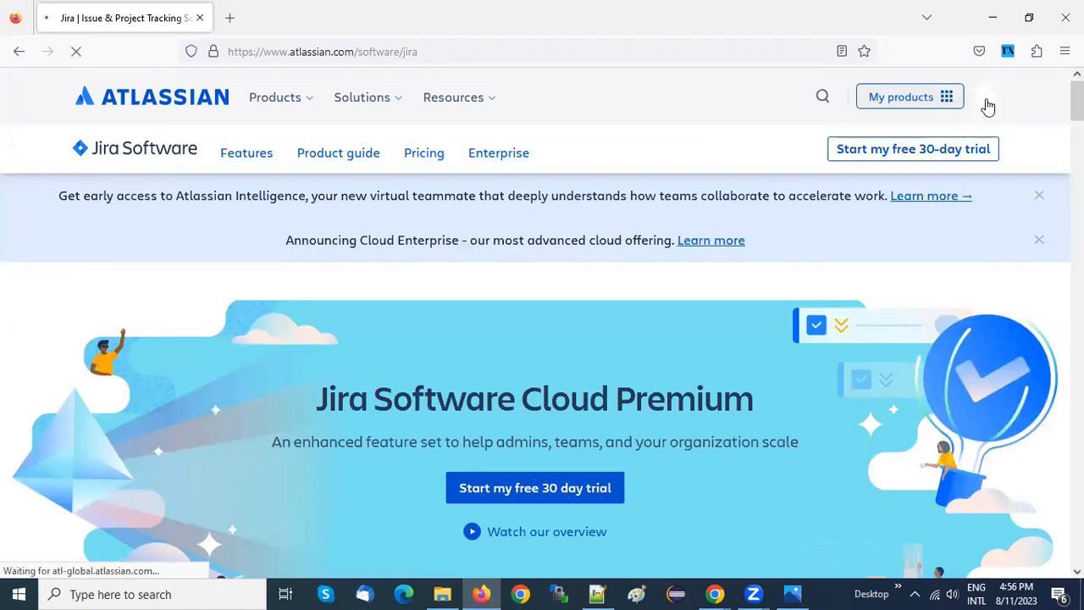
Log out of the current Atlassian account from the Jira product page and confirm the logout
left_click(984, 98)
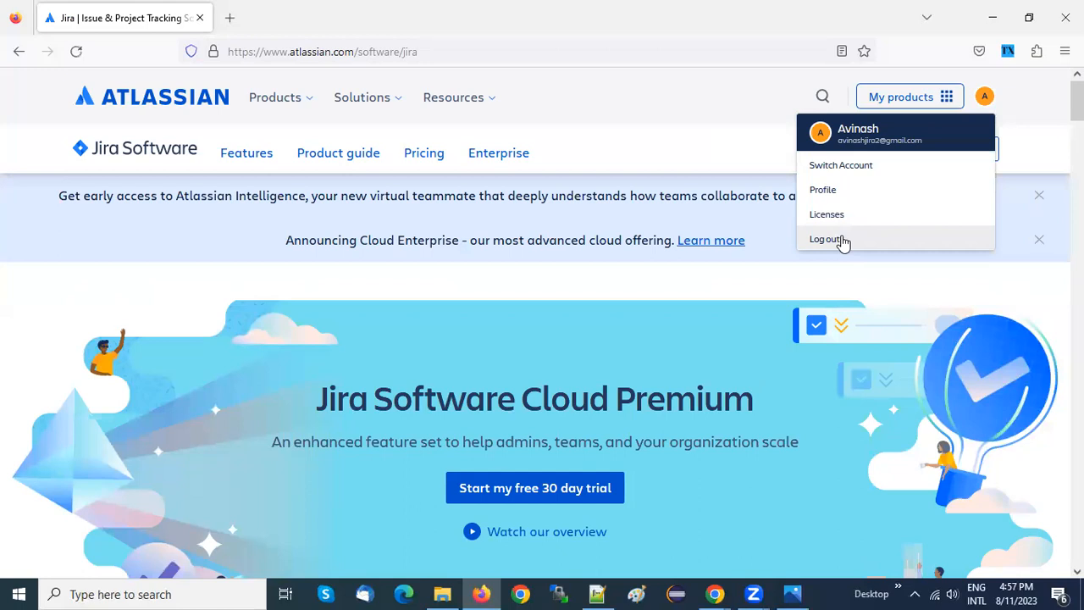
left_click(841, 240)
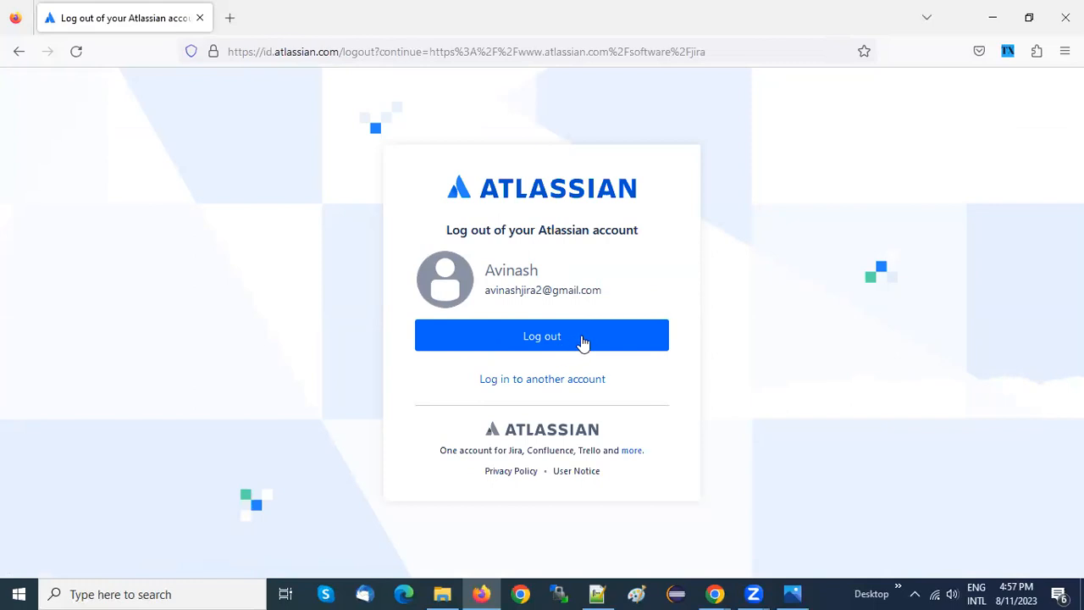
left_click(582, 342)
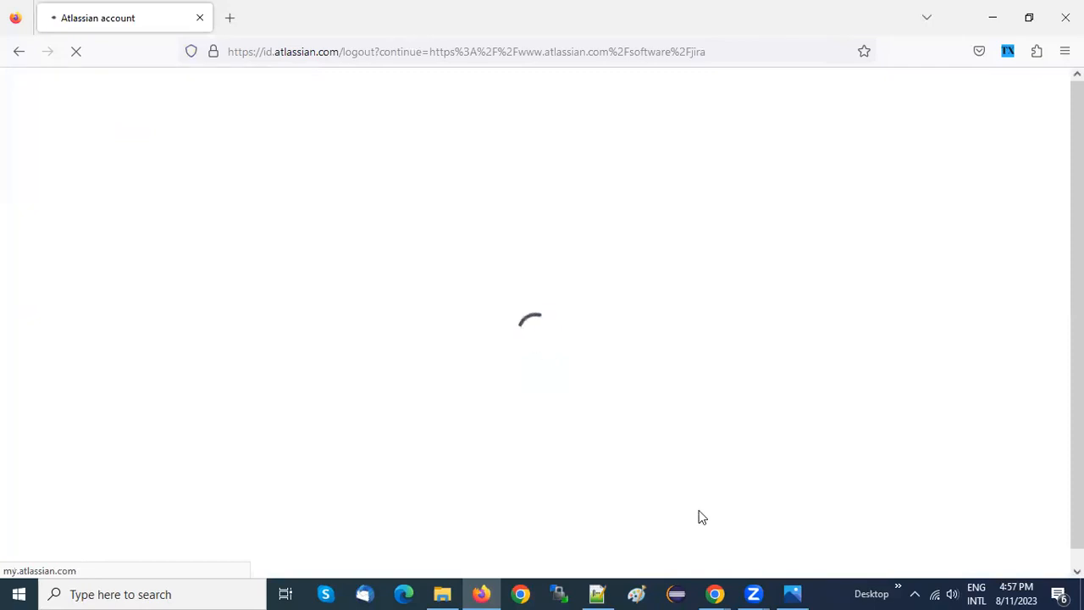
Switch to Chrome and examine the Test Details and Test Executions sections of issue OD-24
mouse_move(718, 592)
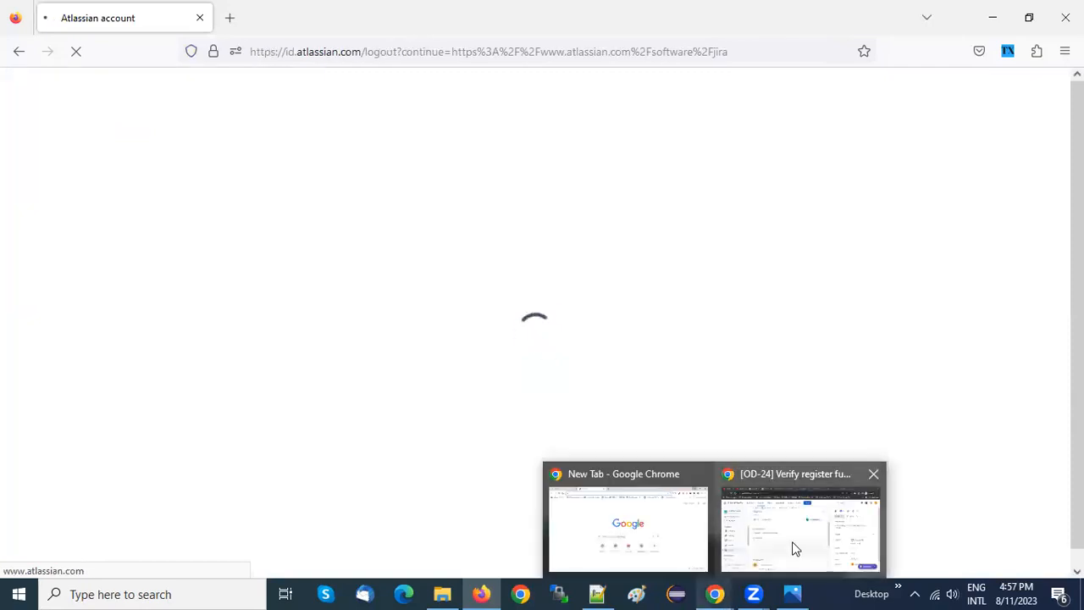
left_click(791, 550)
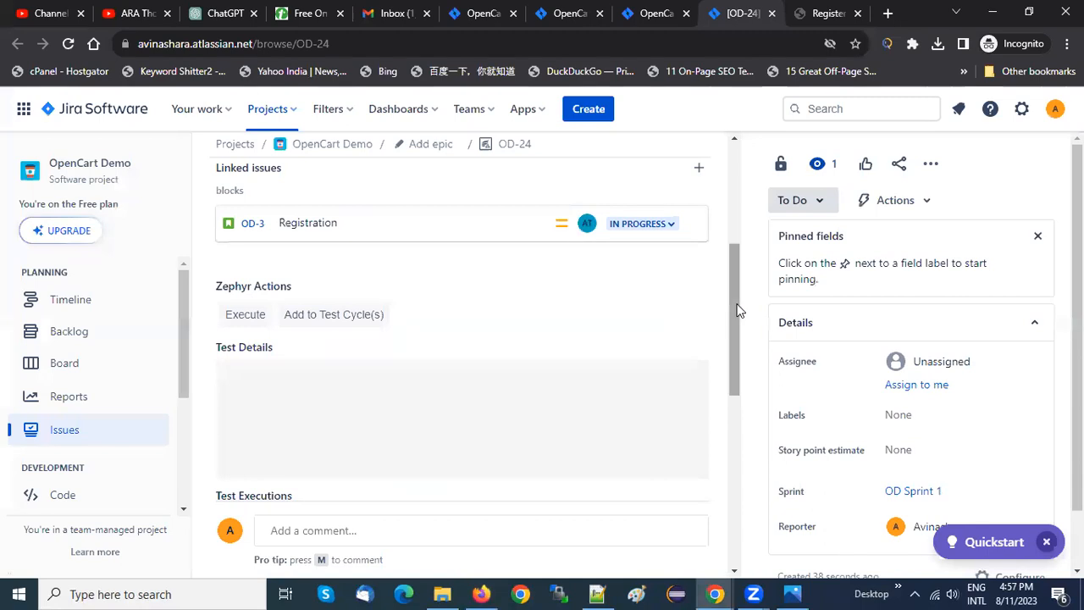
left_click_drag(733, 311, 729, 368)
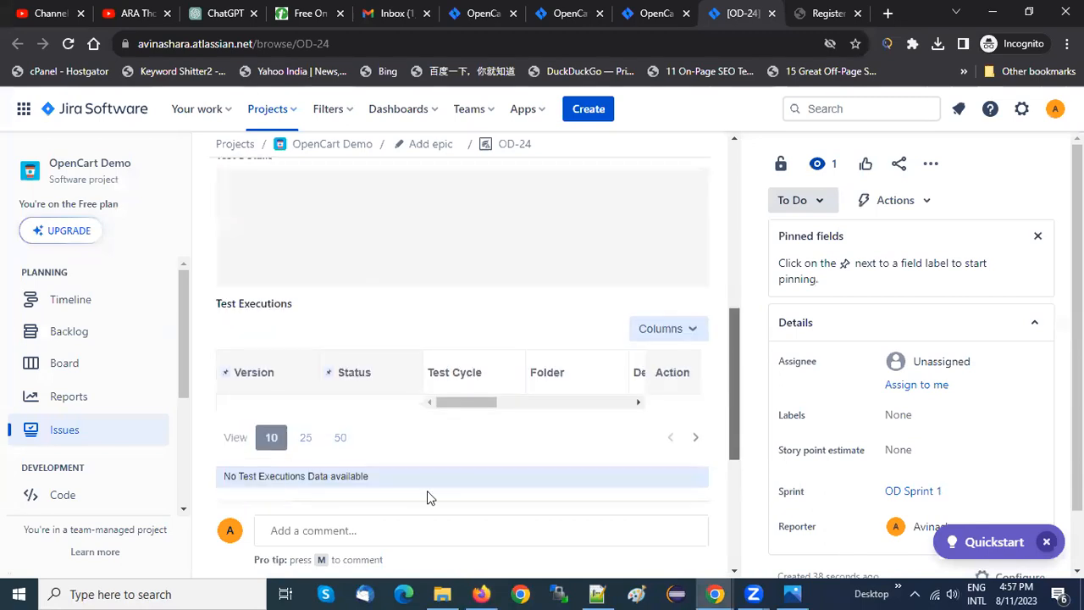
Switch to Firefox and log in to Atlassian with the account e-mail and password, declining to save the password in the browser
left_click(483, 594)
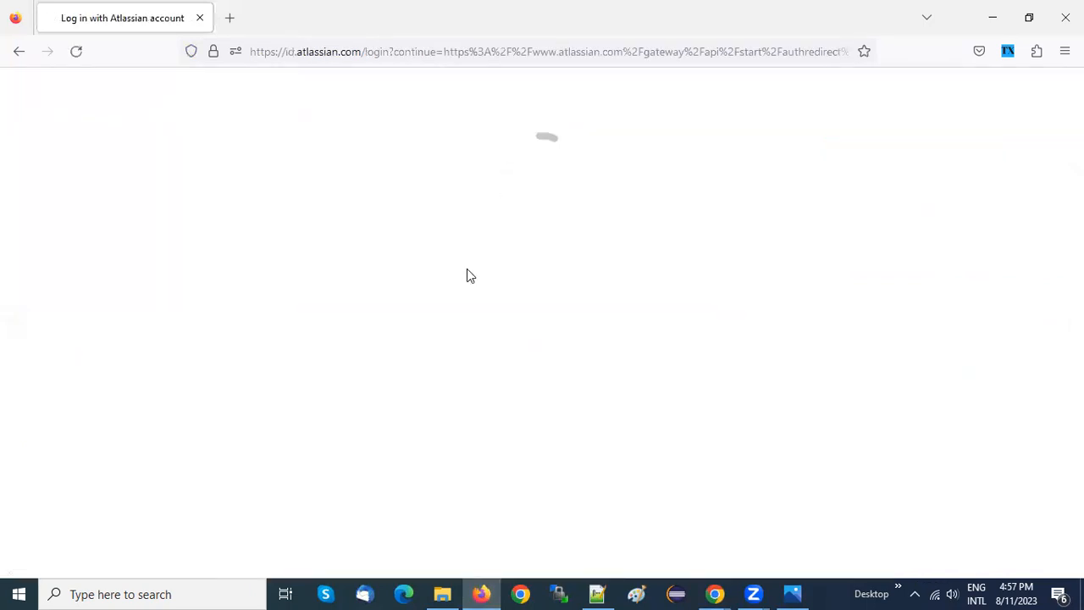
left_click(476, 221)
type("avi")
key("Down")
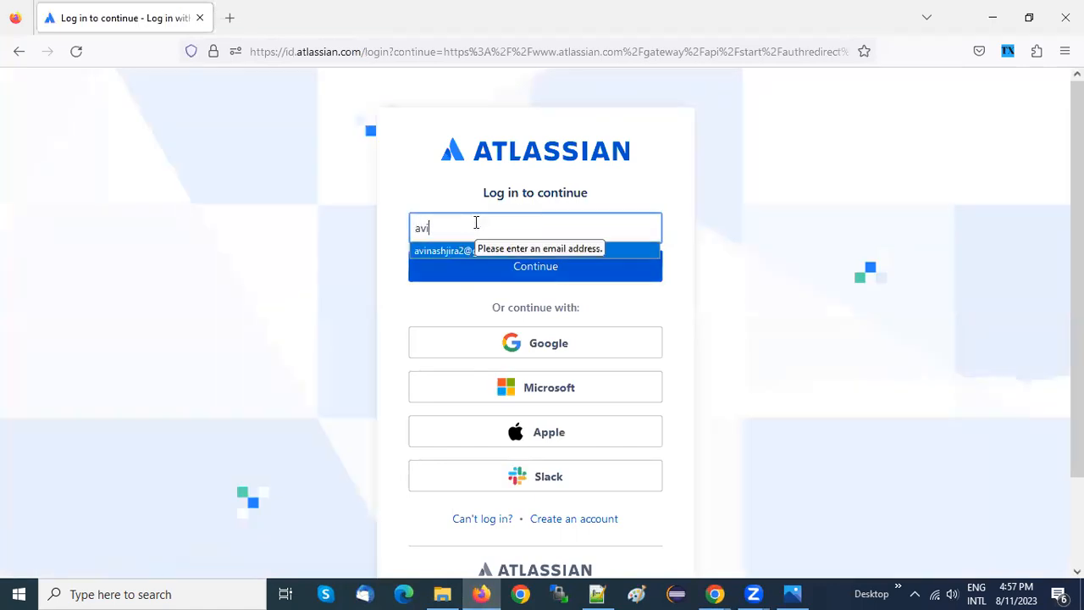
key("Return")
key("Return")
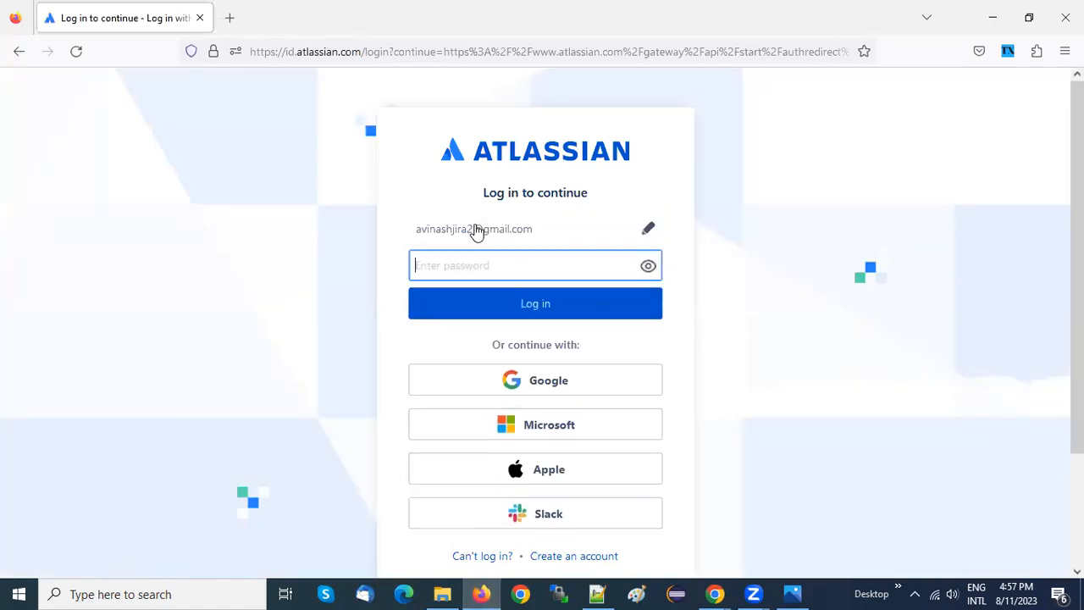
type("••••••")
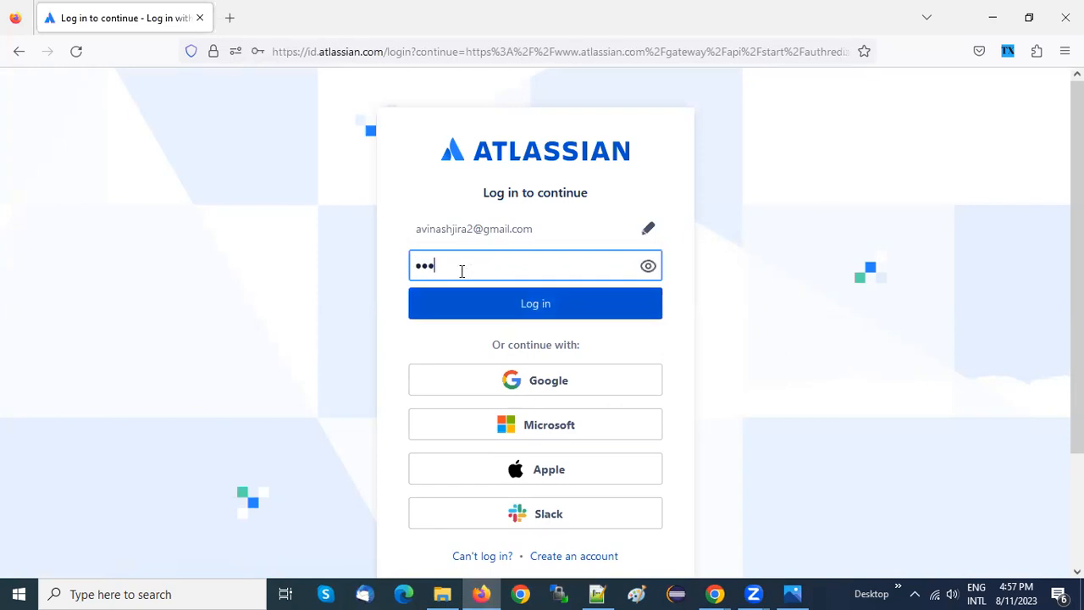
type("••")
key("Return")
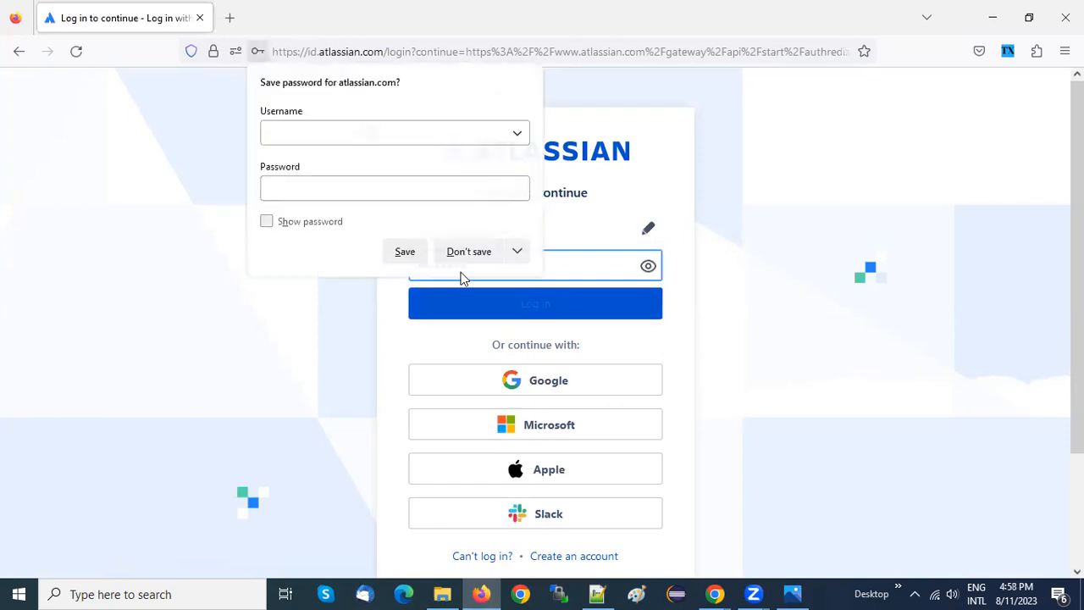
left_click(454, 253)
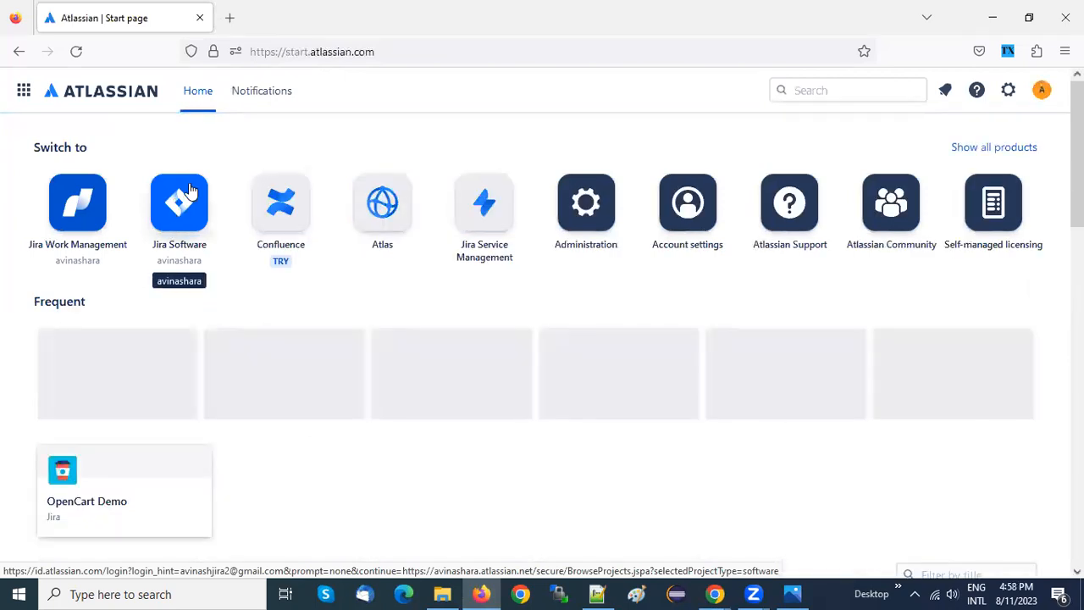
Open the OpenCart Demo project in Jira Software and open issue OD-24 from its issue list in a separate tab
left_click(189, 191)
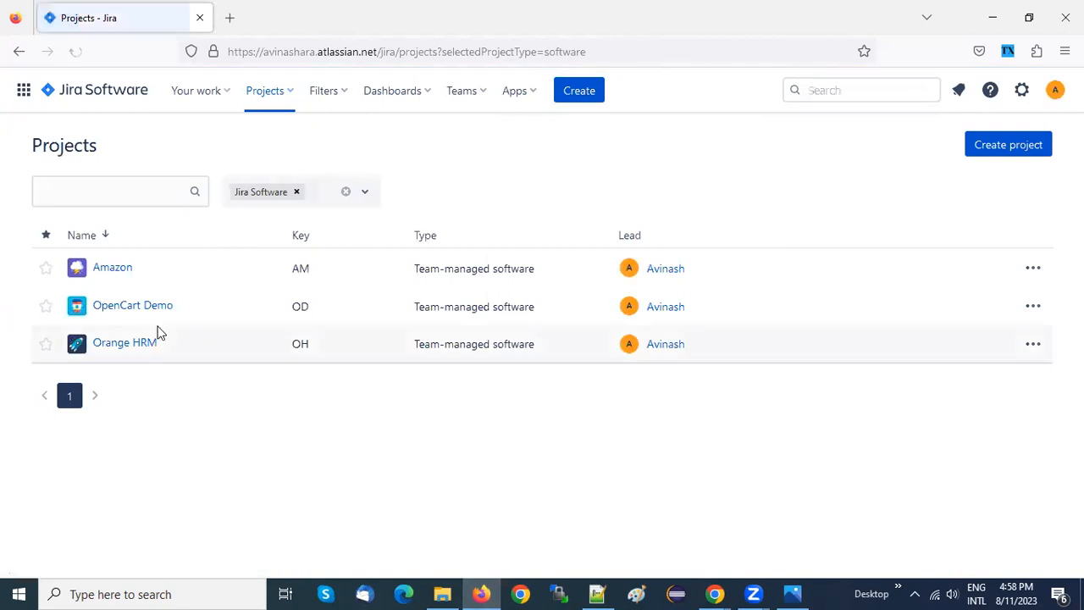
left_click(129, 310)
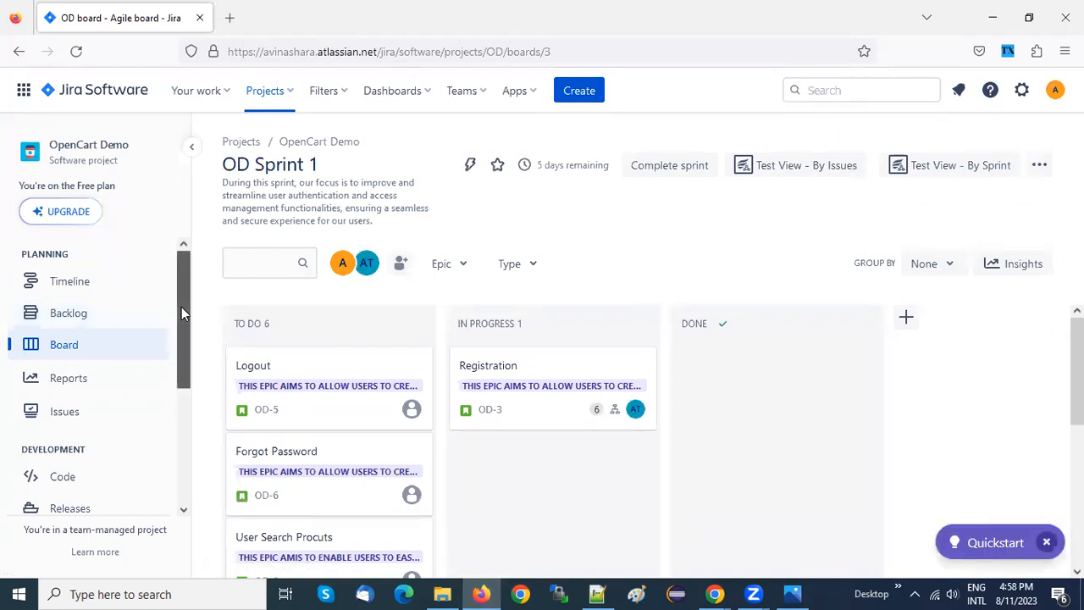
left_click_drag(181, 306, 181, 404)
scroll(163, 294, "up", 3)
left_click(91, 413)
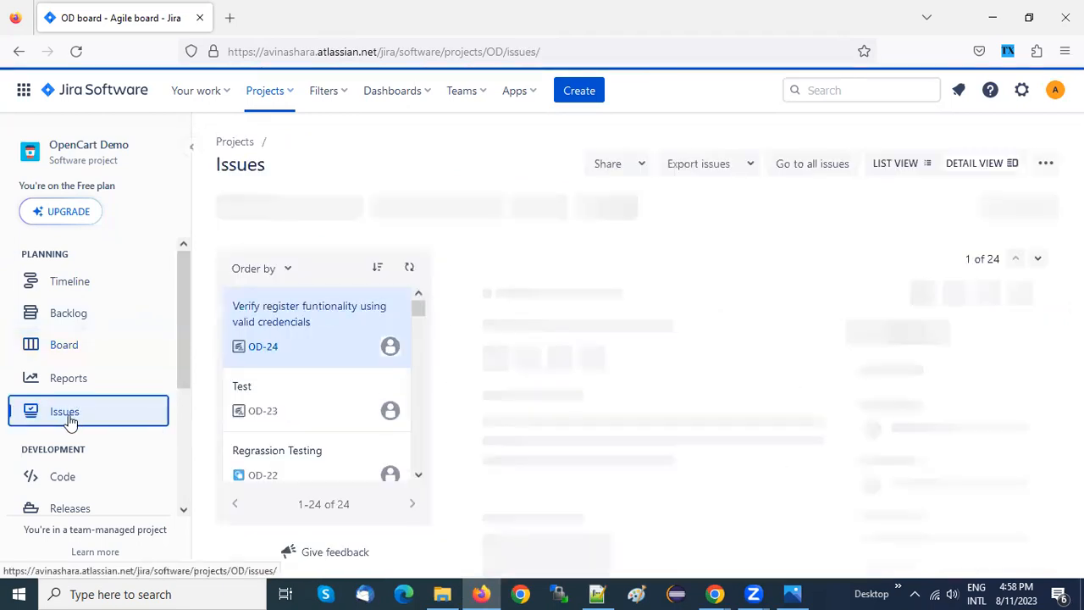
left_click(291, 313)
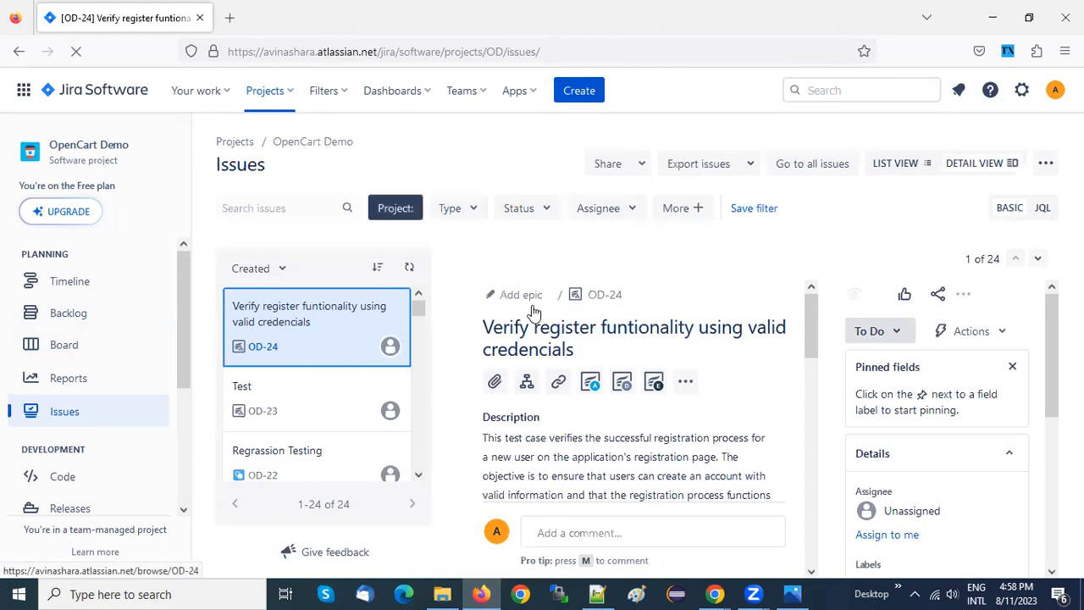
left_click(603, 299)
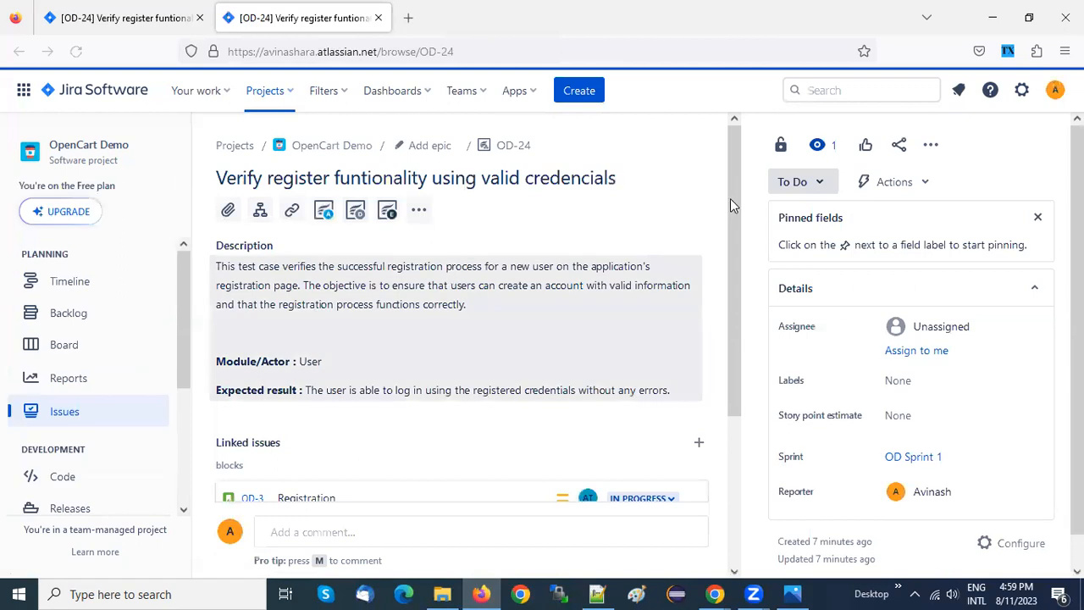
Examine OD-24's description, linked issue, Test Executions and the Test Step, Test Data and Test Result fields in Test Details
scroll(733, 278, "down", 1)
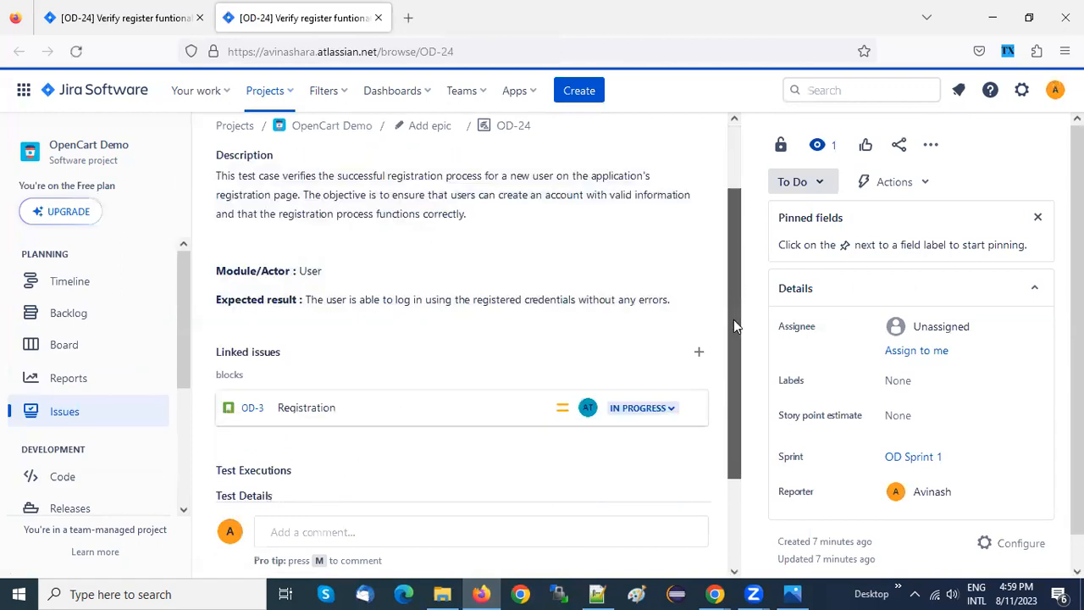
scroll(735, 326, "down", 4)
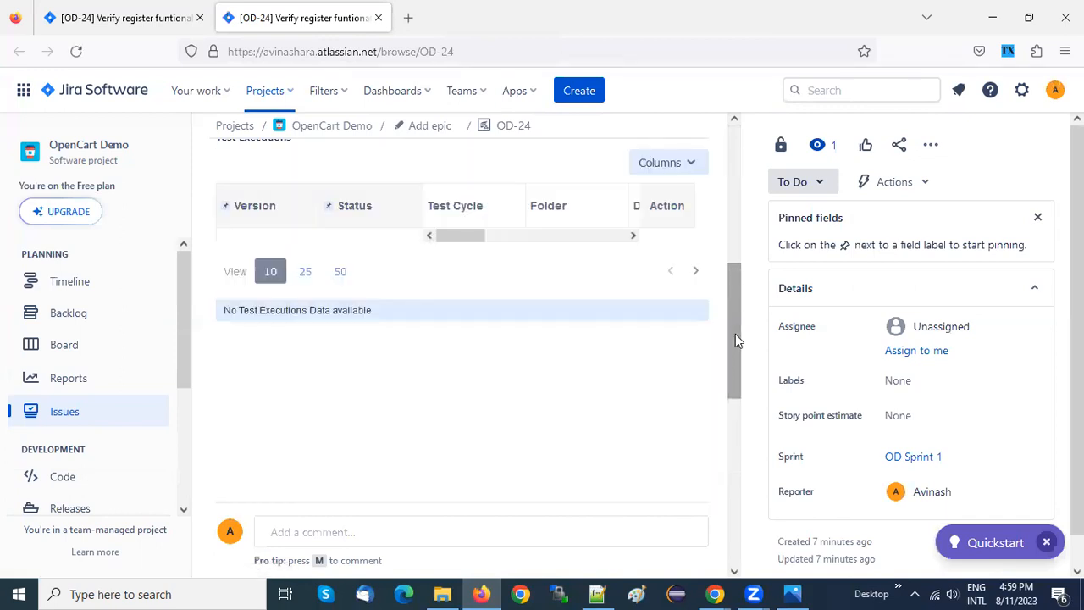
left_click_drag(735, 334, 731, 263)
scroll(734, 265, "up", 2)
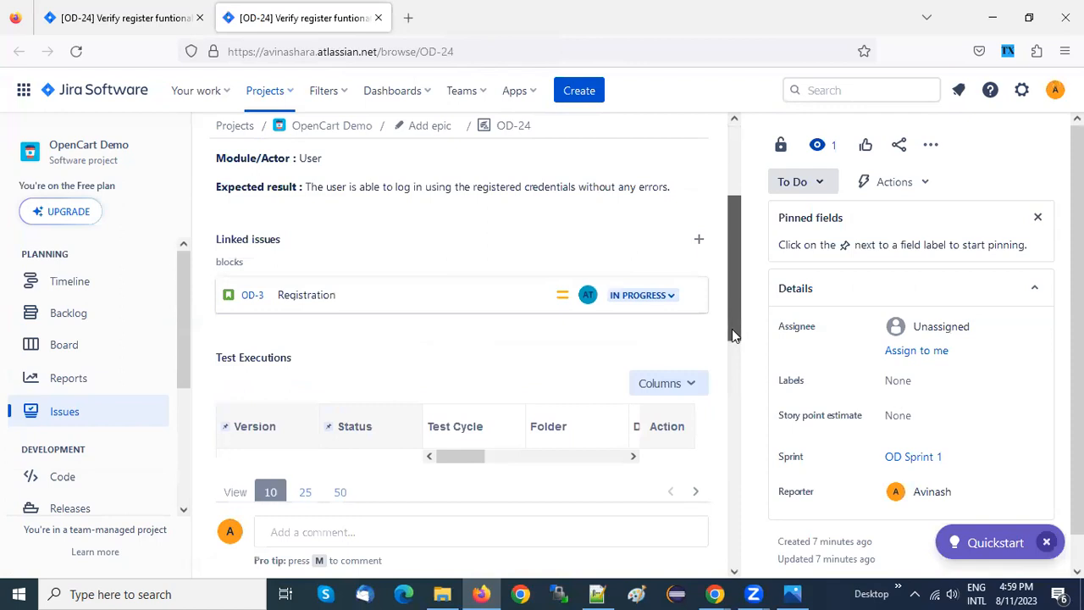
scroll(734, 332, "down", 3)
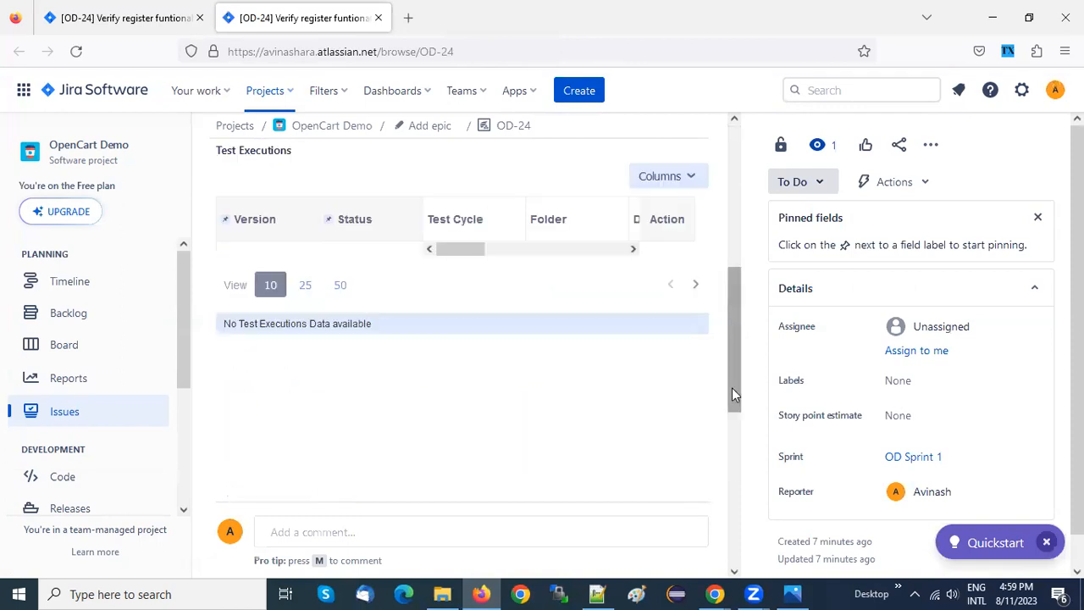
scroll(734, 393, "down", 3)
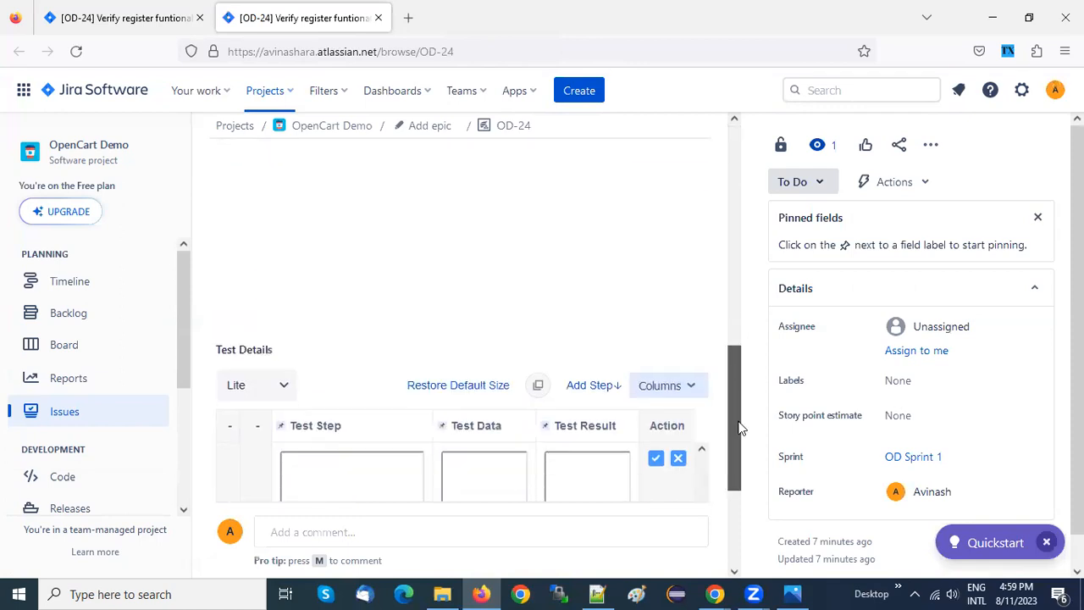
scroll(738, 428, "down", 2)
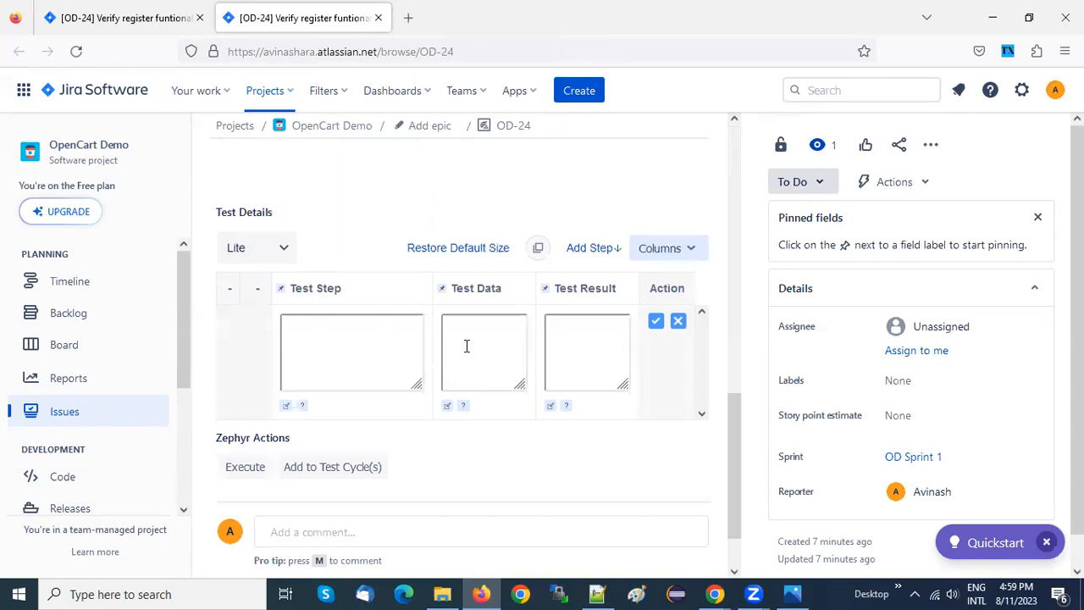
left_click(558, 343)
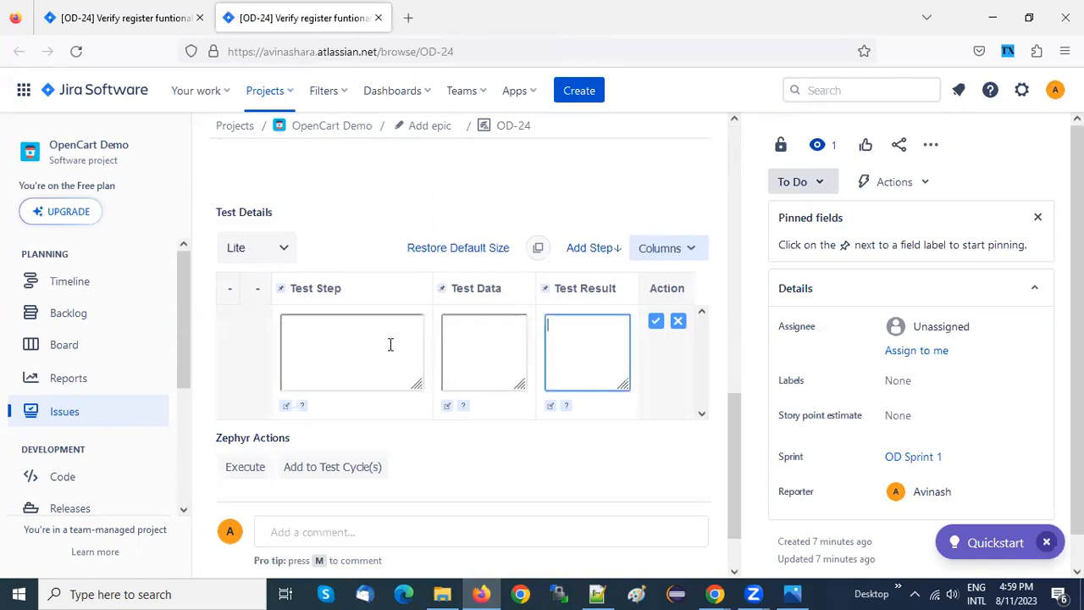
left_click(471, 327)
left_click(558, 339)
Compare OD-24's Test Details section in Chrome with the Test Step, Test Data and Test Result fields in Firefox
key("alt+Tab")
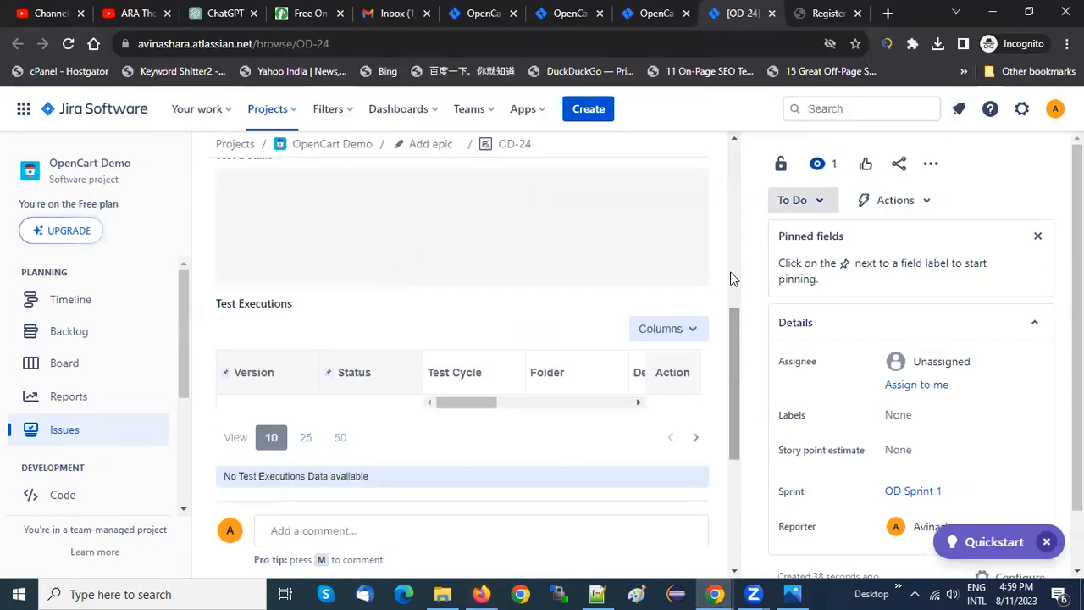
left_click_drag(735, 331, 737, 291)
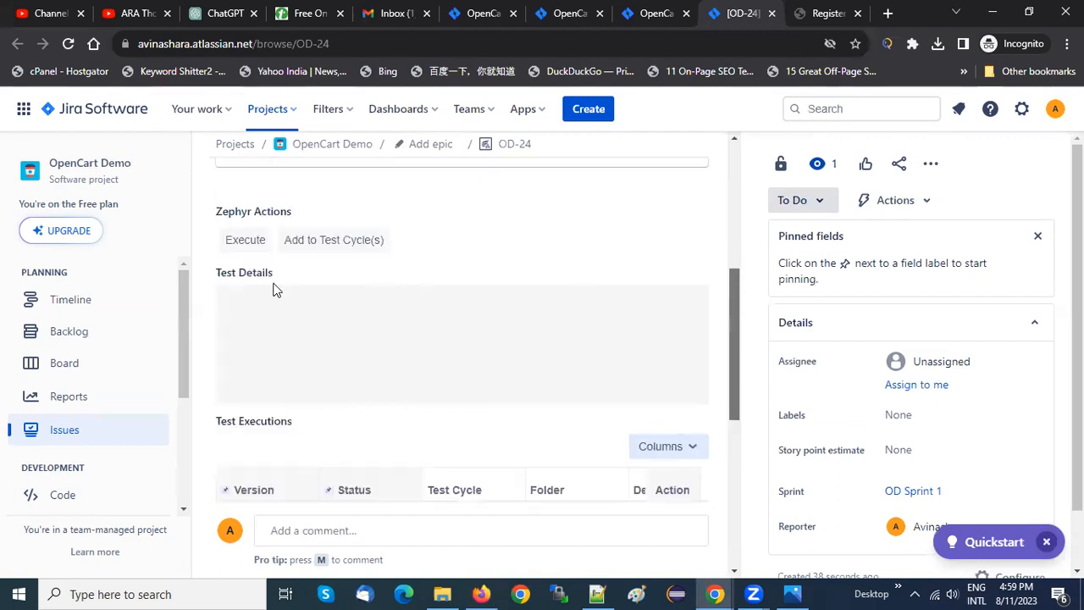
left_click(255, 276)
left_click(255, 276)
key("alt+Tab")
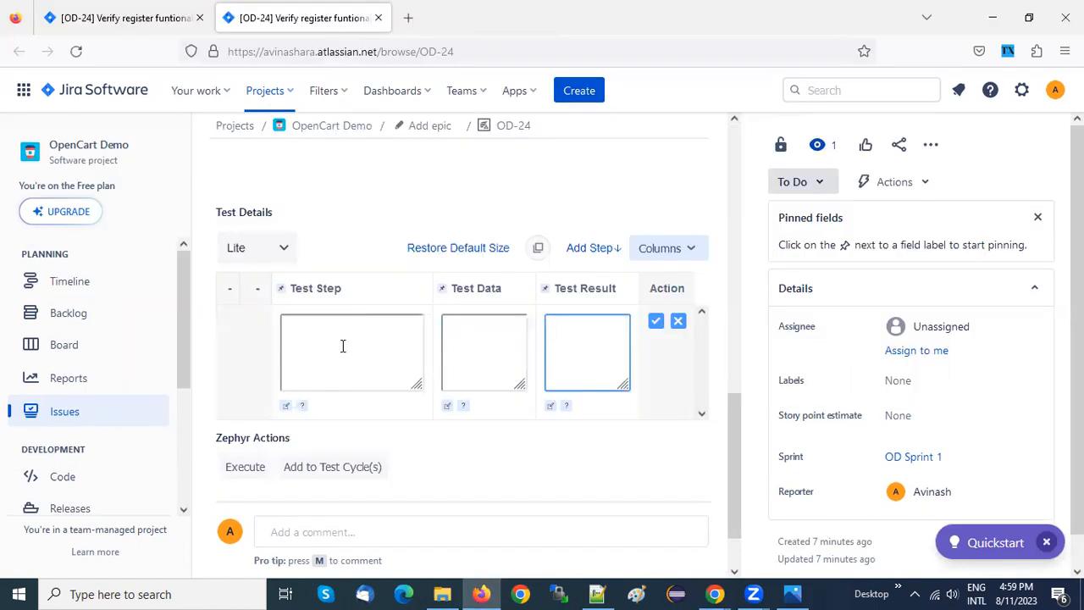
left_click(343, 345)
left_click(467, 344)
left_click(585, 337)
left_click(382, 331)
left_click(513, 327)
left_click(586, 334)
Switch to ChatGPT in Chrome and review the test steps of the first registration test case, which uses valid user details
key("alt+Tab")
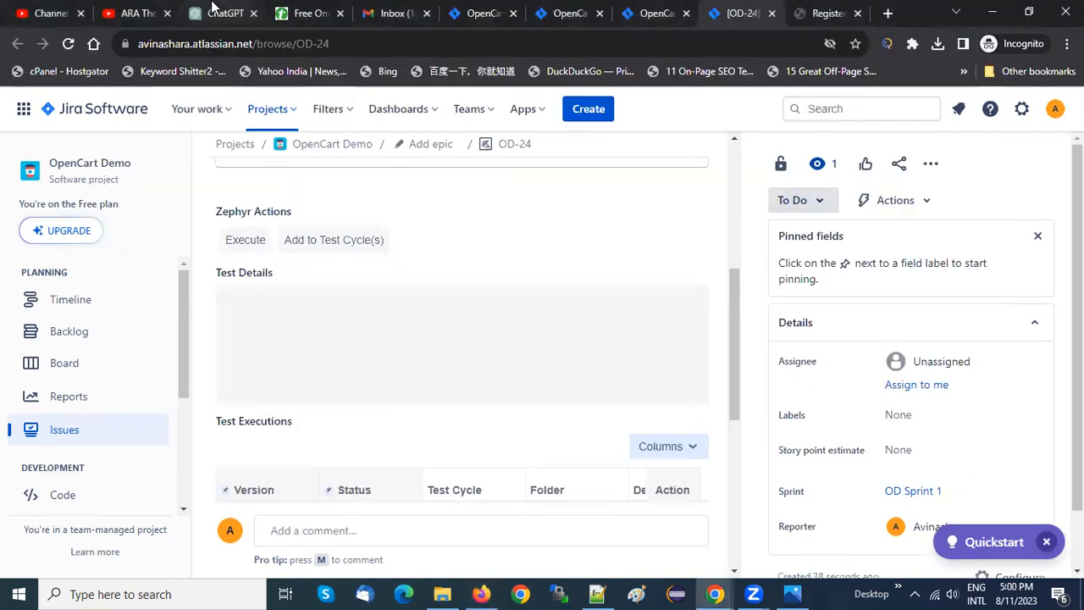
left_click(214, 6)
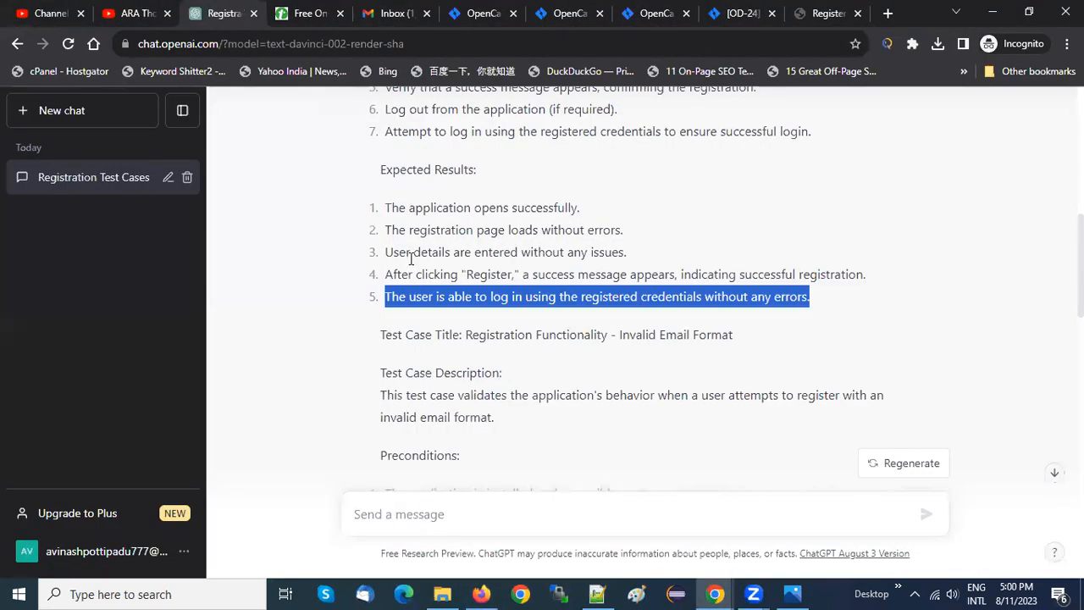
left_click(411, 259)
scroll(412, 261, "up", 4)
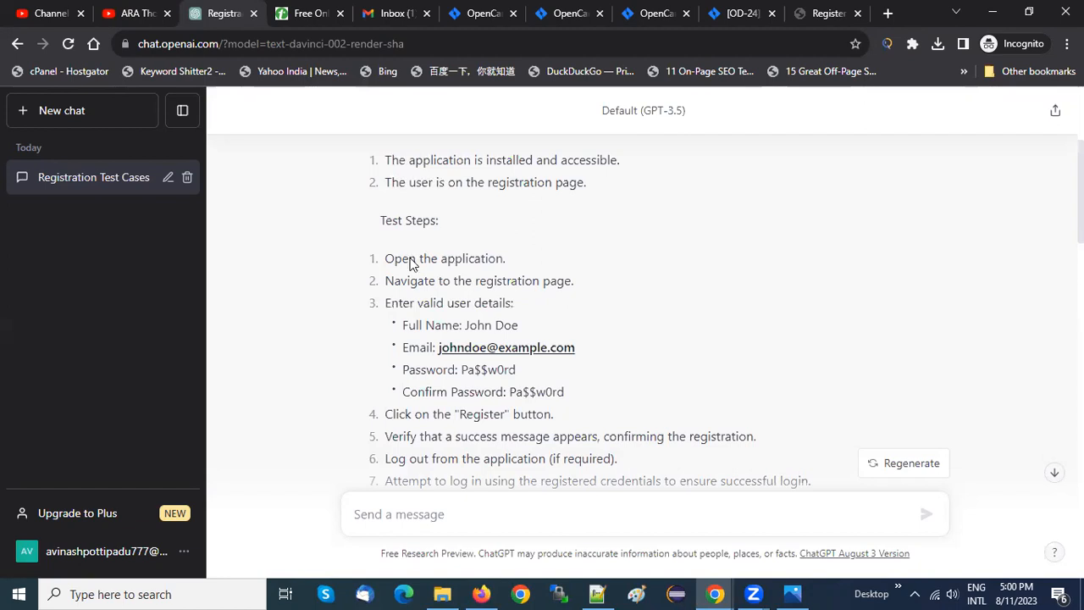
Copy "Open the application" from the ChatGPT test steps in Chrome into the first Test Step field of OD-24 in Firefox
key("alt+Tab")
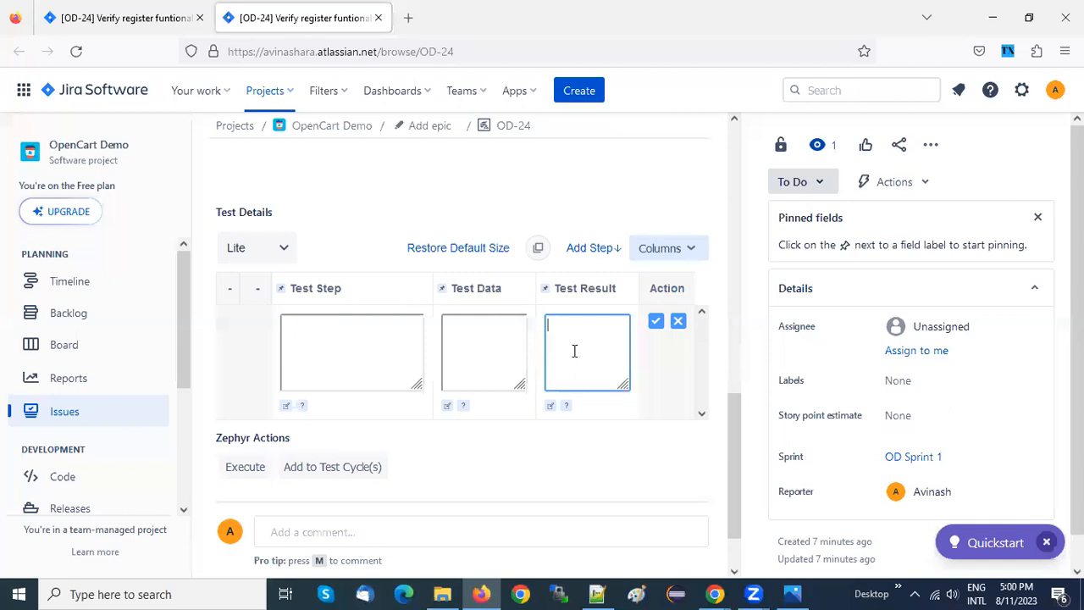
left_click(351, 354)
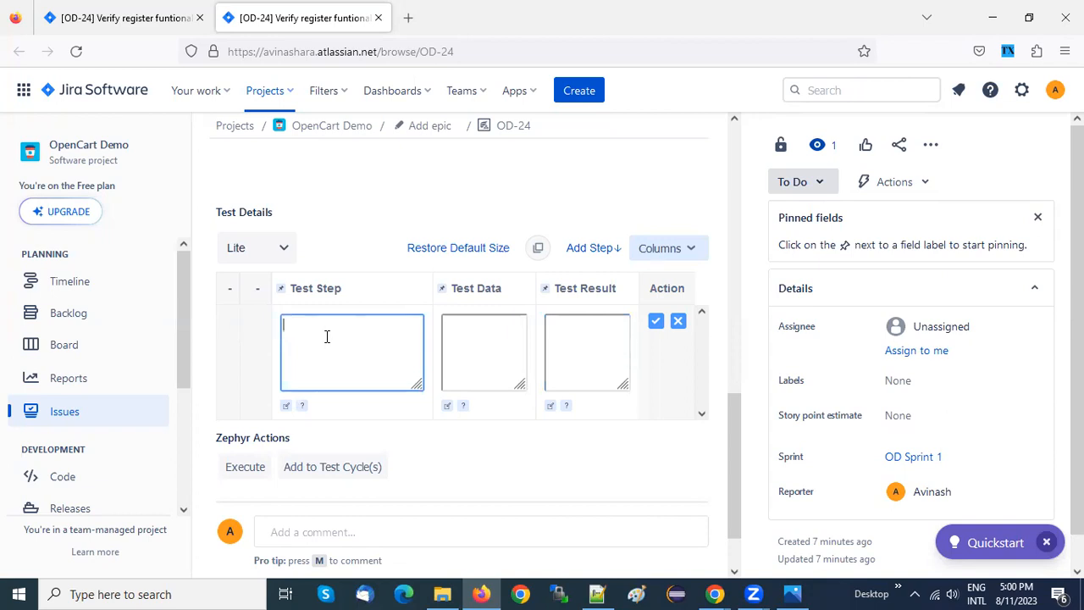
key("alt+Tab")
left_click_drag(386, 258, 503, 261)
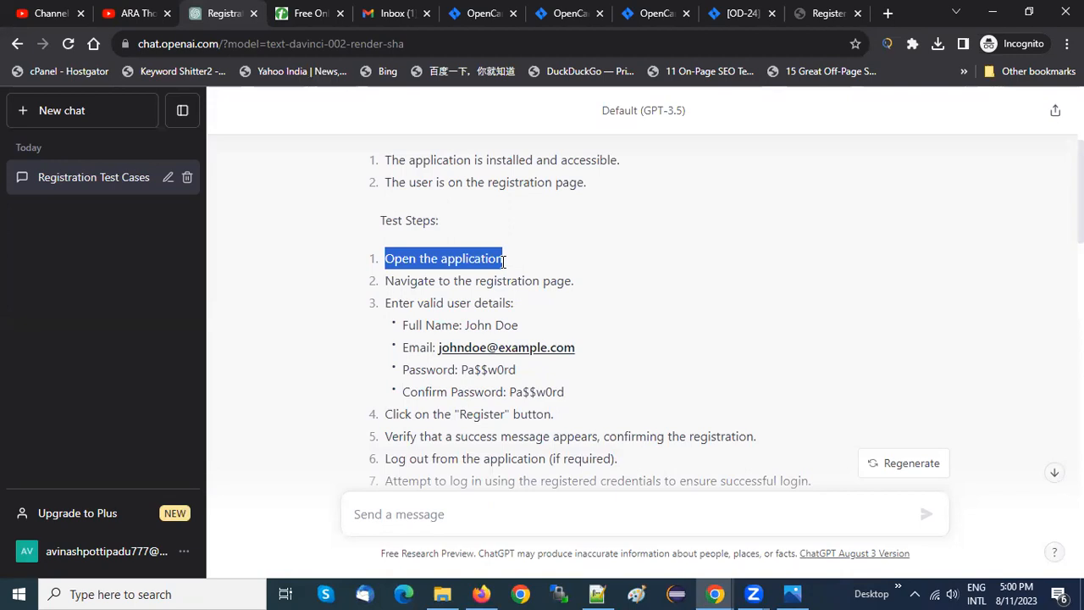
key("ctrl+c")
key("alt+Tab")
key("ctrl+v")
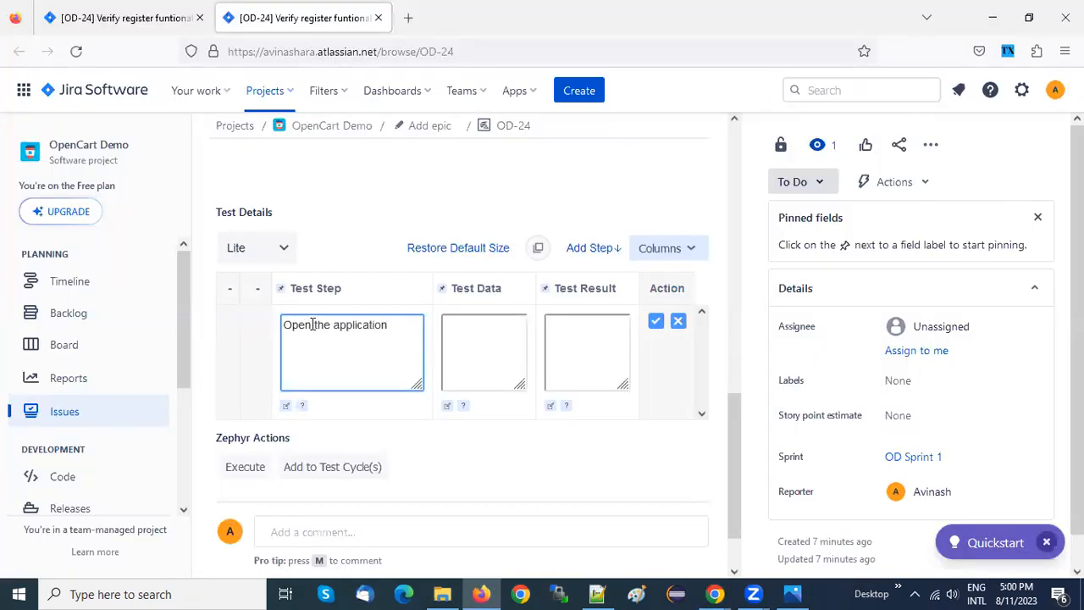
Reword OD-24's first Test Step as "Open Chrome Browser then open the application"
type("Chrome Browser")
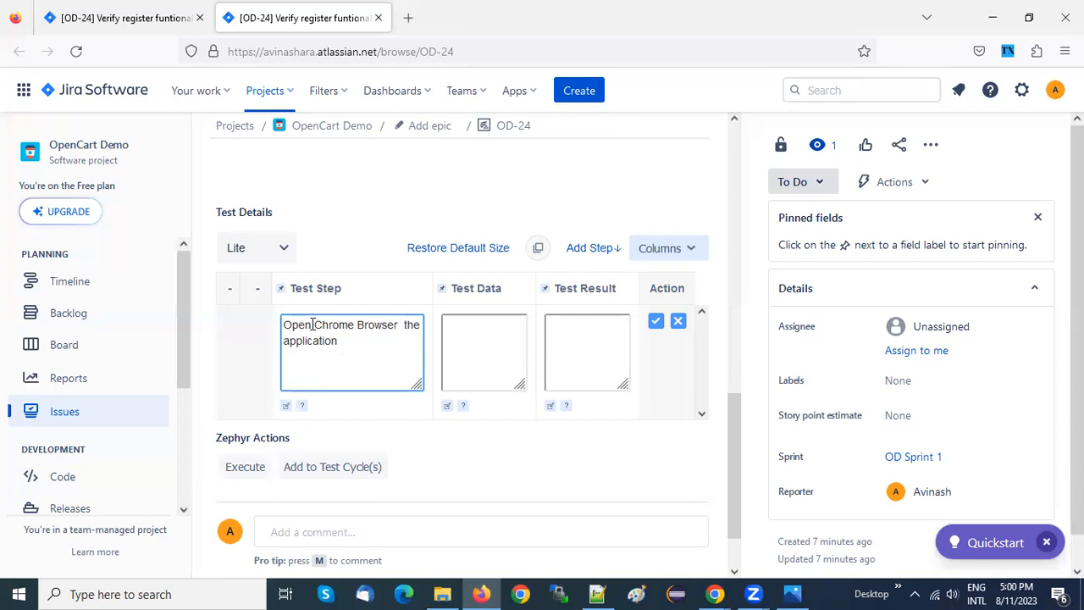
type(" then")
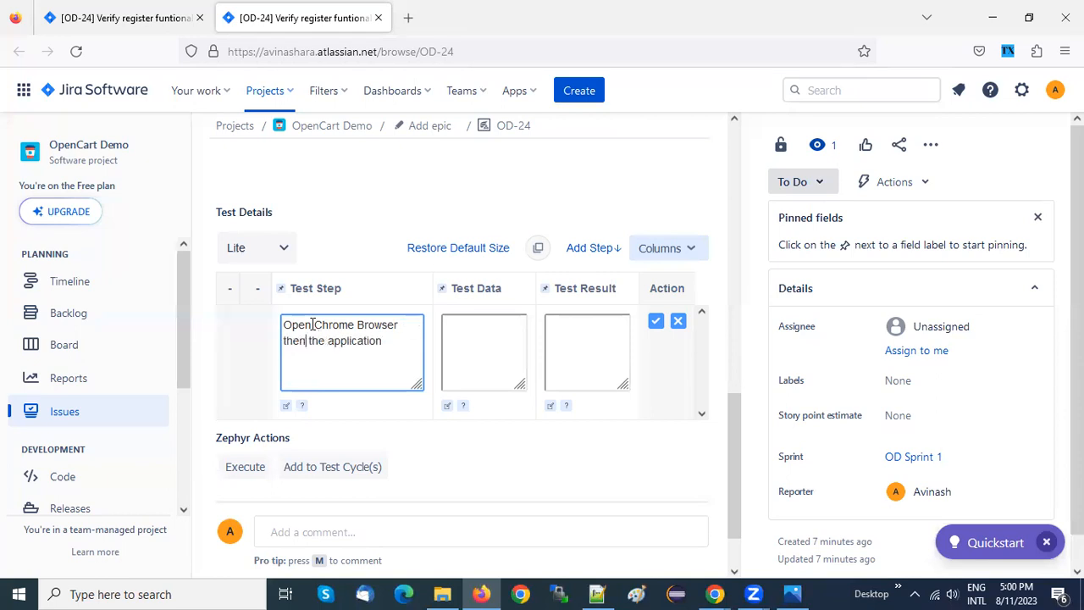
type(" open")
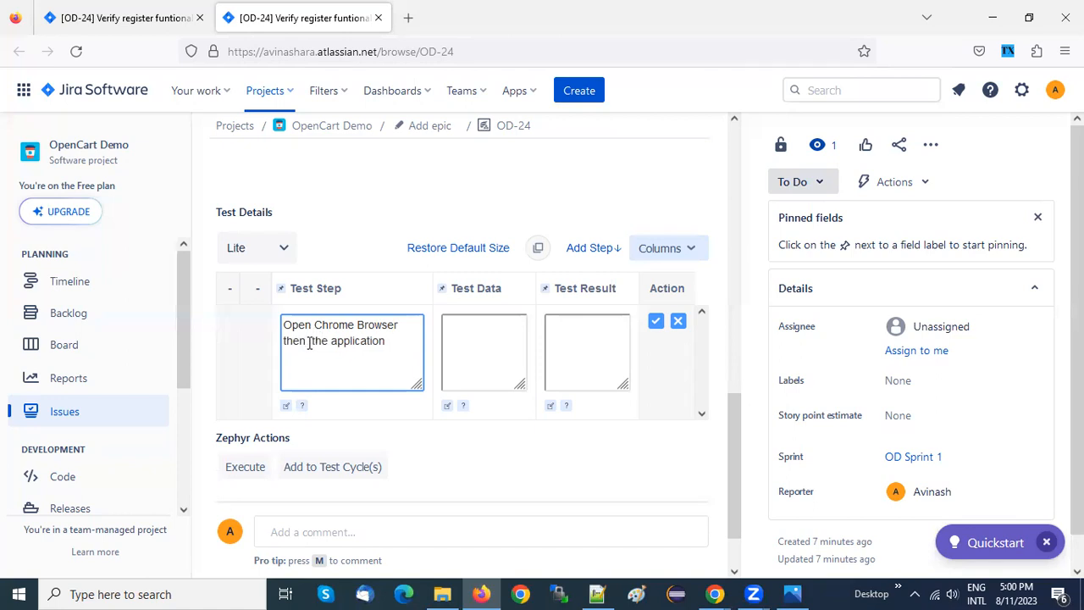
left_click(463, 331)
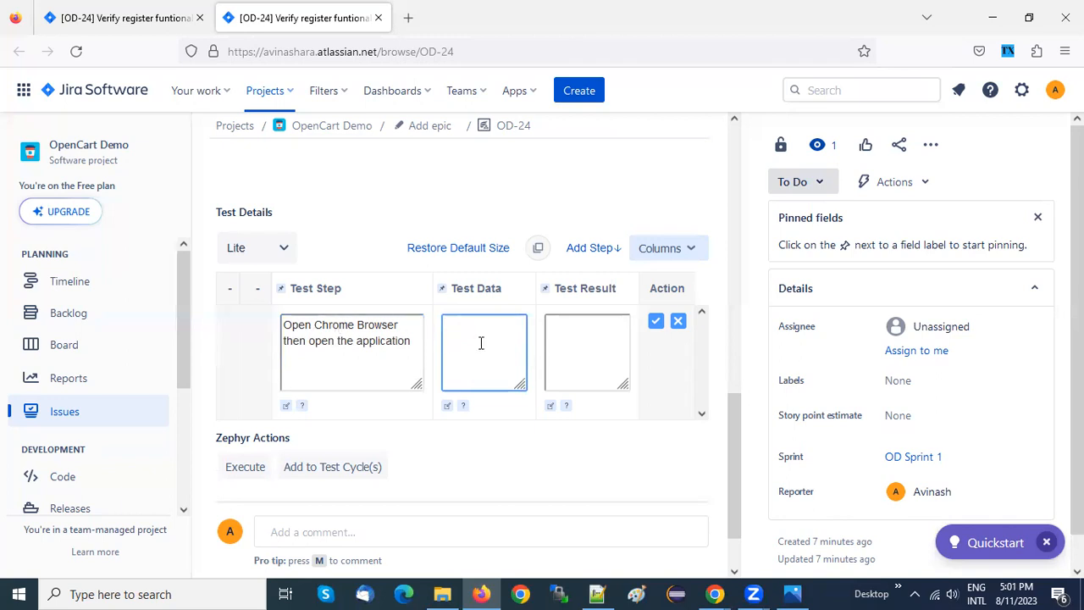
key("alt+Tab")
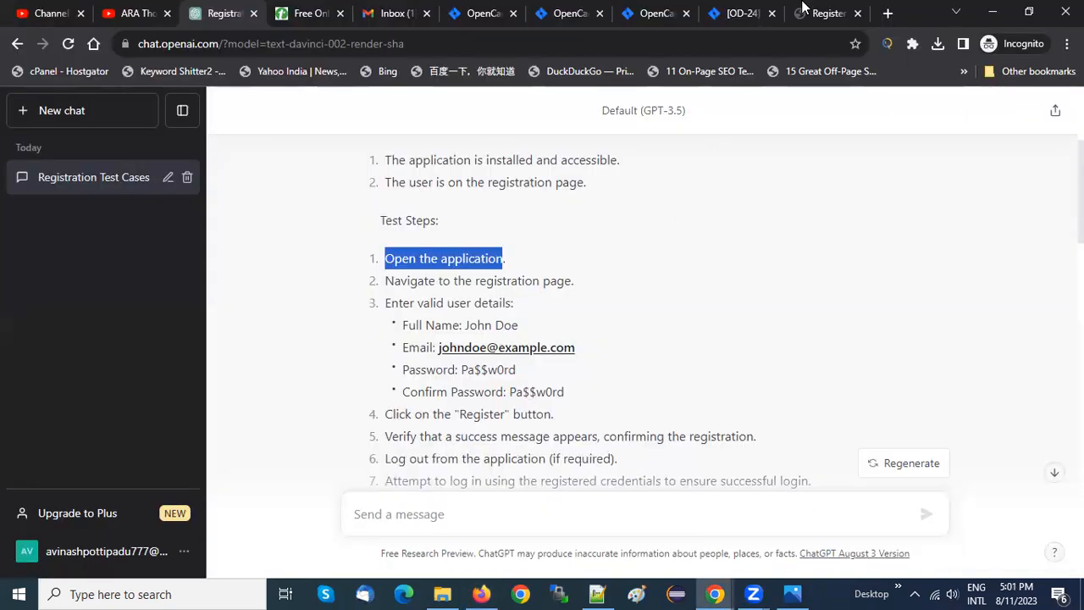
left_click(816, 8)
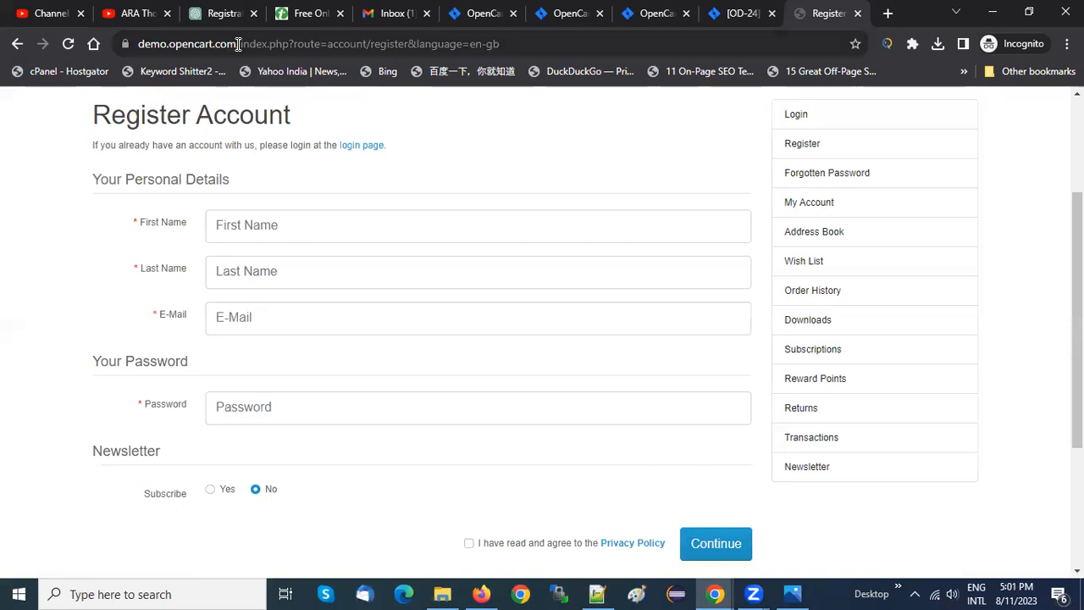
left_click_drag(241, 44, 67, 46)
key("ctrl+c")
key("alt+Tab")
key("ctrl+v")
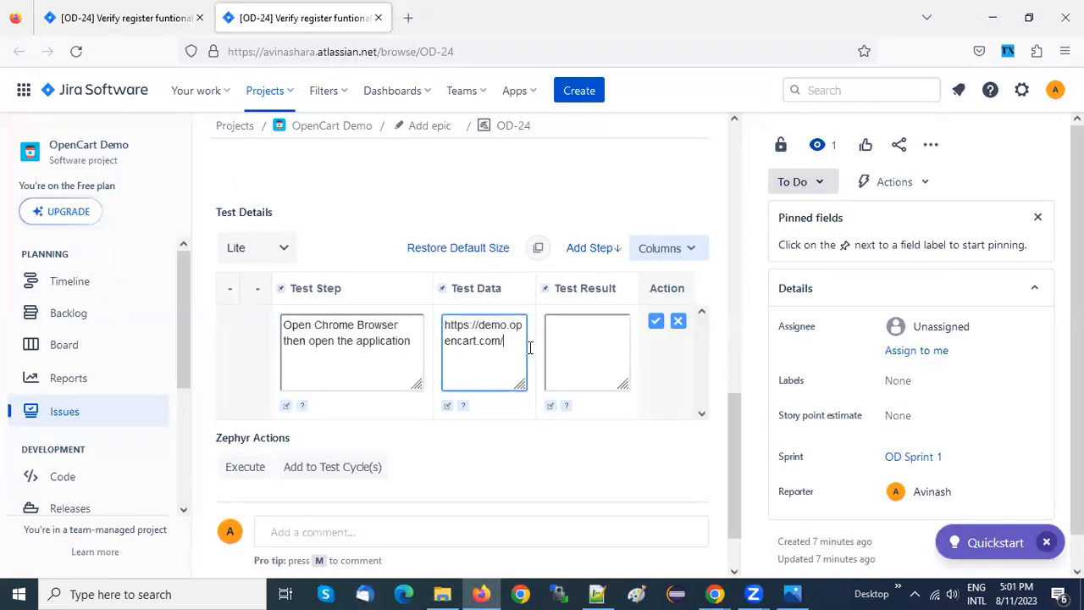
Copy "The application opens successfully." from ChatGPT's expected results into the first step's Test Result in Firefox and save the step
left_click(568, 341)
key("alt+Tab")
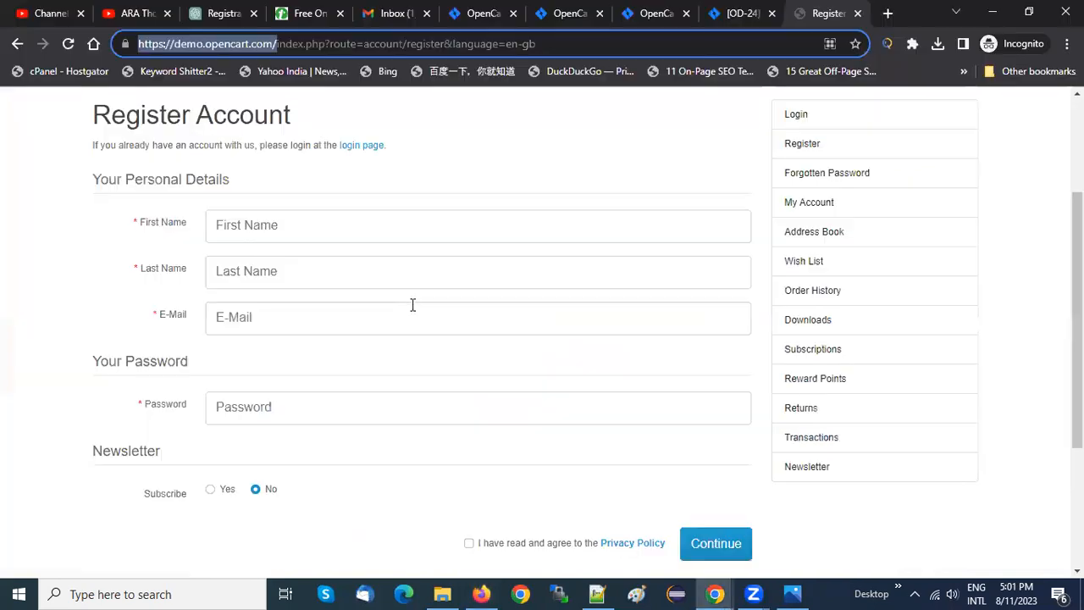
left_click(227, 10)
left_click(426, 322)
scroll(423, 324, "down", 3)
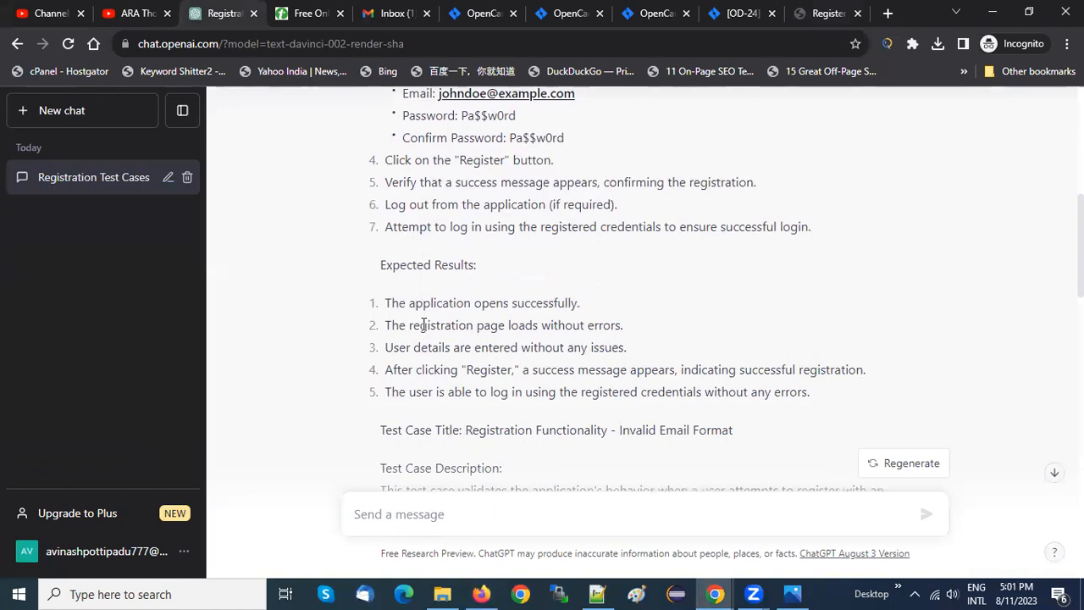
left_click_drag(386, 302, 591, 307)
key("ctrl+c")
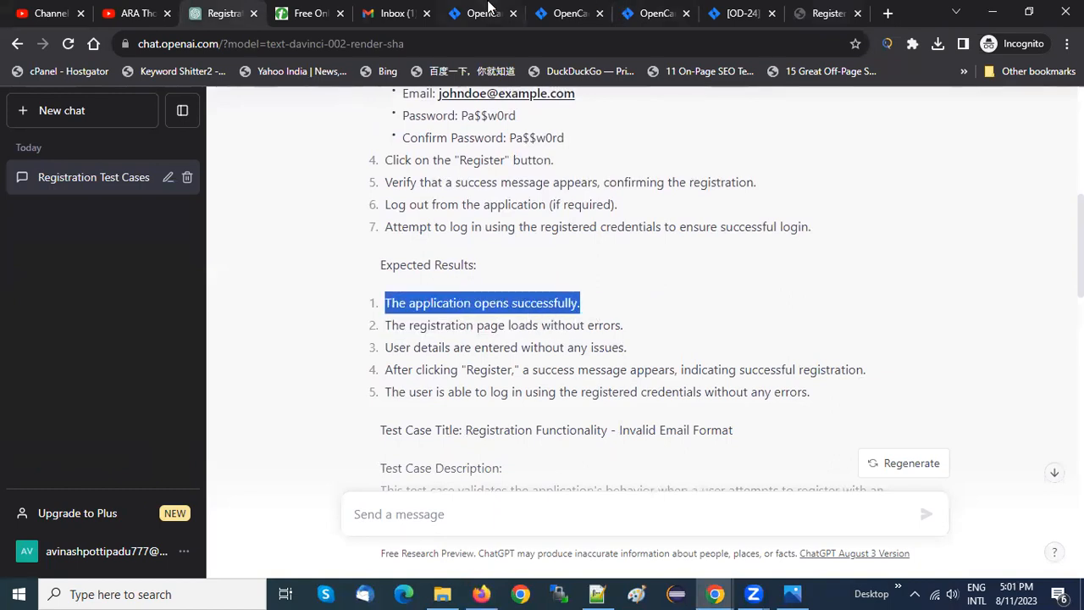
key("alt+Tab")
key("ctrl+v")
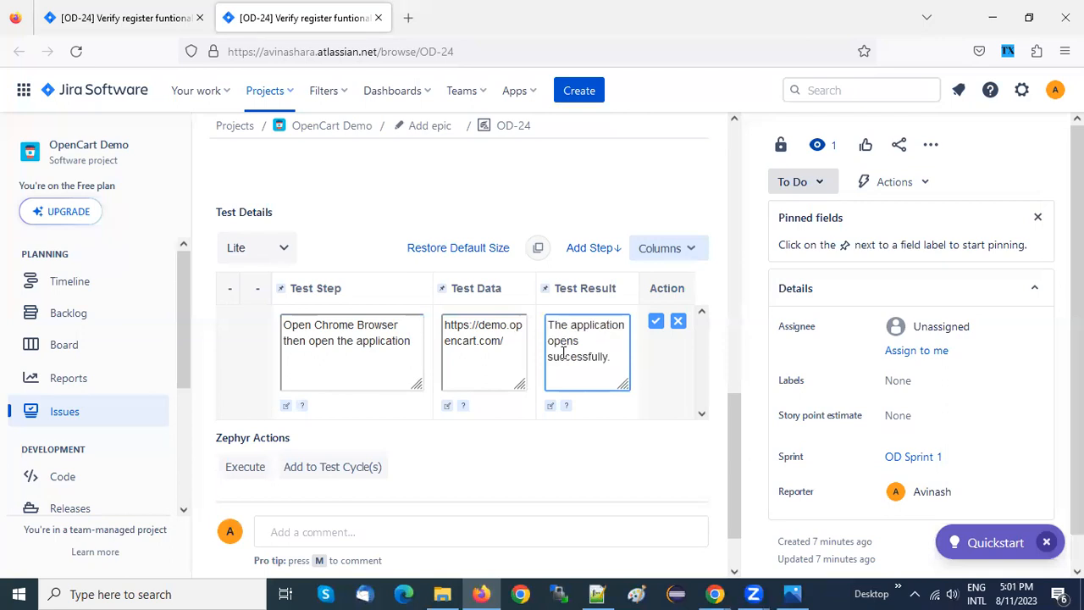
left_click(657, 322)
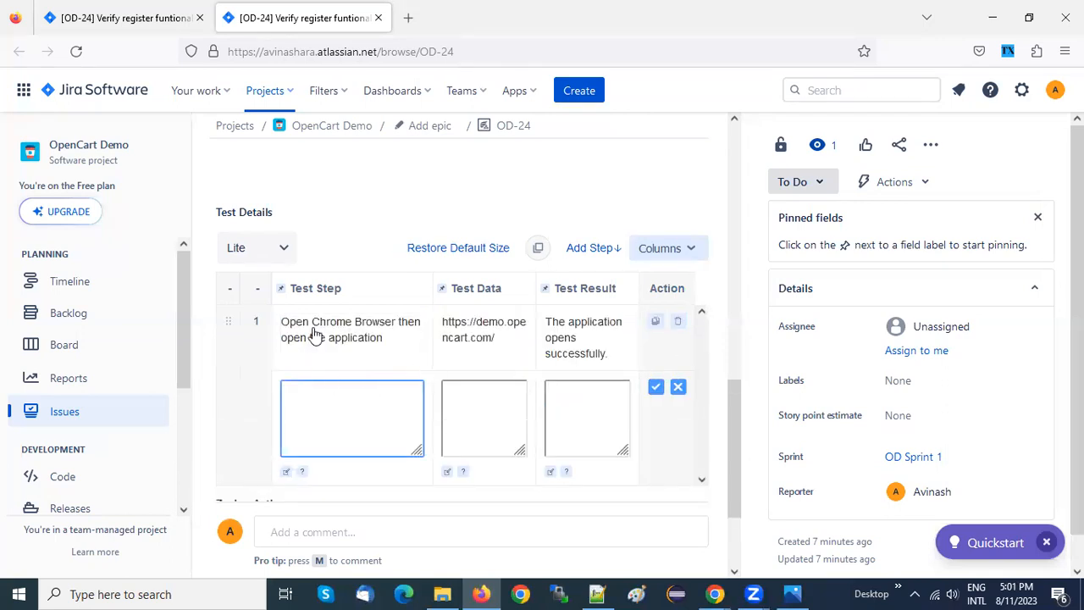
Switch to ChatGPT in Chrome and review the expected result about the registration page
key("alt+Tab")
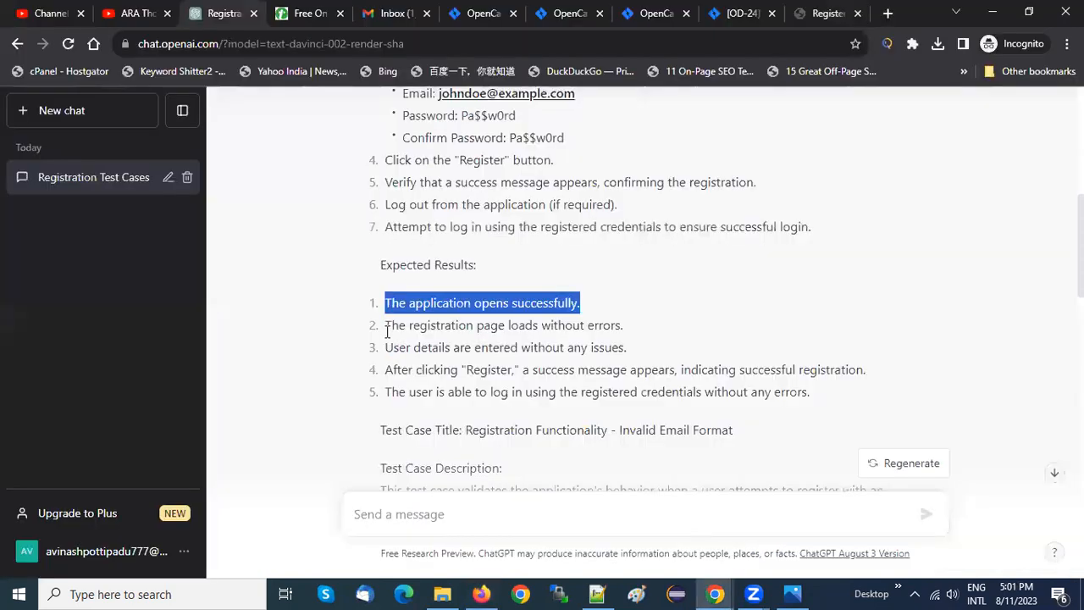
left_click(389, 322)
left_click_drag(389, 323, 628, 336)
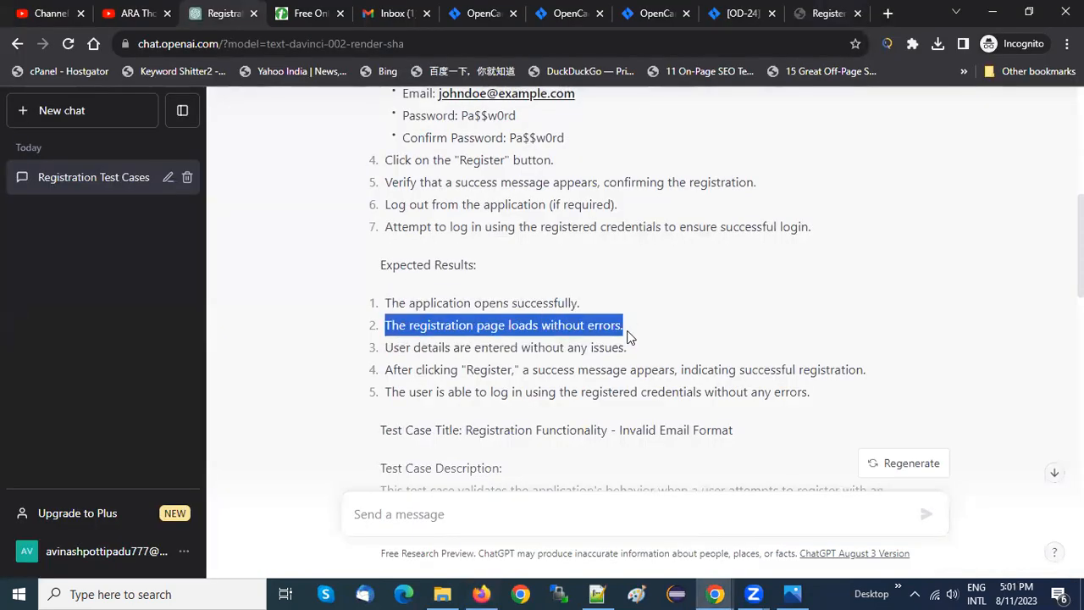
left_click(592, 330)
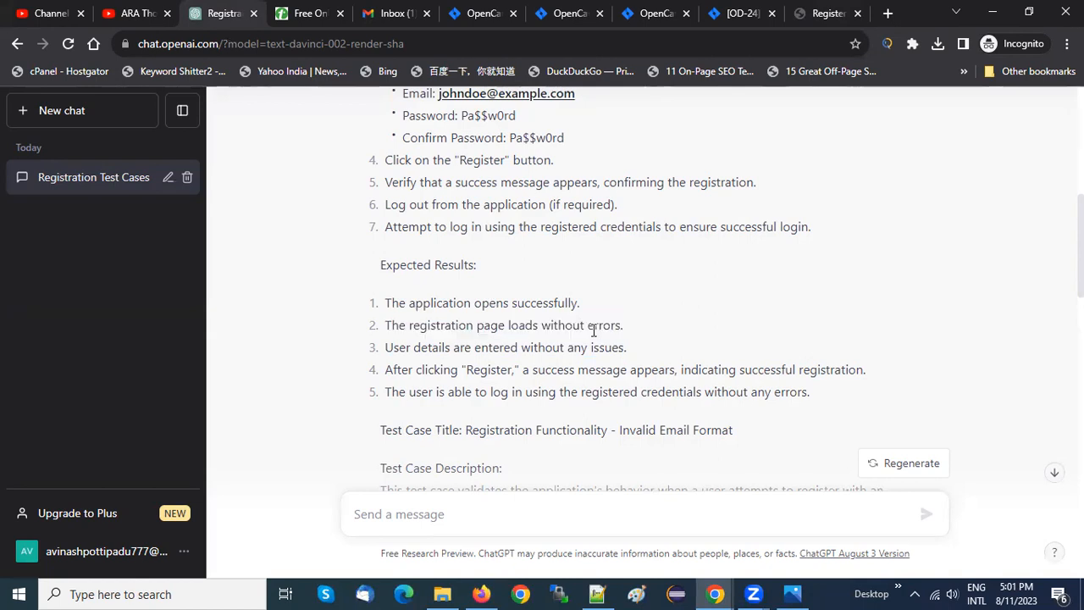
Go to the OpenCart demo store in Chrome and load its account registration page
left_click(826, 12)
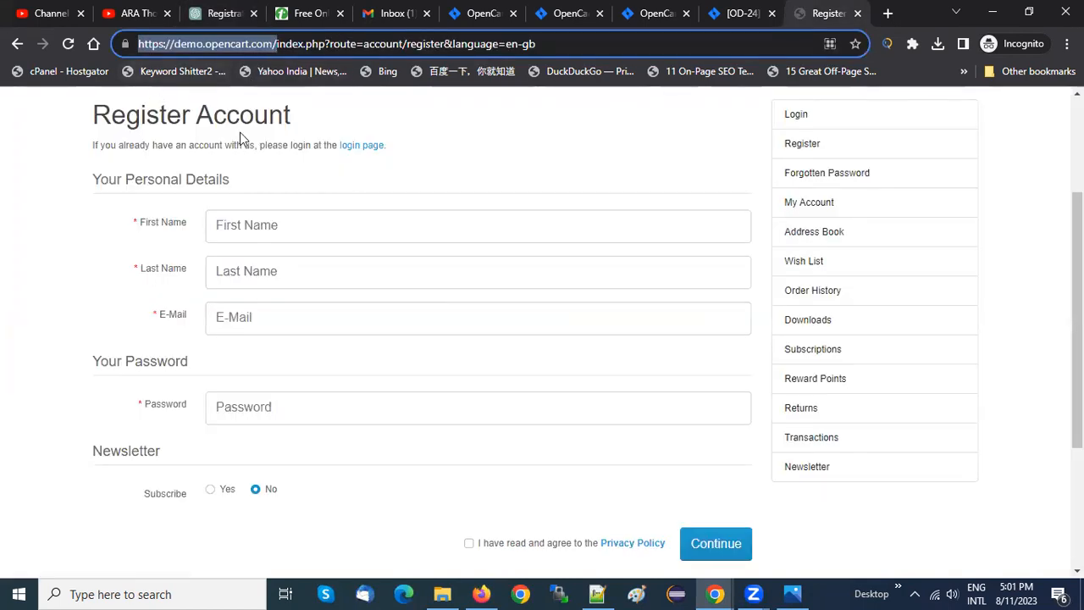
left_click(118, 142)
scroll(119, 142, "up", 2)
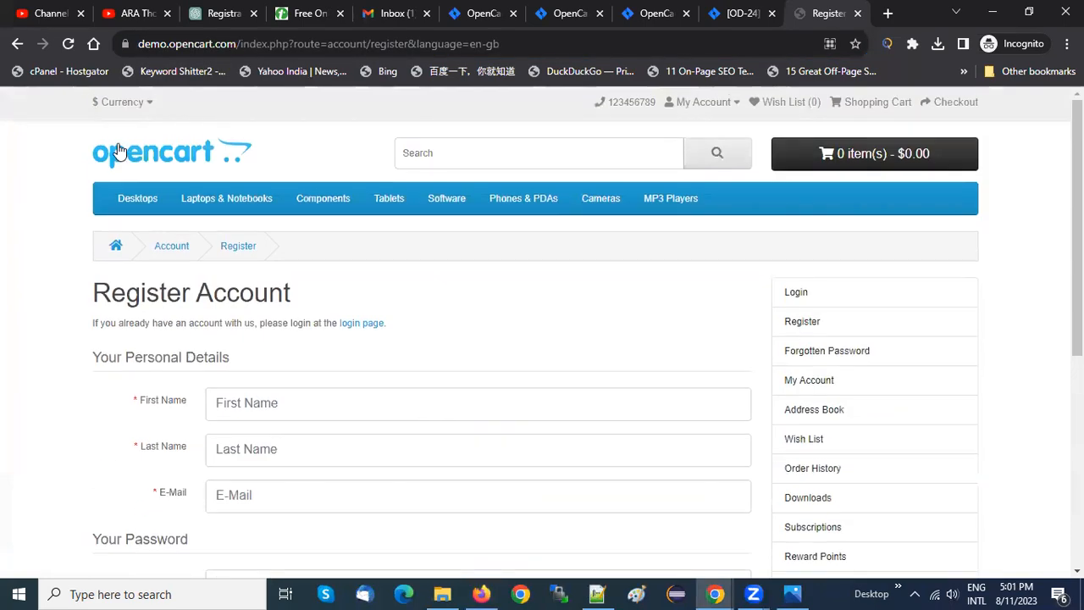
left_click(711, 108)
left_click(702, 127)
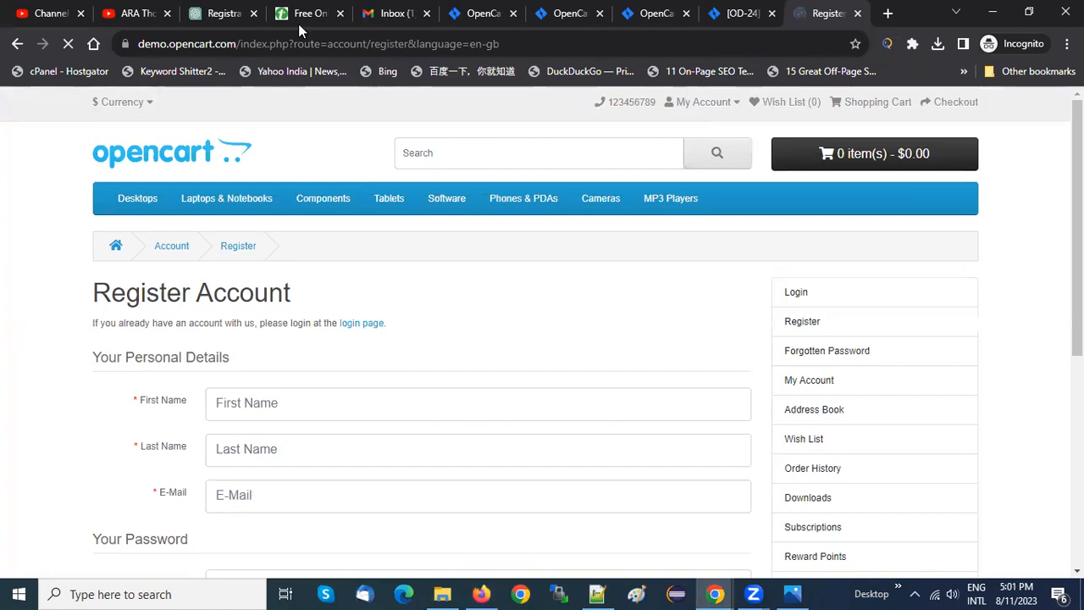
left_click(455, 48)
key("ctrl+a")
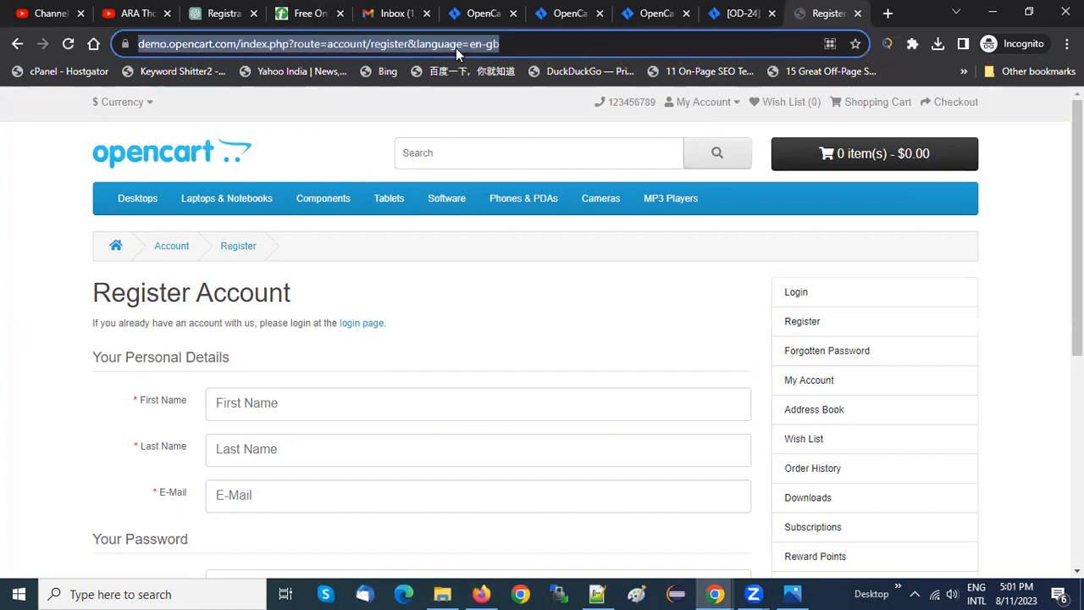
key("alt+Tab")
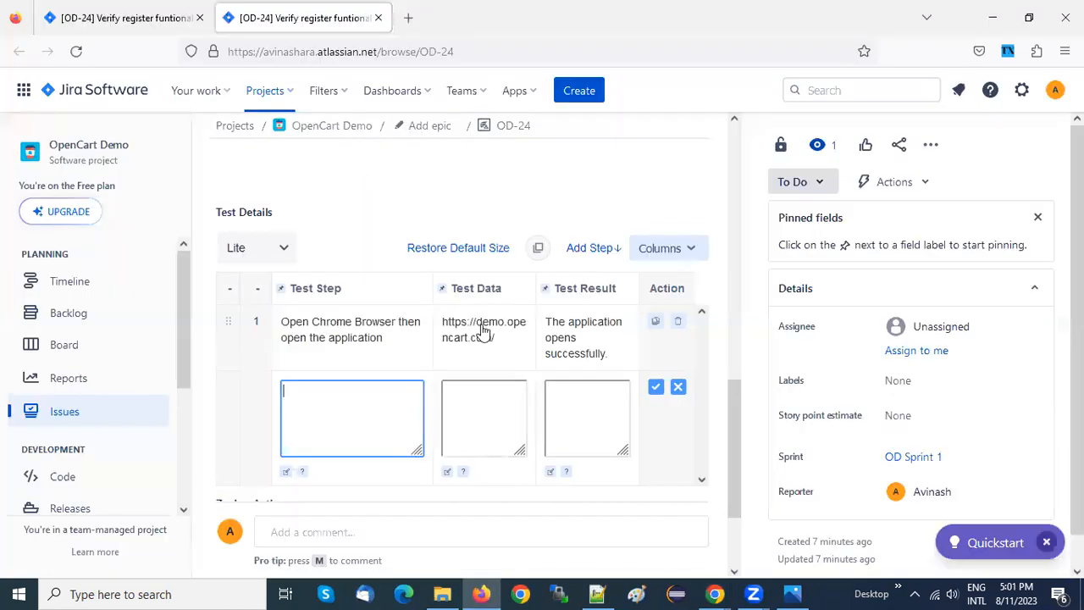
left_click(484, 333)
key("ctrl+a")
key("ctrl+v")
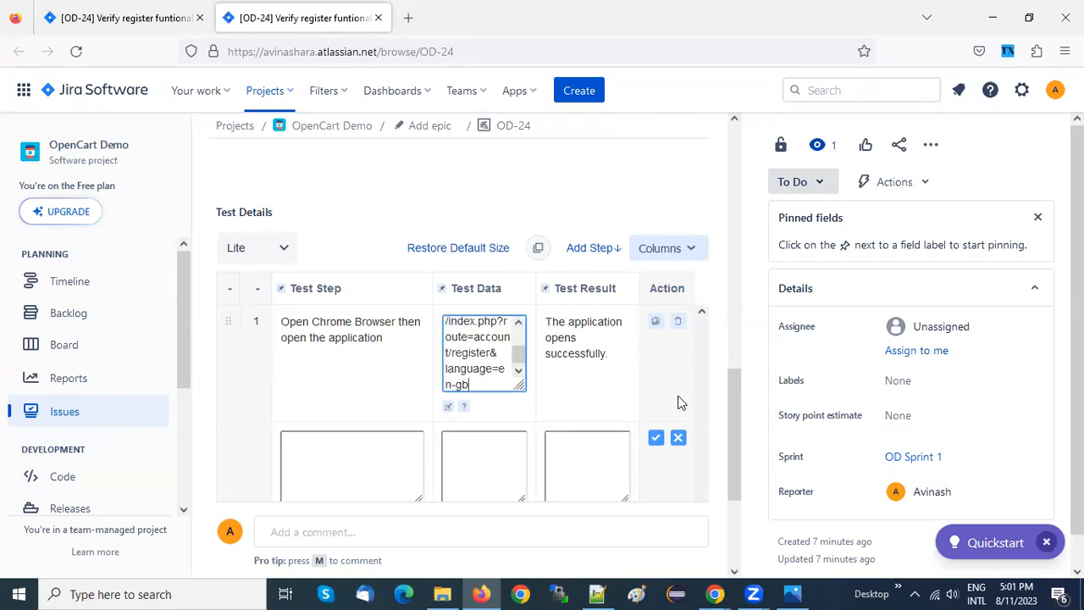
left_click(726, 415)
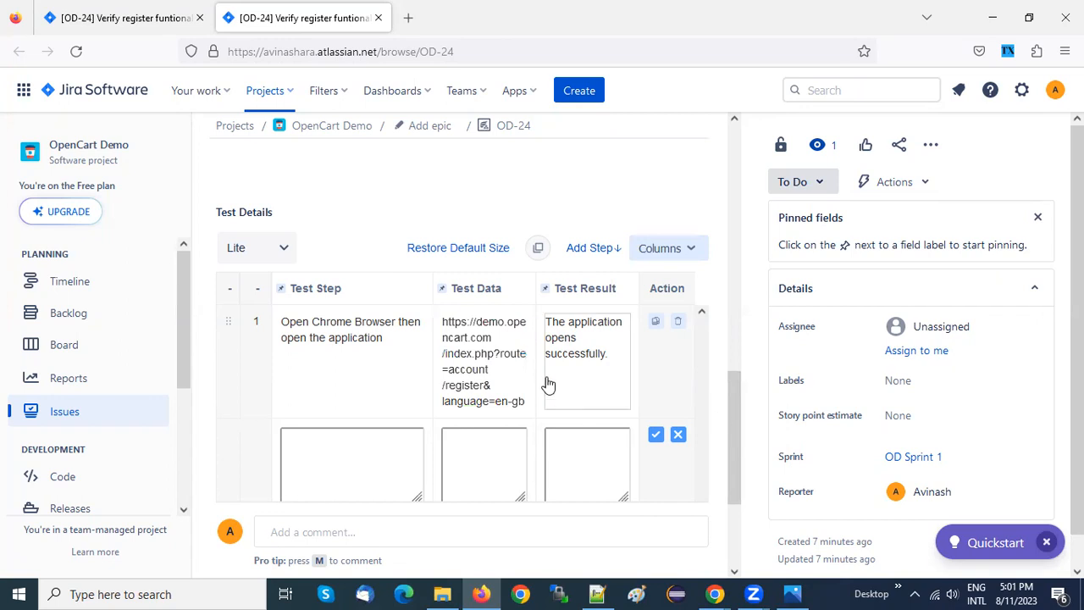
Change the first Test Step's wording to "Open Chrome Browser then open the register page" and save it
left_click(377, 456)
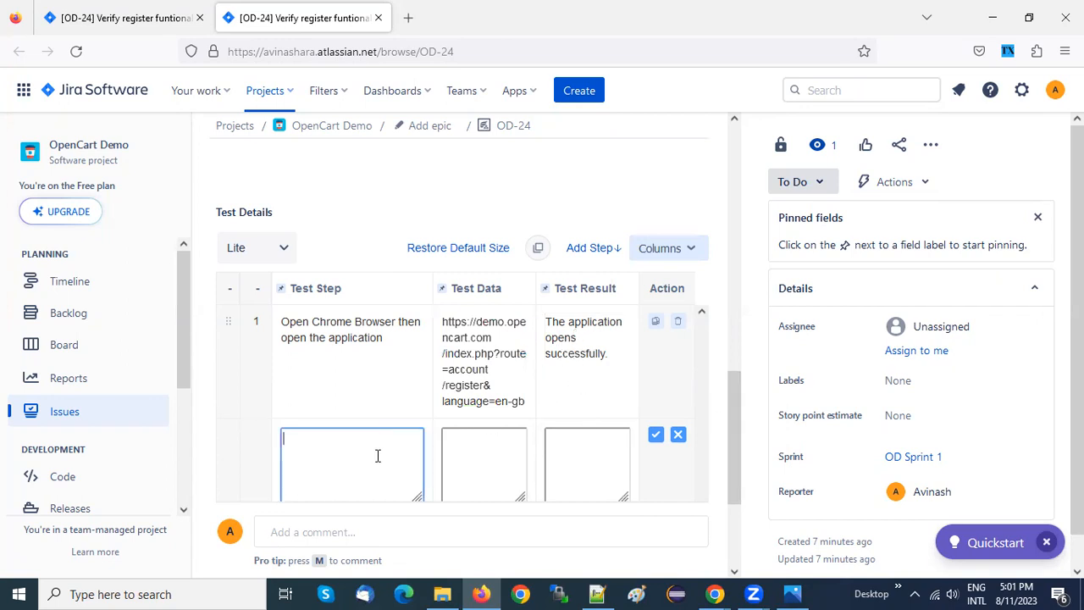
left_click(330, 346)
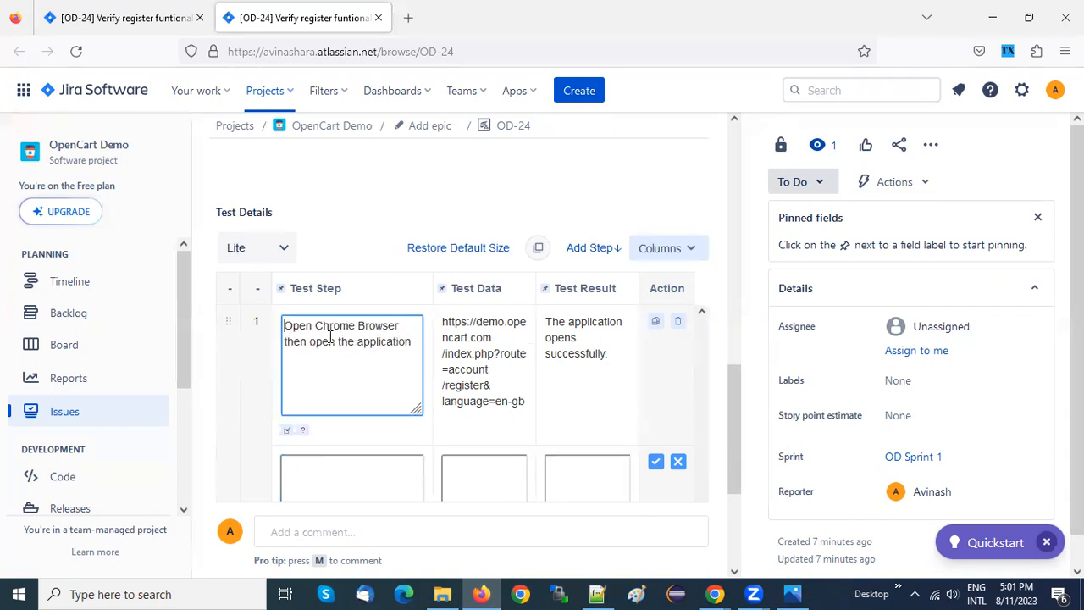
left_click_drag(354, 341, 415, 342)
key("BackSpace")
type("register page")
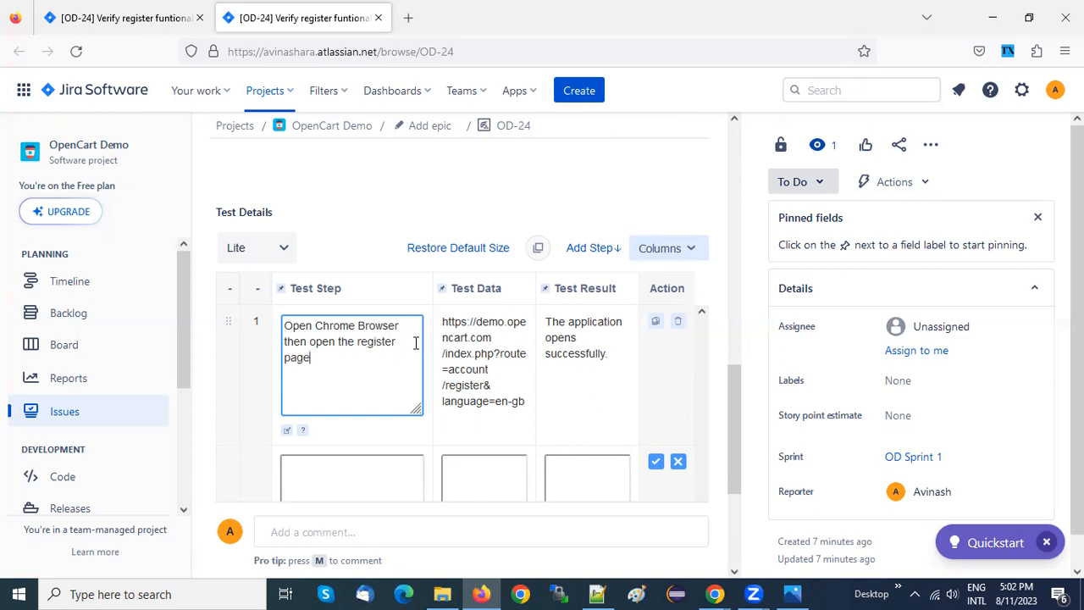
left_click(414, 193)
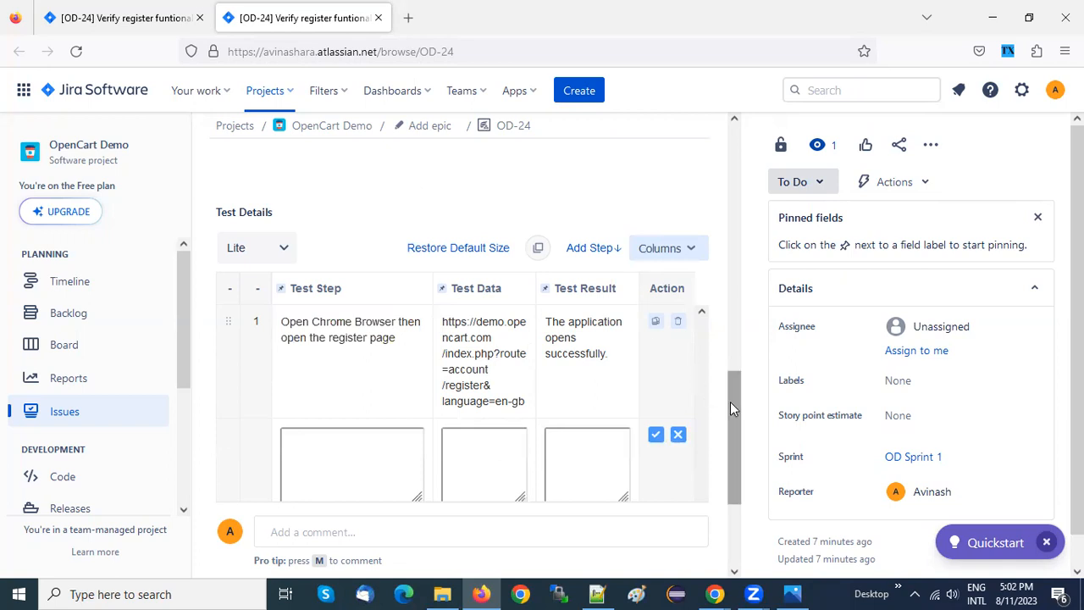
Copy "The registration page loads without errors." from ChatGPT in Chrome into the second Test Step field of OD-24 in Firefox
left_click_drag(730, 402, 729, 446)
left_click(347, 310)
key("alt+Tab")
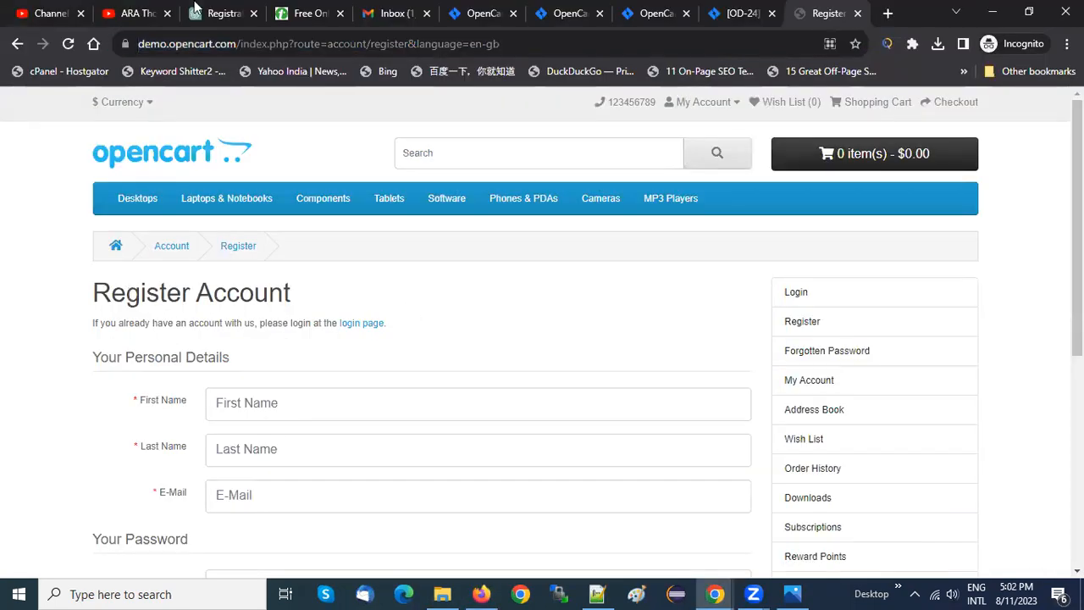
left_click(195, 7)
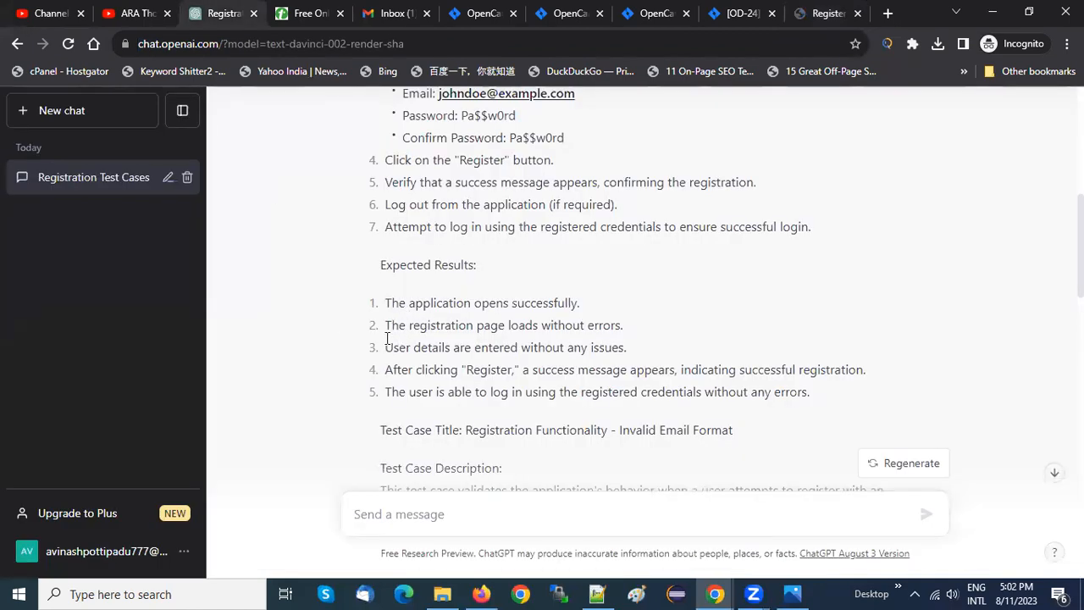
left_click_drag(386, 325, 647, 332)
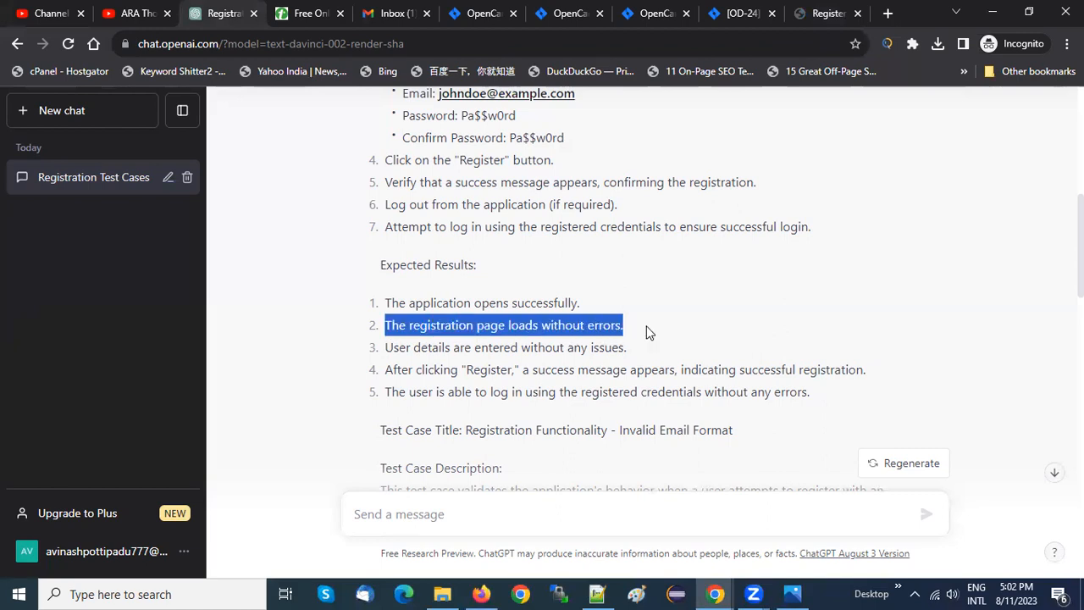
key("ctrl+c")
key("alt+Tab")
key("ctrl+v")
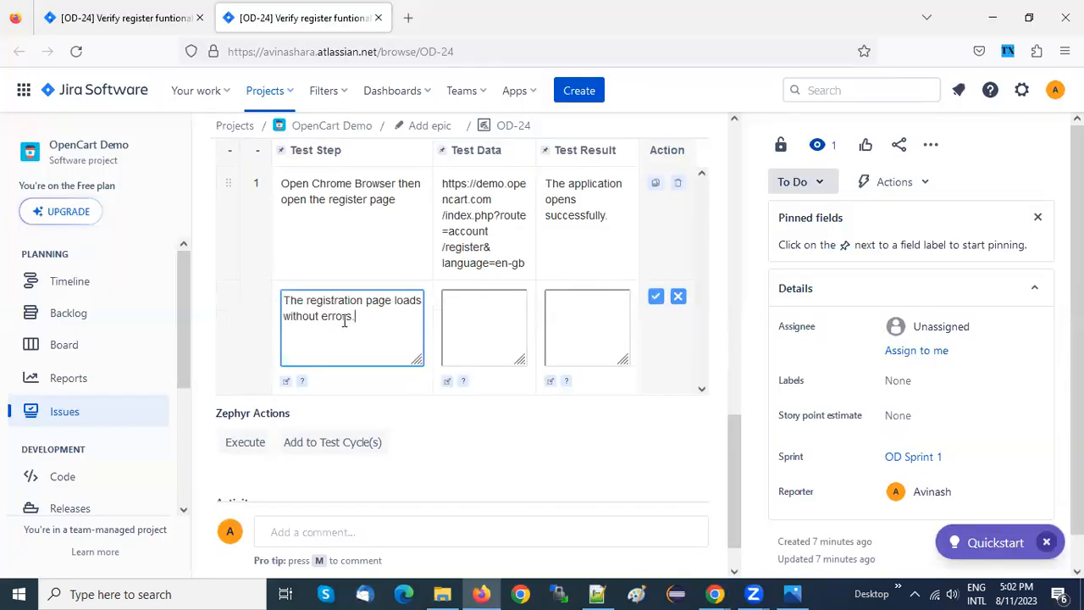
Examine ChatGPT's preconditions, test steps and expected results in Chrome for wording that suits OD-24's second test step
left_click(482, 325)
left_click(573, 320)
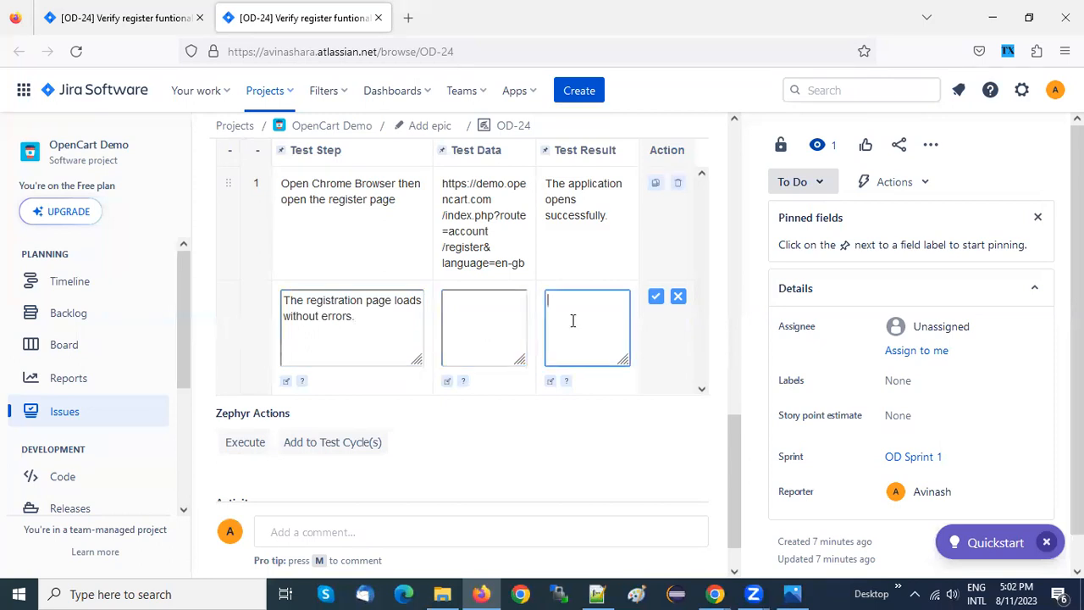
key("alt+Tab")
left_click(453, 317)
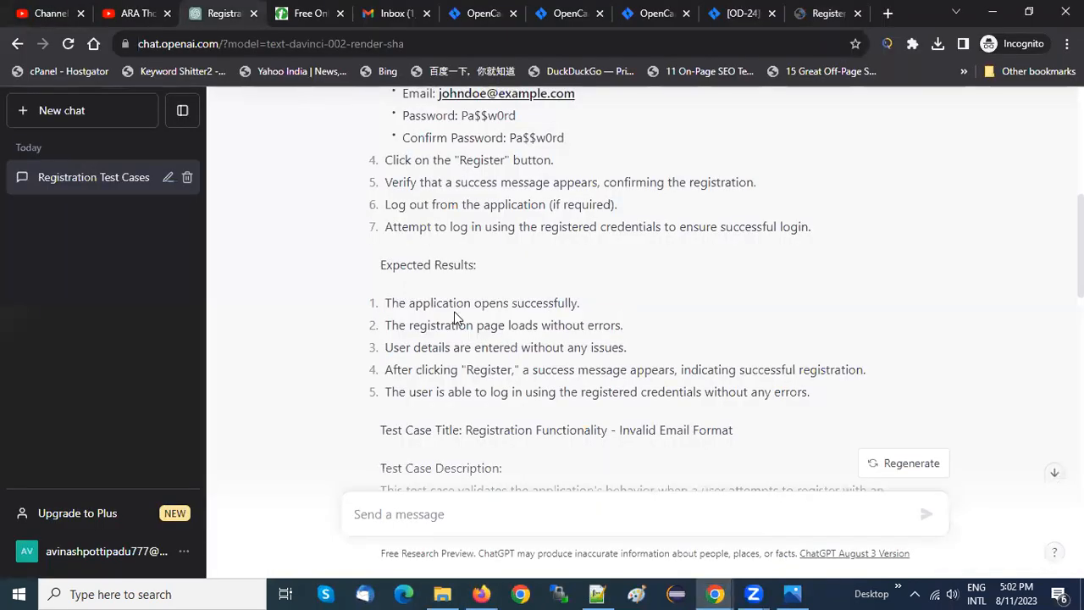
scroll(454, 317, "up", 3)
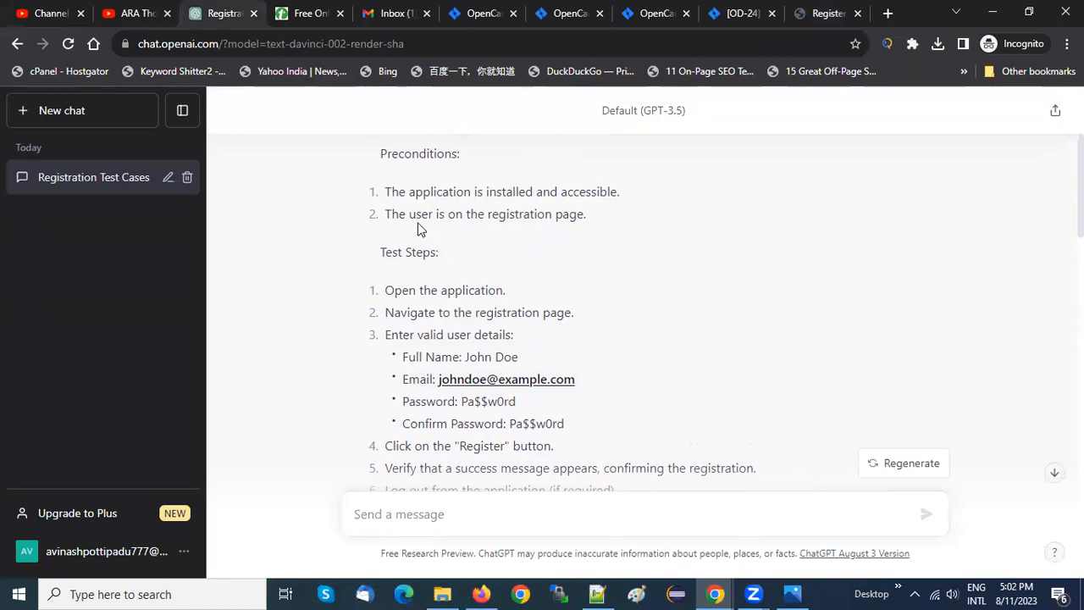
left_click_drag(385, 213, 599, 228)
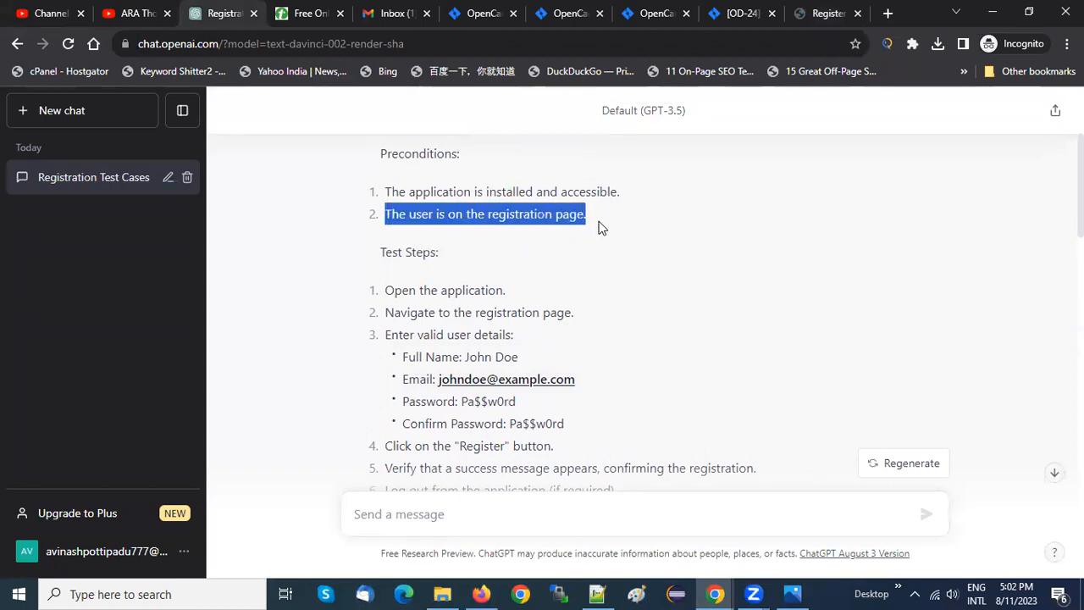
key("alt+Tab")
key("alt+Tab")
left_click_drag(385, 313, 590, 319)
left_click(589, 319)
scroll(586, 317, "down", 4)
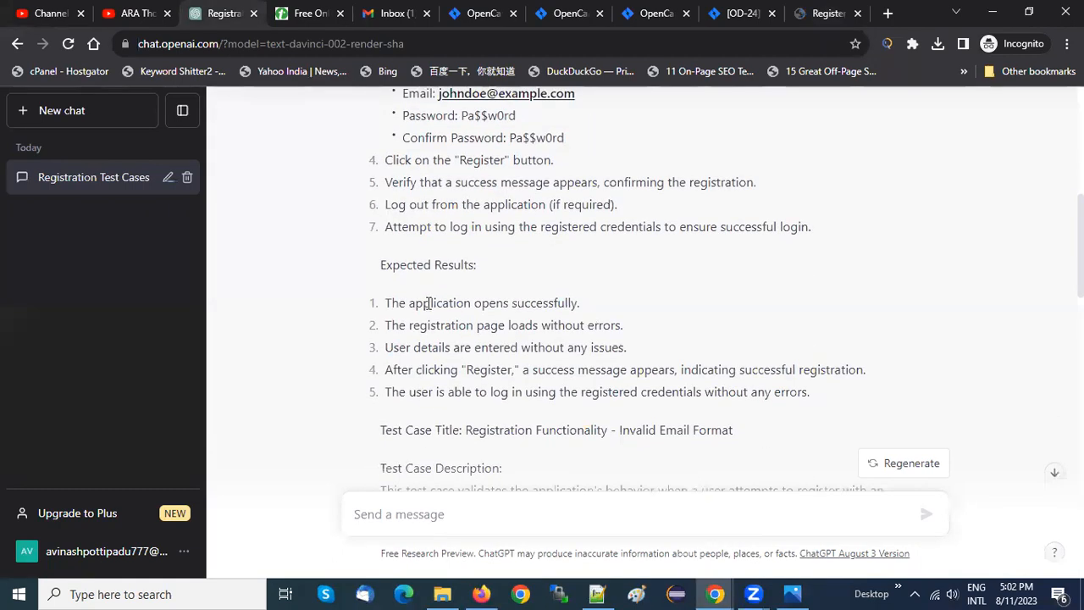
left_click_drag(381, 324, 643, 330)
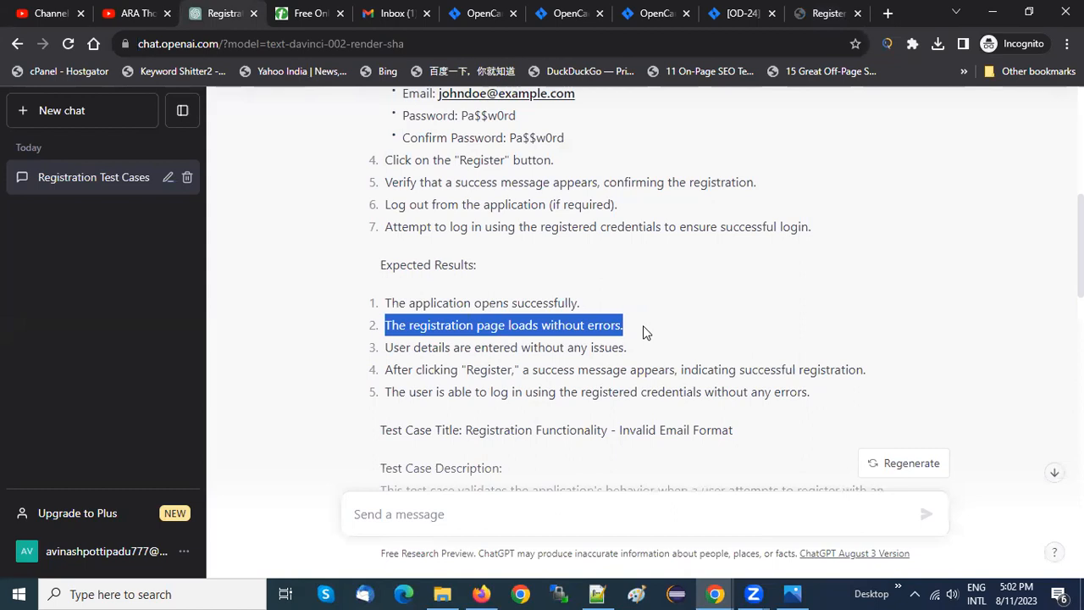
left_click(642, 325)
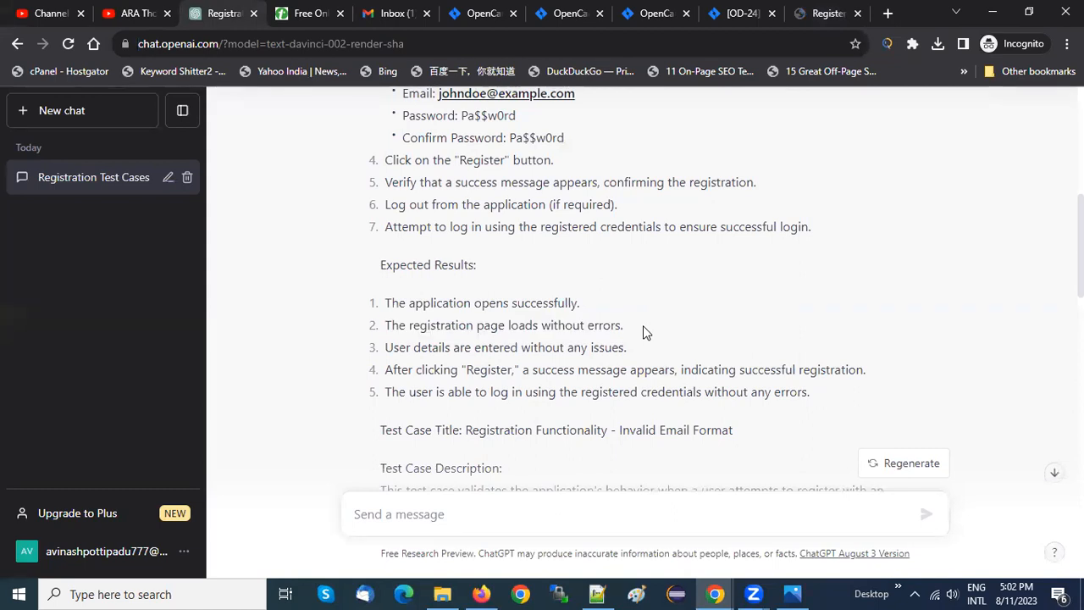
scroll(642, 325, "up", 1)
scroll(642, 333, "up", 3)
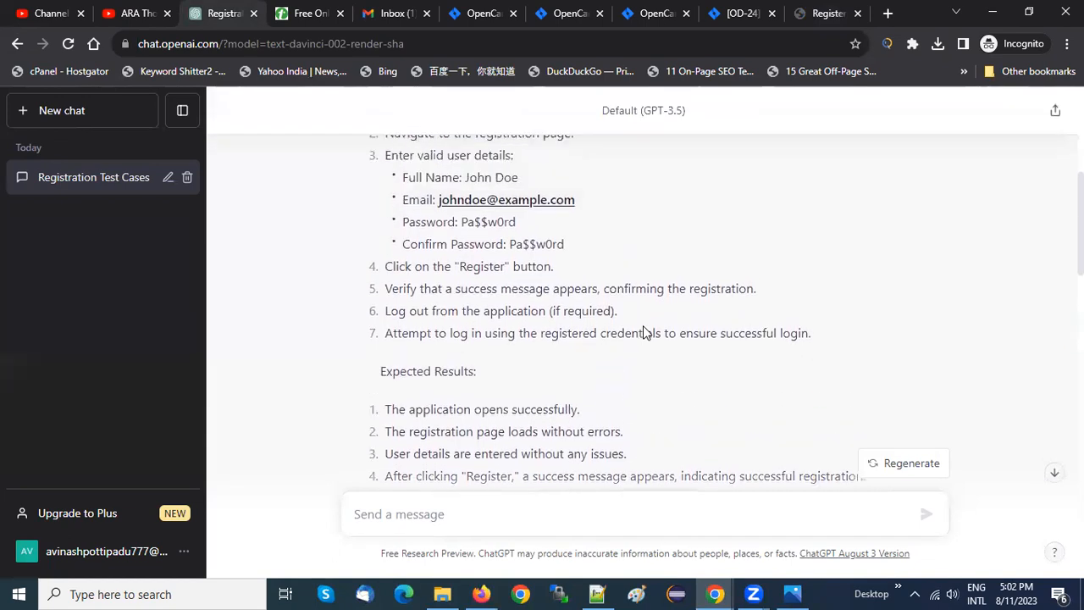
Compare the required fields on the OpenCart Register Account form with the valid user details listed in ChatGPT's third test step
left_click(825, 13)
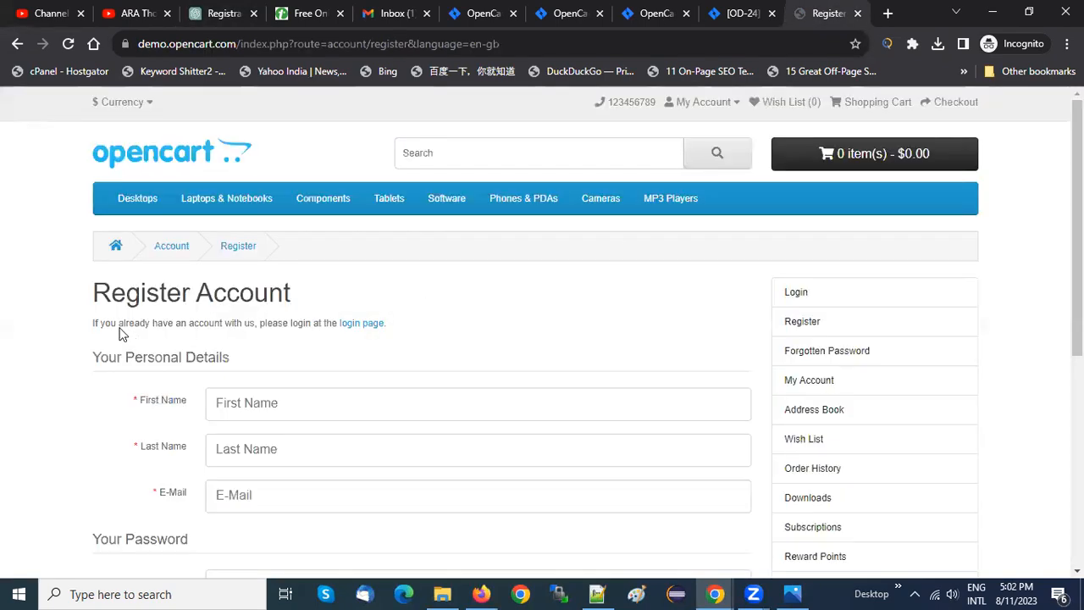
scroll(119, 300, "down", 2)
scroll(121, 298, "down", 1)
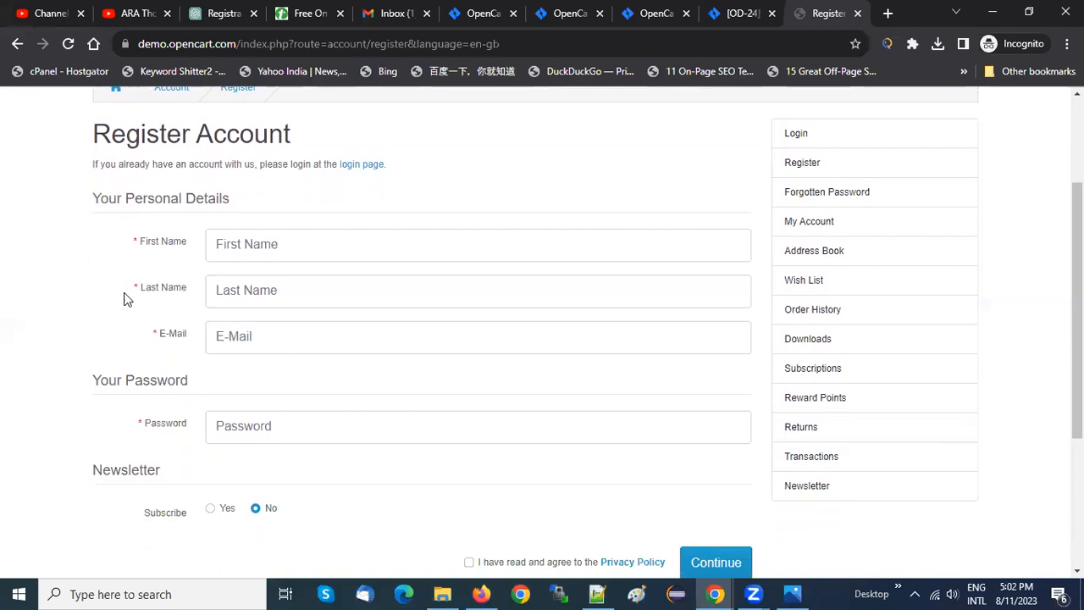
left_click(322, 235)
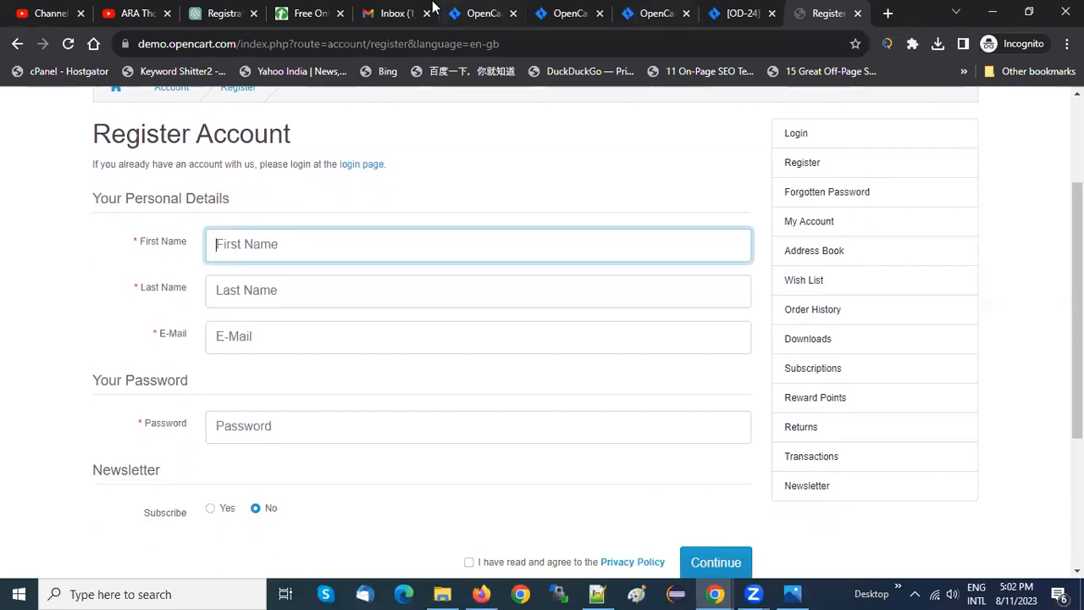
left_click(217, 13)
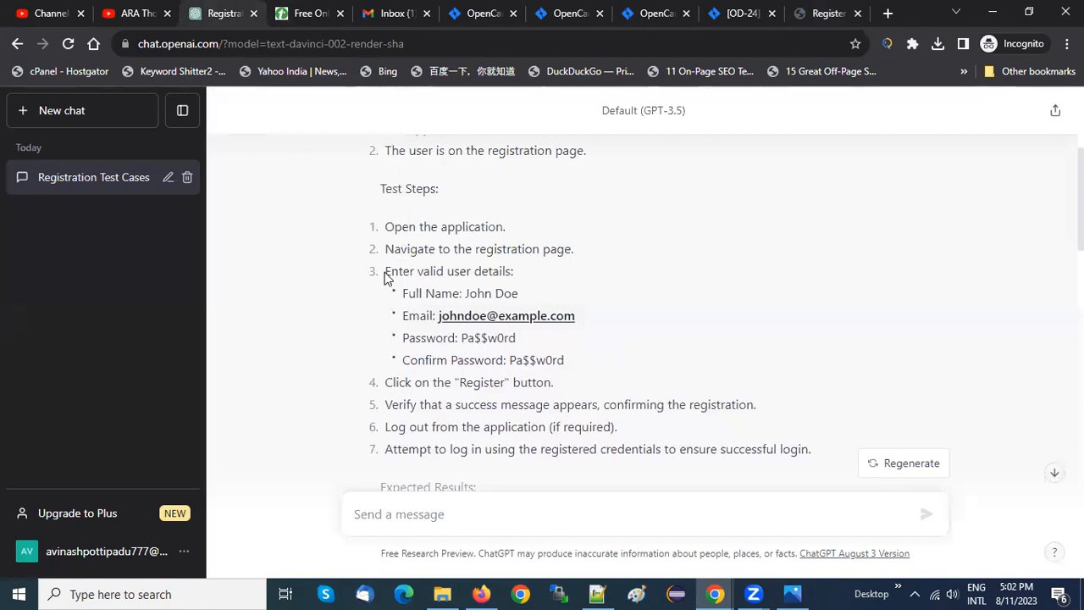
left_click_drag(386, 278, 515, 275)
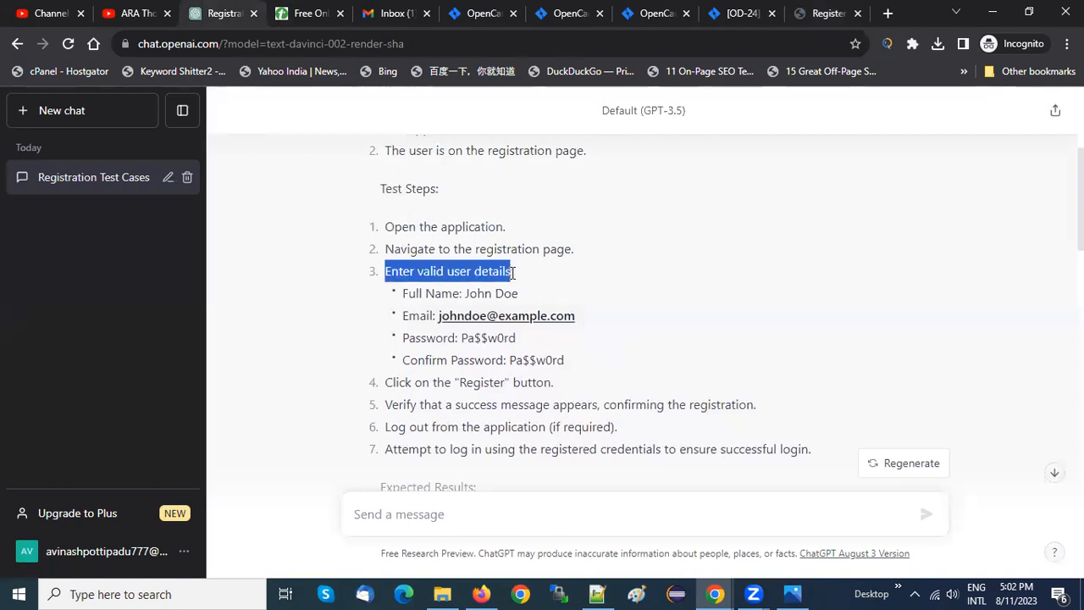
left_click(429, 285)
scroll(423, 282, "down", 1)
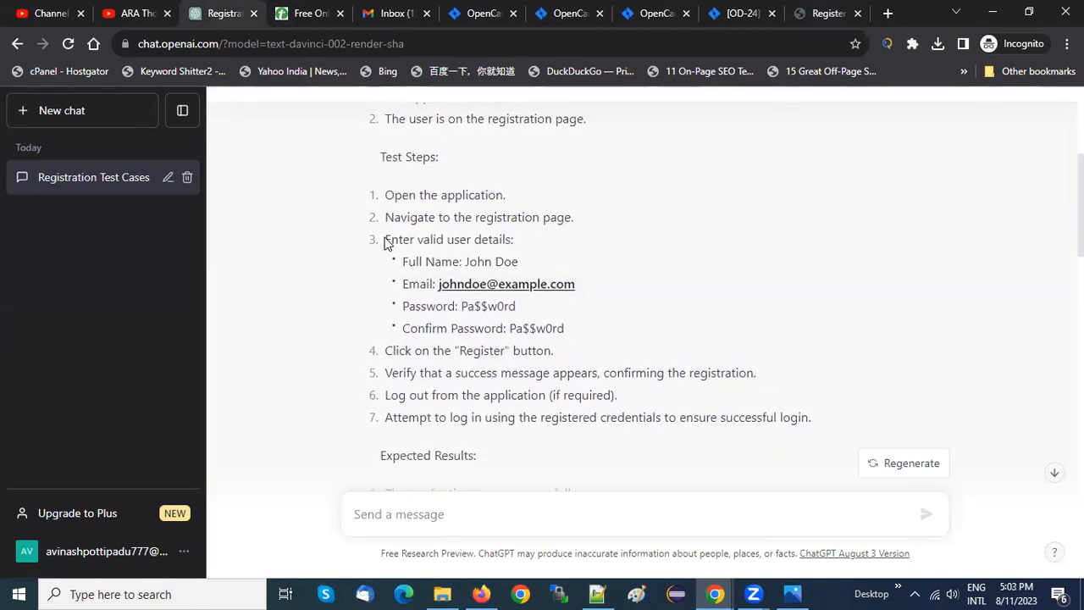
mouse_move(385, 239)
left_mouse_down()
mouse_move(581, 344)
mouse_move(369, 241)
mouse_move(387, 252)
left_mouse_up()
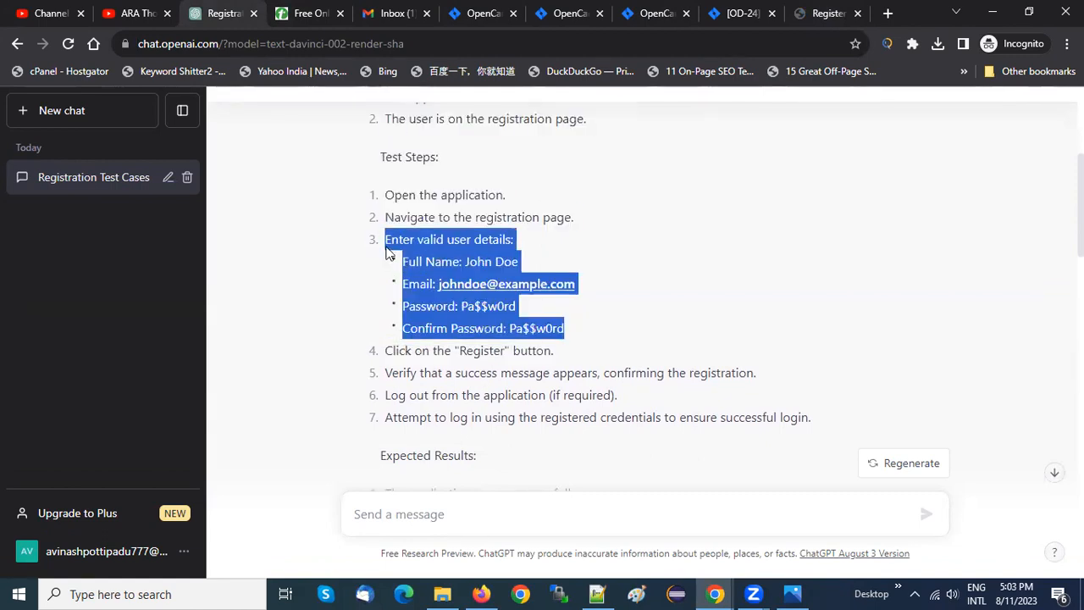
left_click(385, 247)
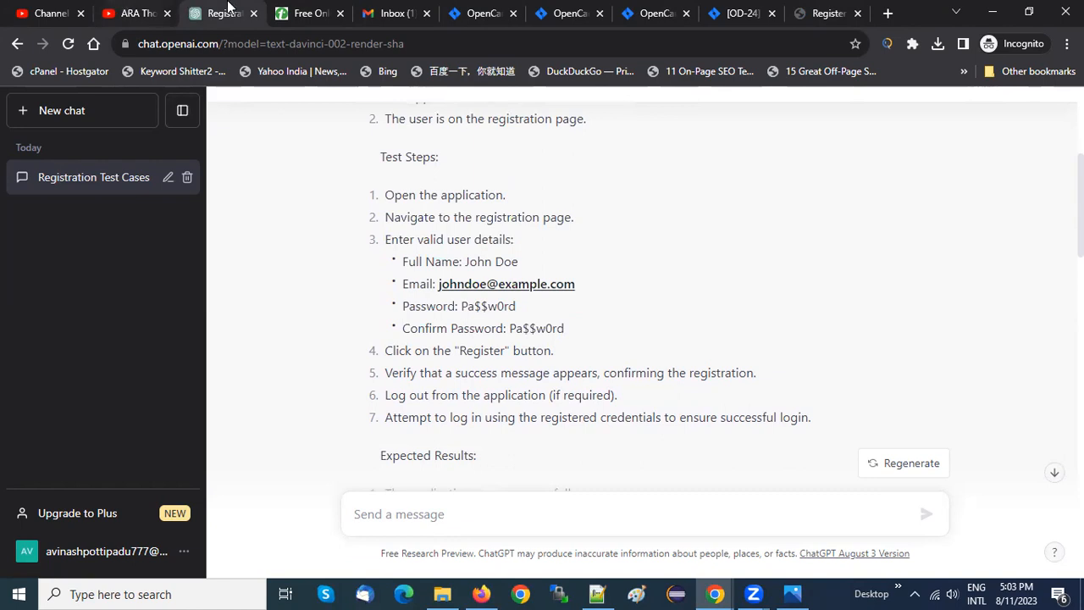
Switch to OD-24 in Firefox and replace the second Test Step's text with "Enter username"
key("alt+Tab")
triple_click(367, 321)
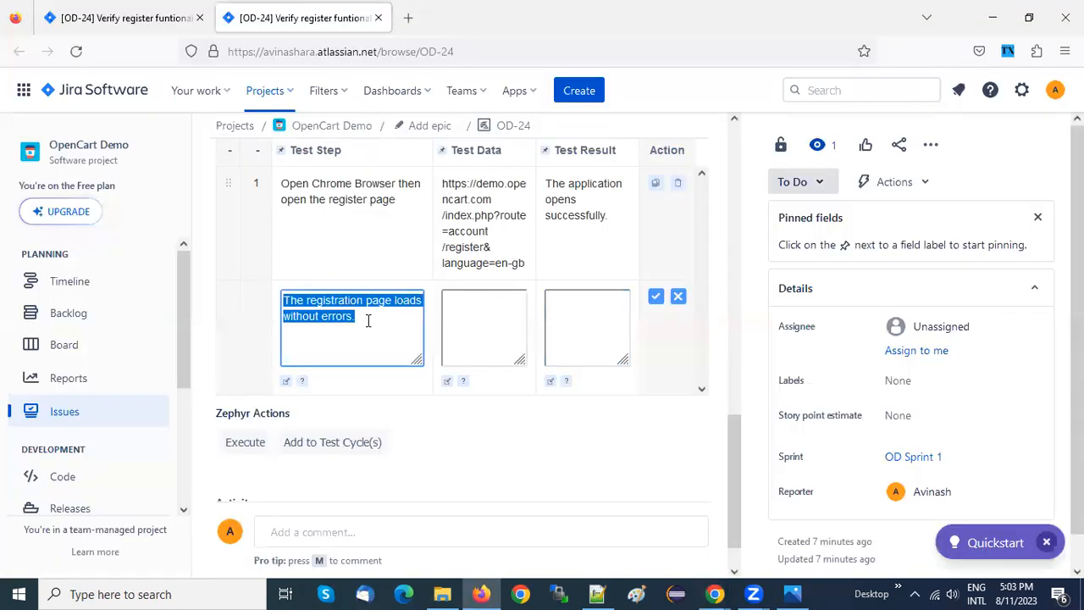
key("BackSpace")
type("Ente")
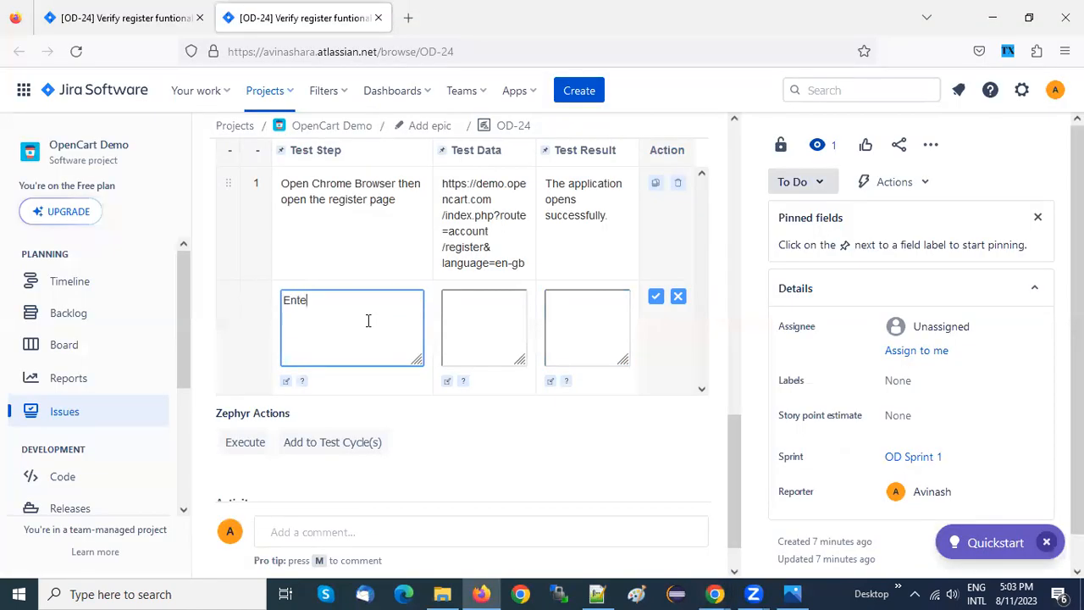
type("r username")
Check the name fields on the OpenCart registration form in Chrome, and reword OD-24's second Test Step in Firefox to "Enter First Name"
key("alt+Tab")
left_click(826, 12)
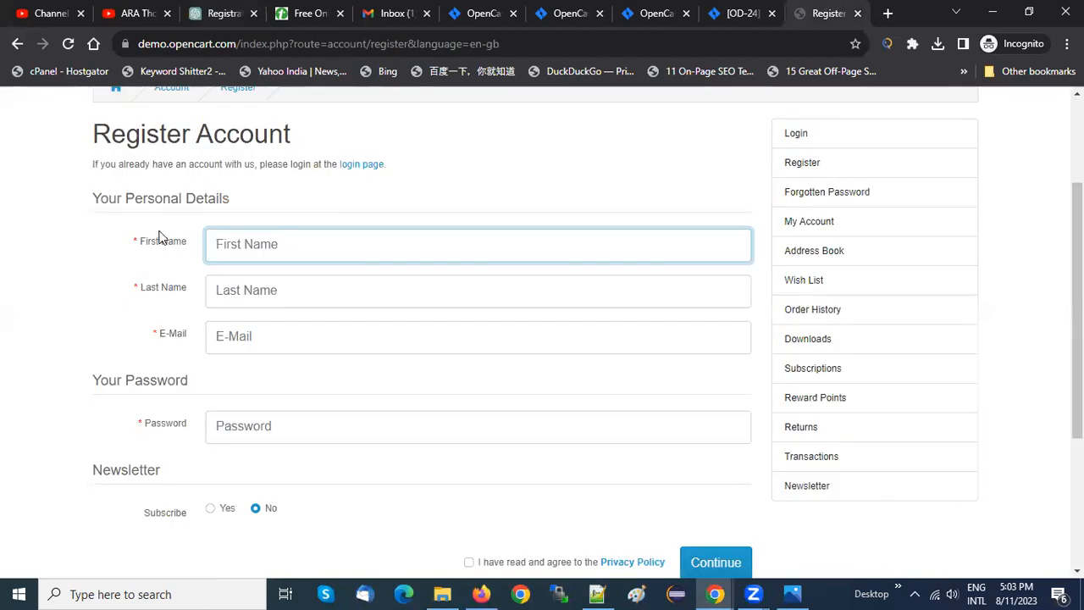
left_click(263, 295)
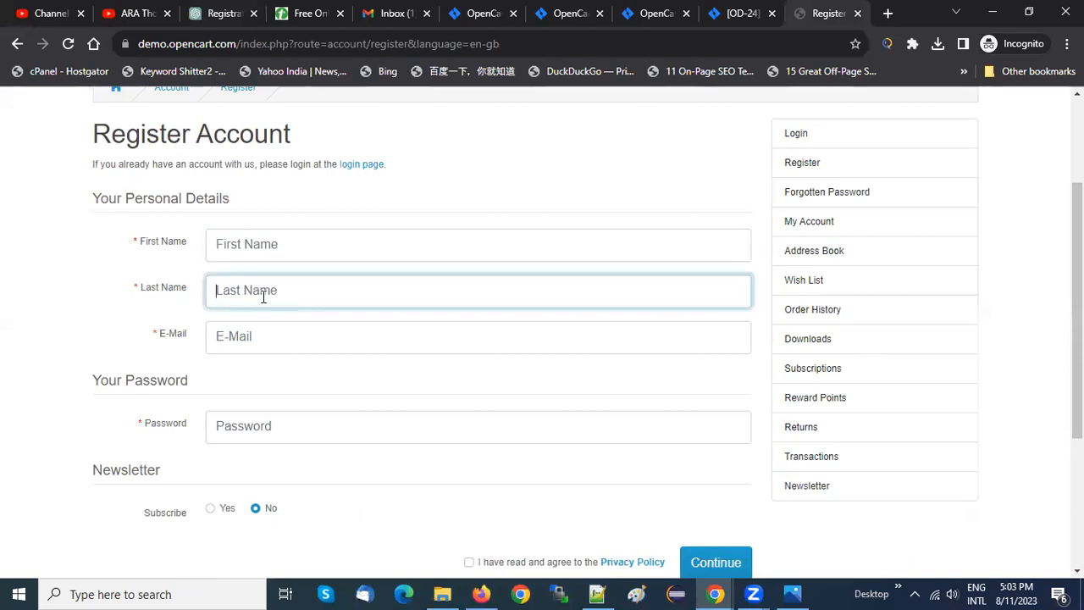
key("alt+Tab")
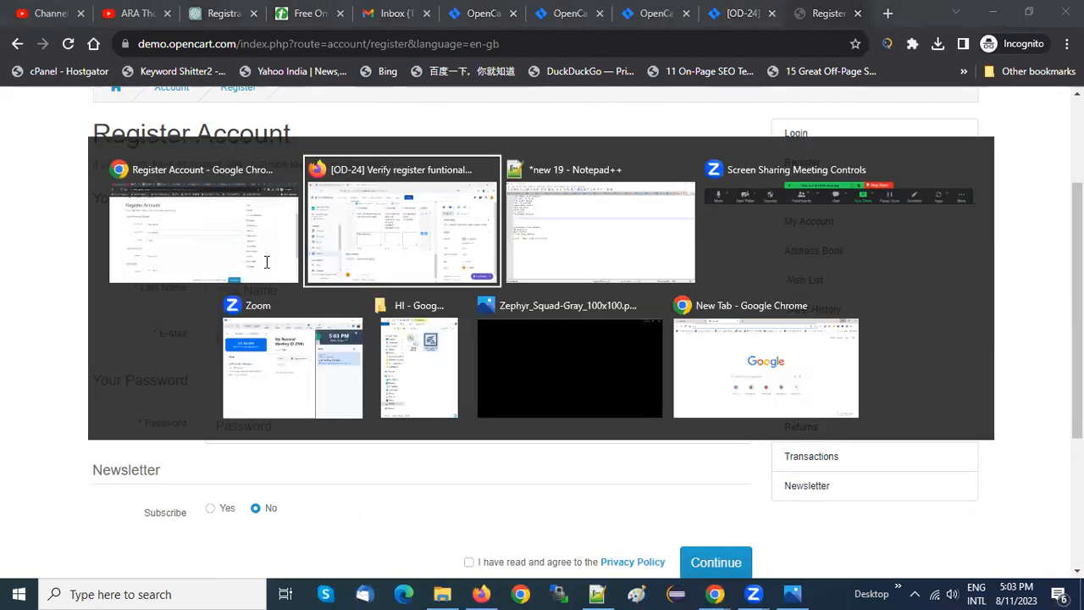
left_click_drag(364, 300, 315, 300)
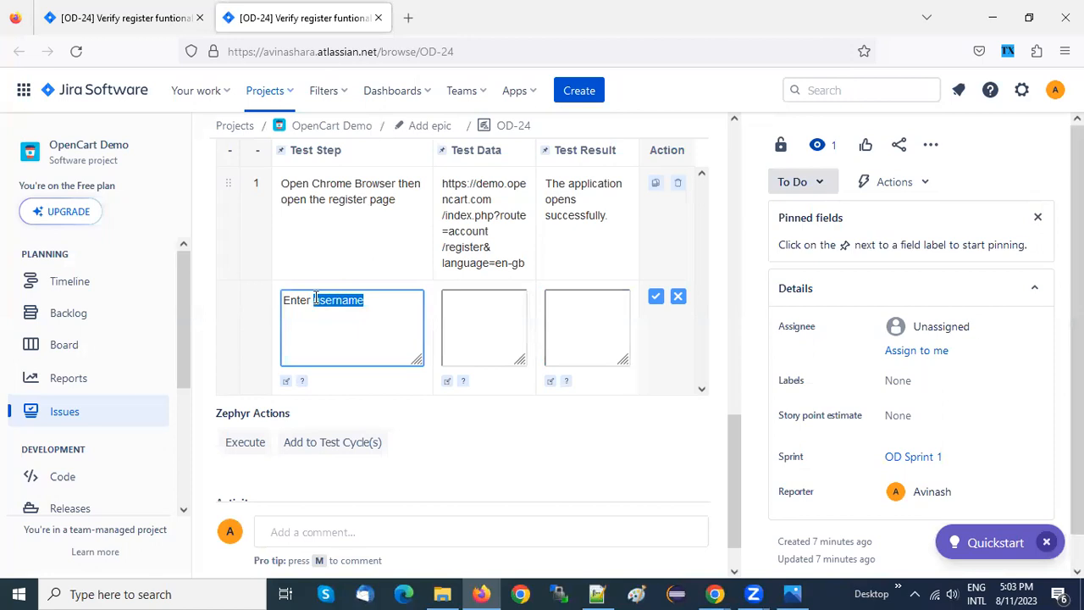
type("First Name")
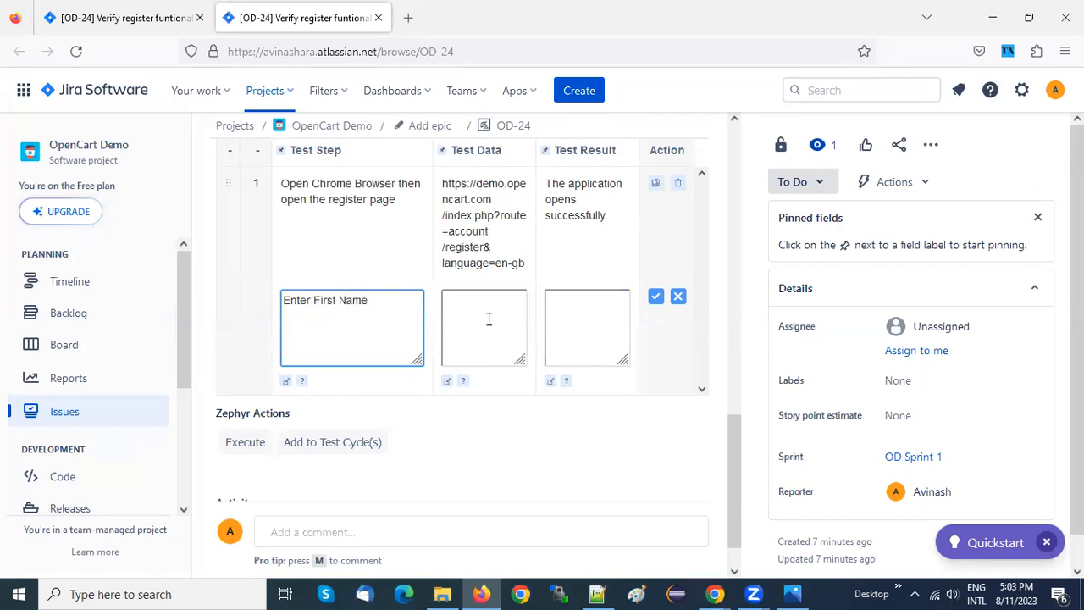
Fill in the second step's Test Data with a short sample first name
left_click(489, 318)
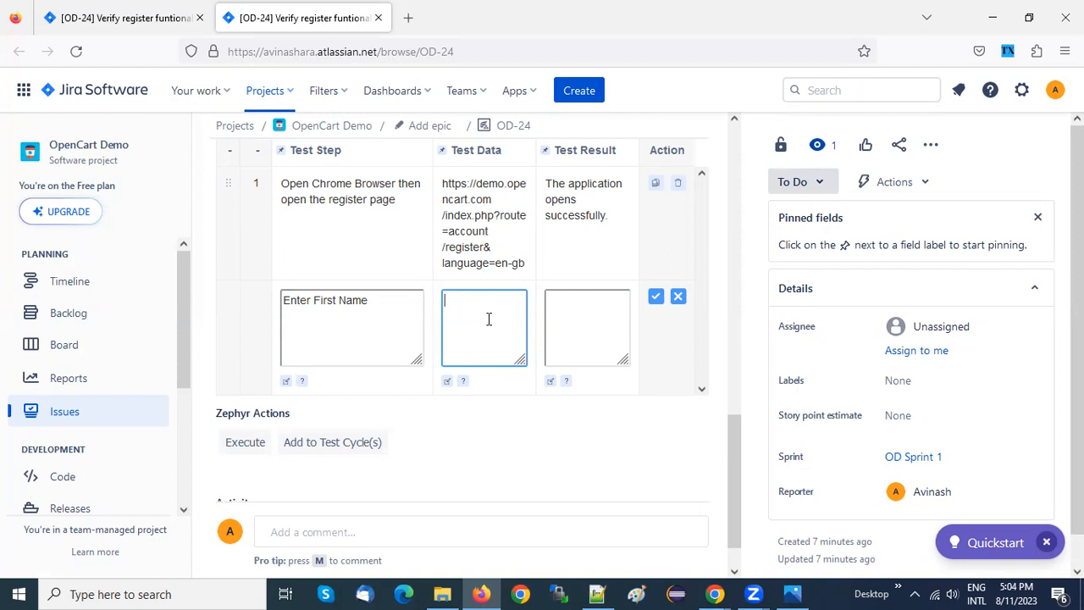
type("Avinash")
key("ctrl+a")
key("BackSpace")
type("Ara")
left_click(591, 318)
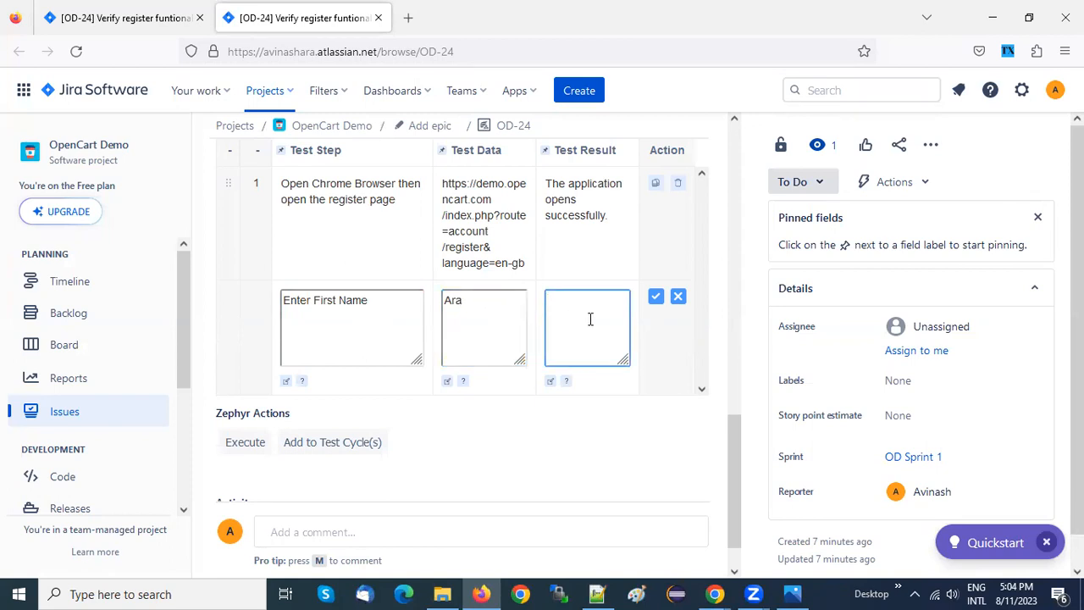
Consult ChatGPT's expected results in Chrome, set the second step's Test Result in Firefox to "First Name should be enterd" and save the step
key("alt+Tab")
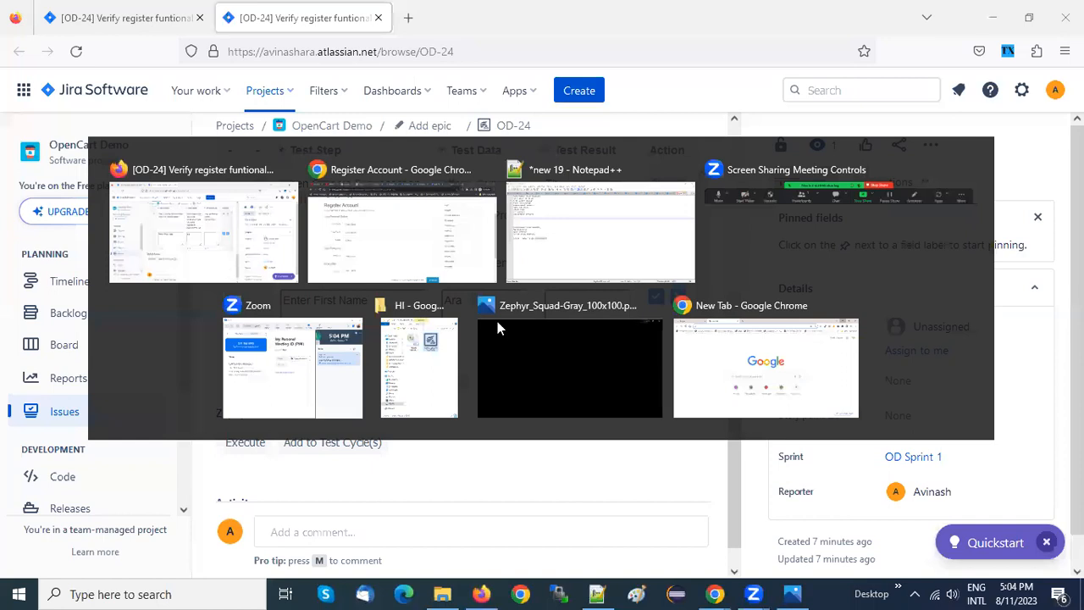
left_click(229, 13)
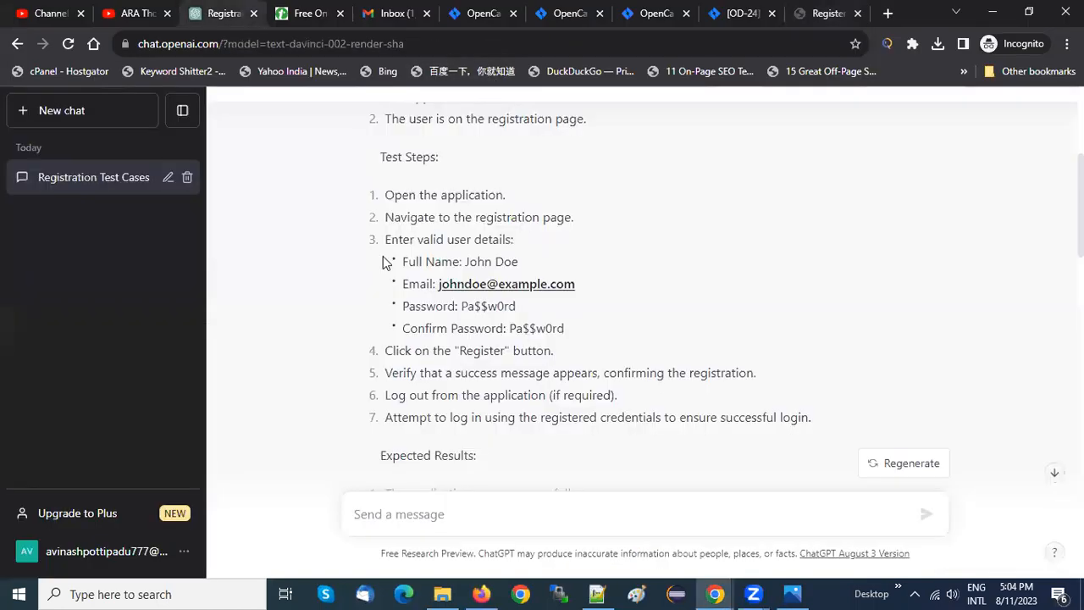
scroll(369, 288, "down", 3)
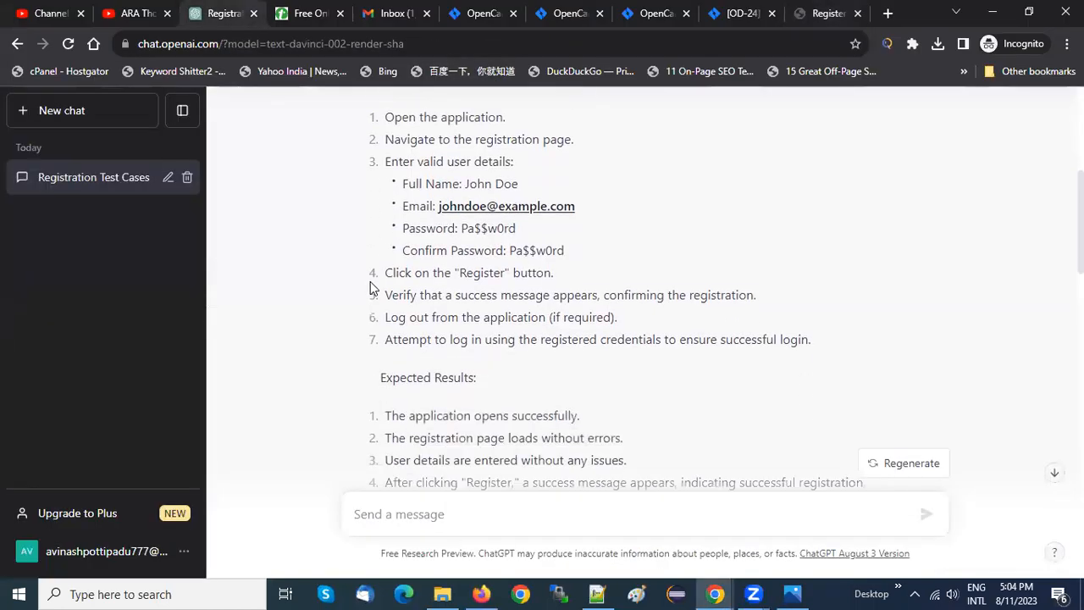
key("alt+Tab")
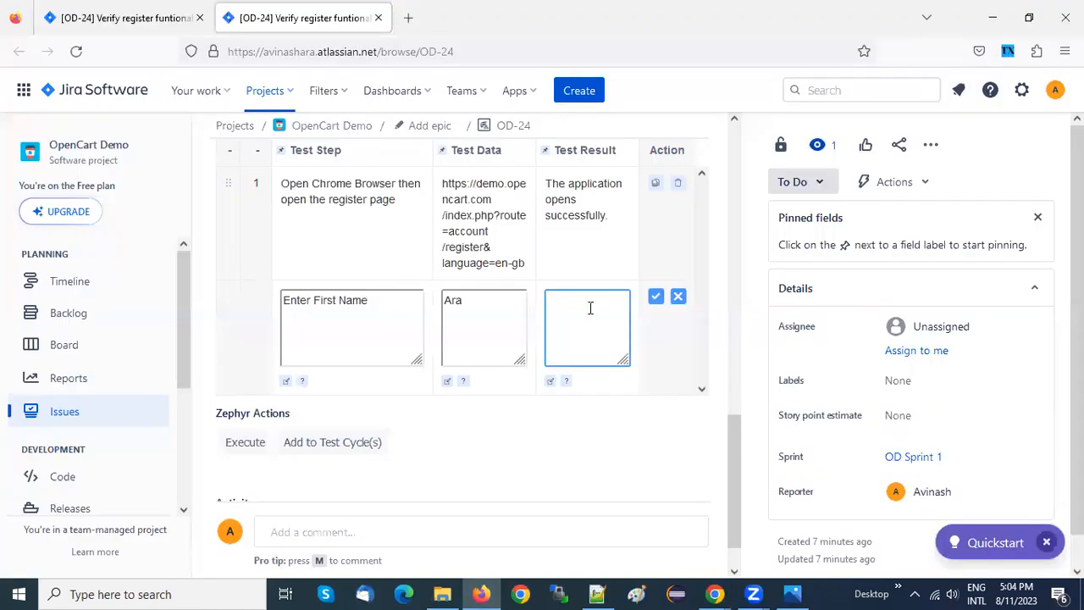
type("First")
type("Name shuld be")
key("BackSpace")
key("BackSpace")
key("BackSpace")
key("BackSpace")
key("BackSpace")
type("ould be enterd")
left_click(656, 296)
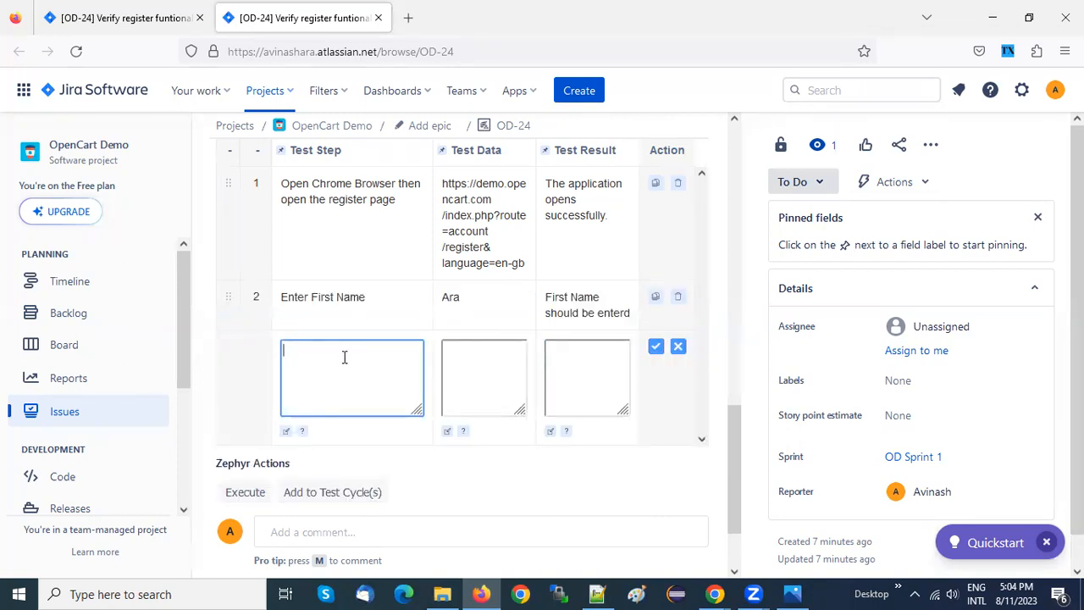
Write "Enter Last Name" as the third Test Step, checking the field's label on the OpenCart registration form in Chrome
type("Enetr")
key("BackSpace")
key("BackSpace")
key("BackSpace")
type("ter")
key("alt+Tab")
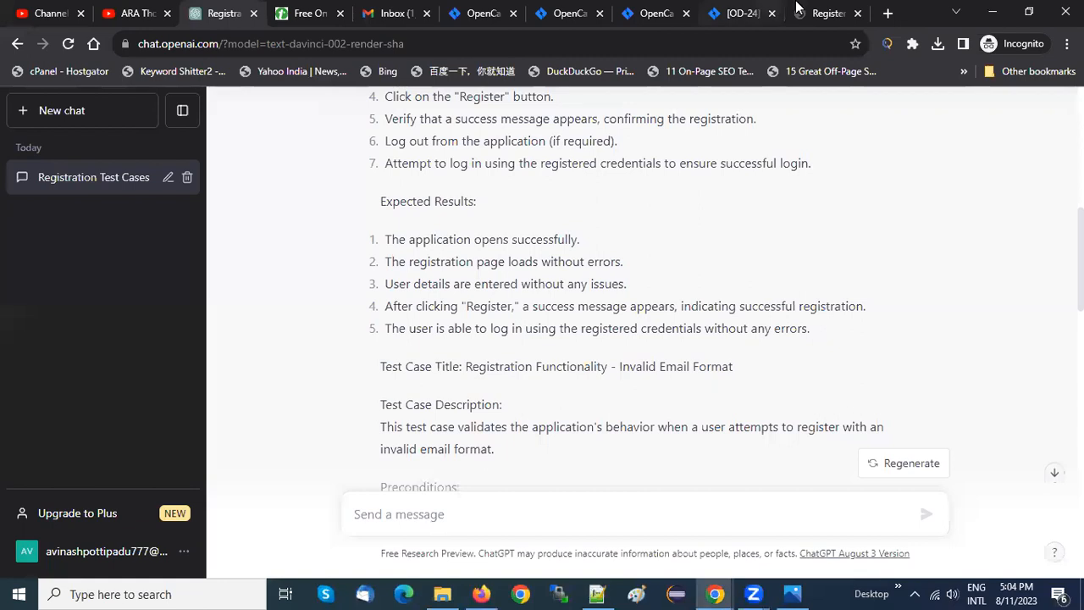
left_click(801, 12)
left_click(195, 300)
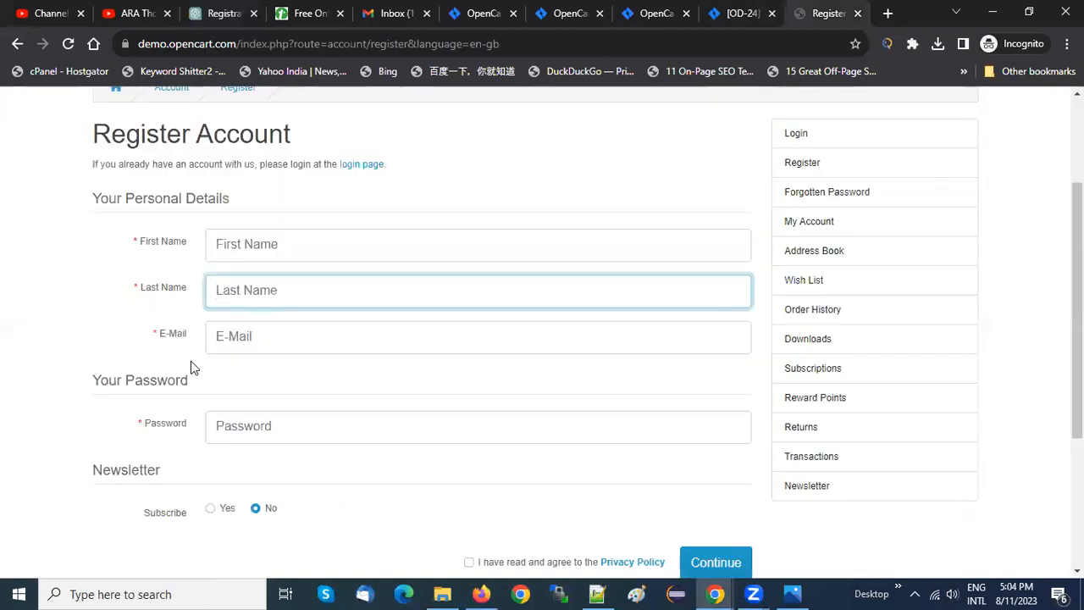
key("alt+Tab")
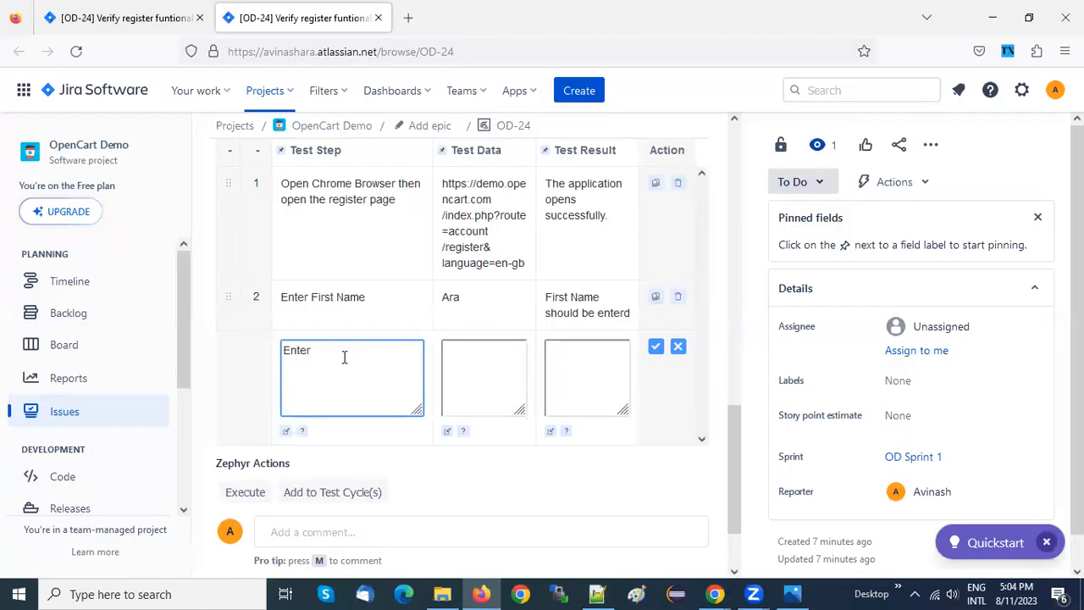
type("Last Name")
Fill in the third step's Test Data with a sample last name
left_click(476, 368)
type("Thoughts")
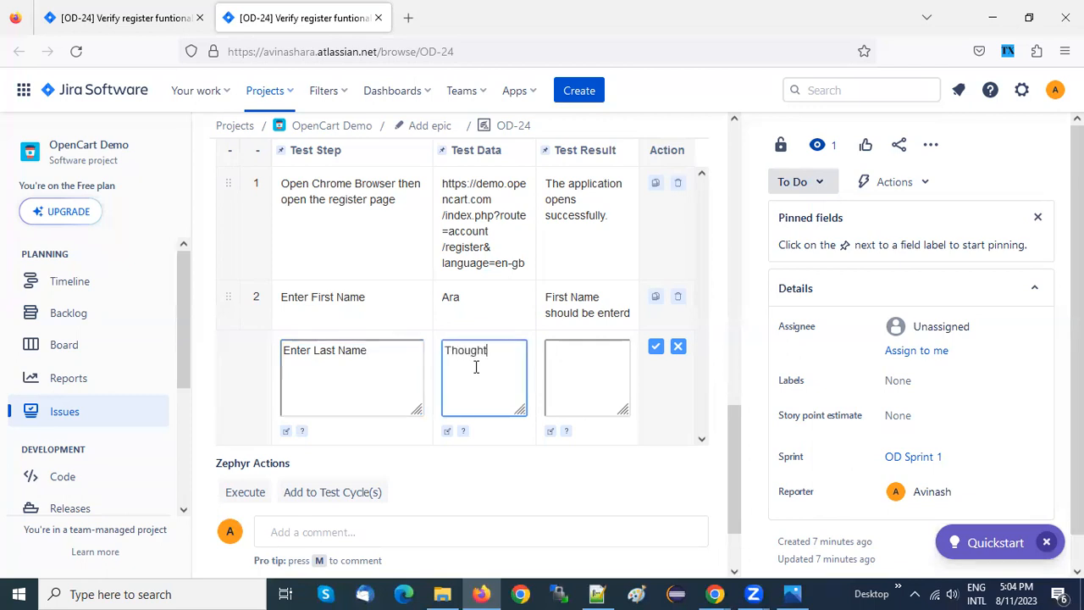
Set the third step's Test Result to "Last Name should Entered" and save the step
type("Last Name")
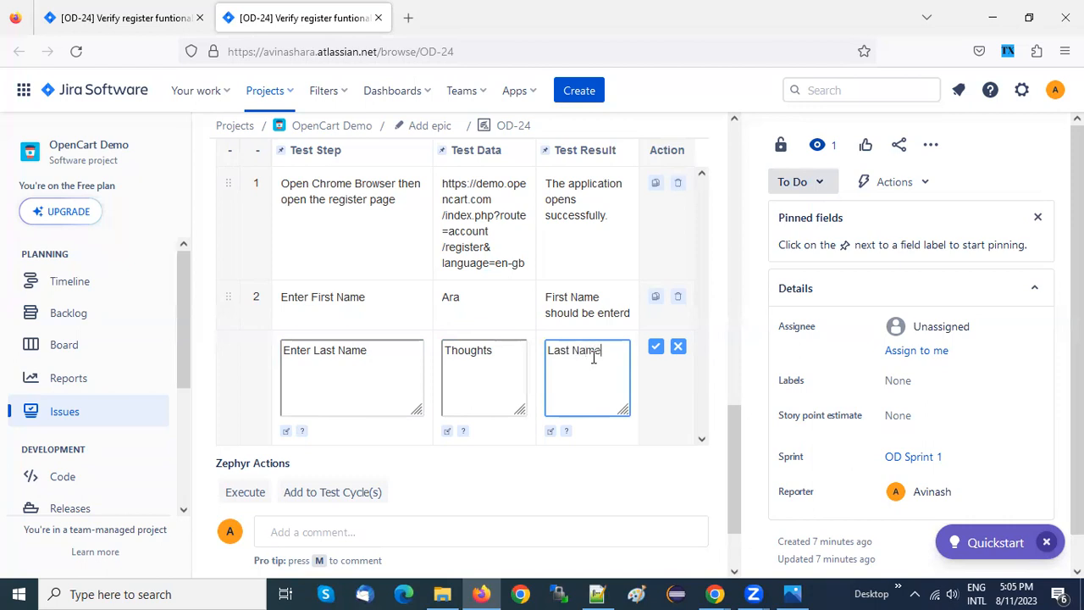
type(" should Entered")
left_click(657, 348)
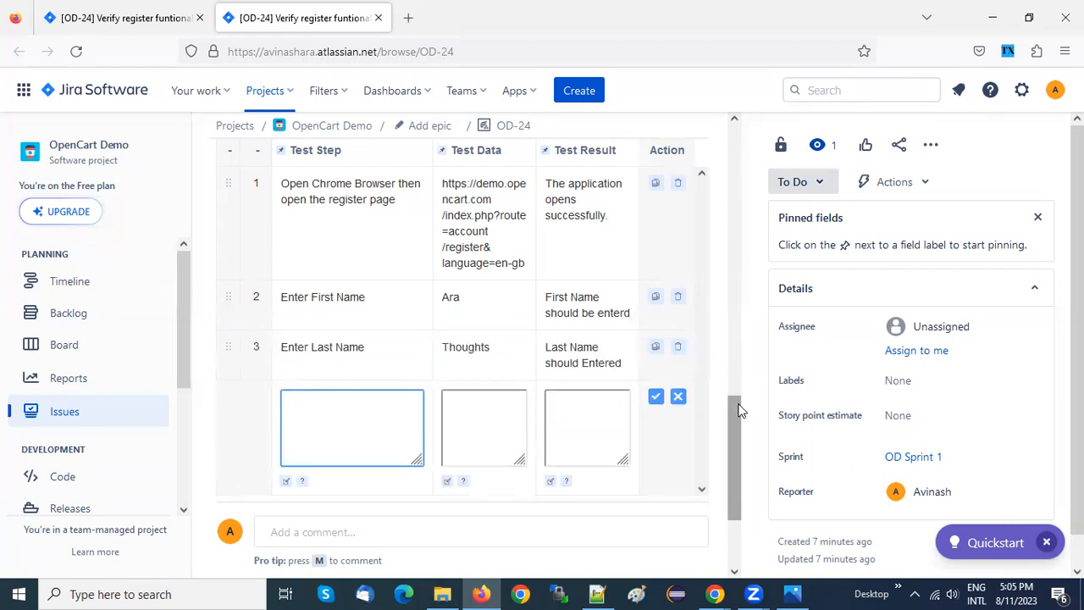
Write "Enter Email" as the fourth Test Step, checking the next field on the OpenCart registration form in Chrome
scroll(732, 409, "down", 1)
left_click(320, 365)
key("alt+Tab")
left_click(162, 338)
left_click(100, 327)
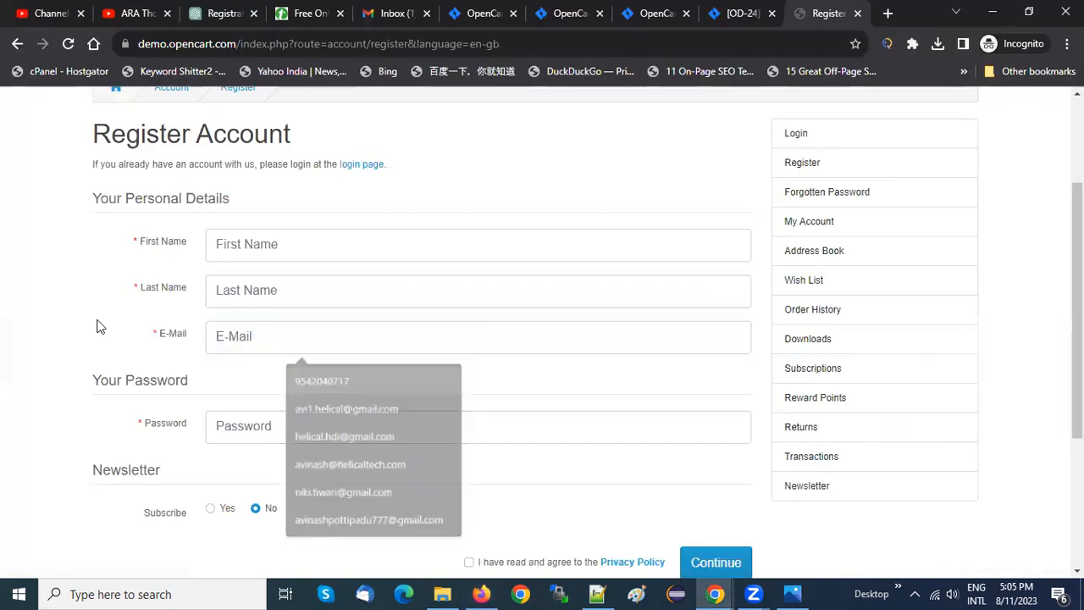
key("Escape")
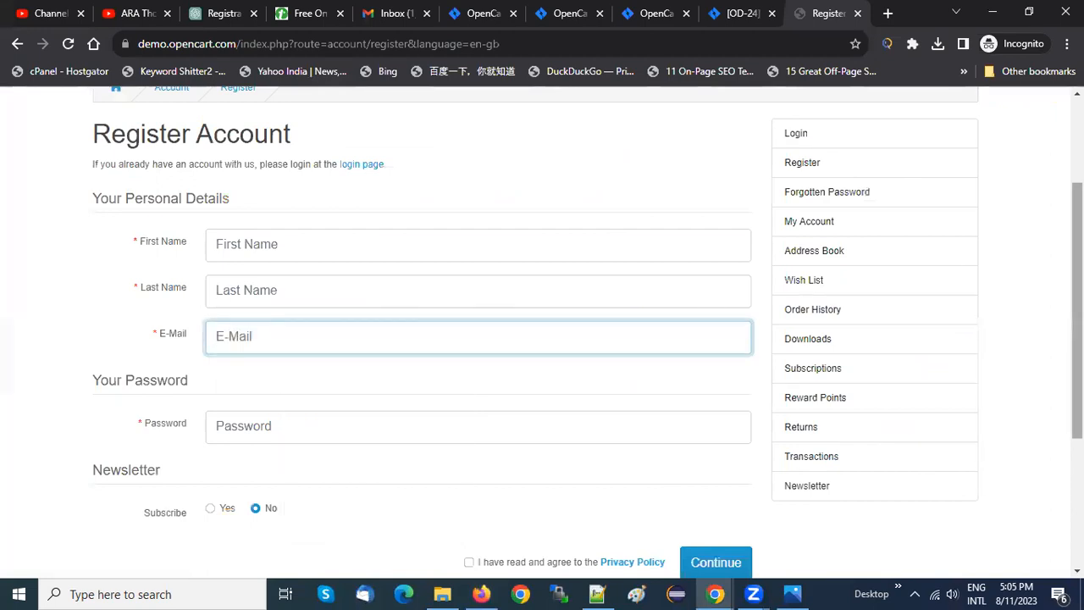
scroll(1041, 246, "down", 2)
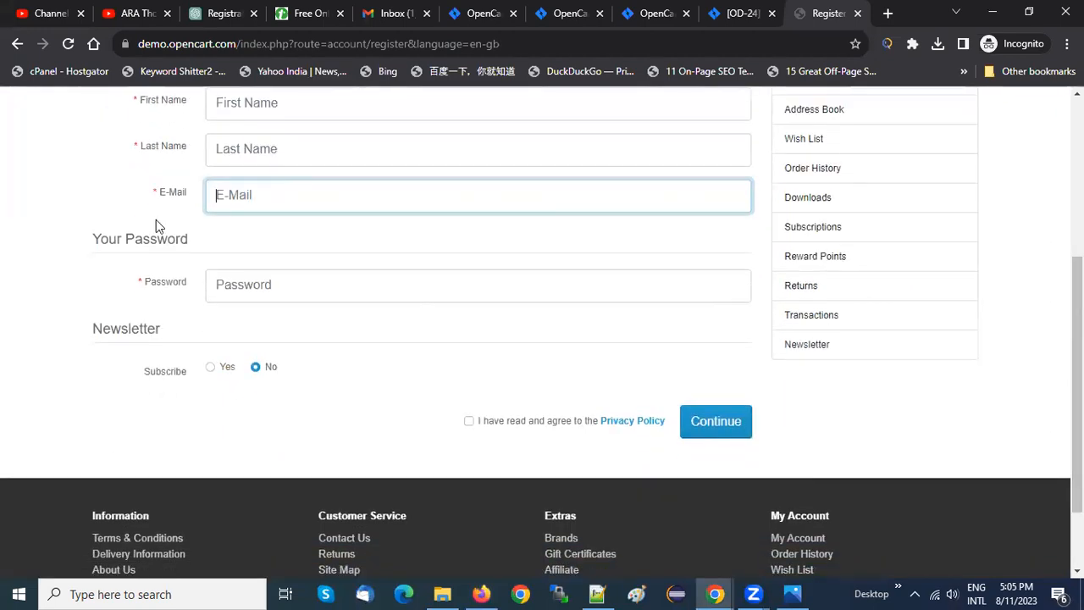
key("alt+Tab")
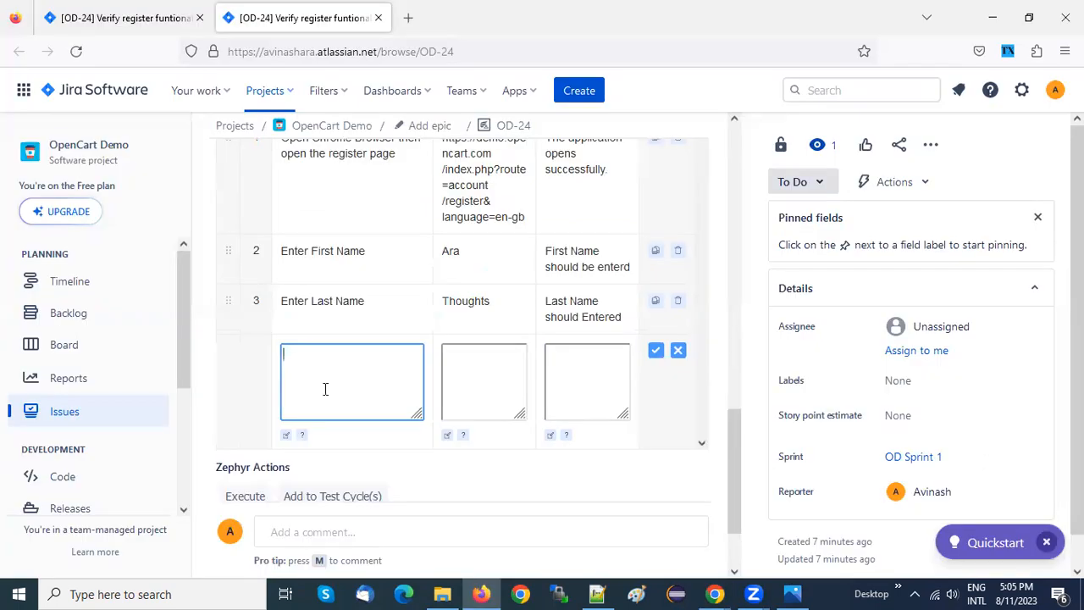
type("Enetr")
key("BackSpace")
key("BackSpace")
key("BackSpace")
key("BackSpace")
type("nter Emau")
key("BackSpace")
Fill in the fourth step's Test Data with a sample e-mail address
left_click(494, 376)
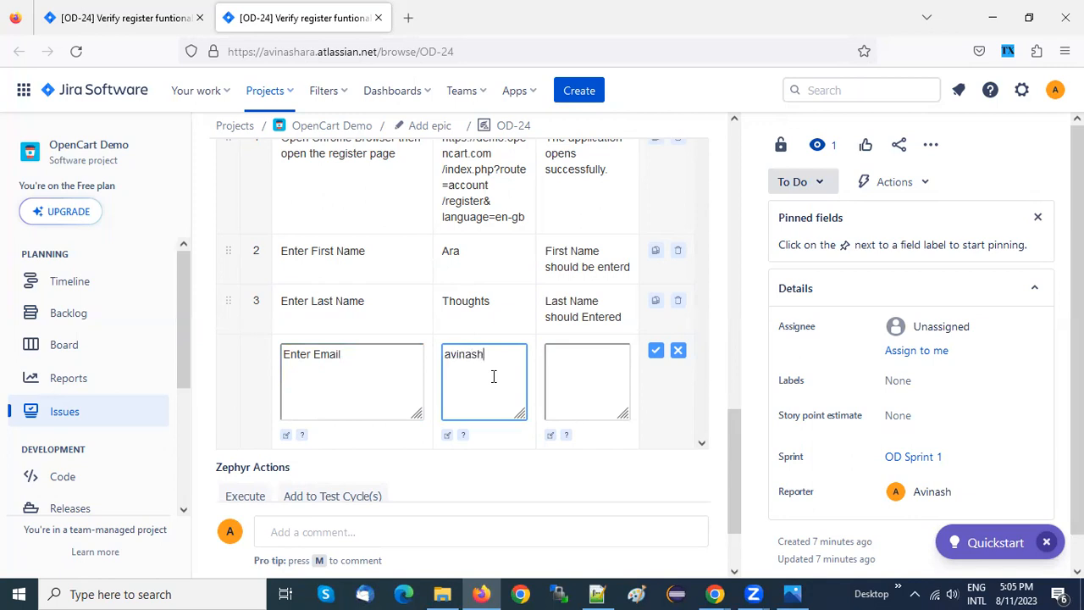
Set the fourth step's Test Result to "Email should be entered", check the form's next field in Chrome and save the step in Firefox
left_click(585, 372)
type("Email")
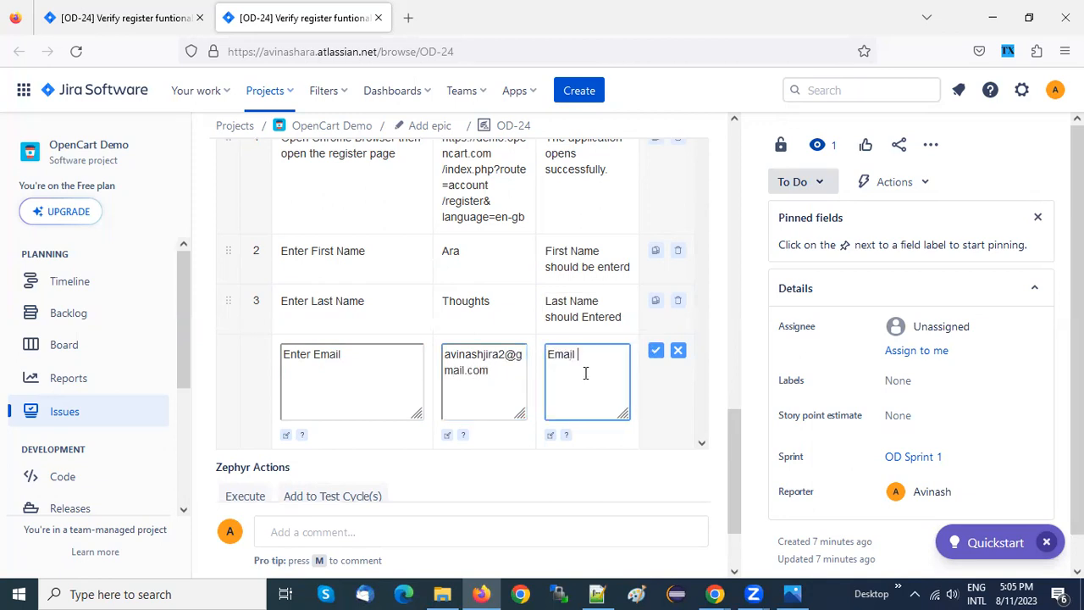
type(" should be entered")
key("alt+Tab")
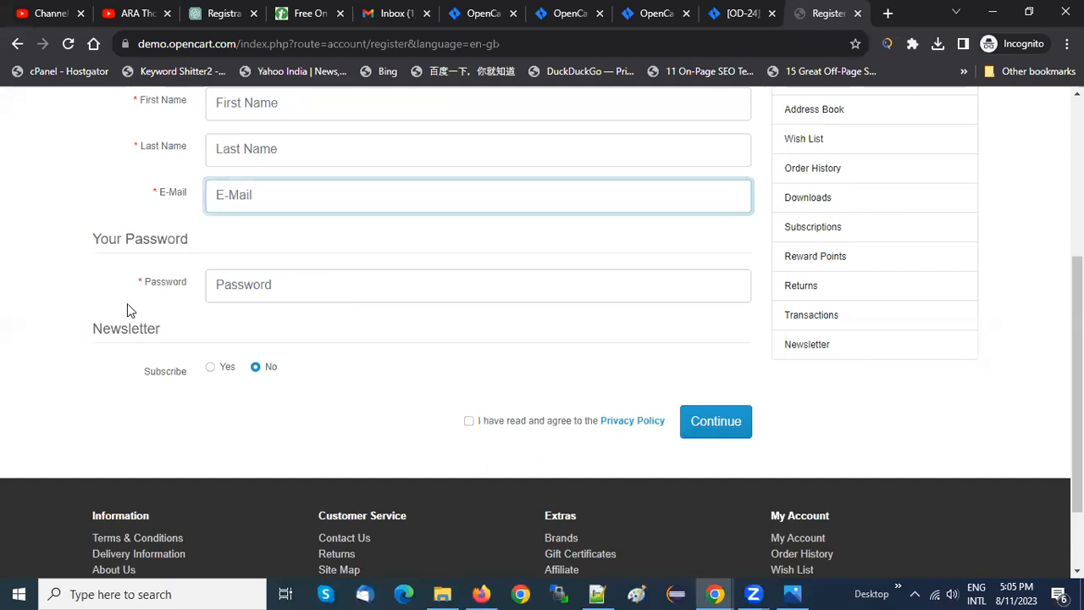
key("alt+Tab")
left_click(655, 350)
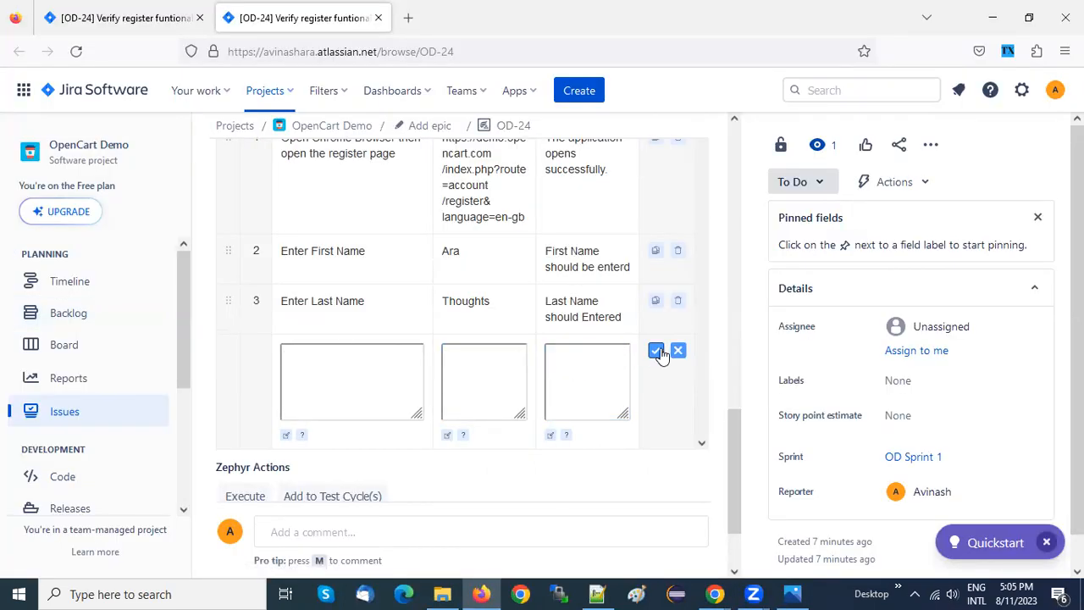
Write "Enter password" as the fifth Test Step
type("Ene")
key("BackSpace")
type("ter ")
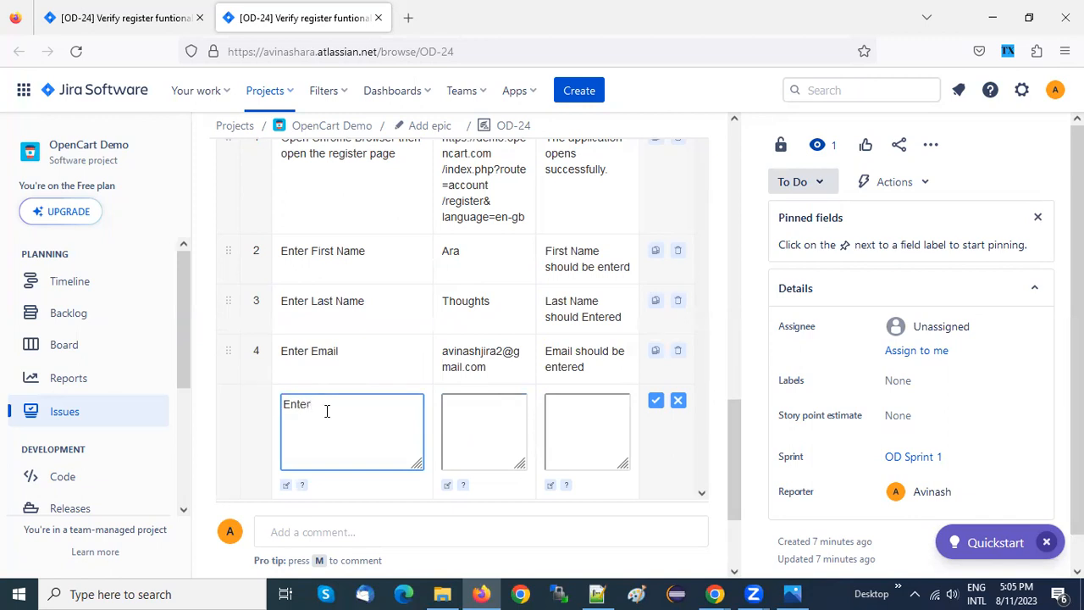
type("password")
Fill in the fifth step's Test Data with a sample password
left_click(464, 423)
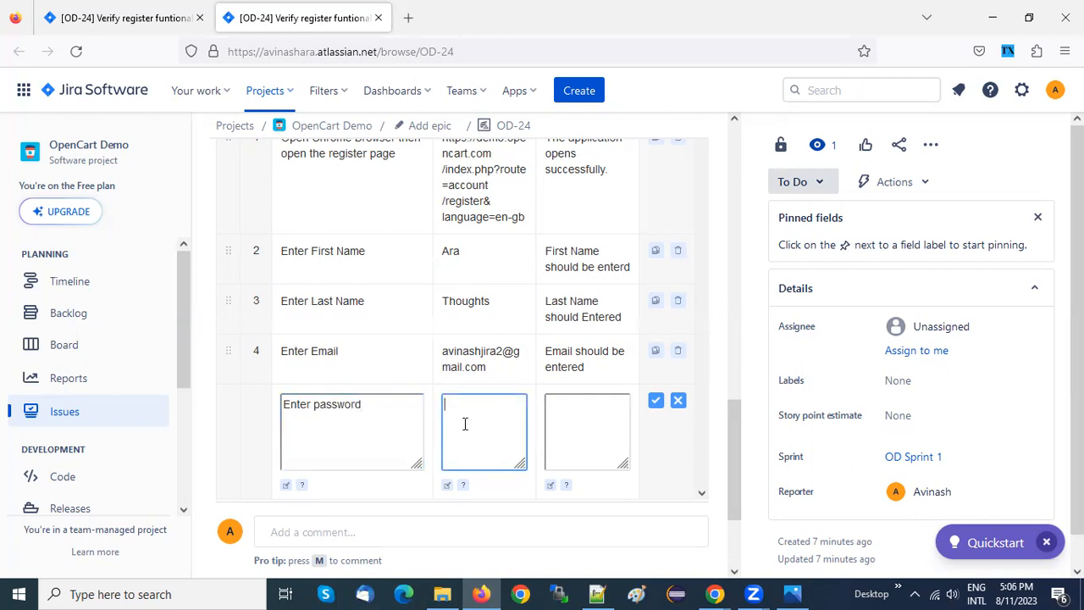
type("A")
key("BackSpace")
type("123456")
key("Home")
type("A@")
Set the fifth step's Test Result to "Password should be entered" and save the step
left_click(584, 416)
type("Pass")
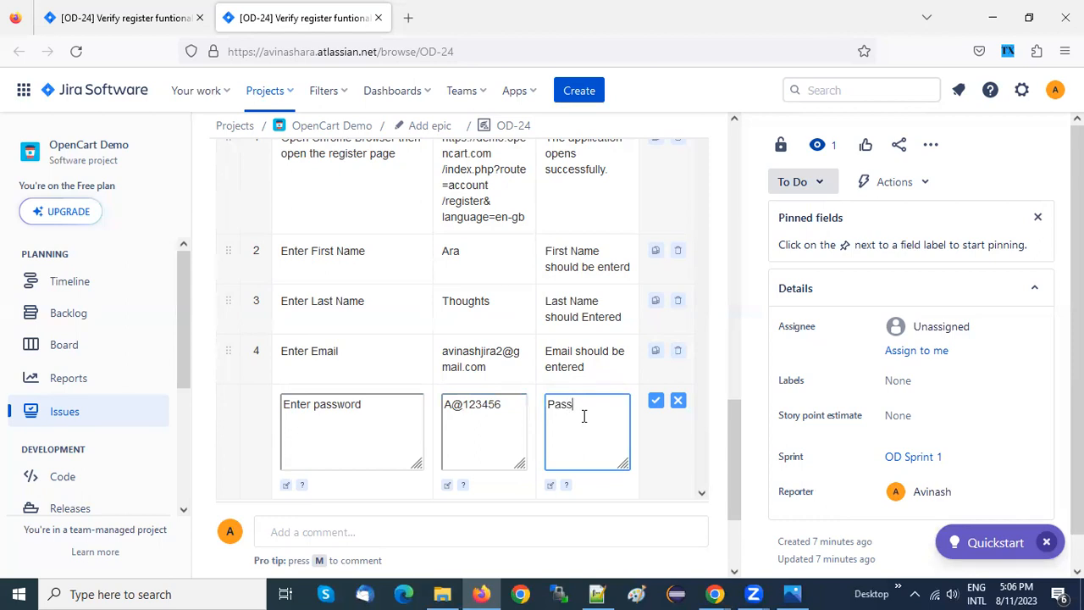
type("word sould be ")
type("entere")
key("BackSpace")
type("d")
key("BackSpace")
key("BackSpace")
key("BackSpace")
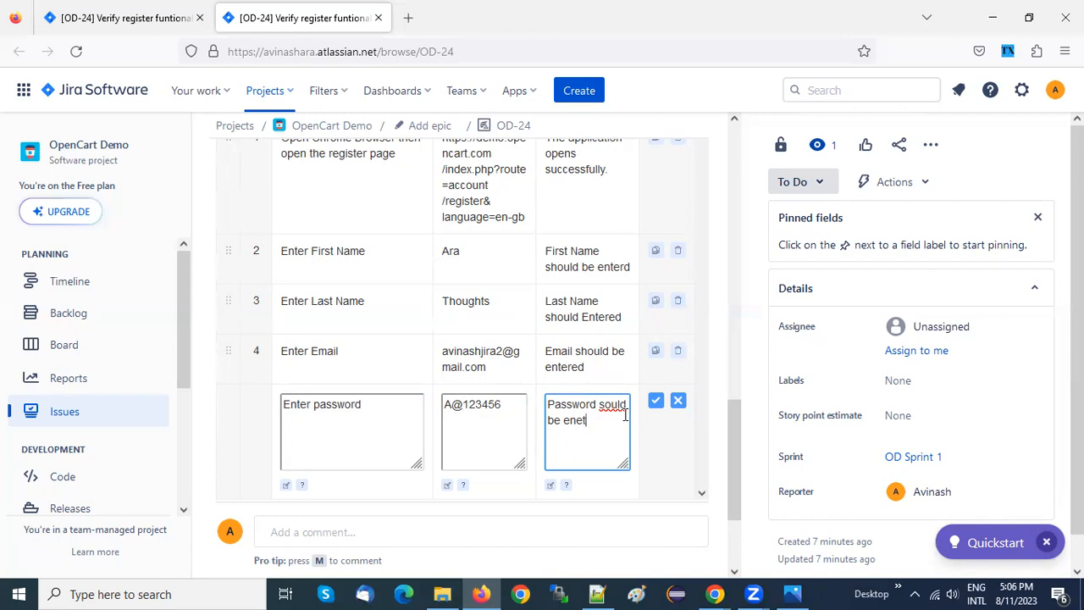
key("BackSpace")
key("BackSpace")
type("tered")
left_click(606, 404)
type("h")
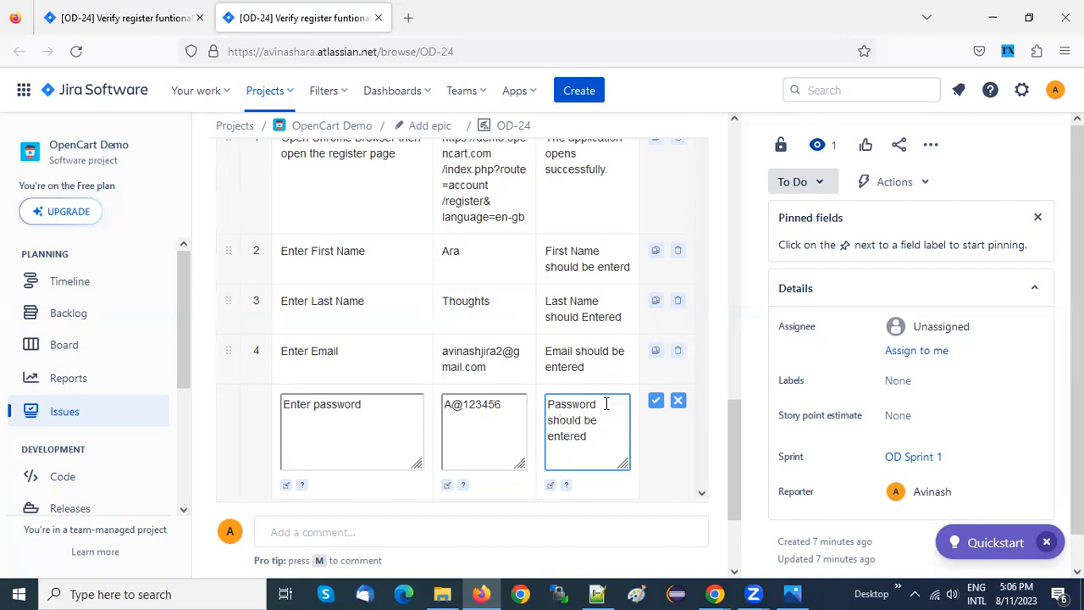
left_click(656, 403)
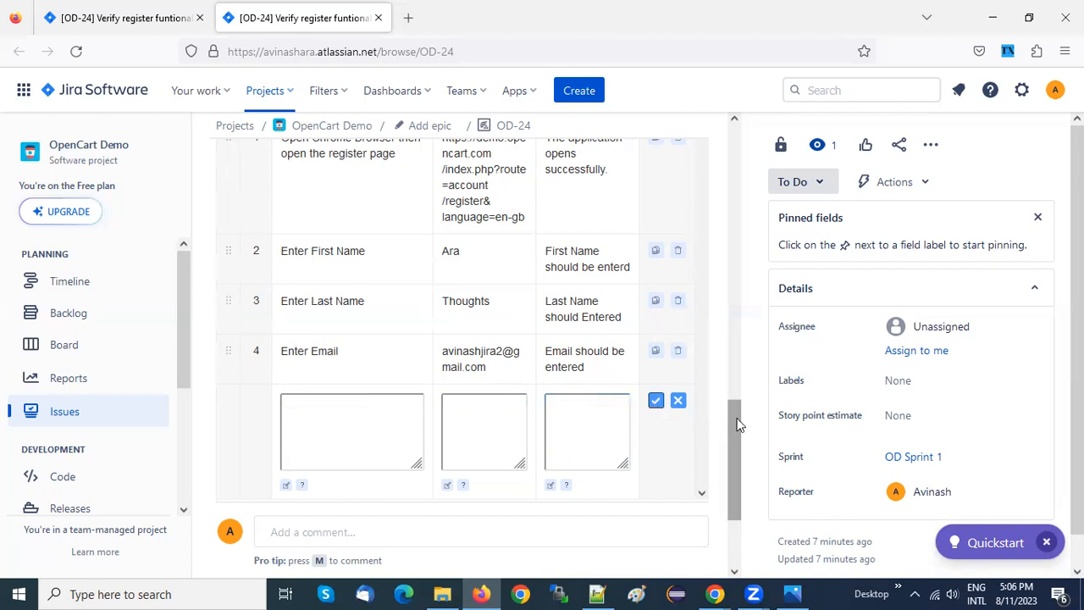
Check the newsletter option's label on the form in Chrome and write "Check Subscribe button" as the new Test Step in Firefox
key("alt+Tab")
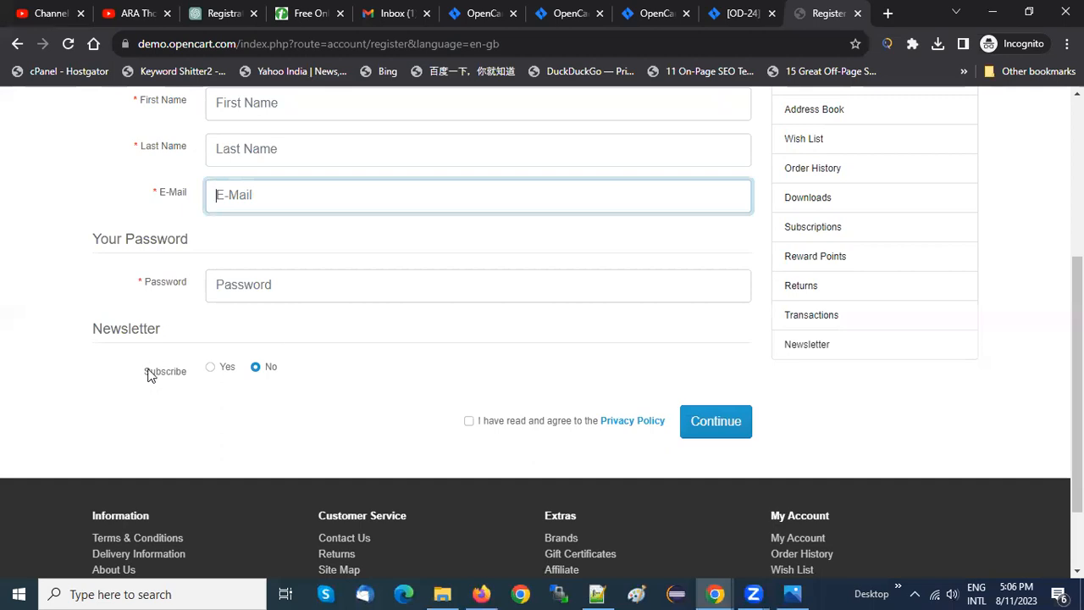
key("alt+Tab")
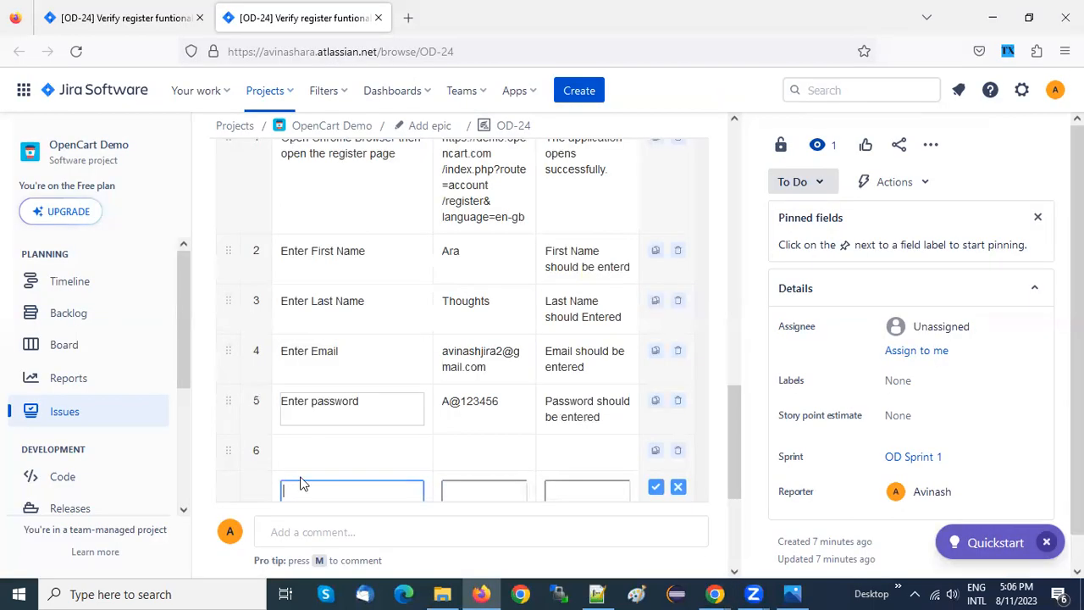
type("Subscri")
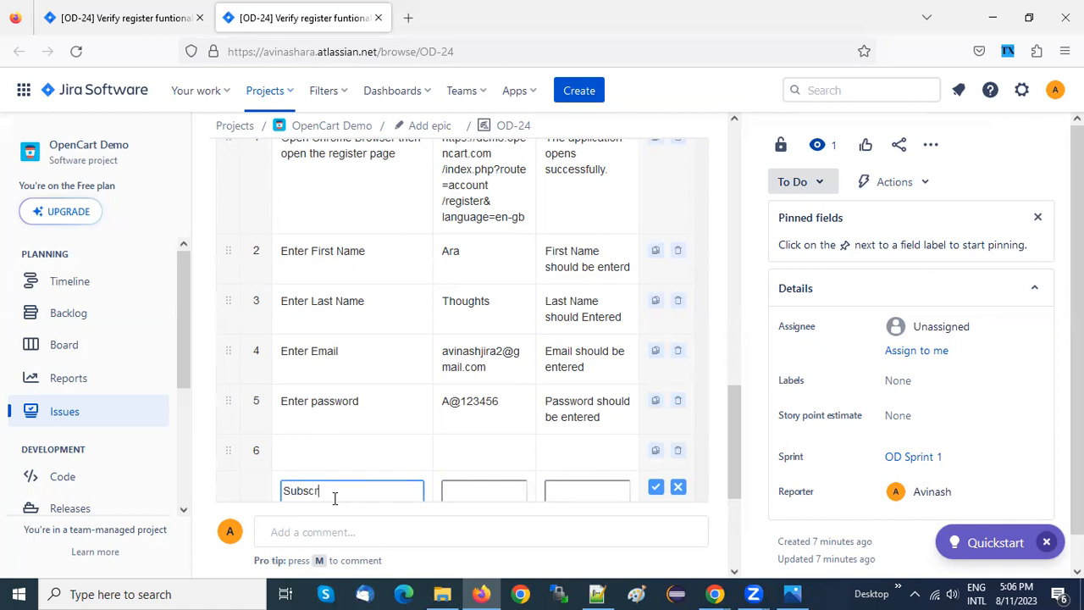
key("Home")
type("Check")
key("End")
type("b")
key("BackSpace")
key("BackSpace")
type("ibe button")
Set the Subscribe step's Test Data to "Yes", checking the available options on the registration form in Chrome
left_click_drag(1077, 381, 1077, 413)
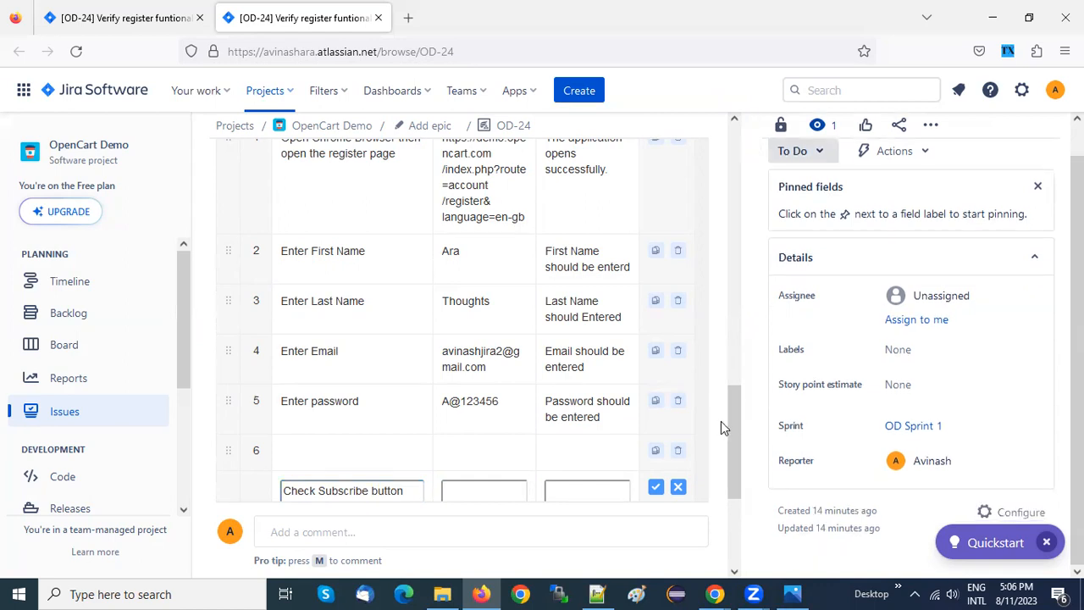
left_click_drag(734, 424, 735, 460)
left_click(478, 363)
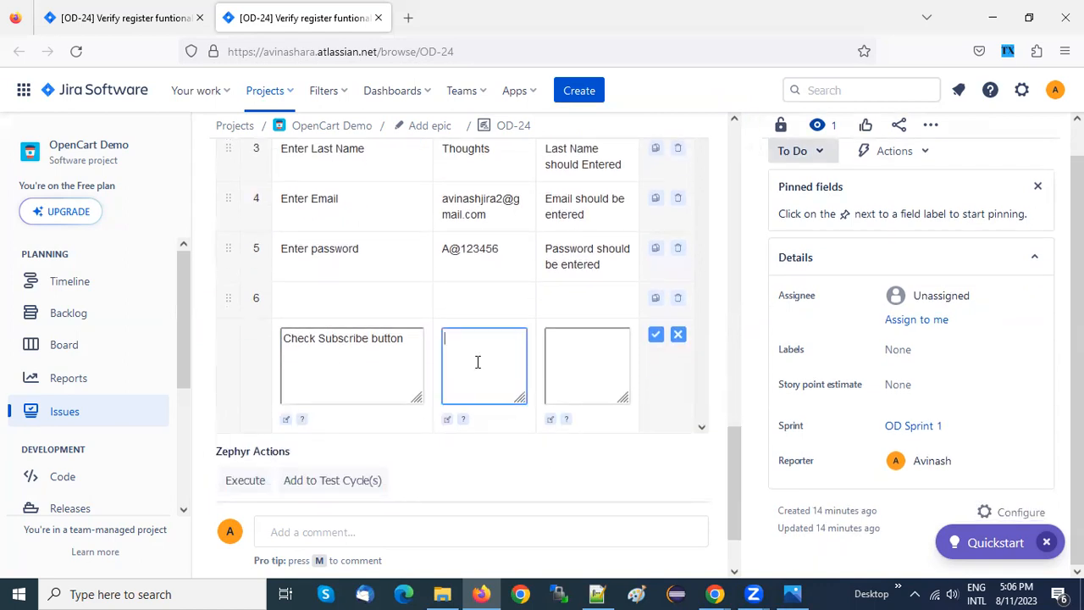
key("alt+Tab")
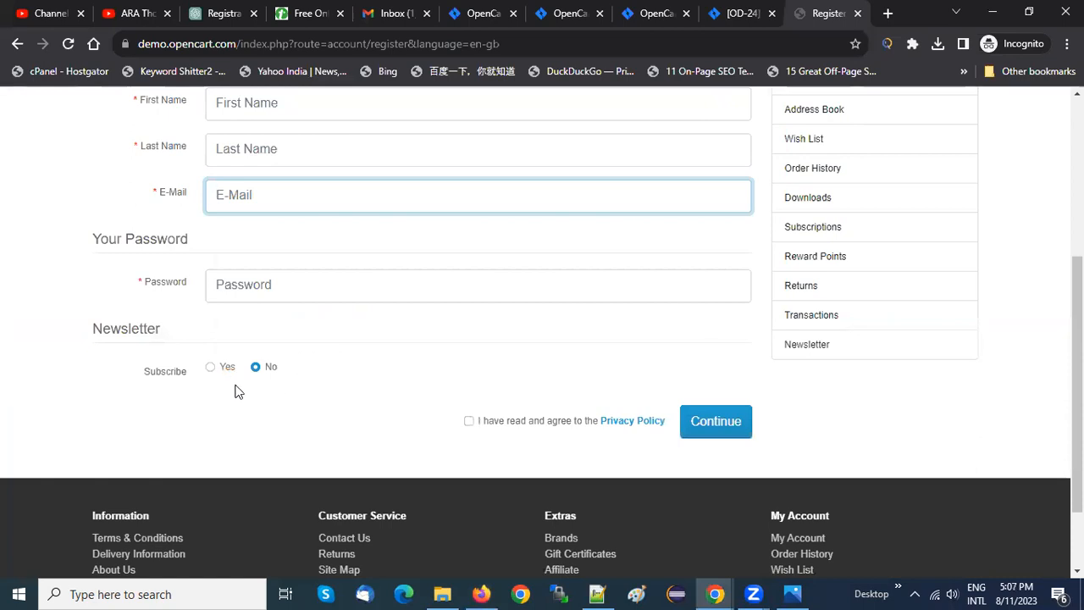
key("alt+Tab")
type("Yes")
left_click(574, 342)
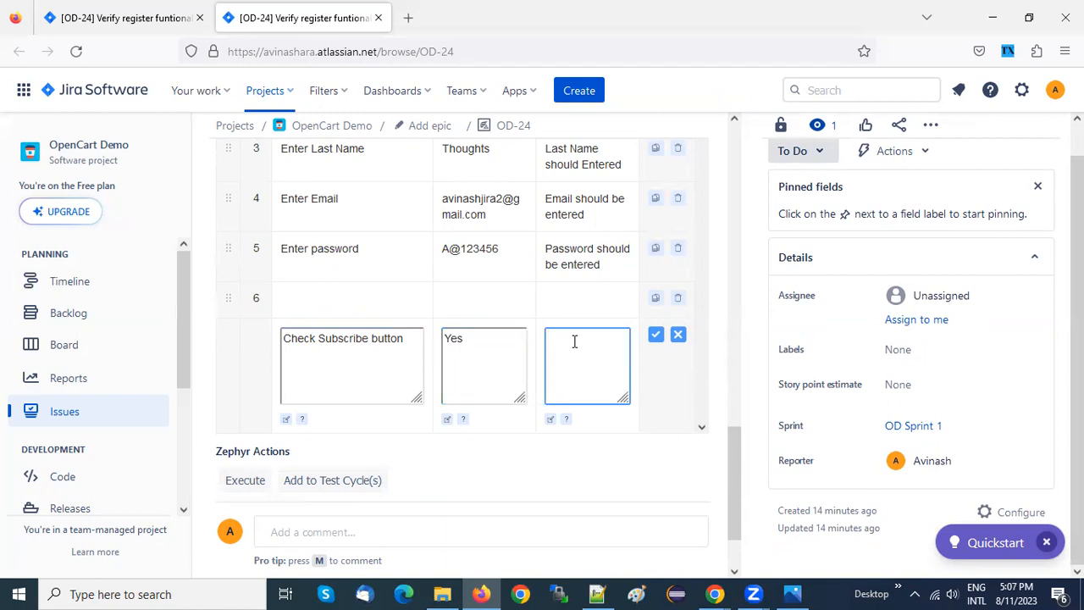
left_click_drag(473, 344, 436, 339)
left_click(479, 346)
left_click(568, 338)
In Chrome, try the registration form with "sss" as First Name and "aaa" as Last Name, and clear both fields
key("alt+Tab")
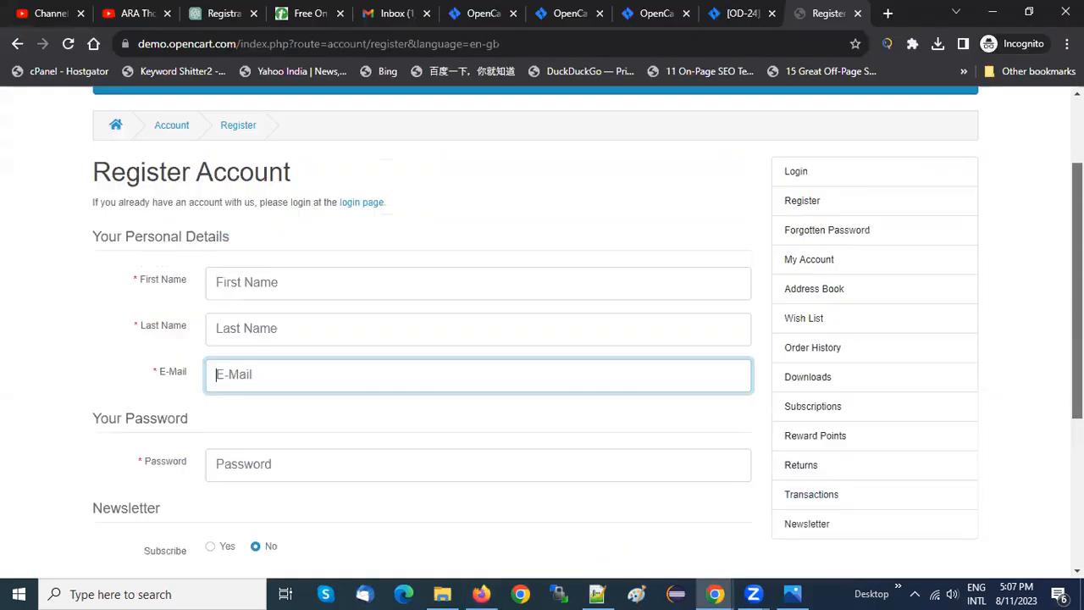
scroll(370, 239, "up", 1)
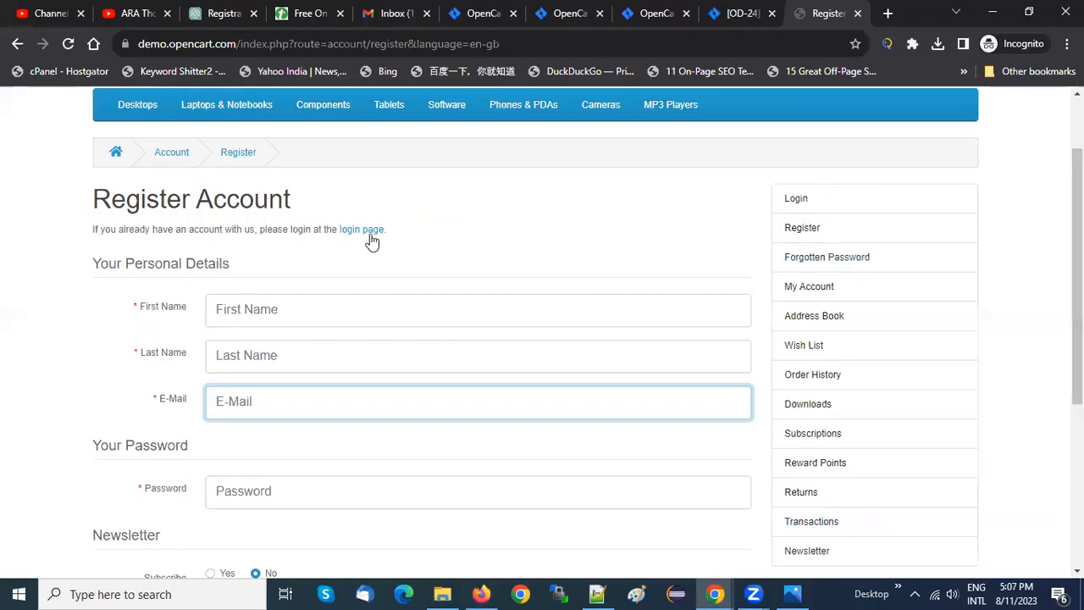
left_click(246, 309)
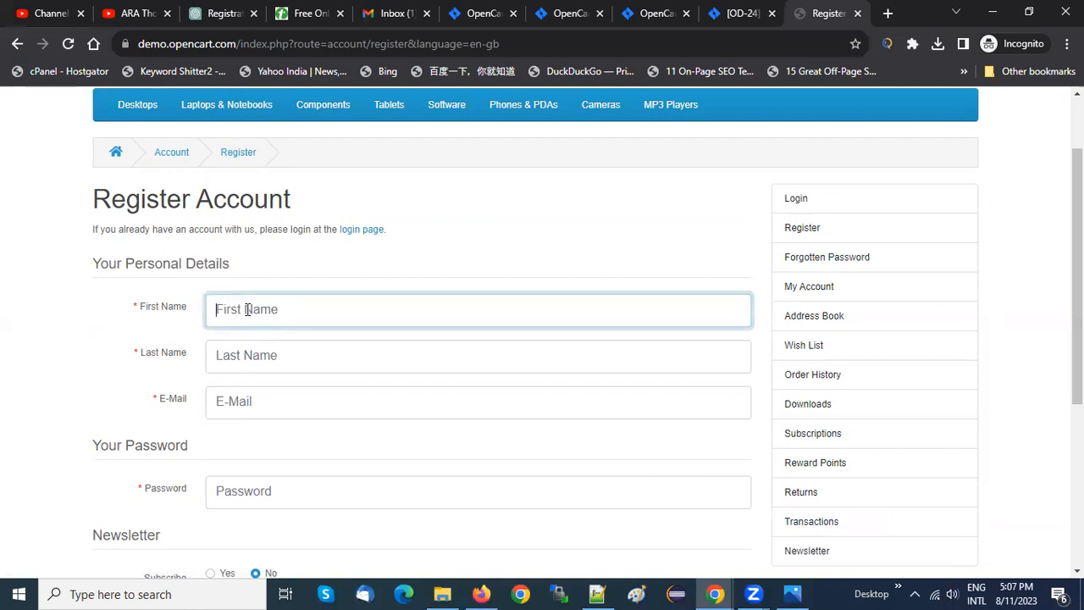
type("sss")
left_click(258, 355)
type("aaa")
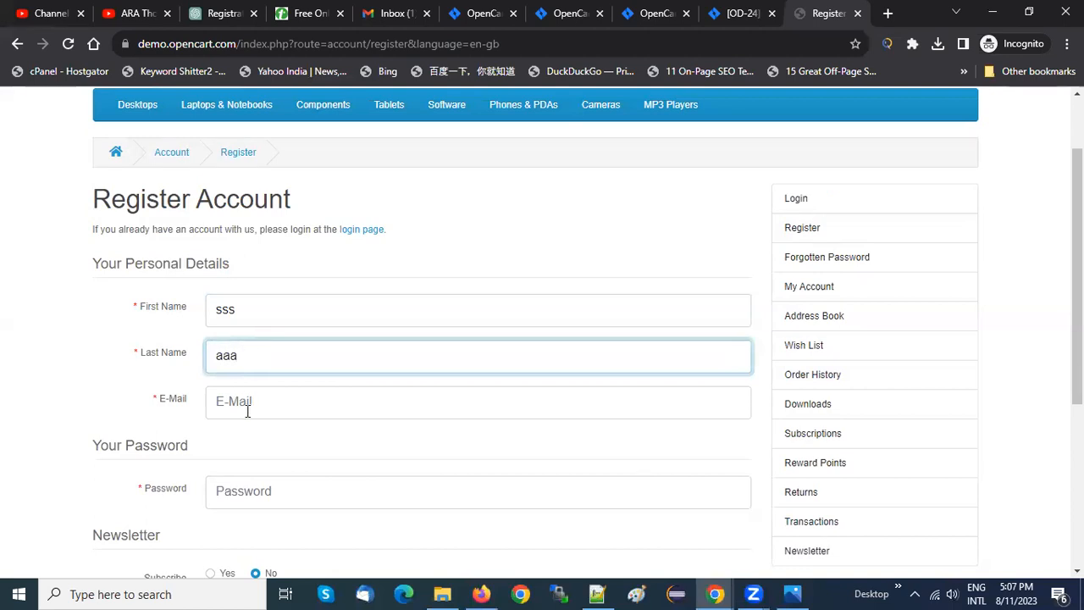
left_click_drag(245, 361, 195, 362)
key("BackSpace")
left_click_drag(261, 308, 210, 309)
key("BackSpace")
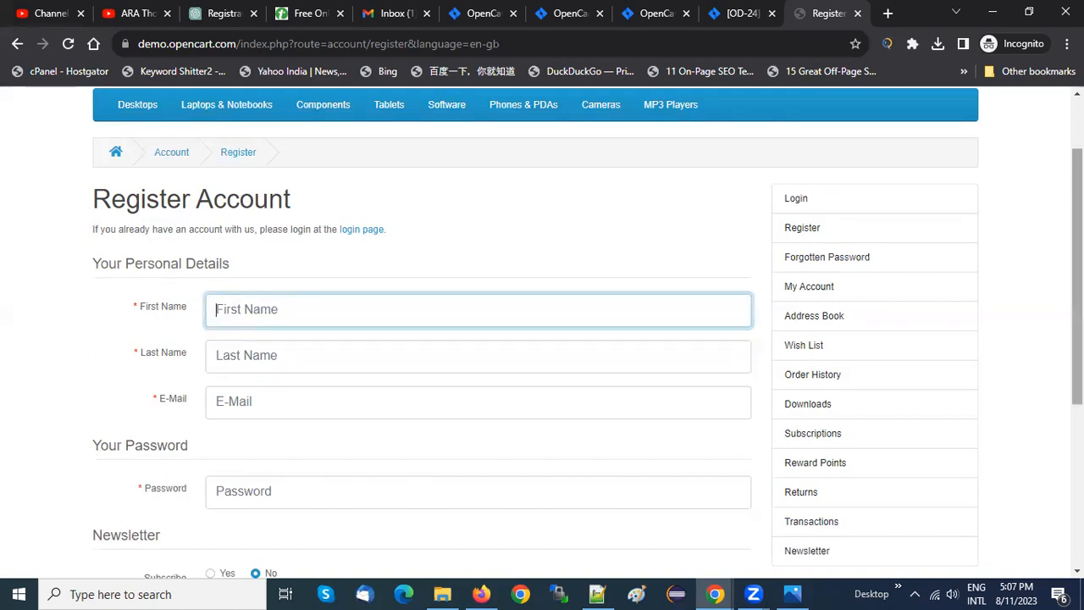
Submit the empty registration form and toggle the Privacy Policy agreement on and off
scroll(542, 338, "down", 3)
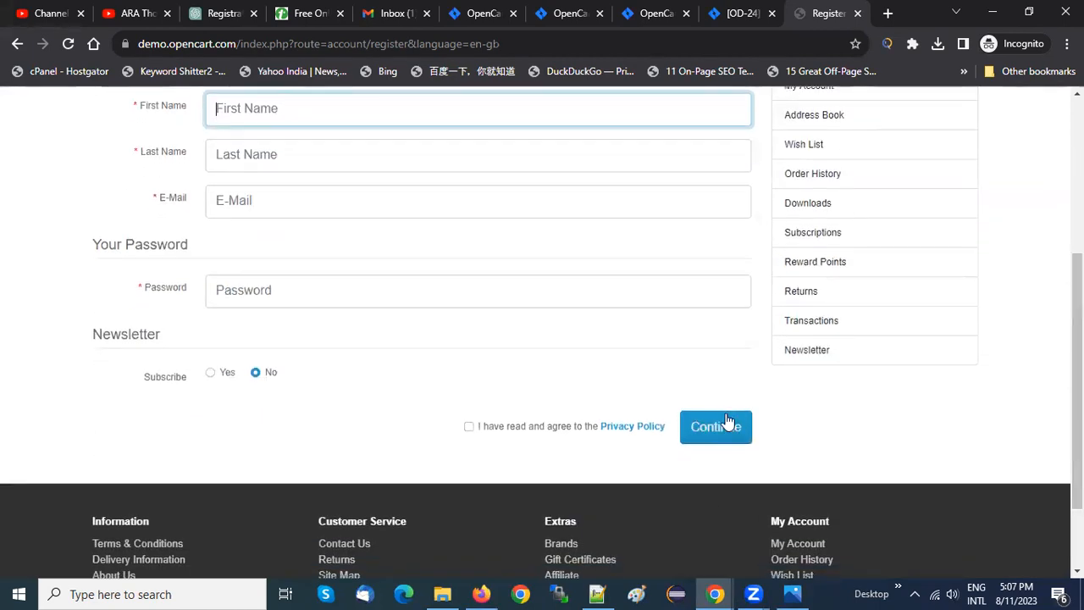
left_click(719, 428)
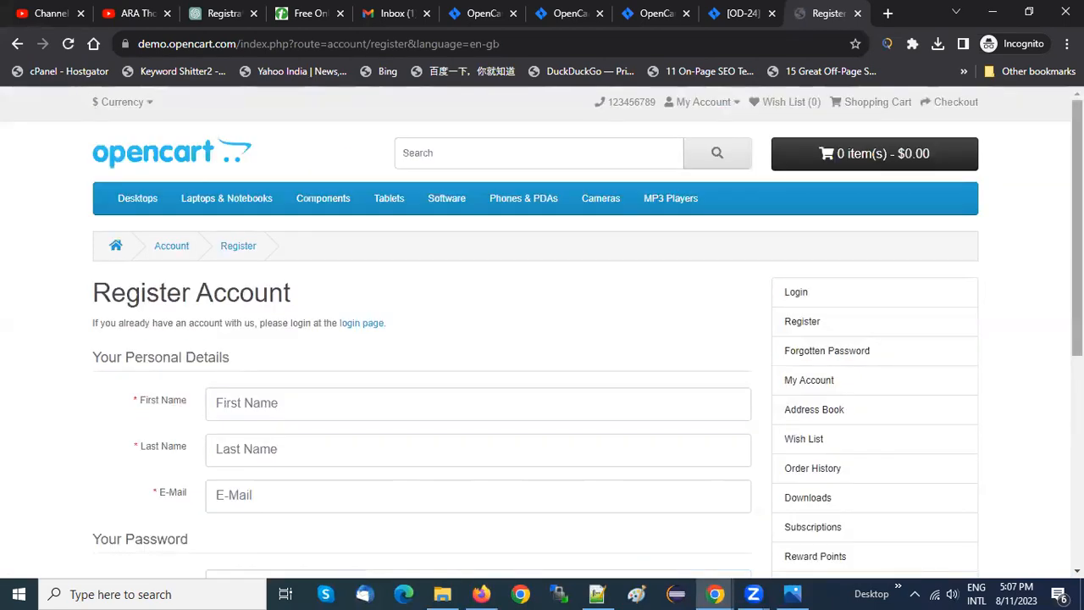
scroll(530, 341, "down", 3)
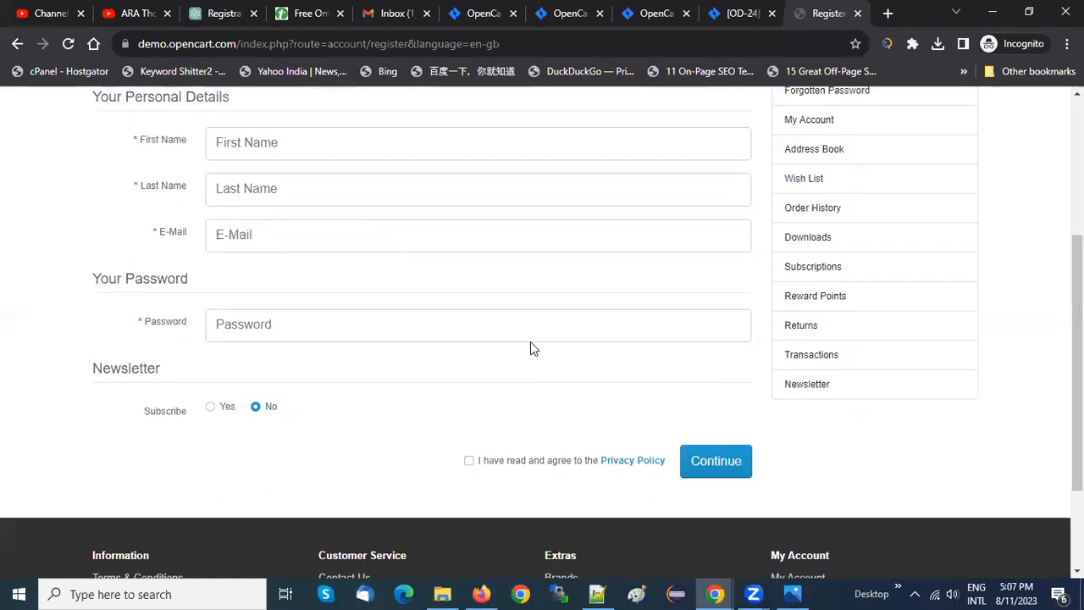
left_click(469, 462)
left_click(470, 462)
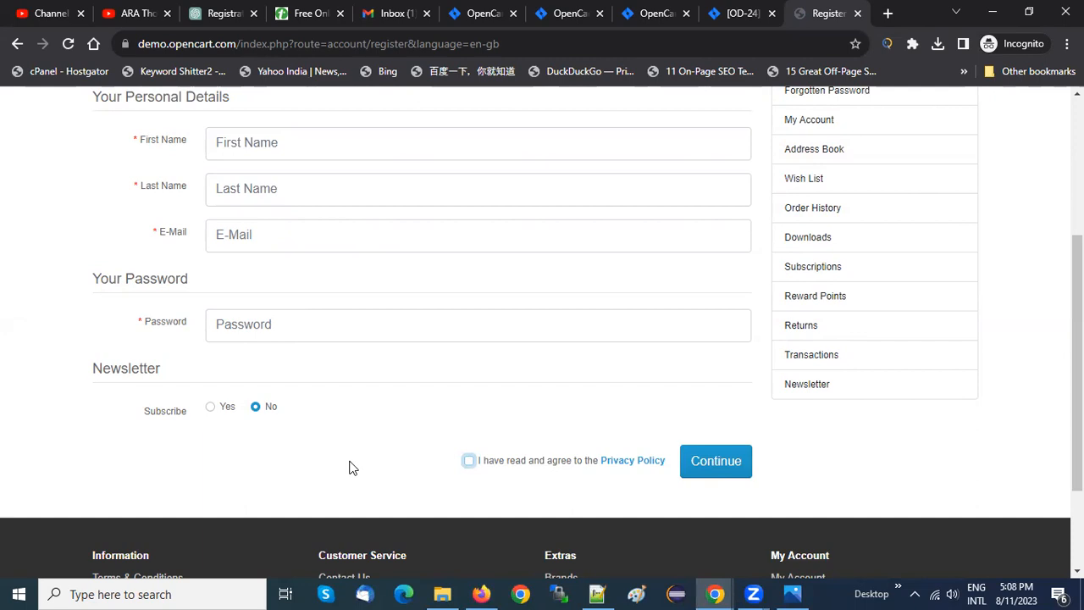
Back in Firefox, set the Subscribe step's Test Result to "Checkbox should be yes" and save the step
key("alt+Tab")
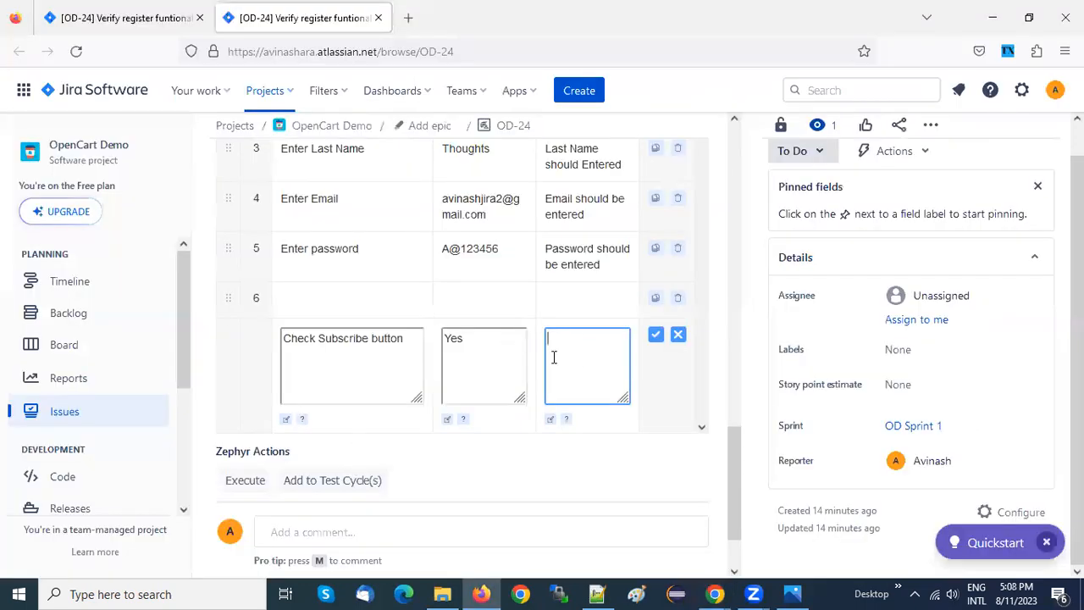
type("Checkbox sould be")
double_click(606, 338)
left_click(607, 339)
type("h")
type(" yes")
left_click(655, 336)
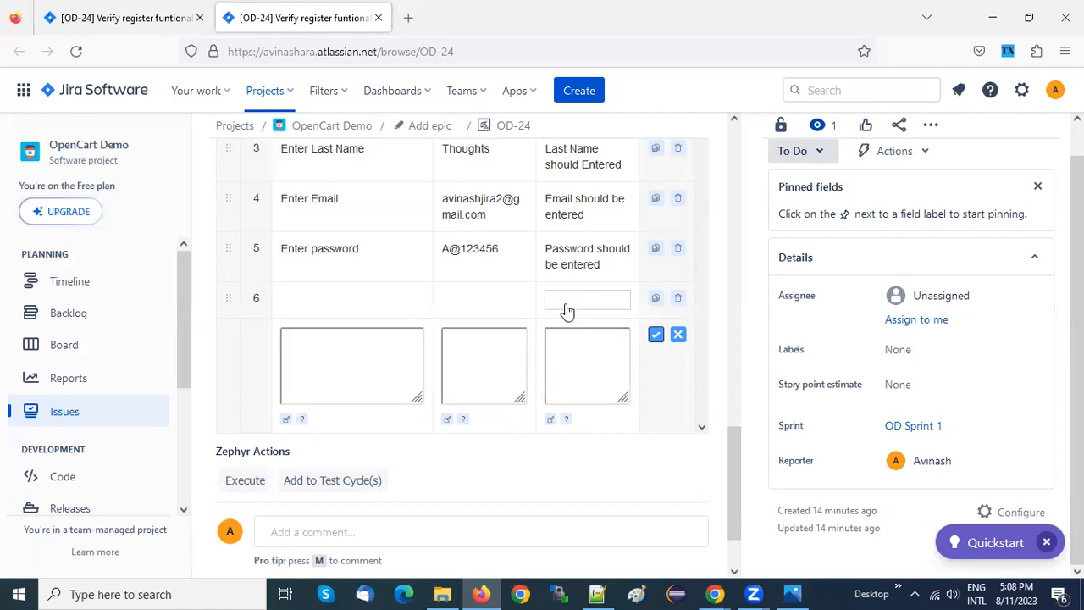
Reword the Subscribe step's description as "Click on Subscribe button"
left_click(564, 345)
double_click(563, 341)
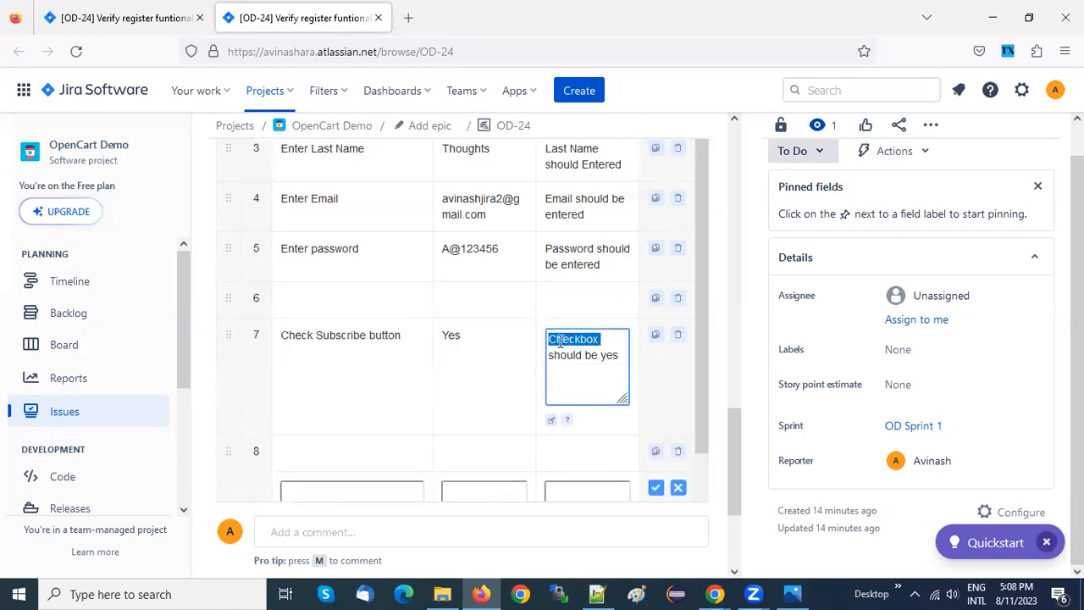
left_click(557, 342)
left_click(315, 356)
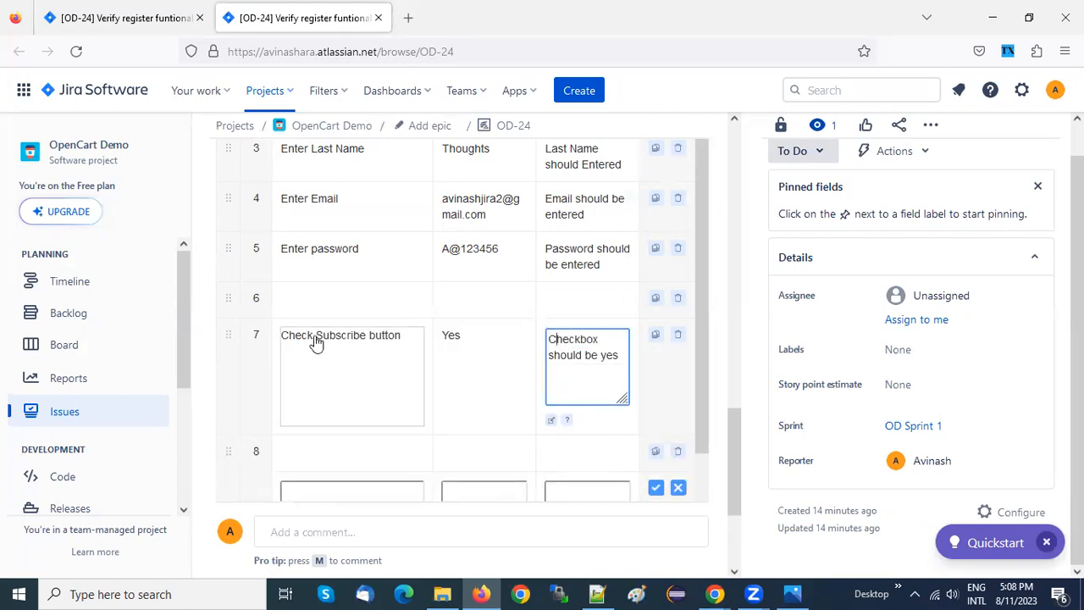
left_click(316, 341)
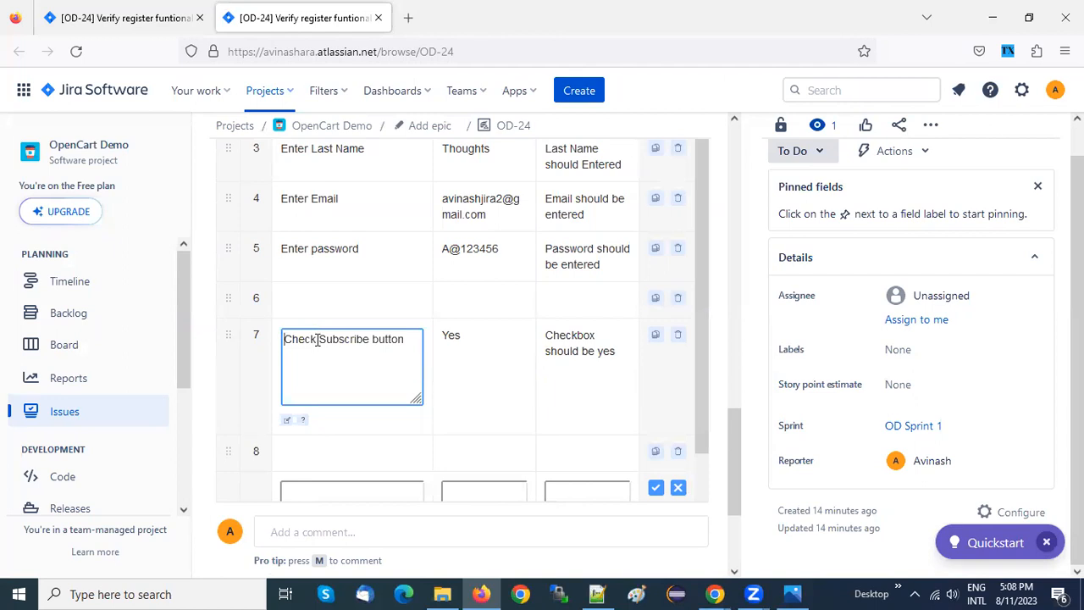
double_click(302, 339)
key("BackSpace")
type("Click on")
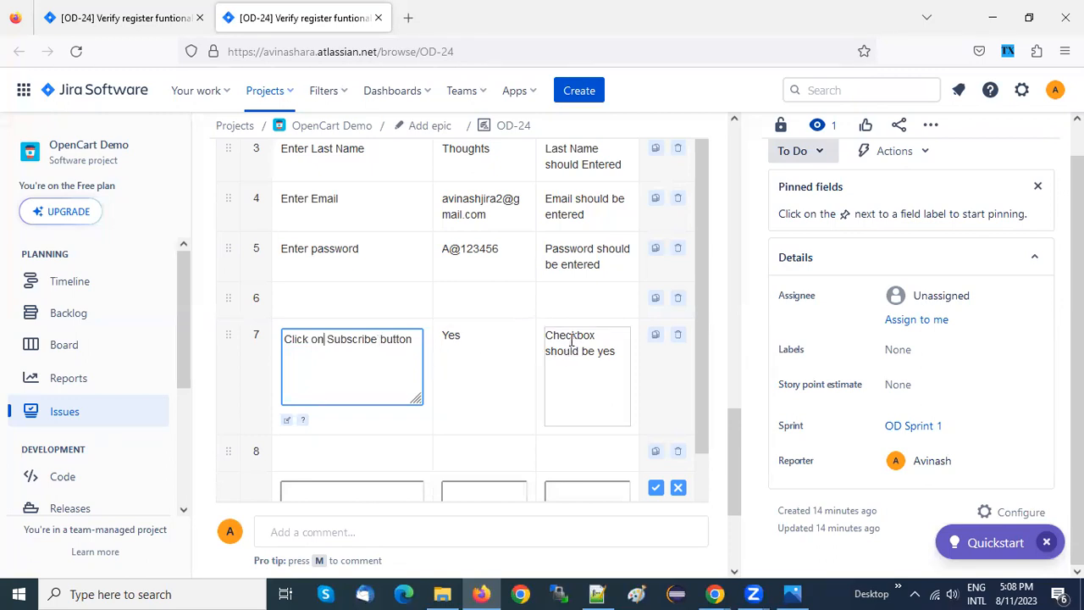
Change the Subscribe step's Test Result to "Radio button should be yes"
double_click(571, 338)
type("Radio")
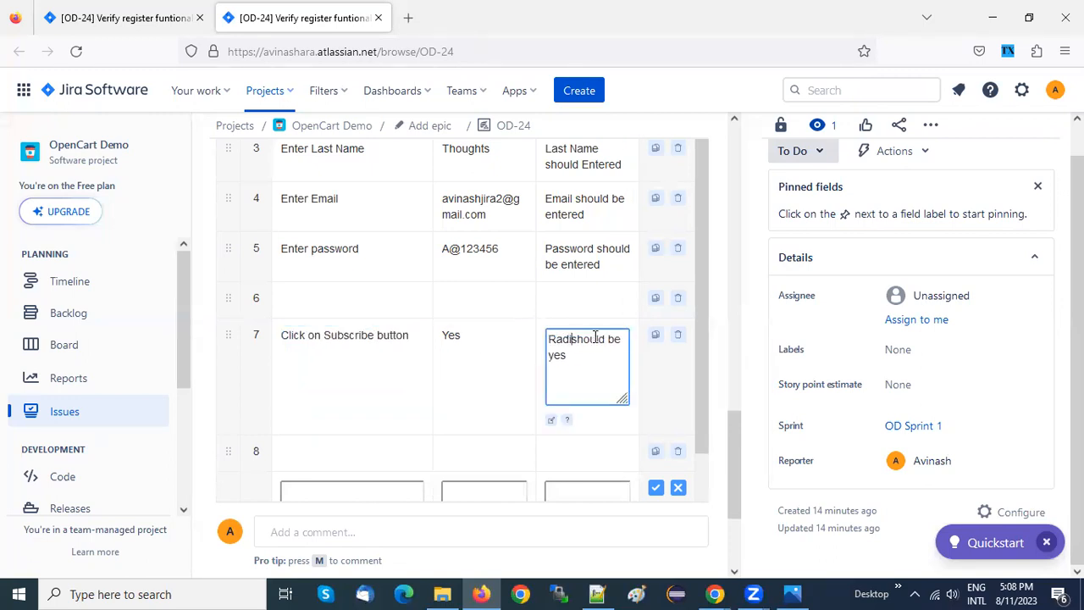
type(" button")
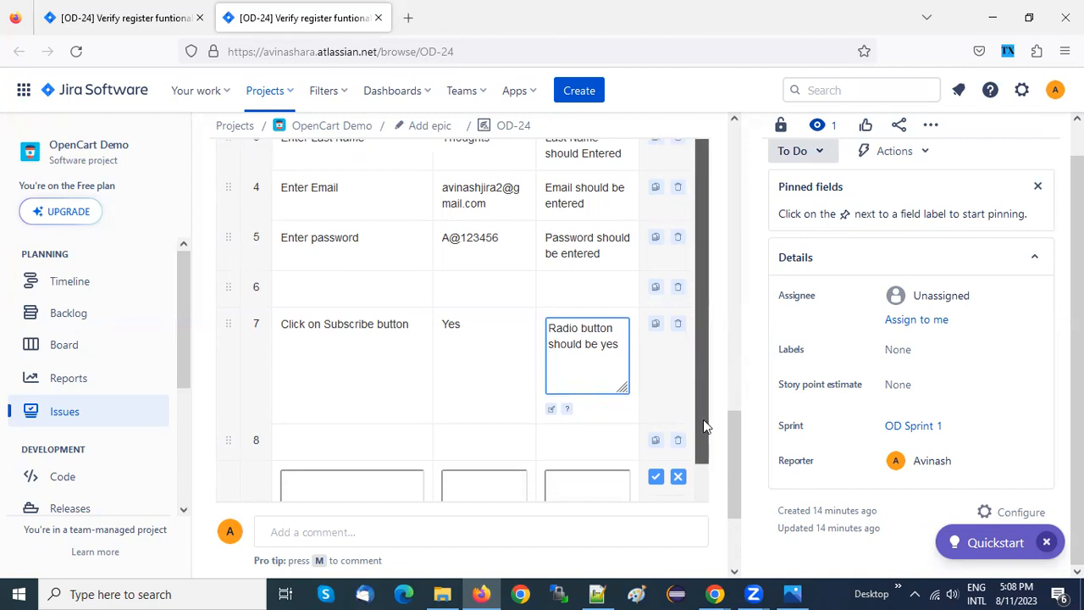
scroll(703, 419, "down", 1)
left_click(330, 449)
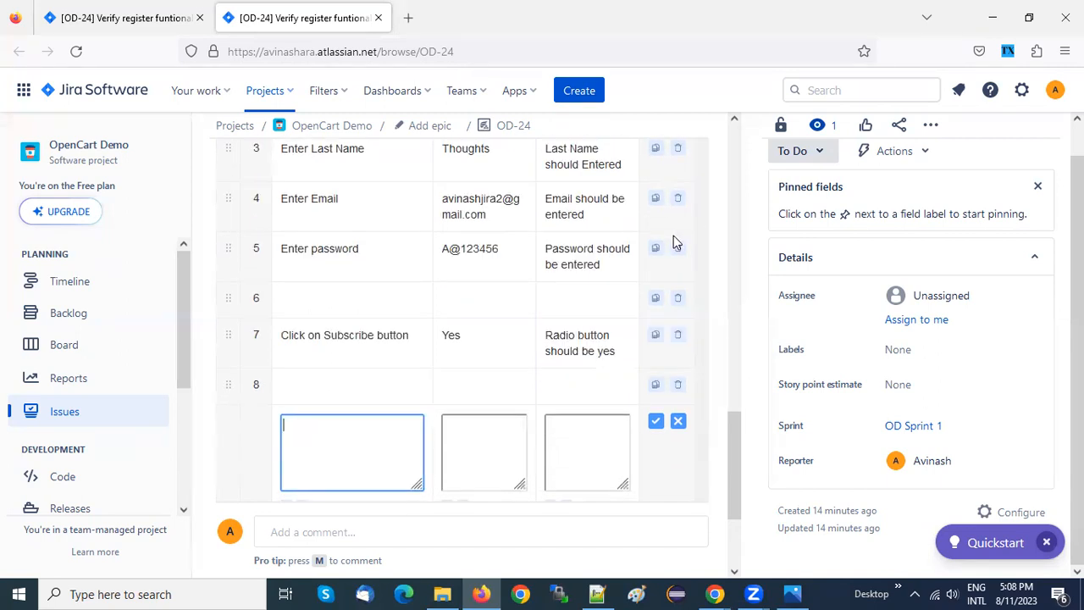
Delete the blank test step between the password and Subscribe steps and confirm the deletion
left_click(679, 299)
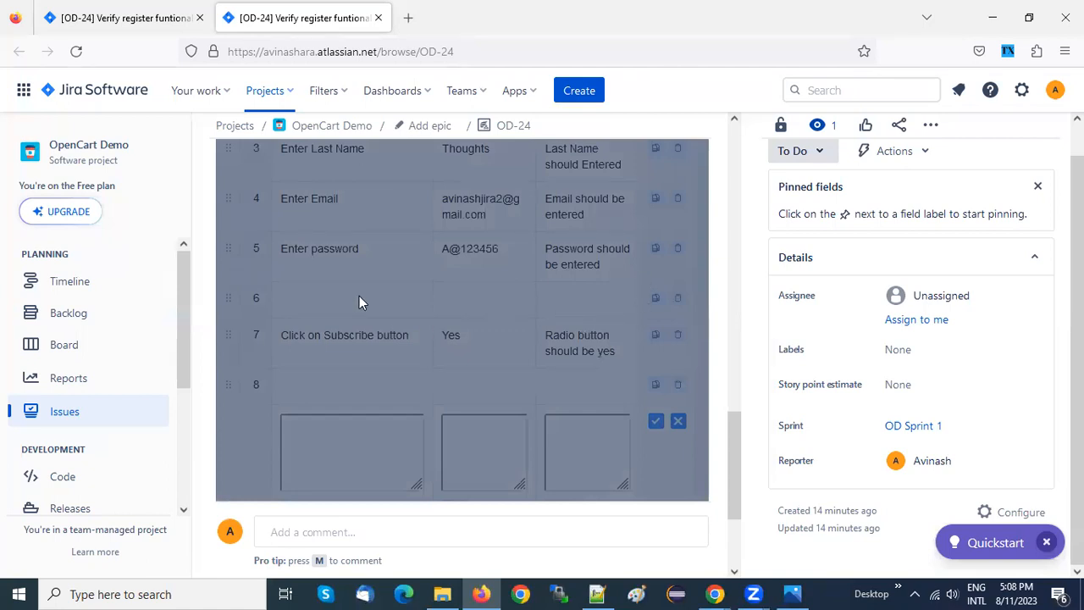
left_click_drag(733, 440, 733, 388)
left_click(575, 310)
left_click_drag(733, 403, 732, 448)
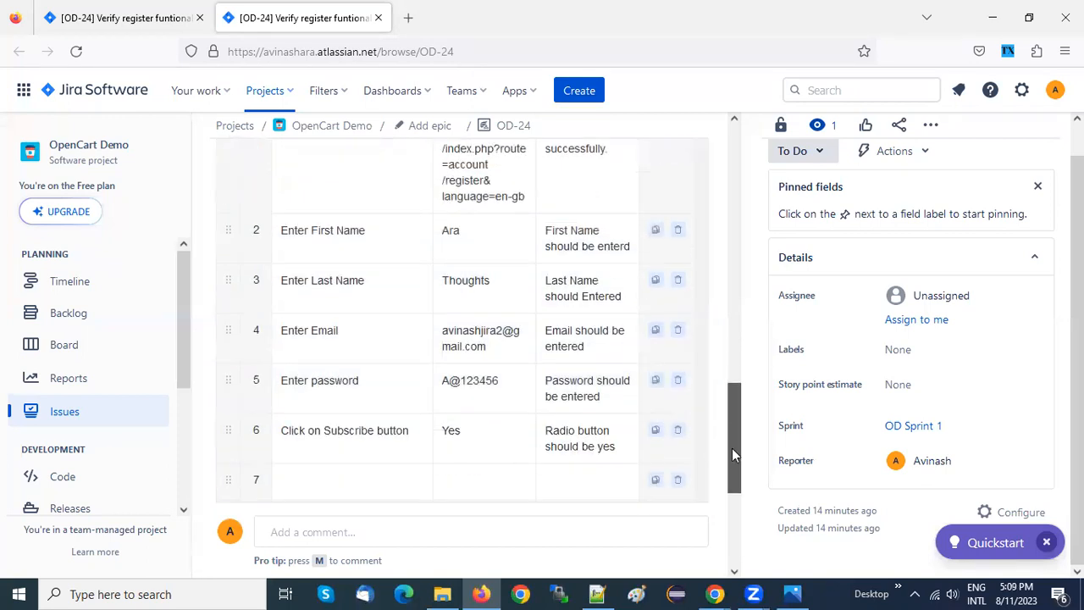
Fill the blank step after Subscribe with "Click on checkbox", consulting the registration form in Chrome
scroll(418, 396, "down", 2)
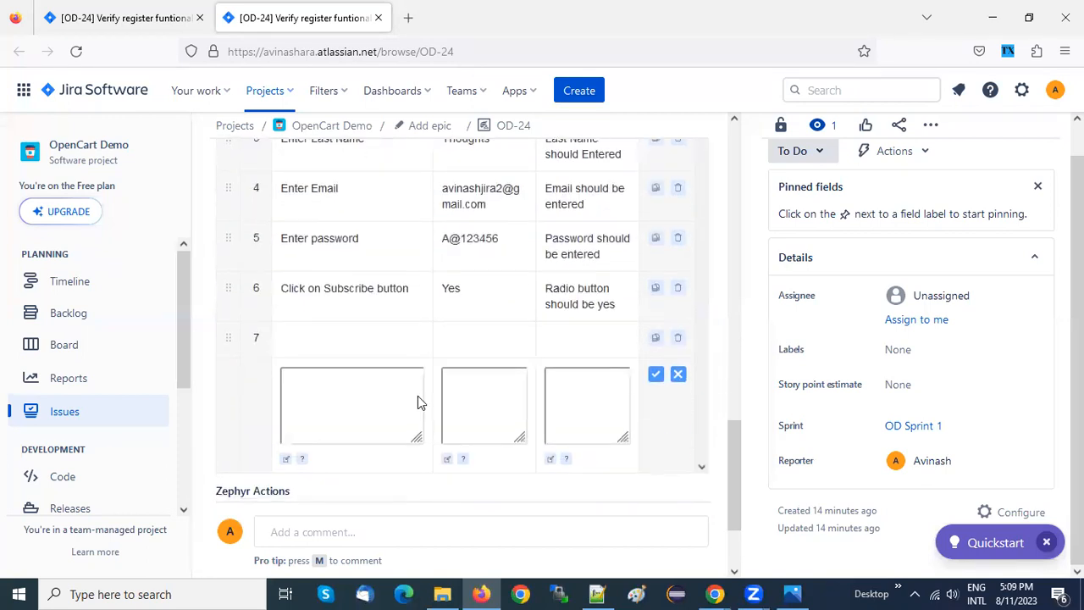
left_click(319, 336)
left_click(304, 355)
key("alt+Tab")
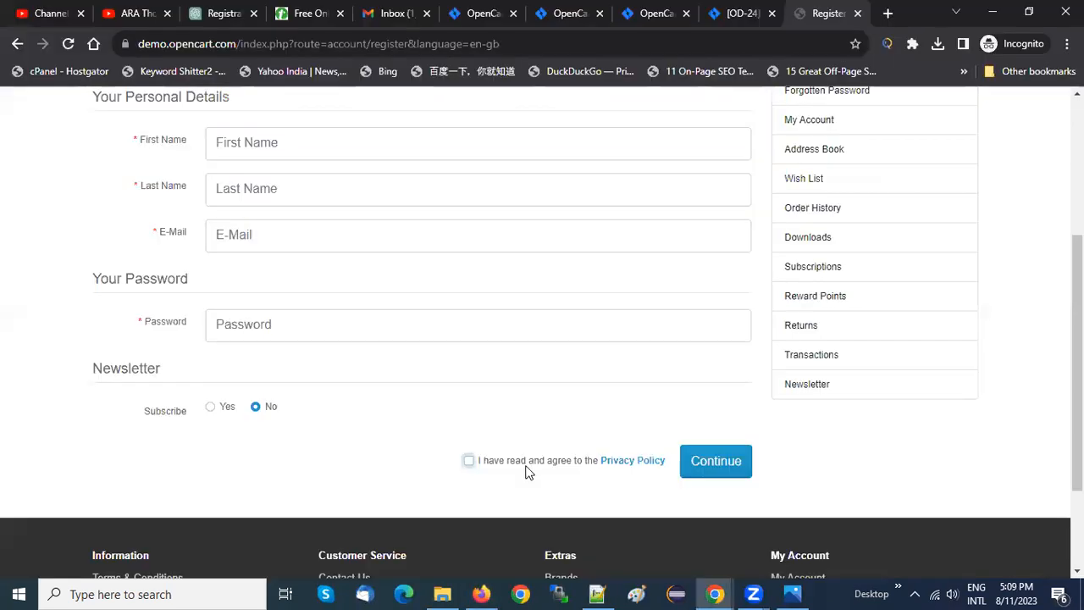
key("alt+Tab")
left_click(309, 393)
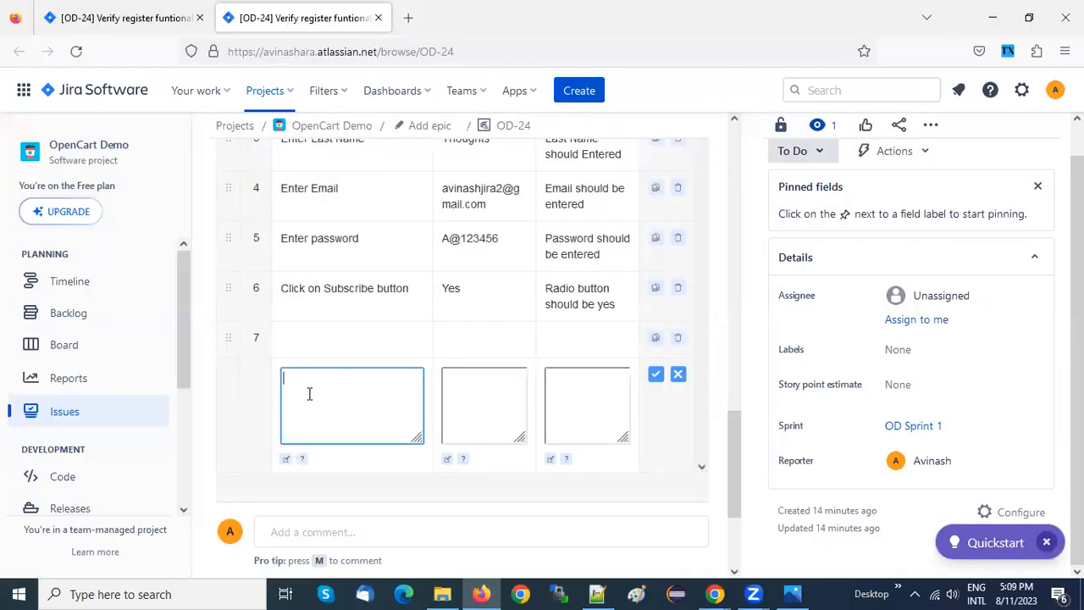
left_click(298, 349)
type("Cl")
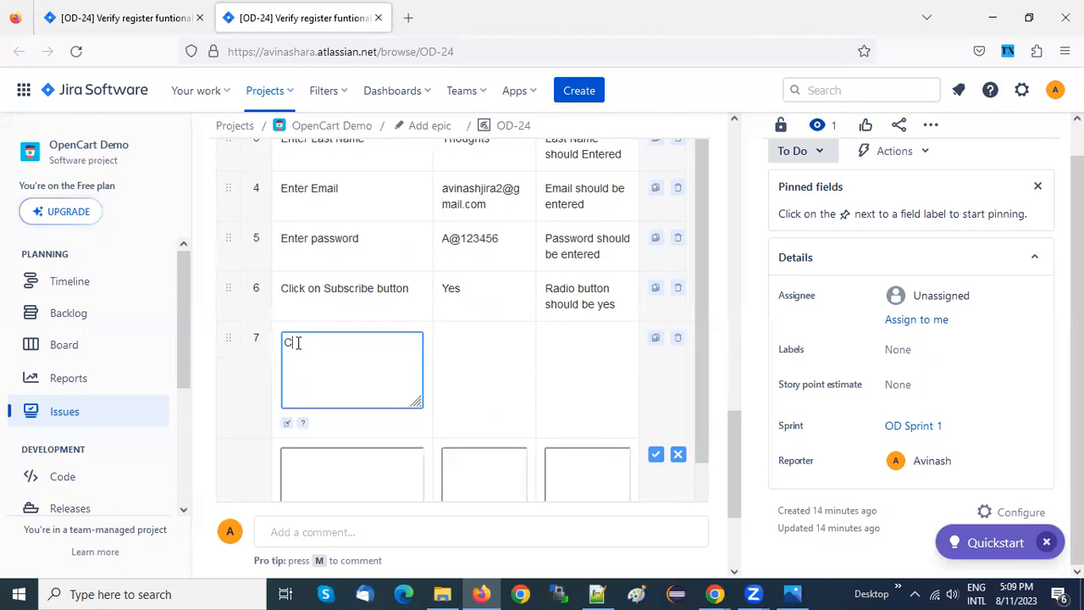
type("ick on checkbox")
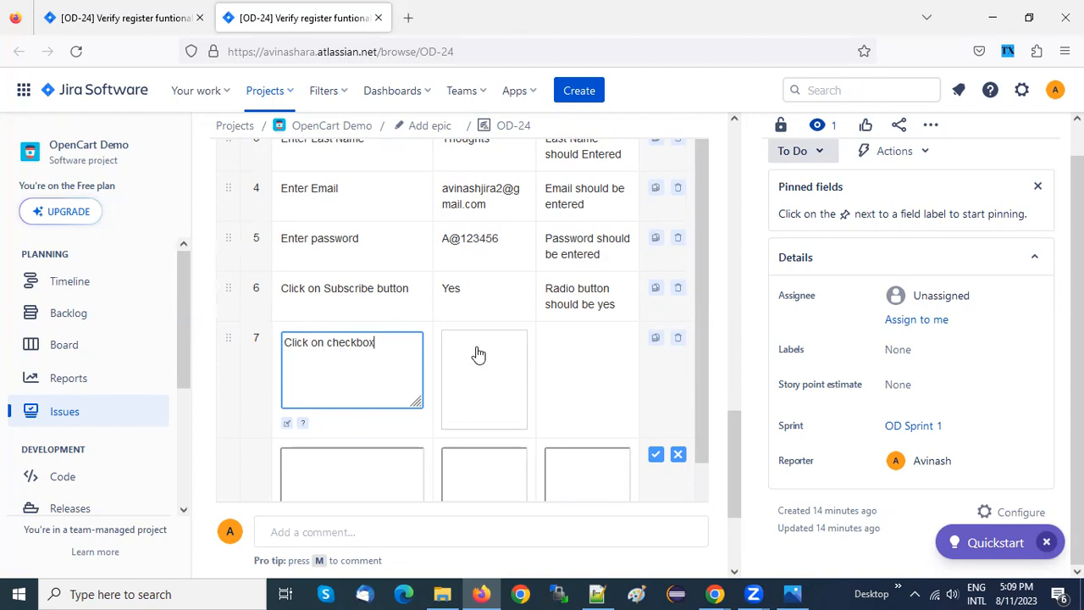
Set the checkbox step's Test Result to "Check box should be active" and save it
left_click(572, 357)
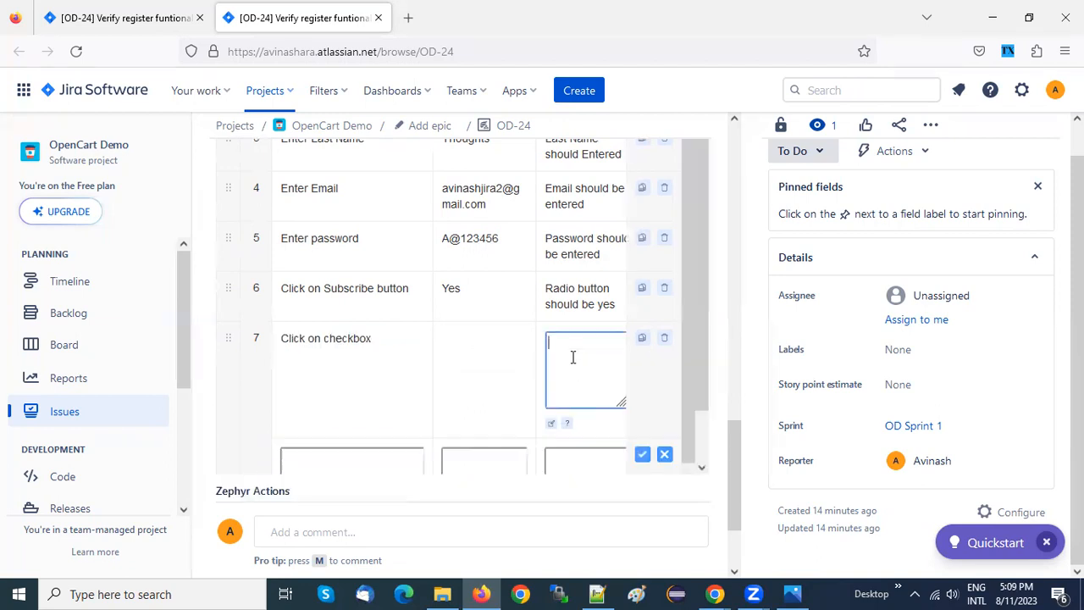
type("Check bo")
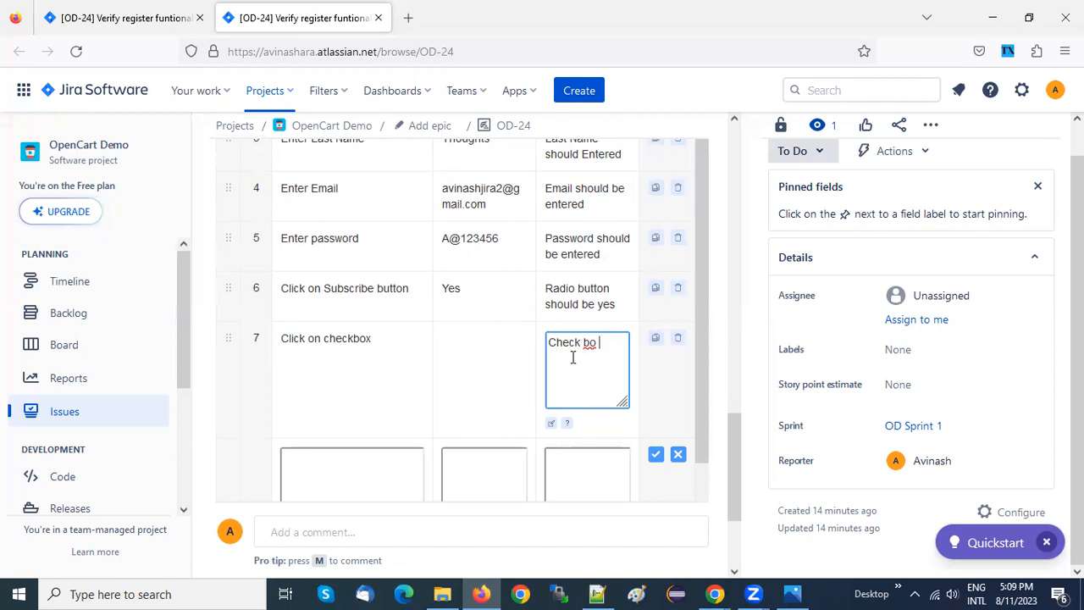
key("BackSpace")
type("x should be active")
left_click(656, 456)
Enter "Click on Continue button" as the new test step, checking the button's name on the registration form in Chrome
scroll(732, 450, "down", 1)
left_click(318, 366)
type("Click on")
key("alt+Tab")
key("alt+Tab")
type("Continue button")
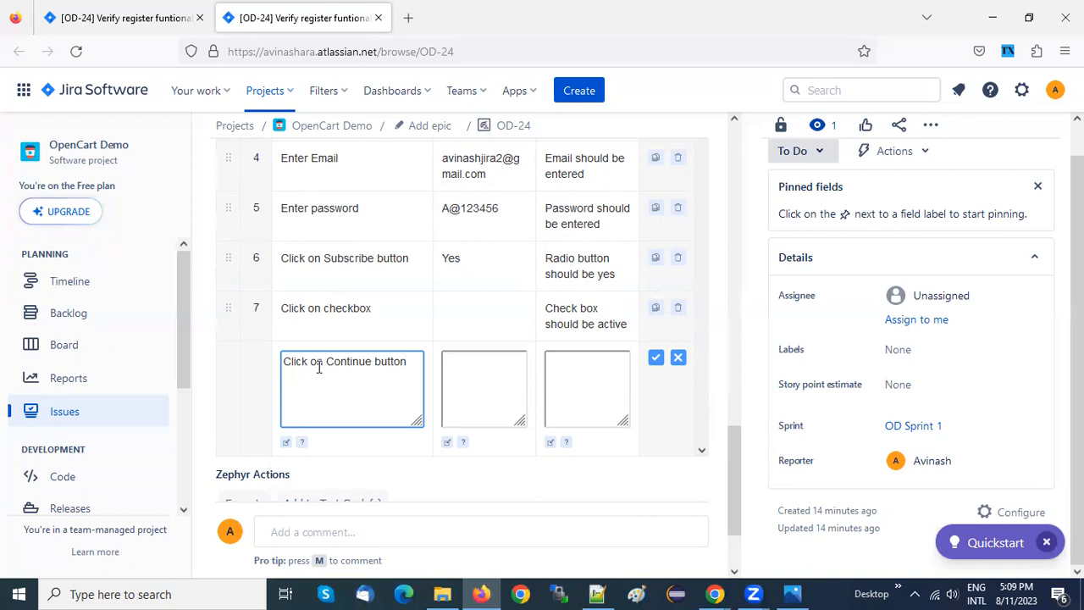
Begin the Continue step's Test Result with "User should get register successfully message and", correcting the spelling of "successfully"
left_click(582, 374)
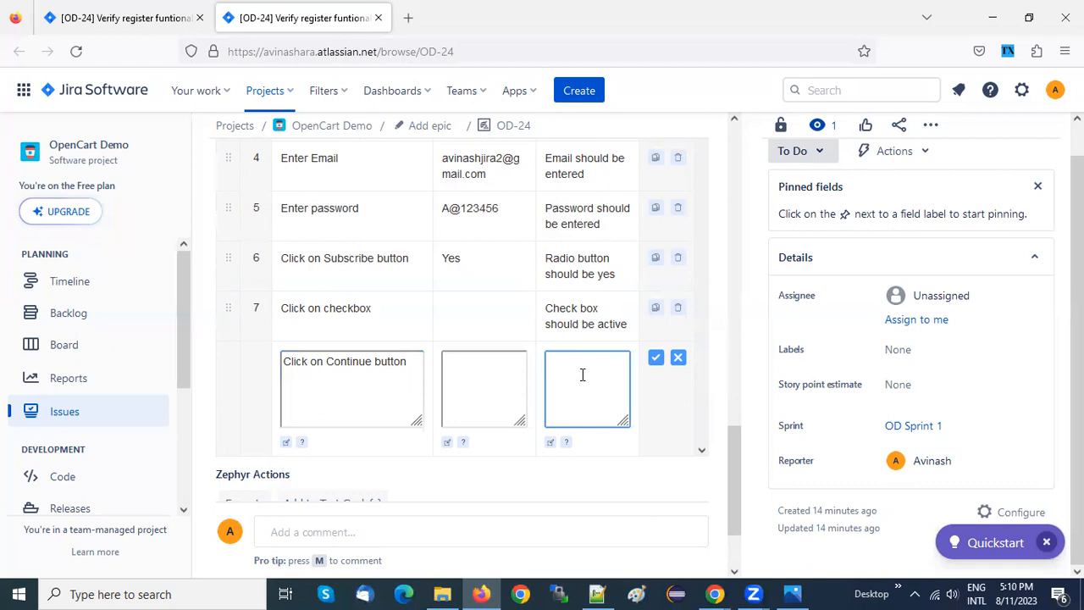
type("User should get register succesfully mess")
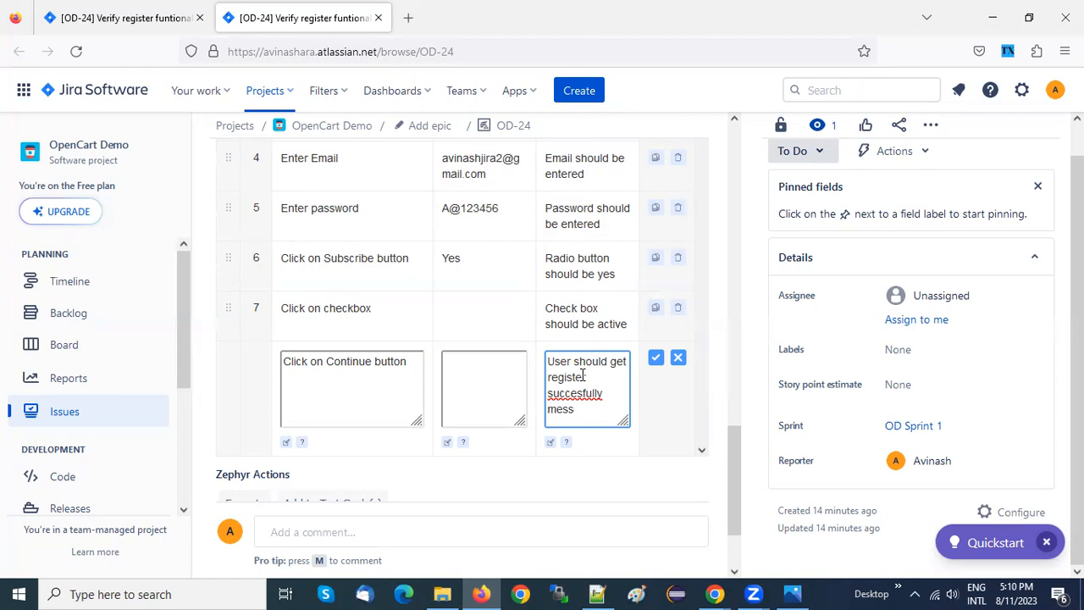
type("age and")
right_click(576, 394)
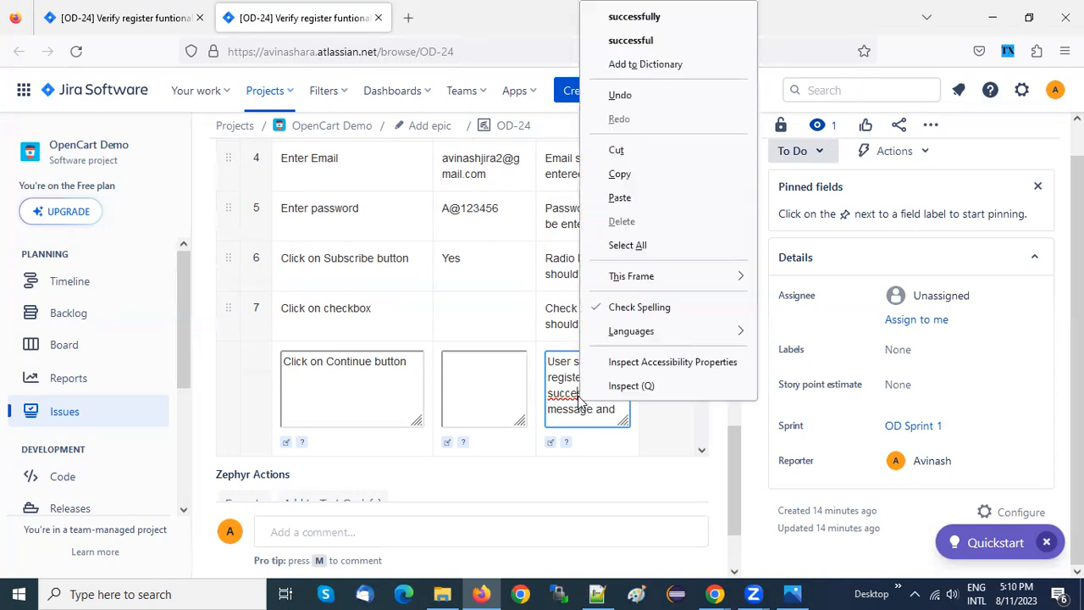
left_click(649, 16)
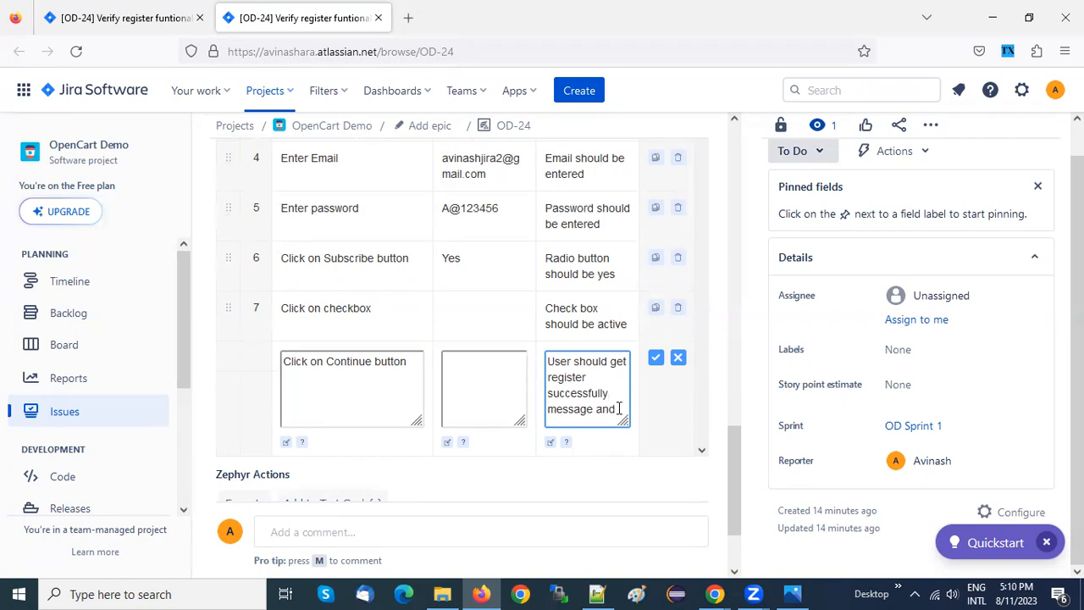
Complete the Continue step's Test Result with "get confirmation email" and add the step to the test case
type("get co")
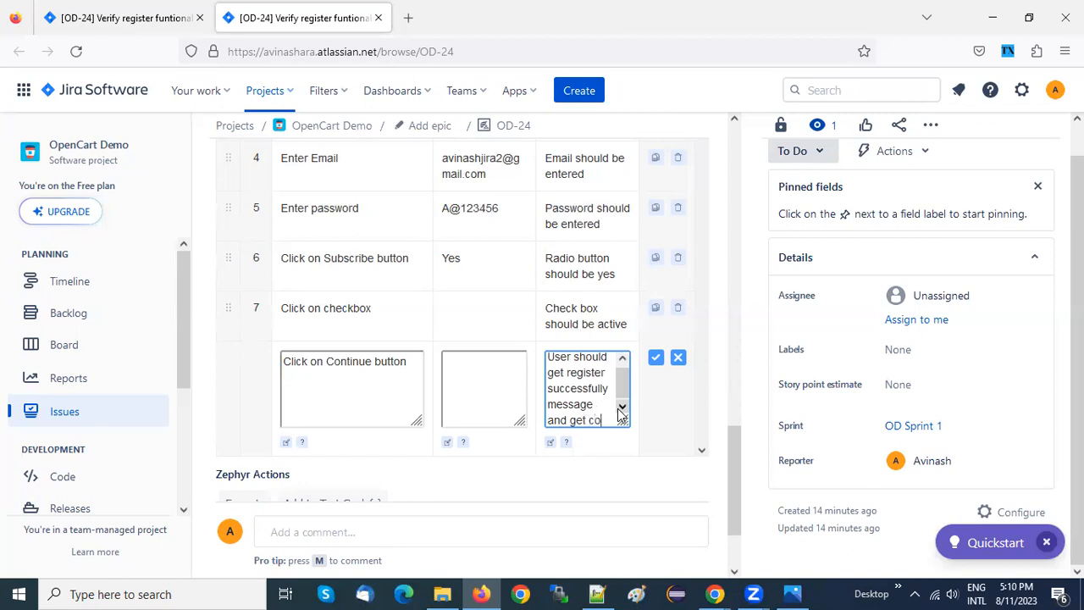
type("nfirmation")
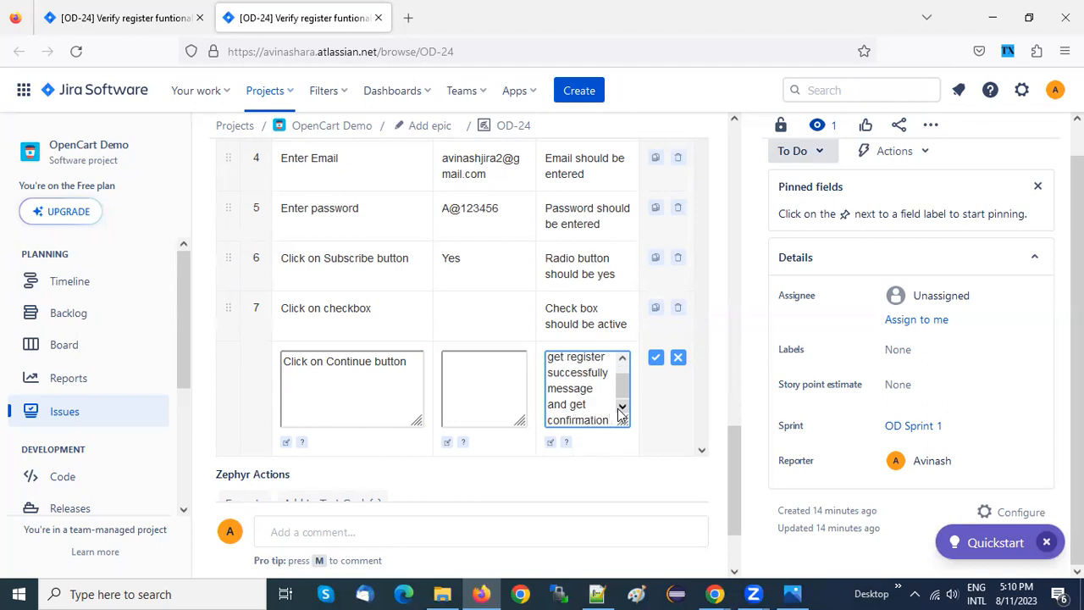
type(" email")
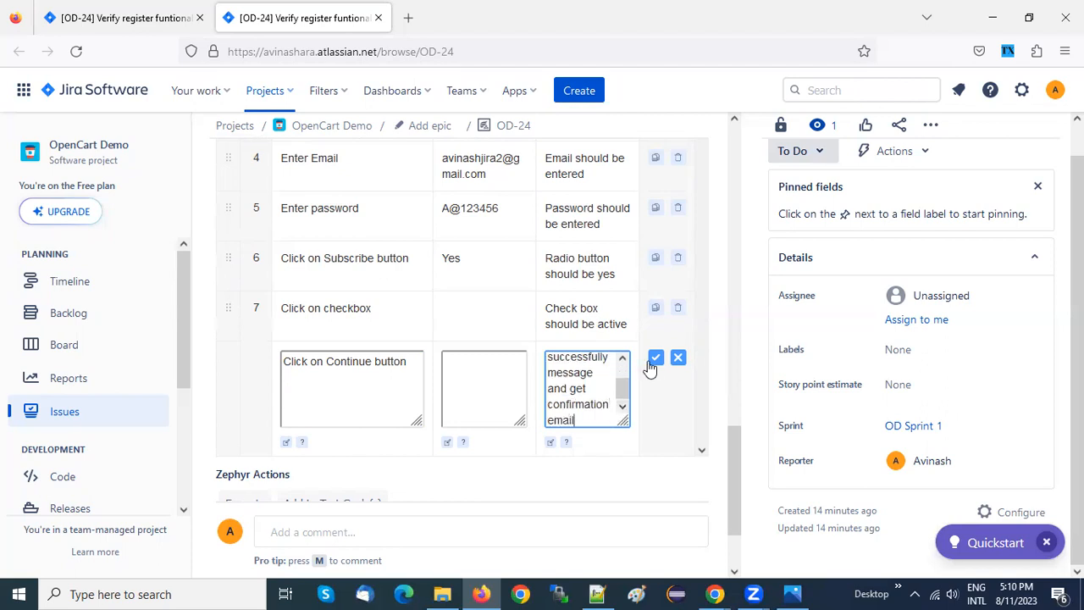
left_click(654, 361)
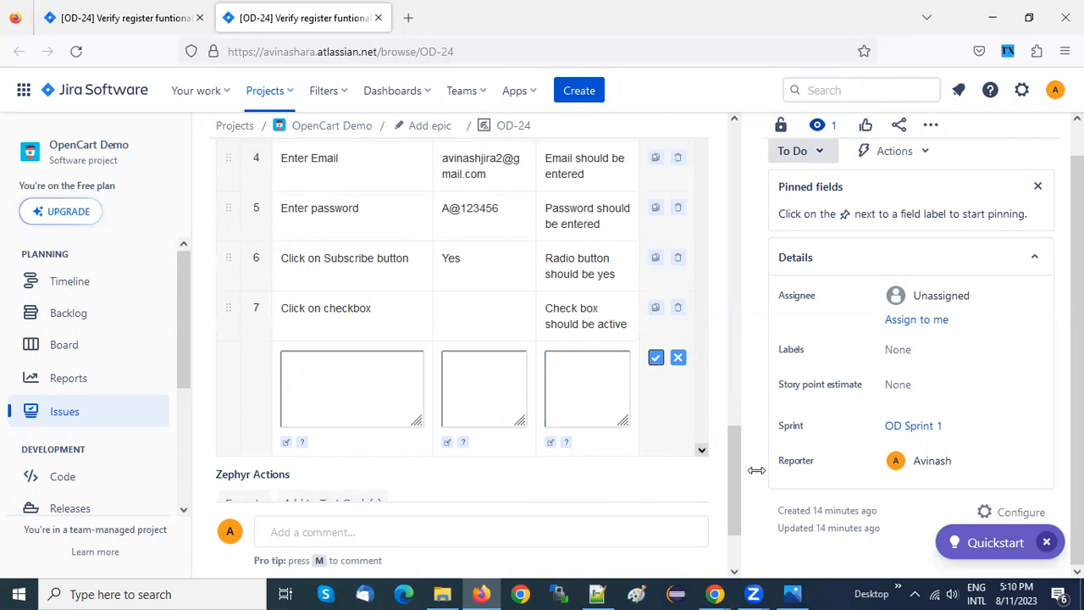
Review OD-24's test steps, test executions, title and description, and open the project's issue list
left_click_drag(731, 470, 731, 494)
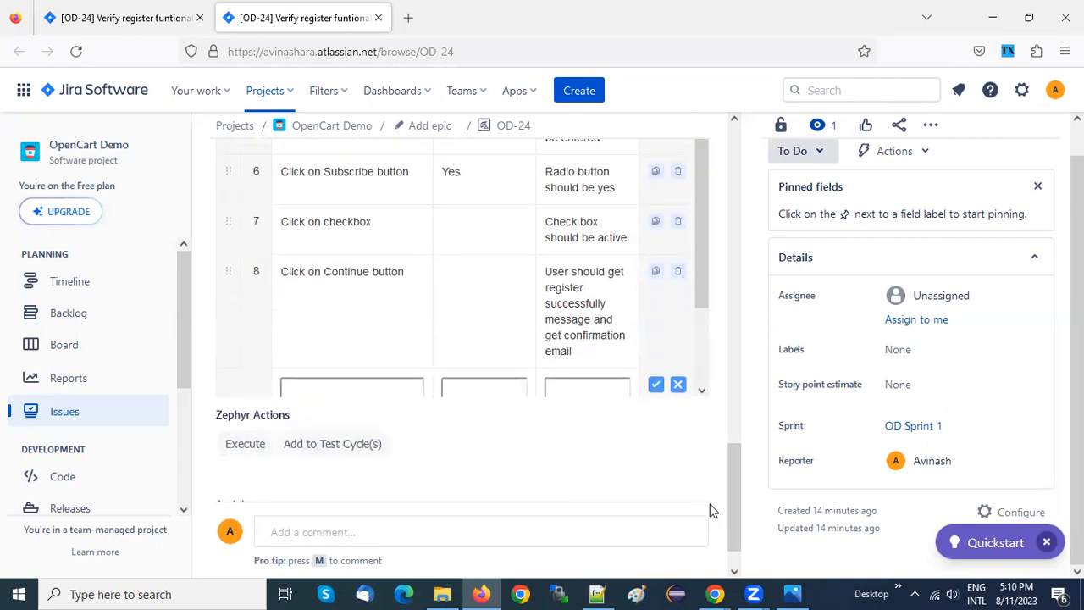
left_click_drag(738, 482, 736, 441)
left_click_drag(702, 384, 698, 227)
left_click_drag(732, 412, 731, 224)
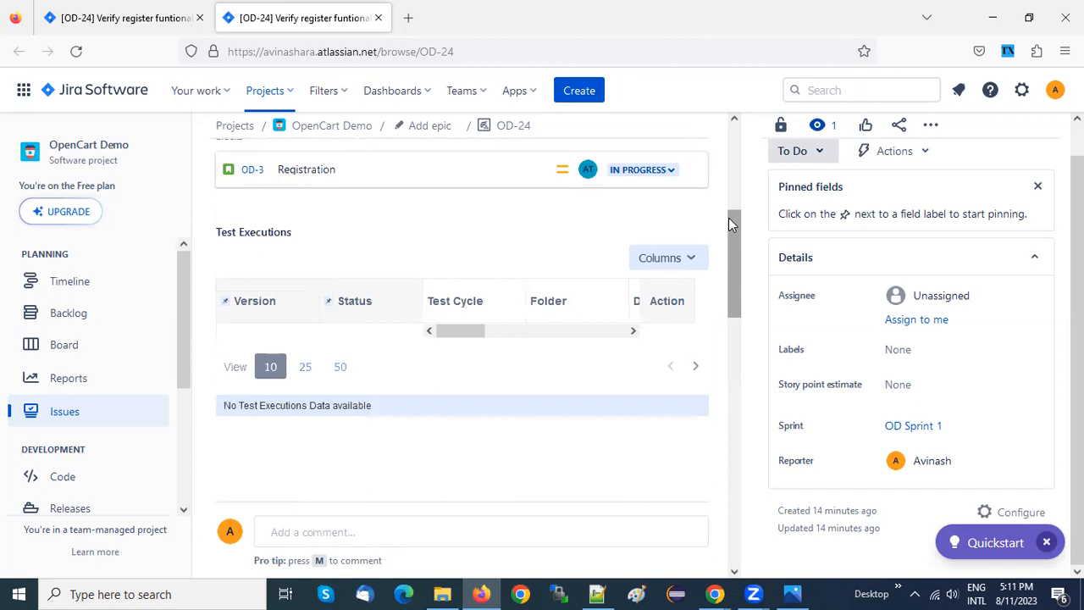
left_click_drag(735, 233, 733, 424)
left_click_drag(697, 319, 704, 165)
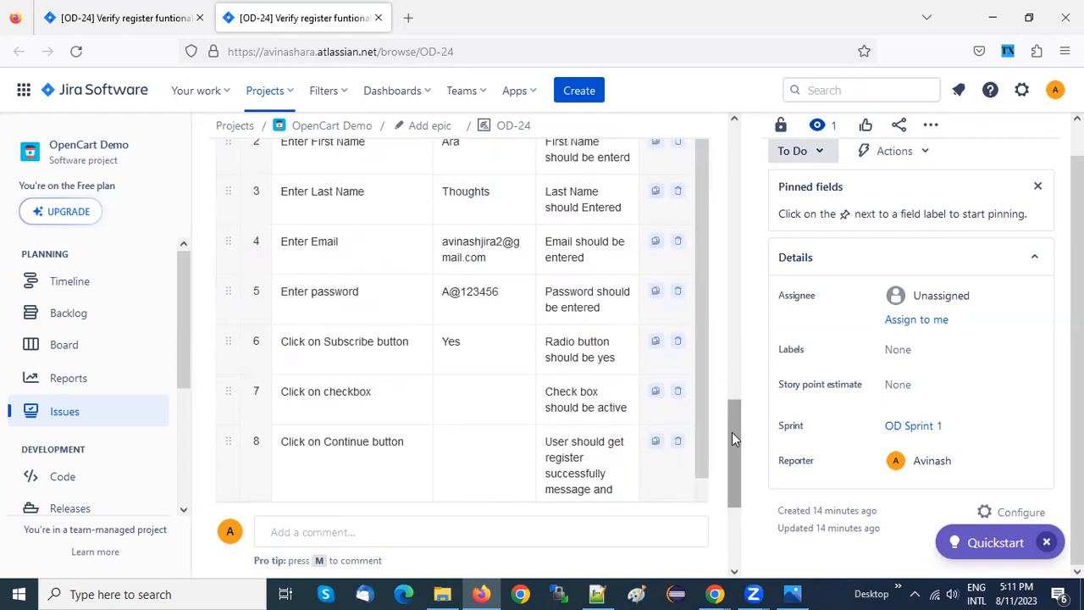
left_click_drag(732, 432, 724, 143)
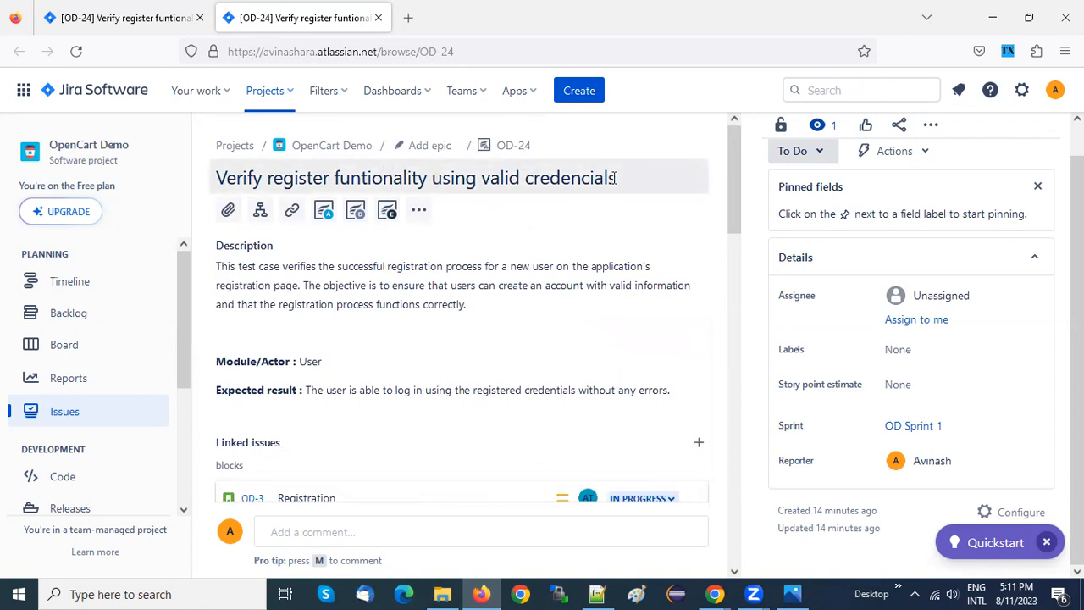
left_click_drag(733, 178, 746, 507)
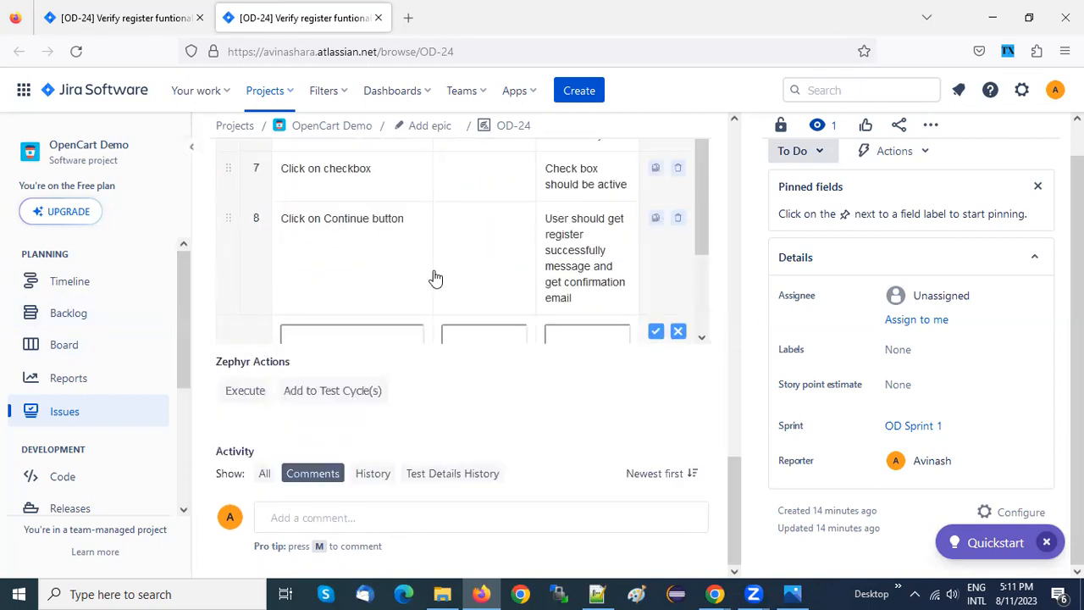
left_click(81, 408)
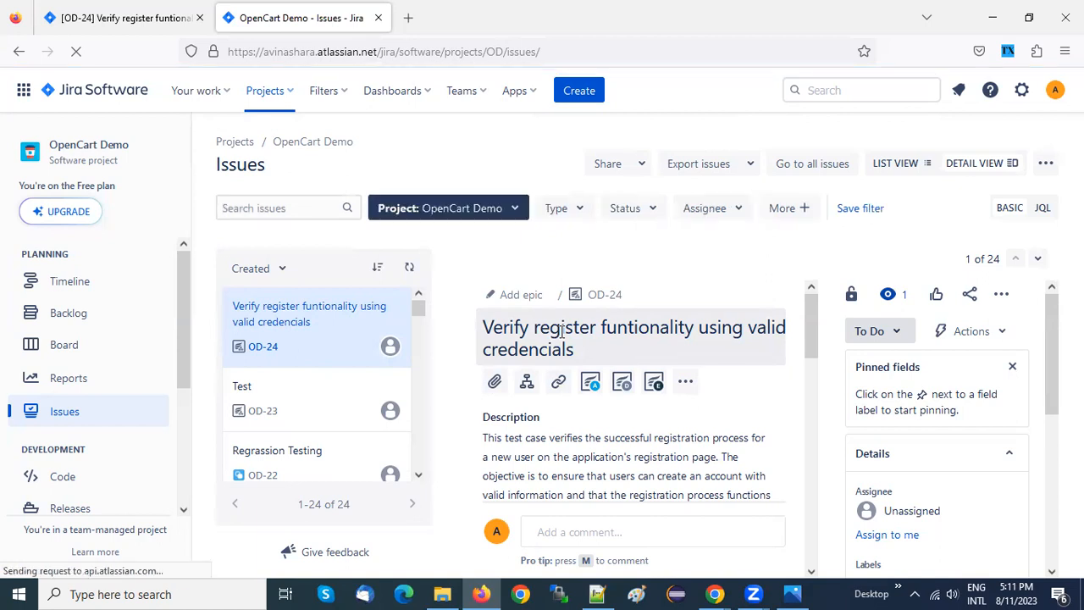
Switch to Chrome and examine the registration form's Continue button and its First Name, Last Name, E-Mail and Password fields for further test cases
key("alt+Tab")
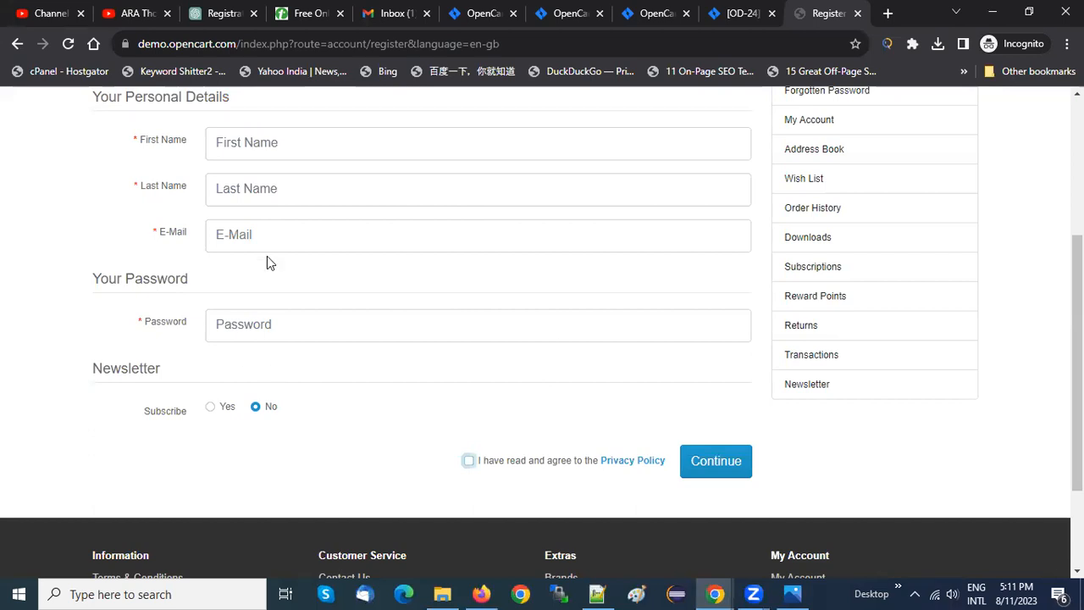
left_click(720, 473)
left_click(248, 141)
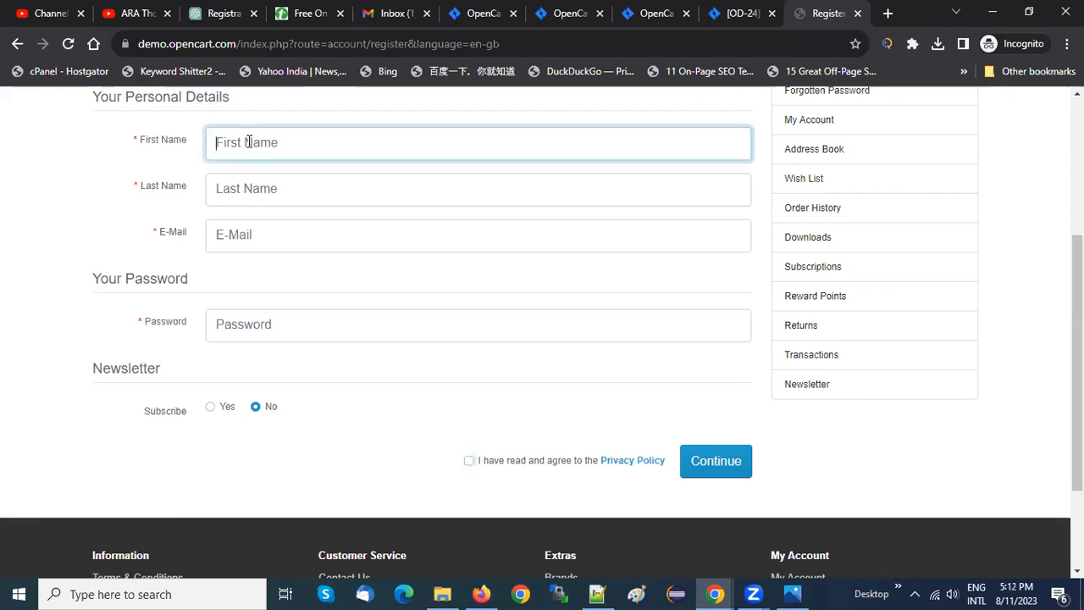
left_click(255, 198)
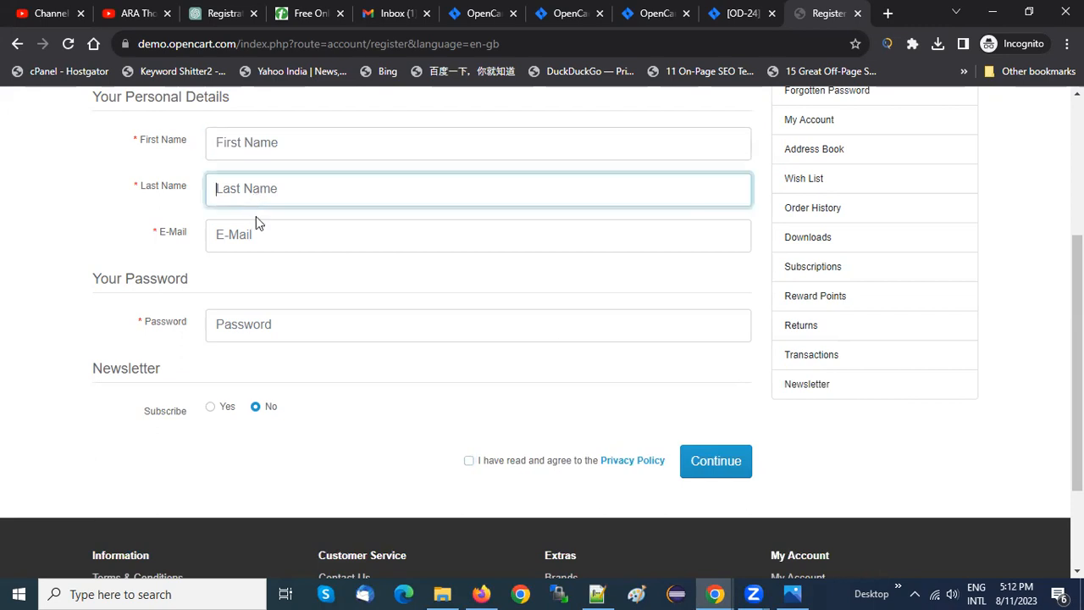
left_click(262, 237)
left_click(213, 323)
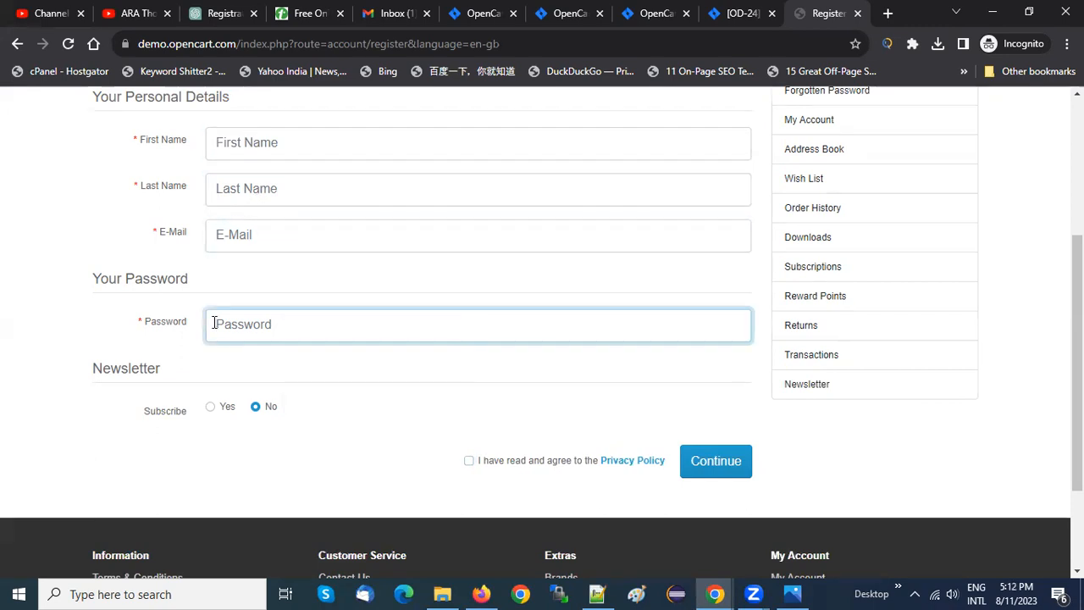
Try the Newsletter subscription's Yes and No options and the Privacy Policy checkbox, and look over the rest of the registration page
left_click(234, 406)
left_click(256, 407)
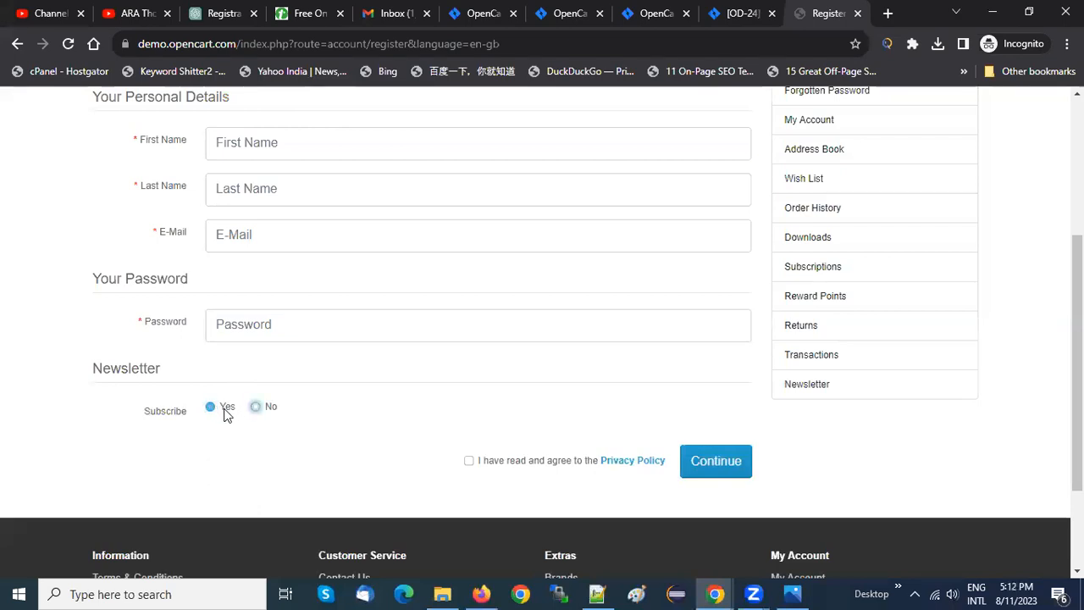
left_click(255, 407)
left_click(470, 462)
left_click(470, 462)
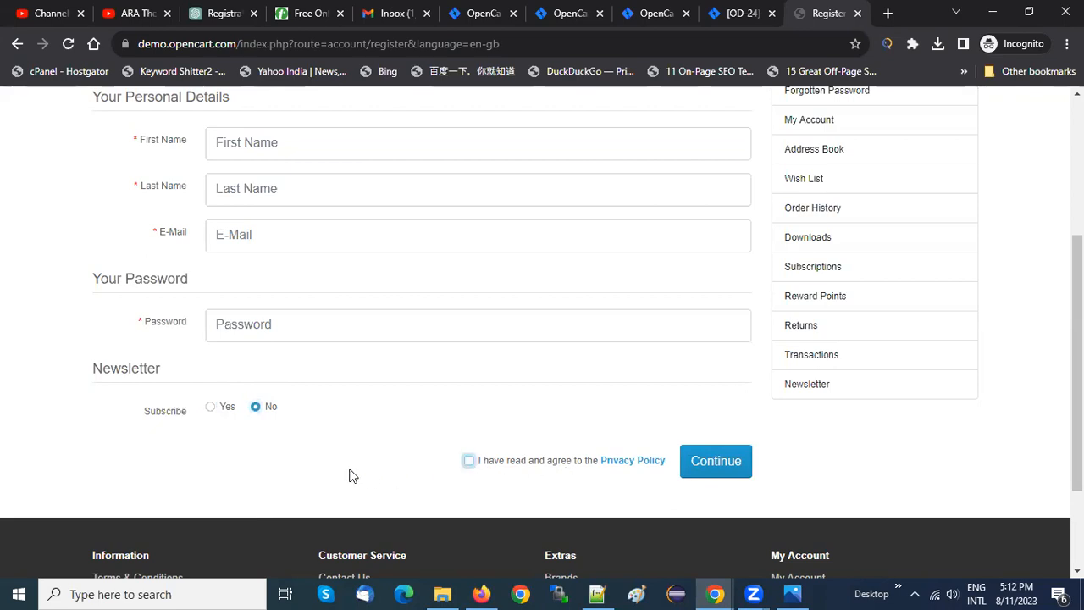
scroll(352, 475, "up", 3)
scroll(352, 476, "down", 5)
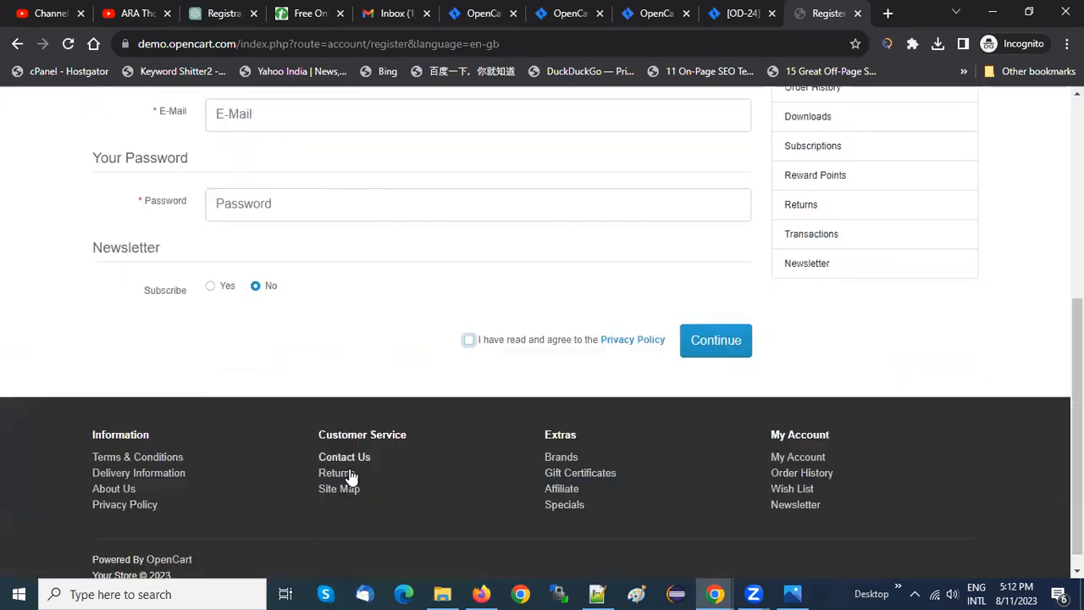
scroll(351, 475, "up", 5)
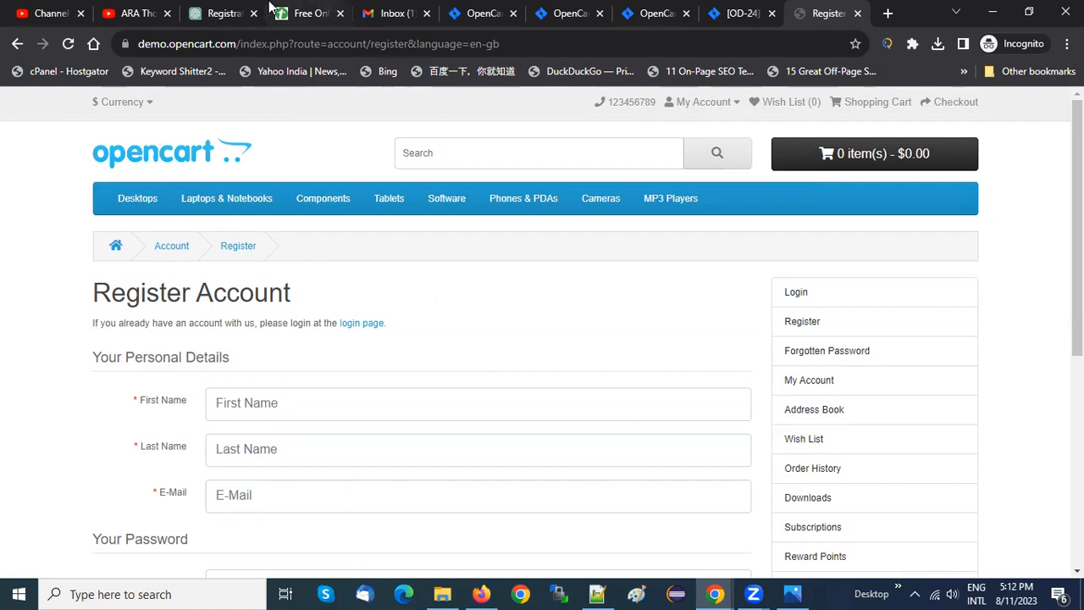
Check the list of session topics on the Tutorialspoint whiteboard
mouse_move(269, 6)
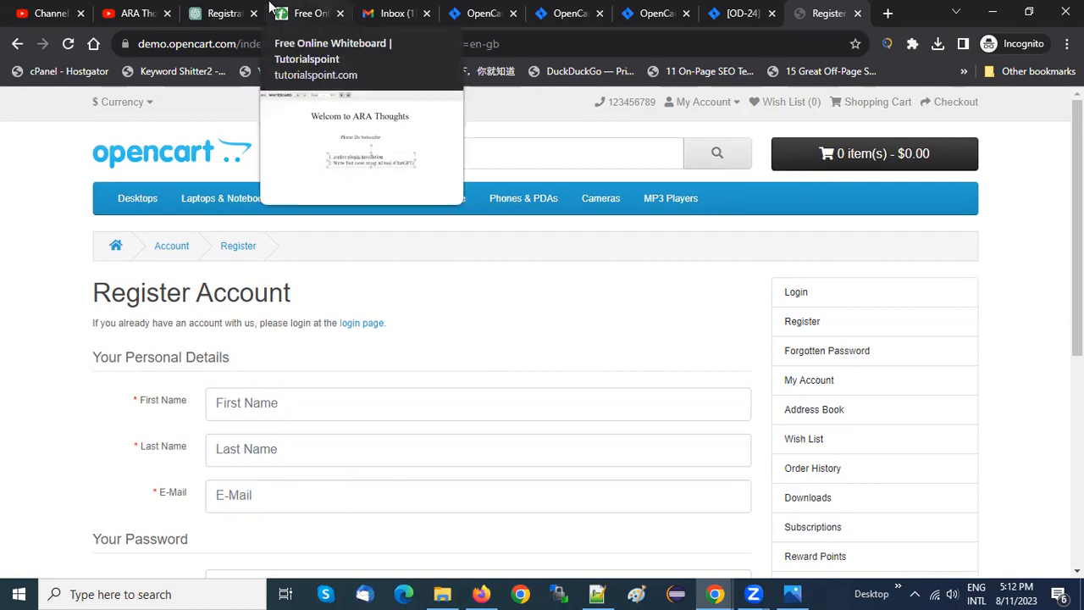
left_click(222, 12)
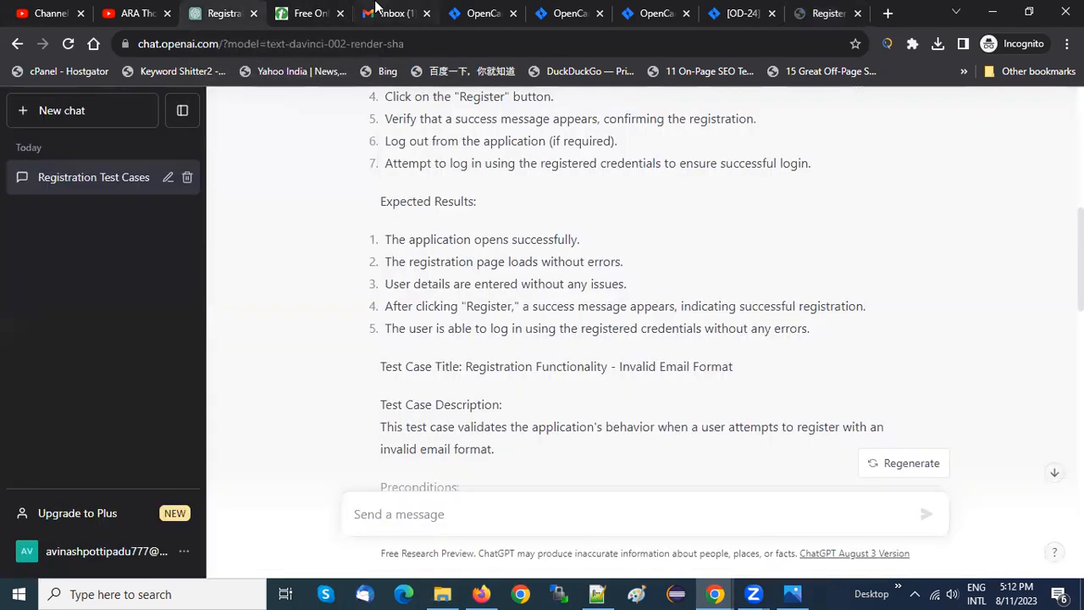
left_click(310, 8)
left_click(308, 349)
left_click(513, 388)
left_click(298, 337)
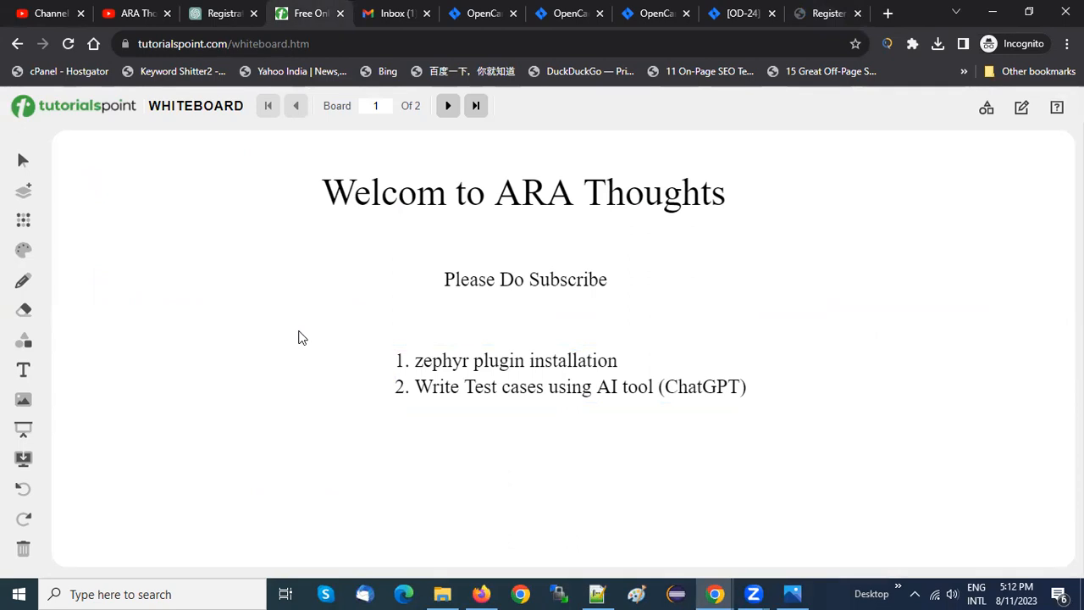
Examine the Invalid Email Format and Password Mismatch registration test cases in the ChatGPT conversation
left_click(222, 13)
scroll(433, 285, "down", 3)
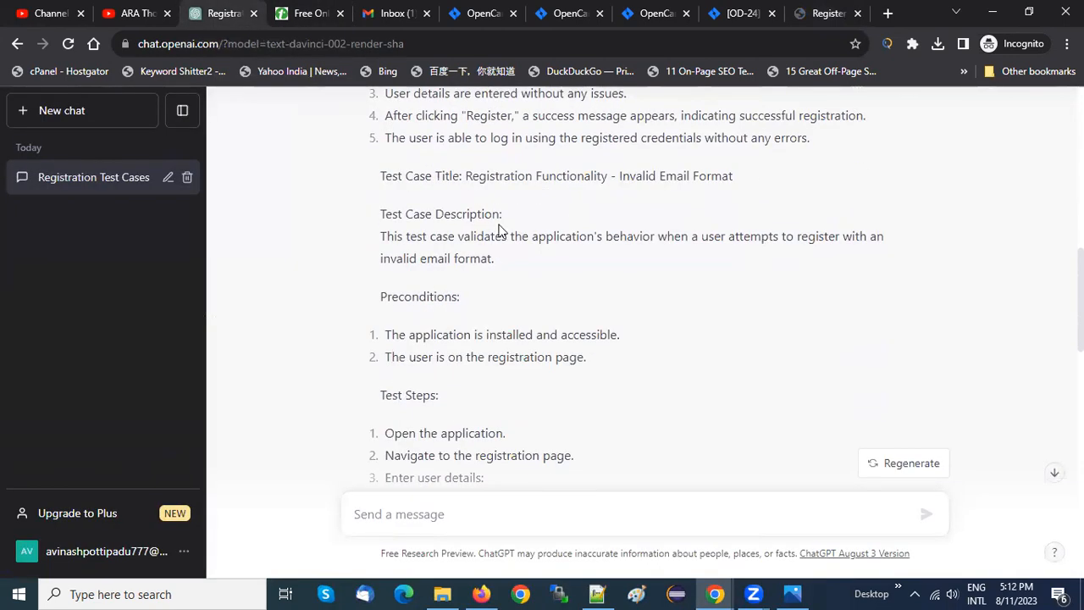
left_click_drag(624, 176, 682, 175)
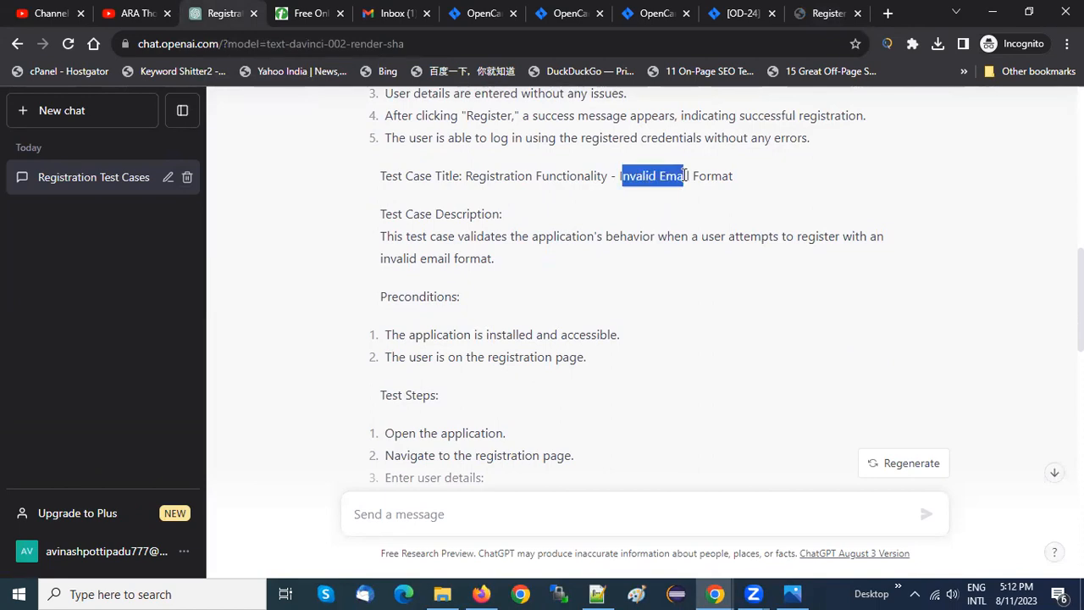
left_click(682, 175)
scroll(683, 177, "down", 5)
scroll(683, 181, "up", 5)
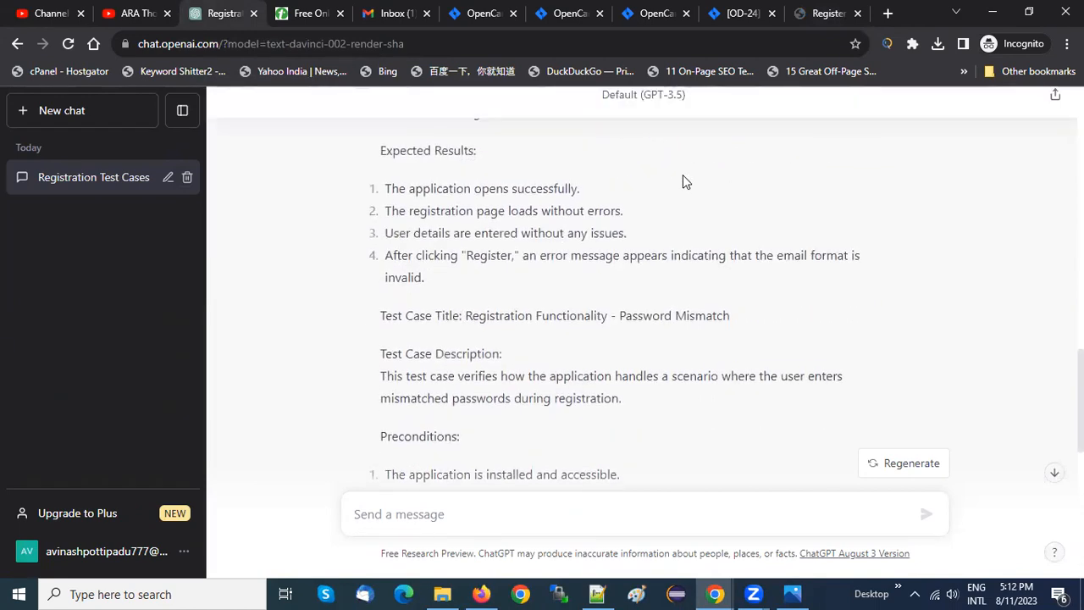
scroll(683, 176, "down", 2)
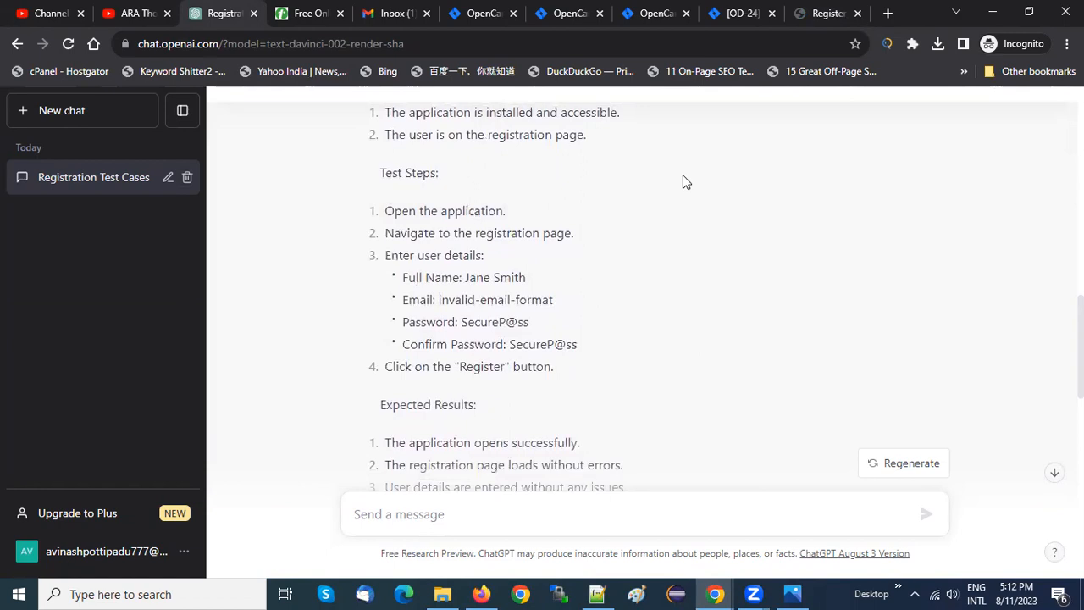
scroll(682, 176, "up", 3)
scroll(684, 181, "up", 1)
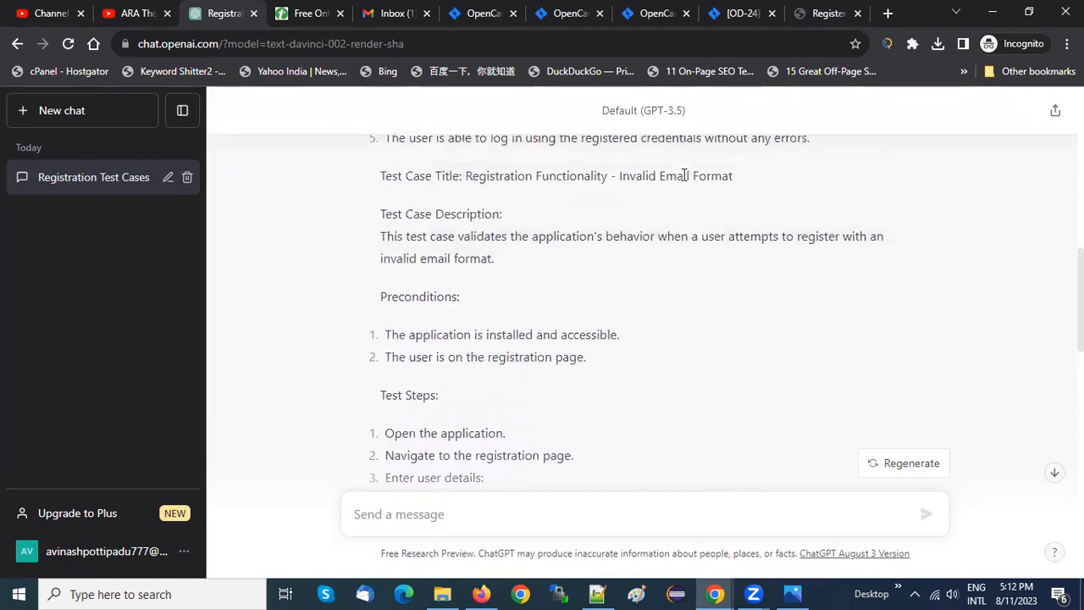
Return to Jira and look through the OpenCart Demo project's issue list and backlog
left_click(631, 13)
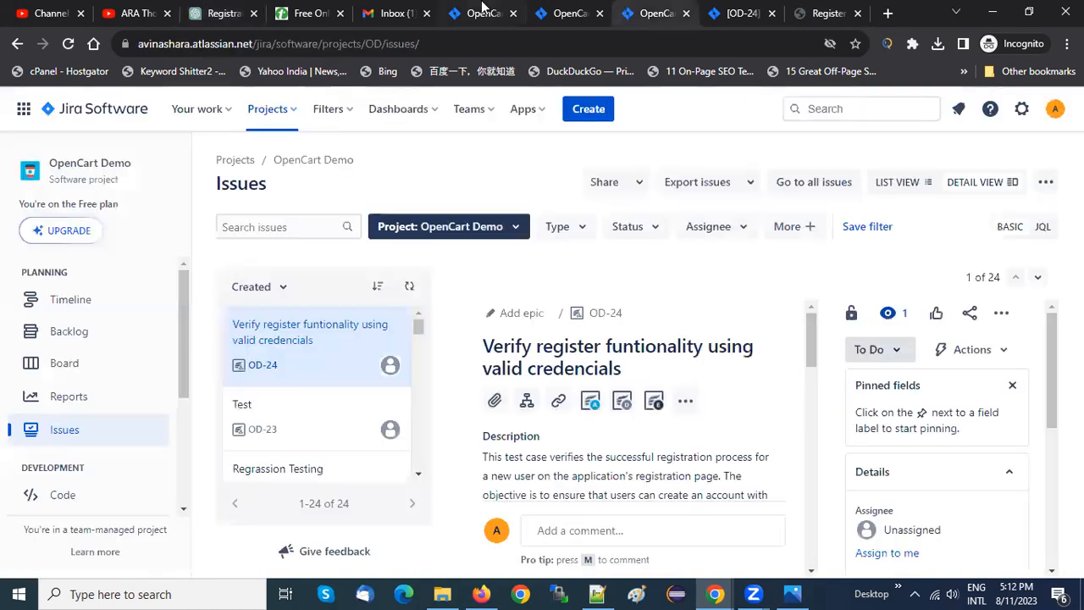
left_click(482, 9)
left_click(562, 9)
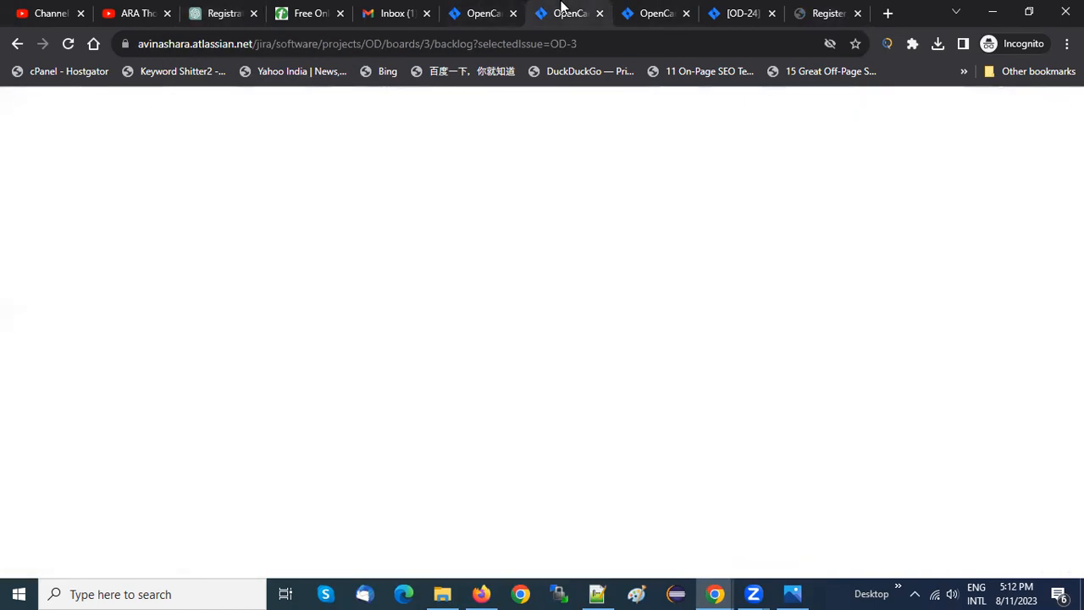